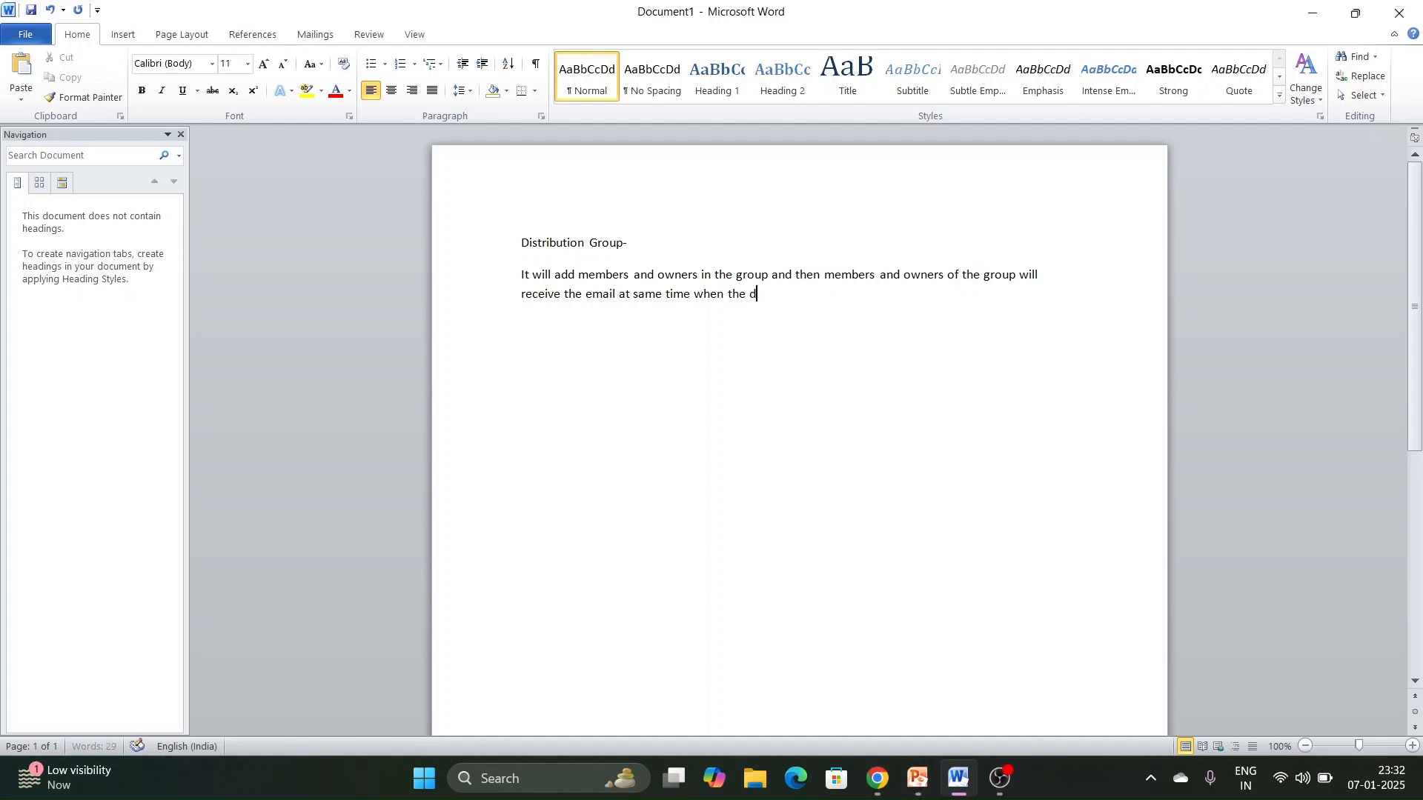
- Continue the Distribution Group paragraph with "gets added in to so The distribution group doesn't have any mailbox that is why"
type("gets added in to so The distribution grop")
key("BackSpace")
type("up doesn")
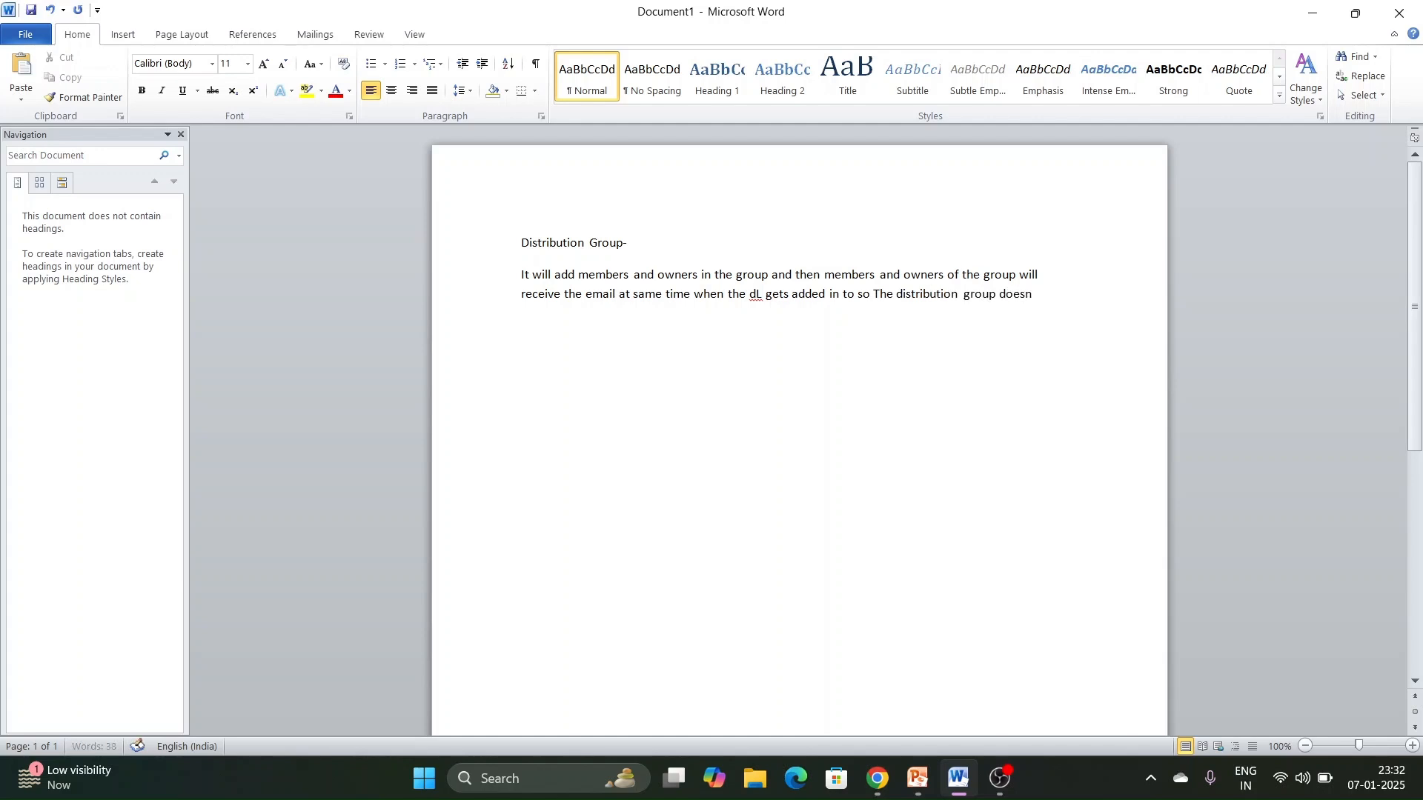
type("'t have any")
type(" mailbox that is why")
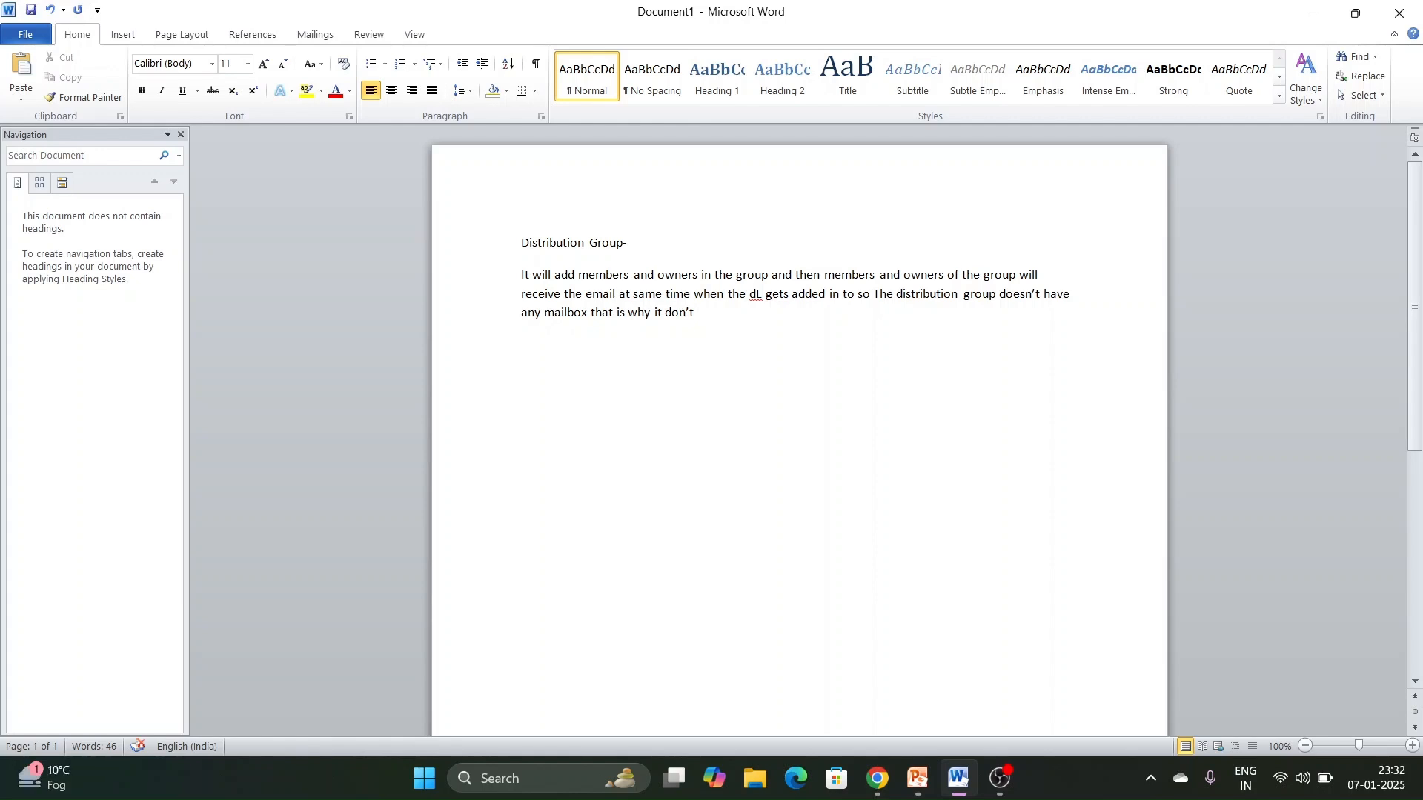
- Finish the sentence with "it don't save the copy of email which is sent from the DL"
type("it don't save the coup")
key("BackSpace")
key("BackSpace")
key("BackSpace")
type("py of email w")
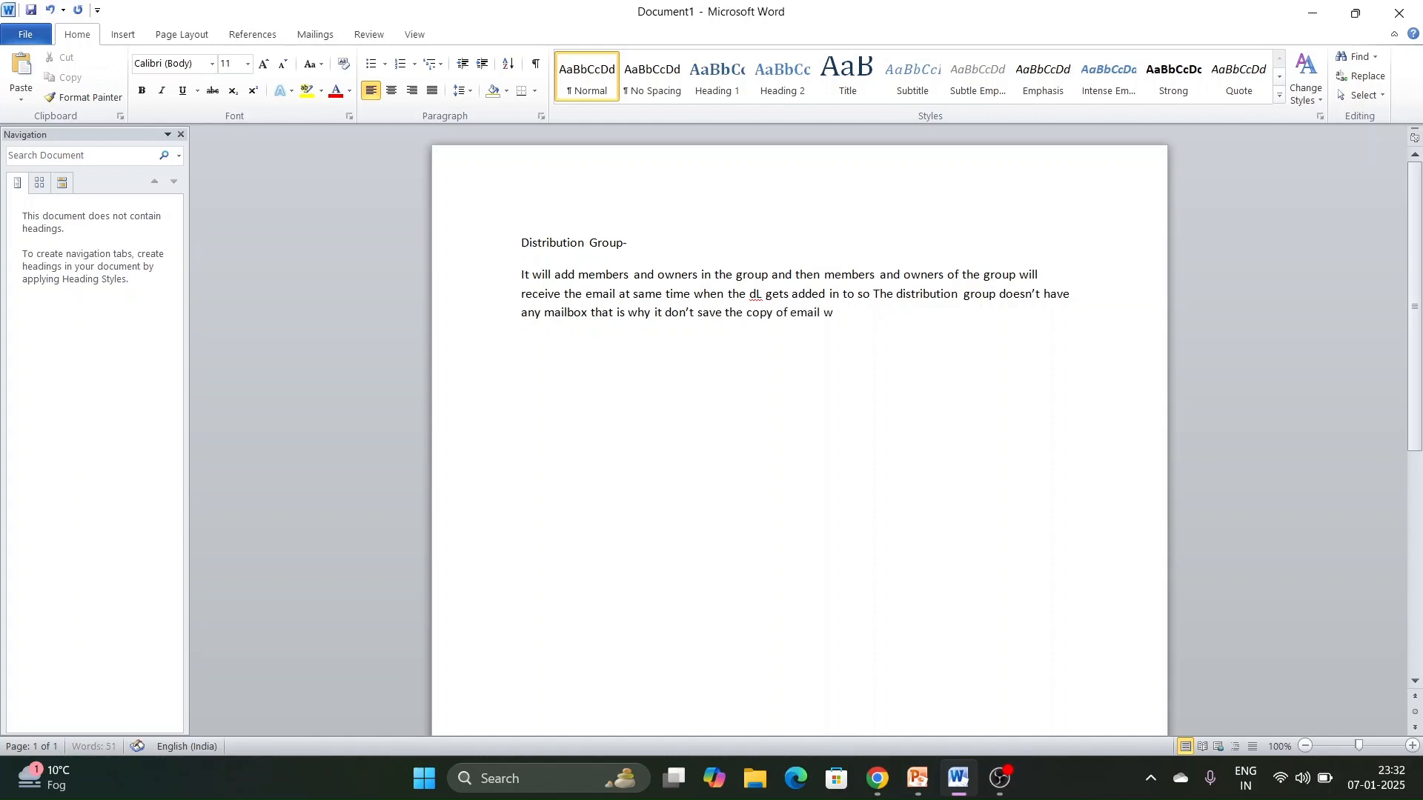
type("ent from the DL")
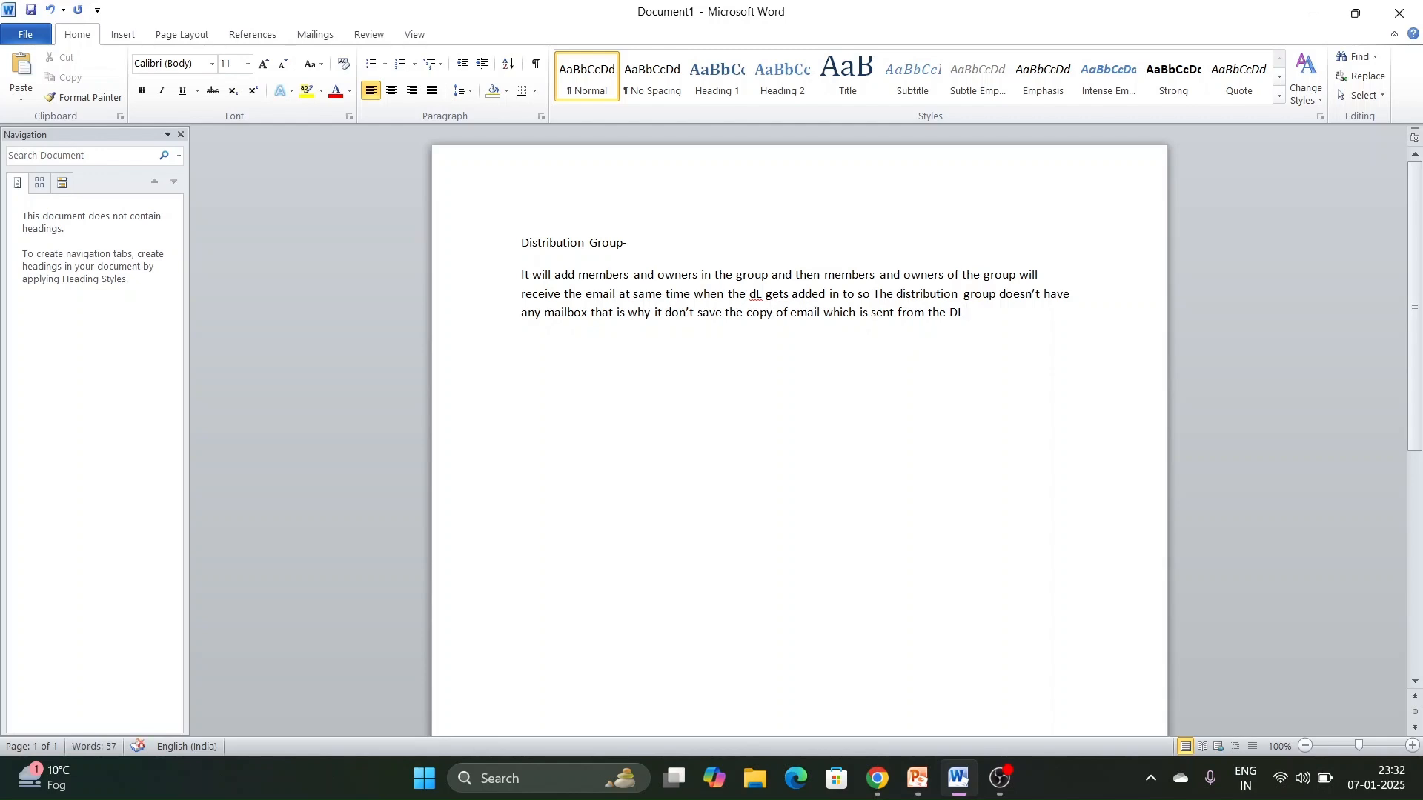
- Switch to the PowerPoint presentation and examine the sender picture and the three recipient pictures on slide 3
key("alt+Tab")
left_click(529, 343)
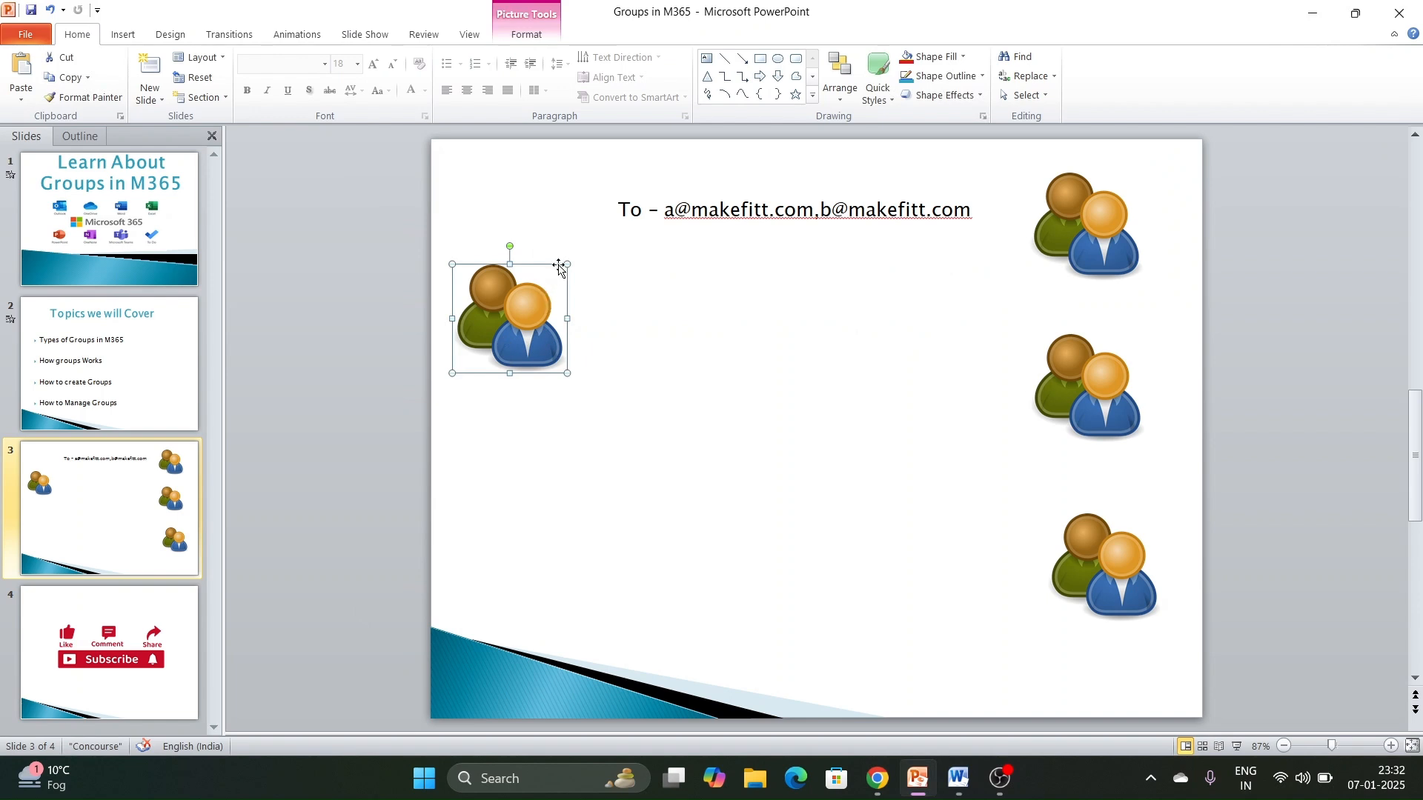
left_click(1076, 234)
left_click(1104, 417)
left_click(1110, 538)
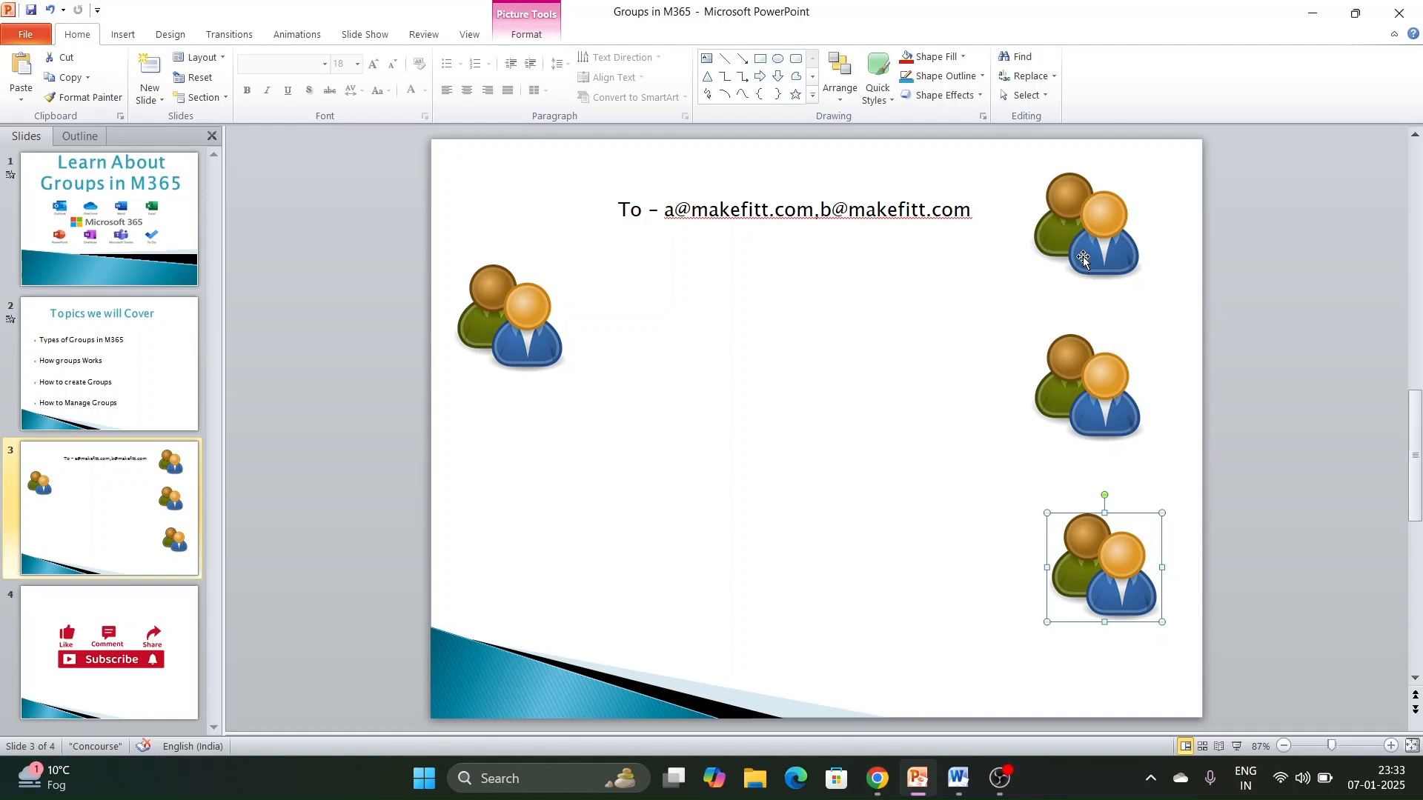
left_click(756, 327)
- Return to the Word document and add "we say to" after "sent from the DL"
key("alt+Tab")
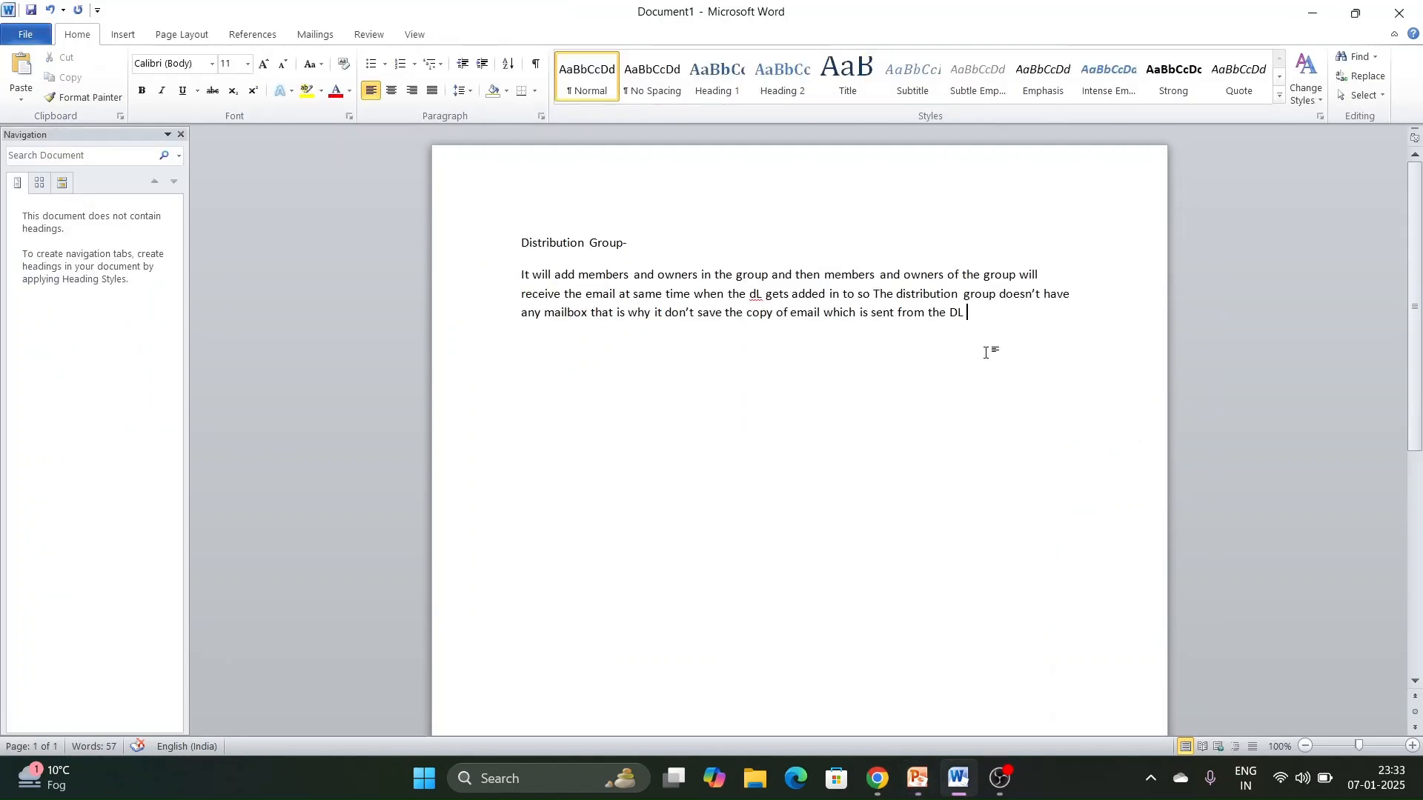
type("we say to ds")
key("BackSpace")
key("BackSpace")
key("BackSpace")
key("BackSpace")
key("BackSpace")
- Switch to Chrome and open the Exchange admin center from the Microsoft 365 admin center, using the signed-in IT INFO account
left_click(878, 778)
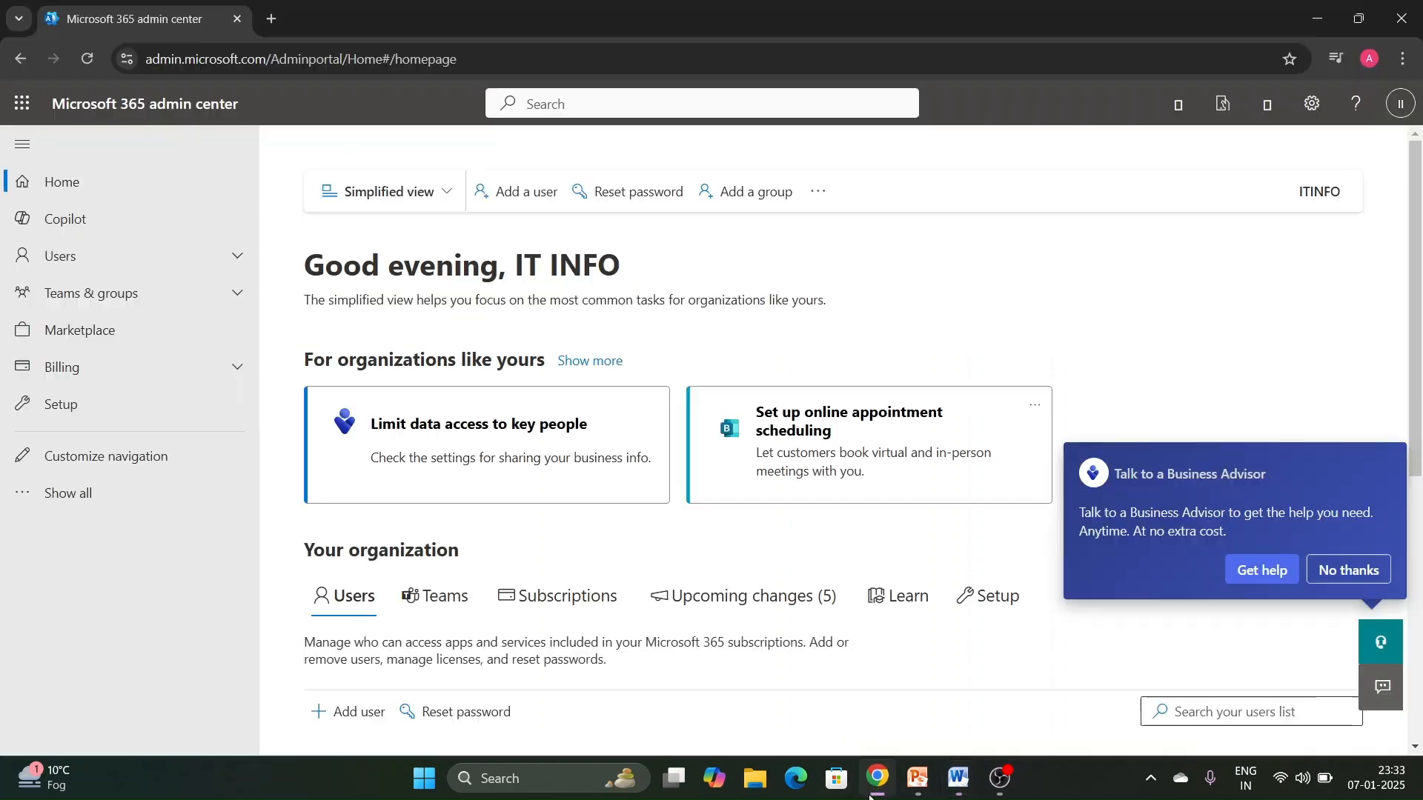
left_click(118, 498)
scroll(154, 432, "down", 3)
left_click(117, 546)
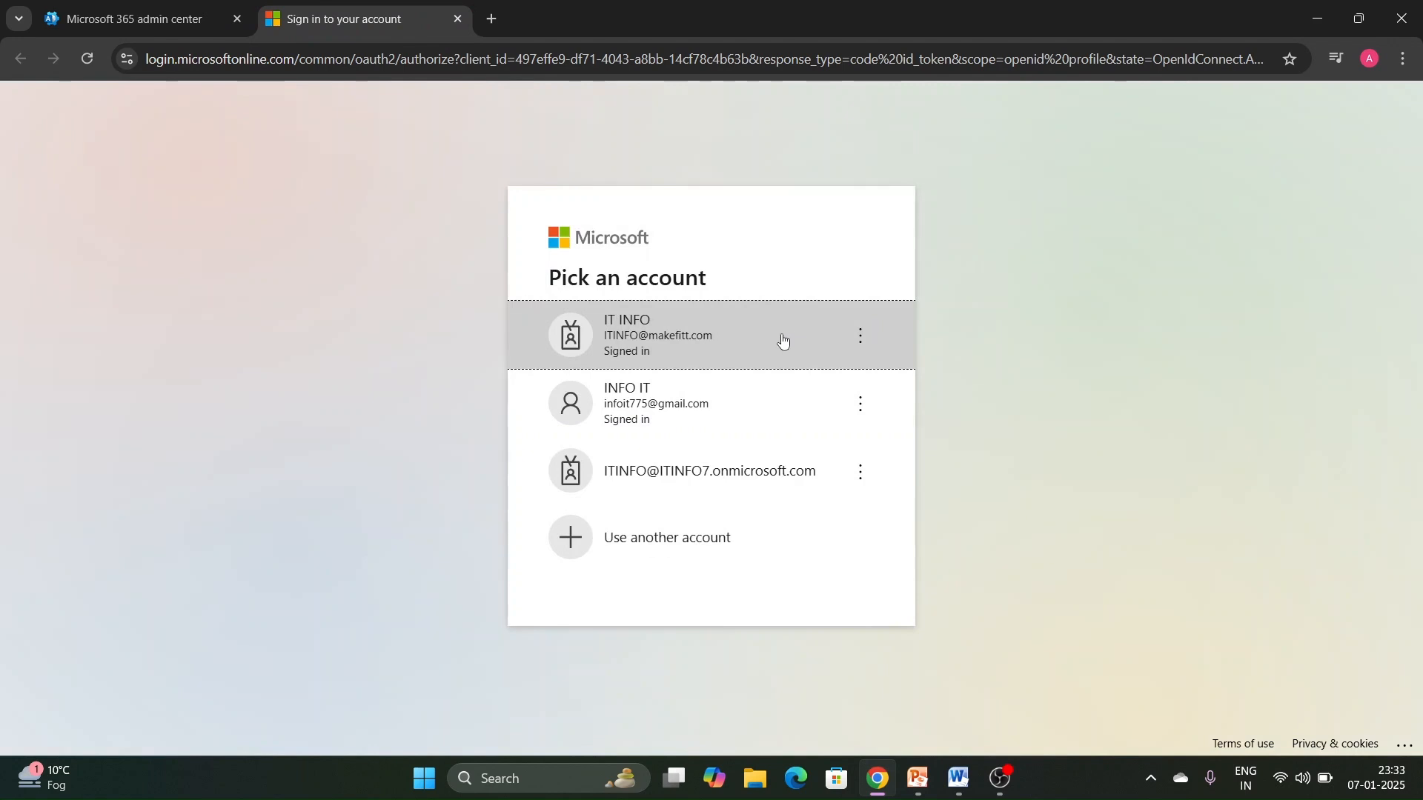
left_click(783, 340)
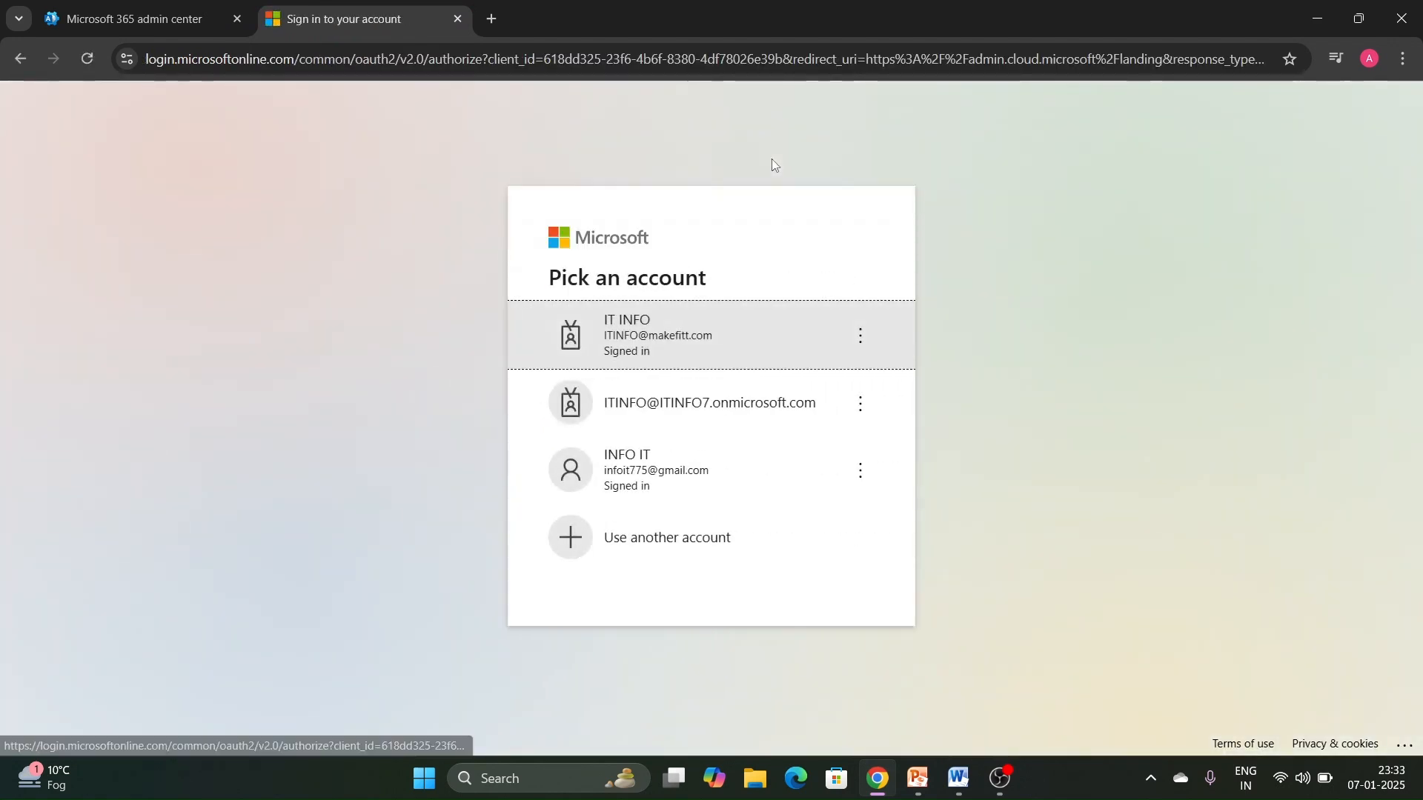
left_click(724, 348)
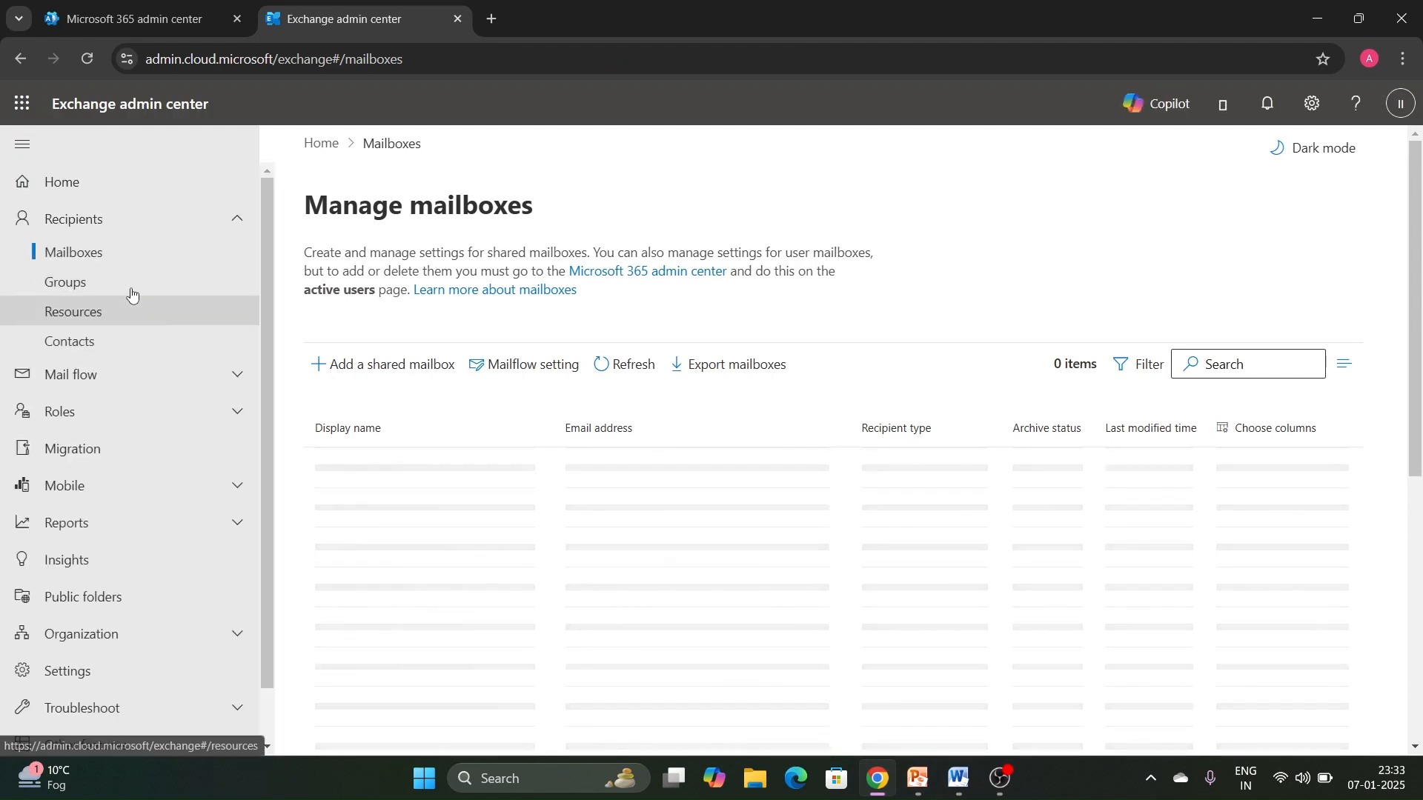
- Open the Groups page under Recipients and start adding a new group
left_click(131, 289)
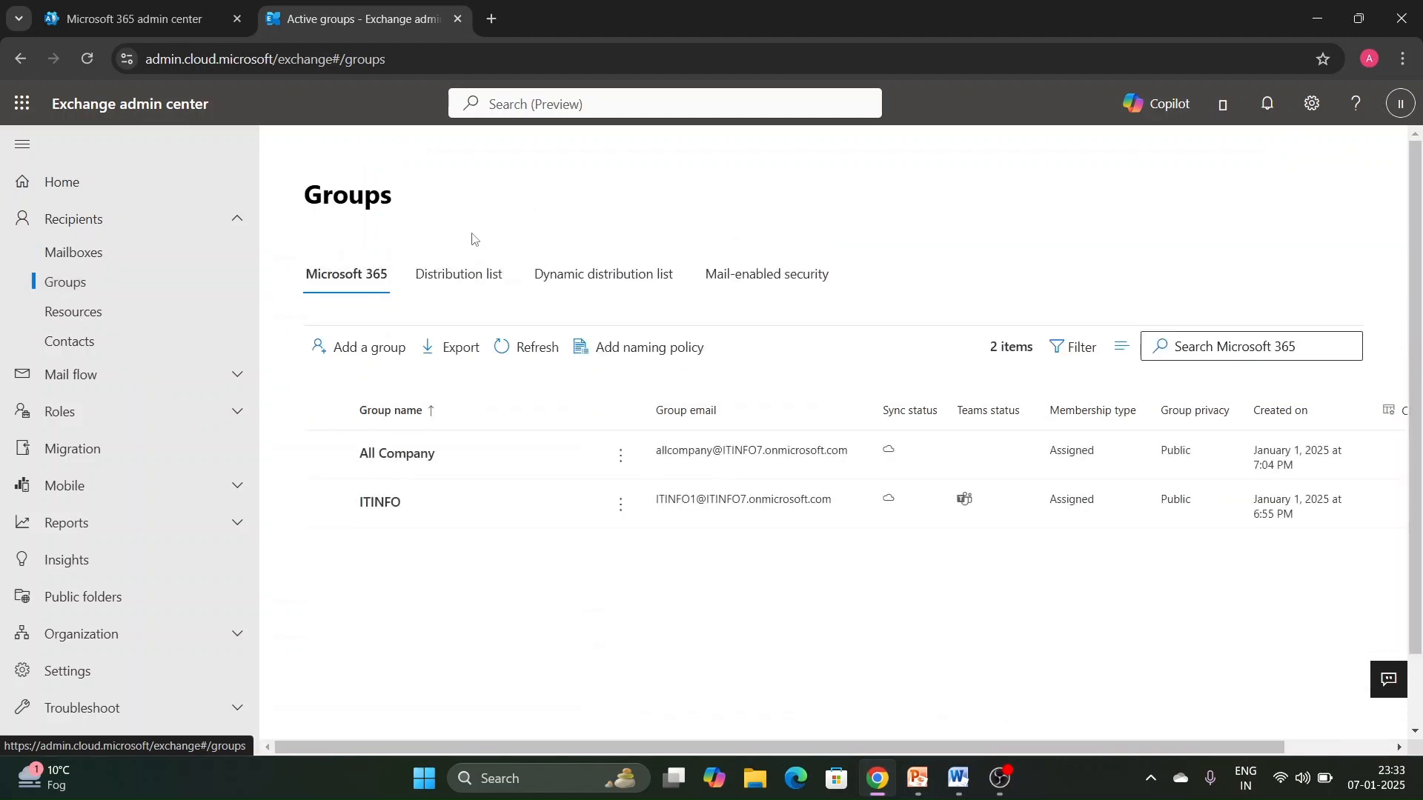
left_click(474, 271)
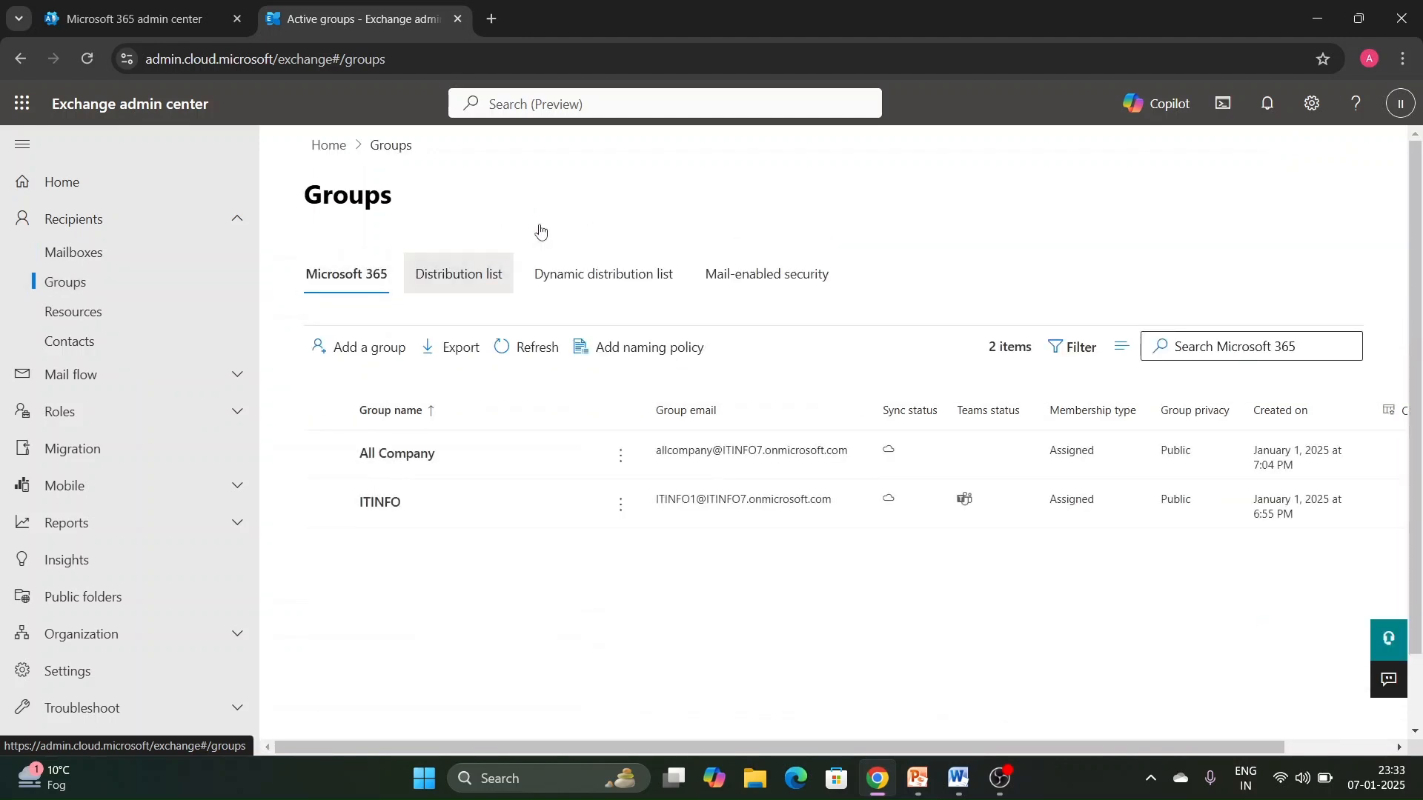
left_click(386, 355)
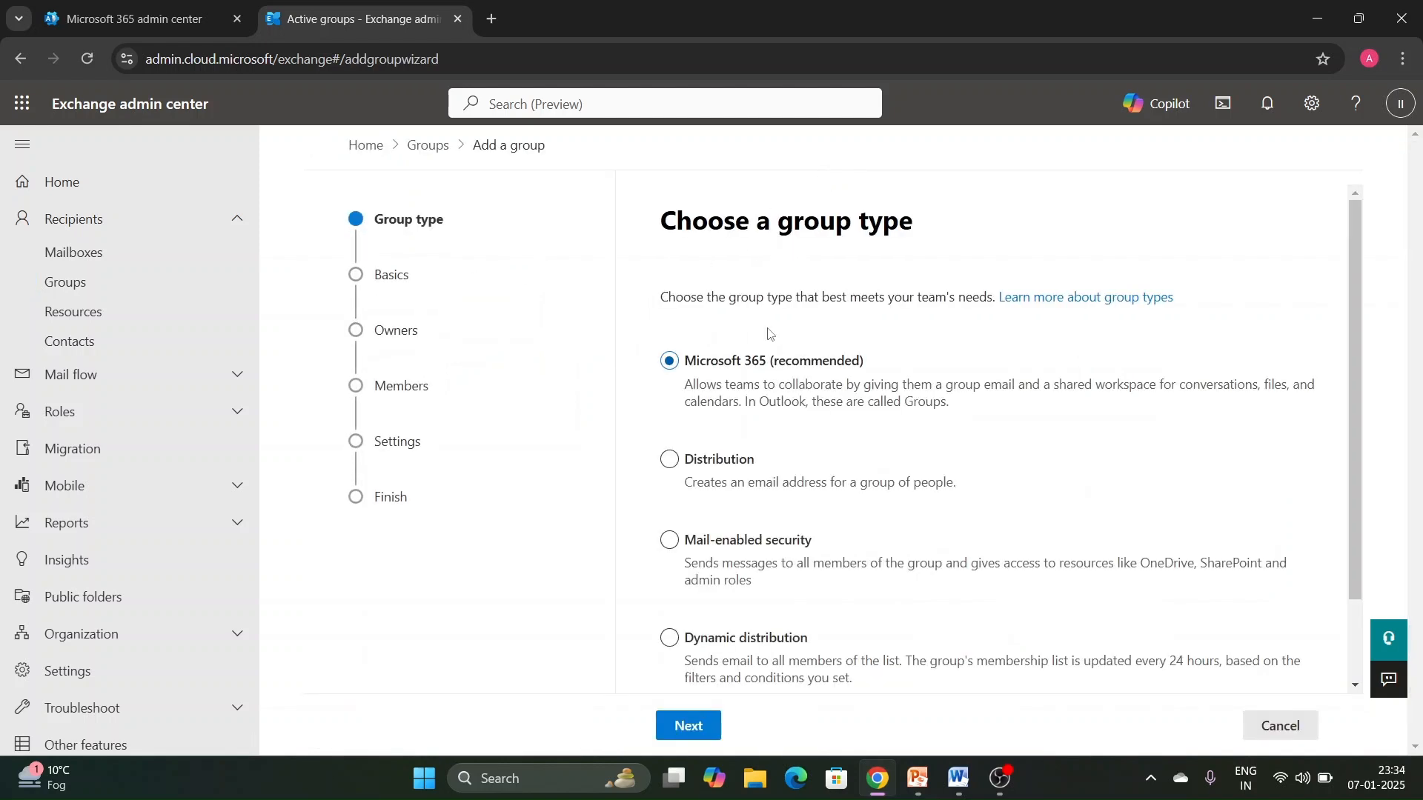
- Review the available group types, choose Distribution, and continue to the basics
scroll(763, 343, "down", 1)
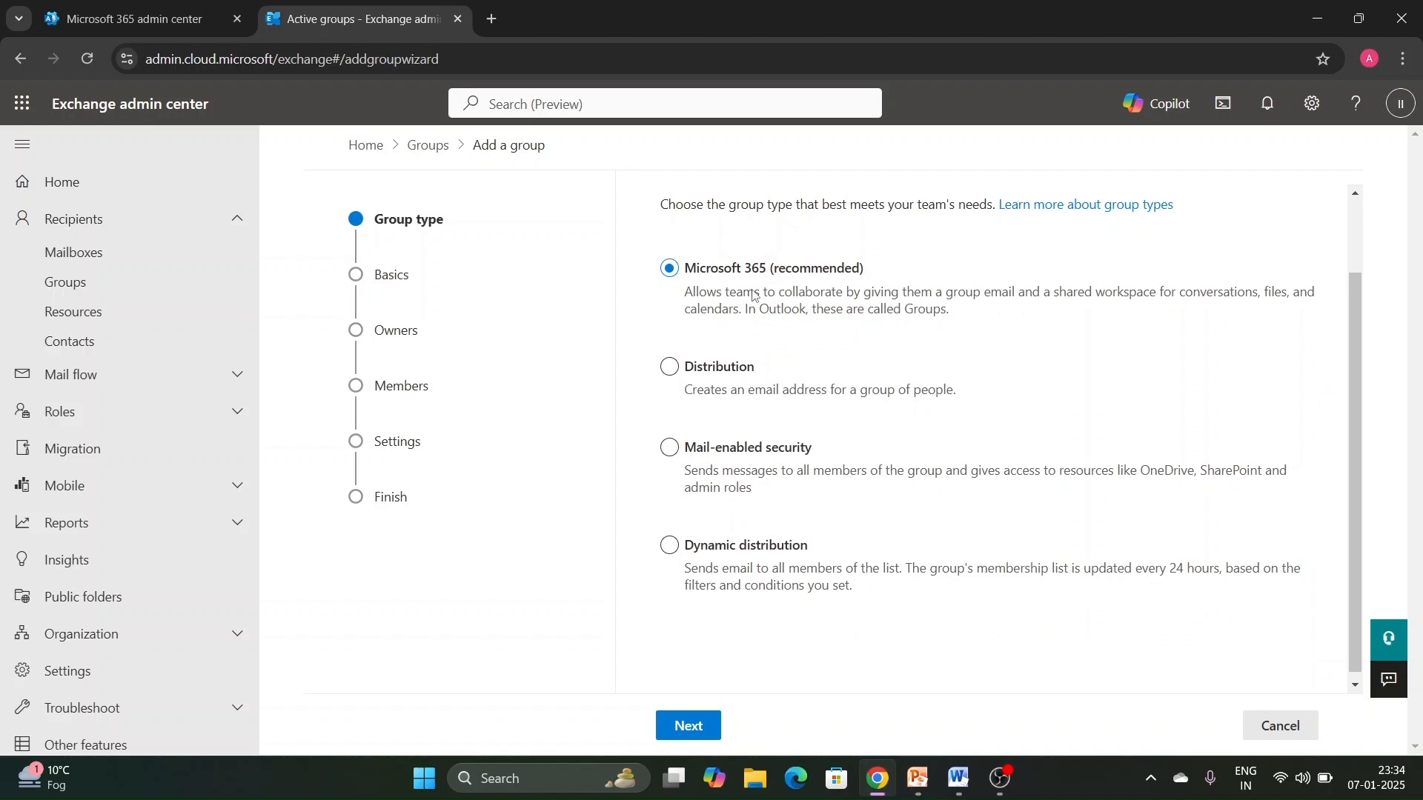
scroll(766, 385, "up", 1)
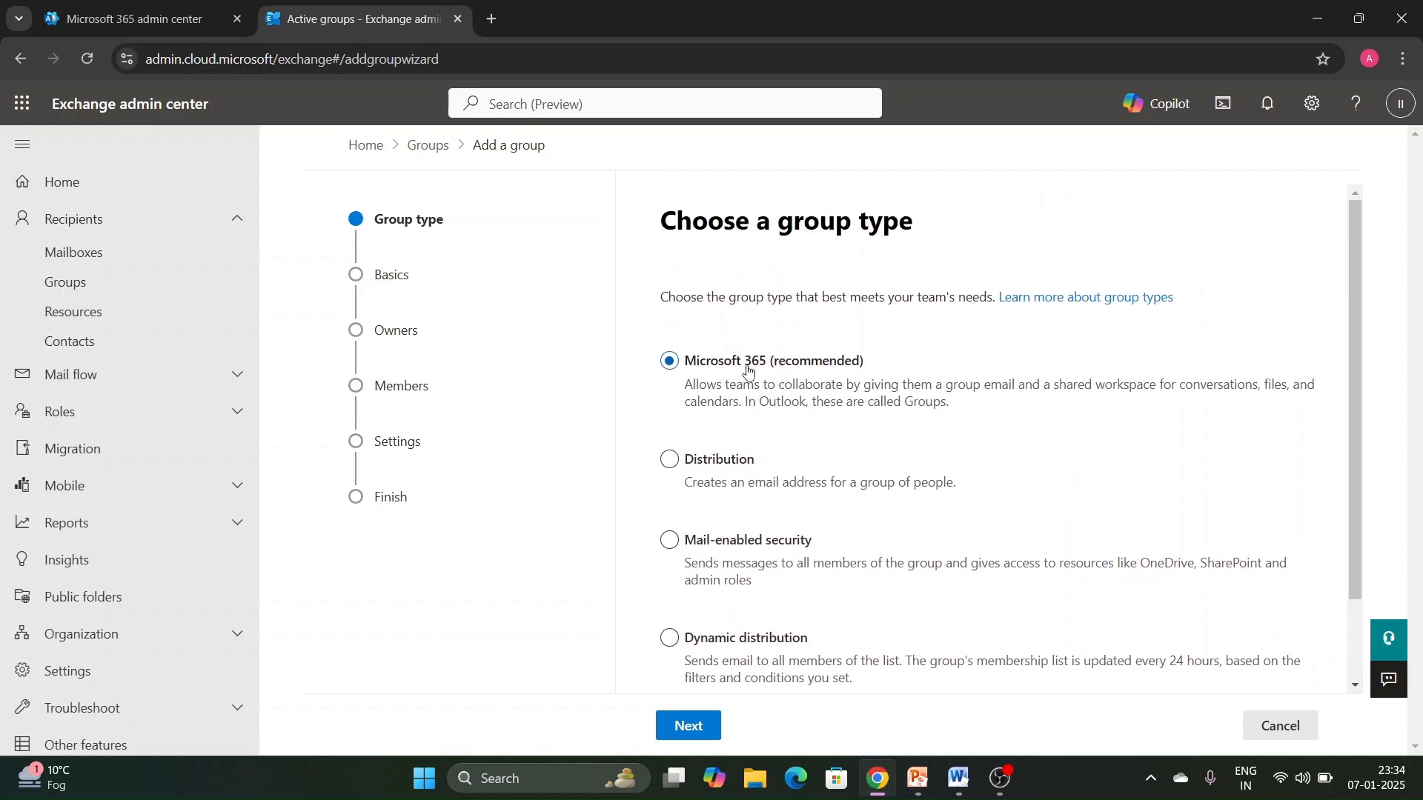
scroll(771, 374, "down", 1)
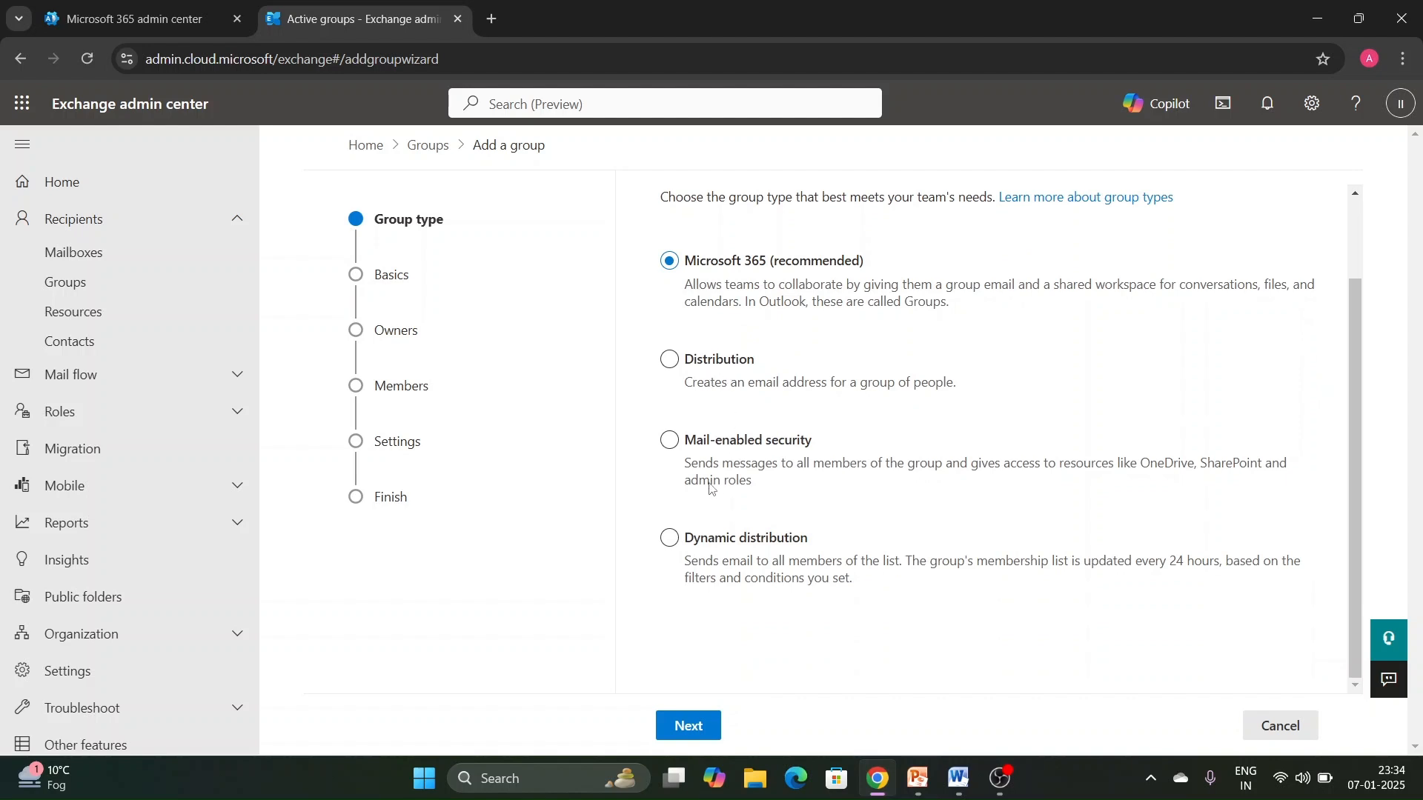
left_click(710, 539)
left_click(707, 360)
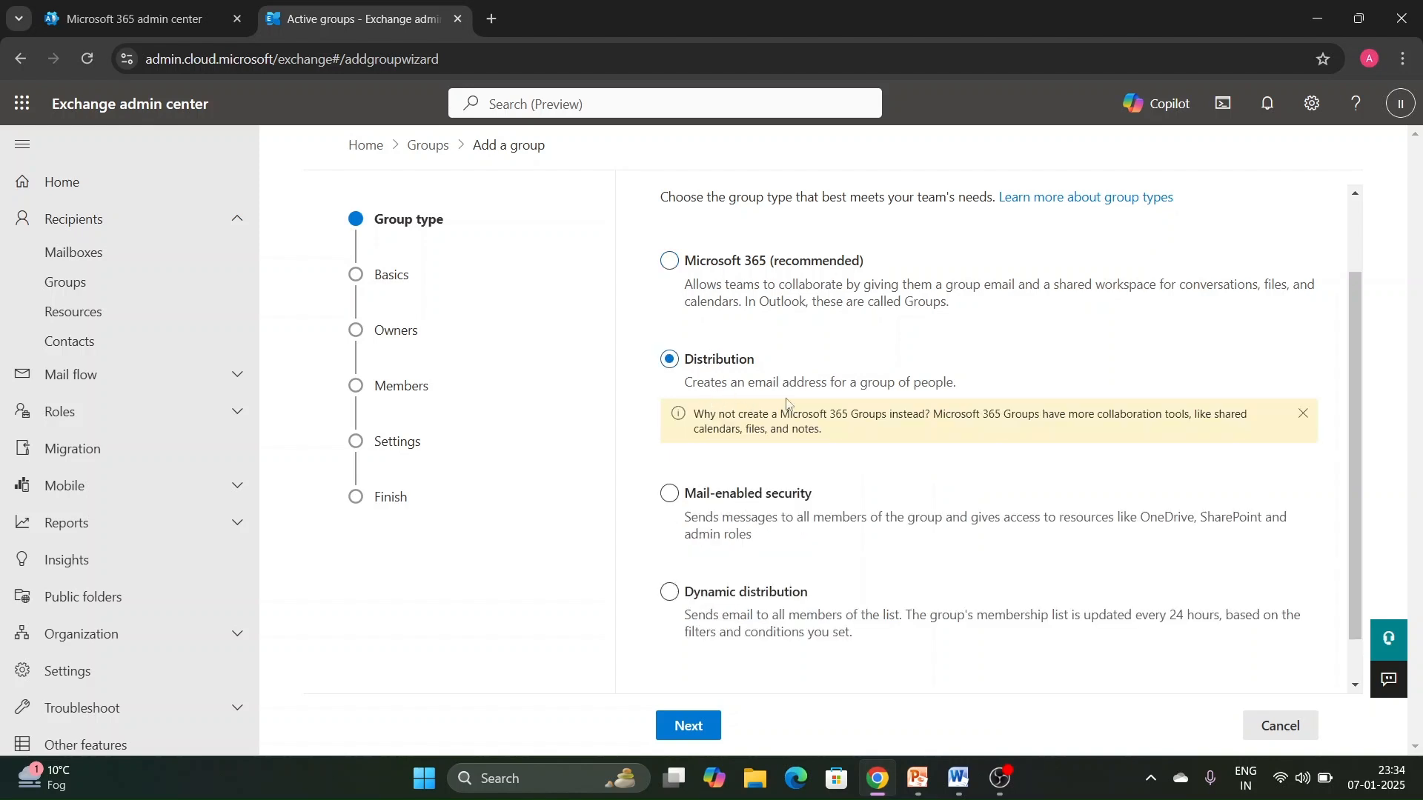
left_click(702, 724)
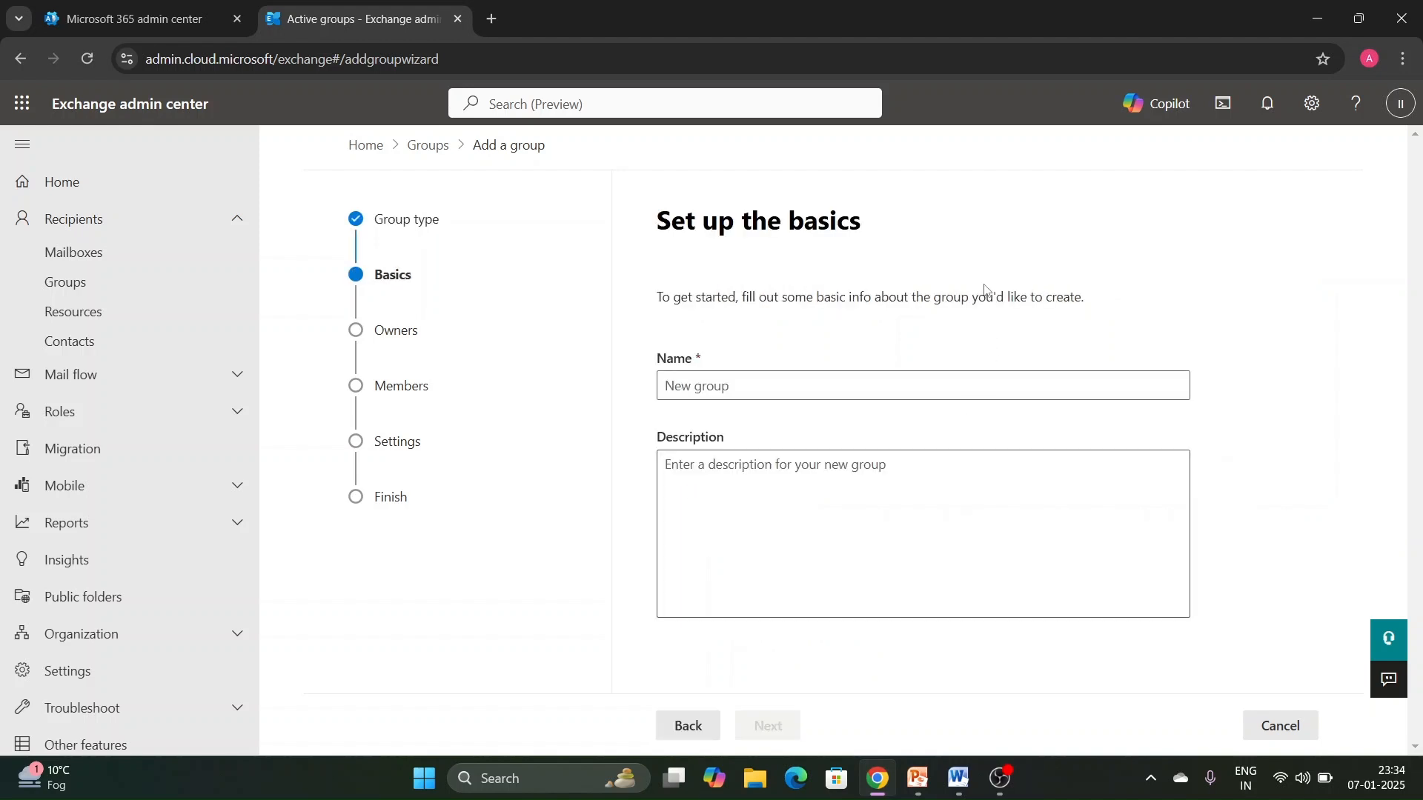
- Name the group TEST1, enter TEST1 as its description, and continue to the owners
left_click(713, 375)
type("TEST1")
key("Tab")
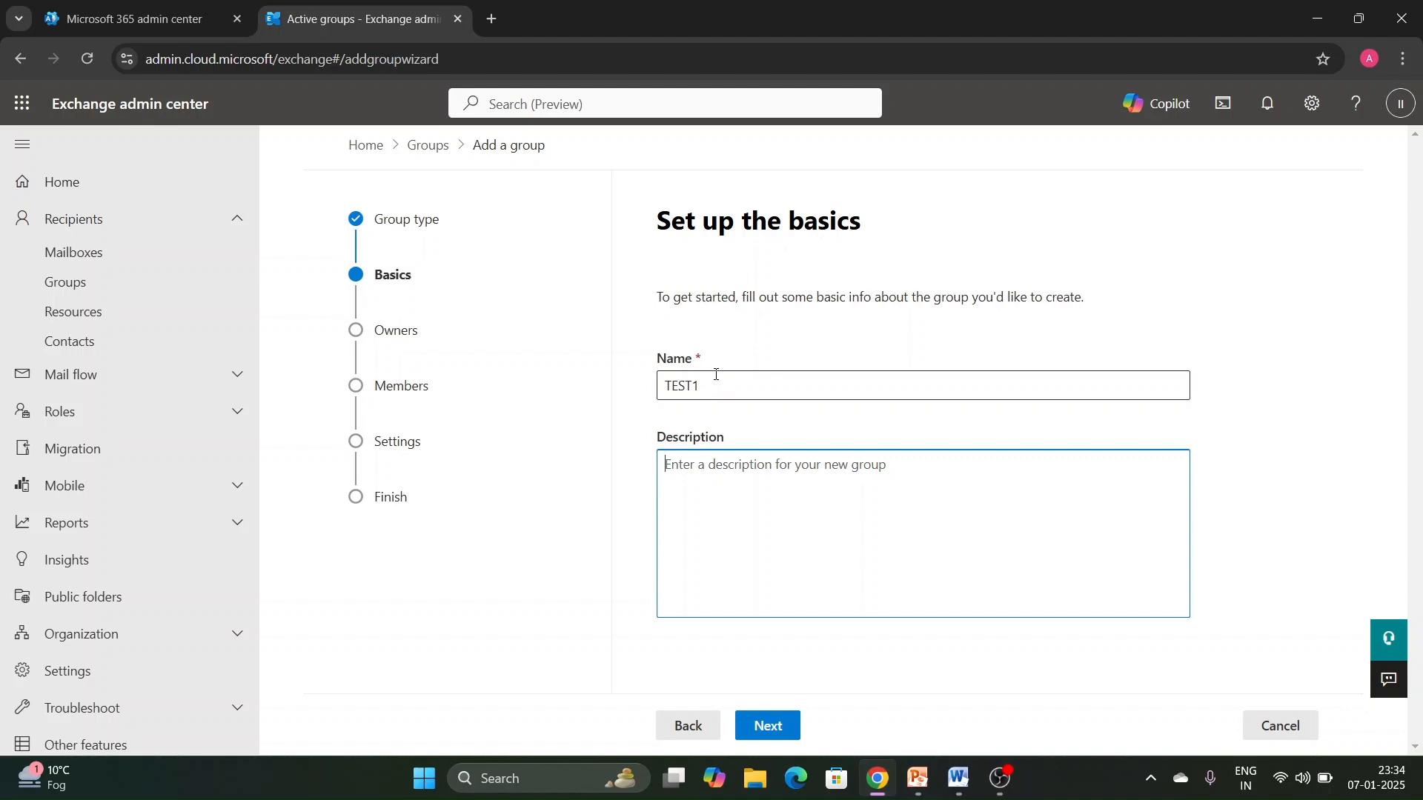
type("TEST1")
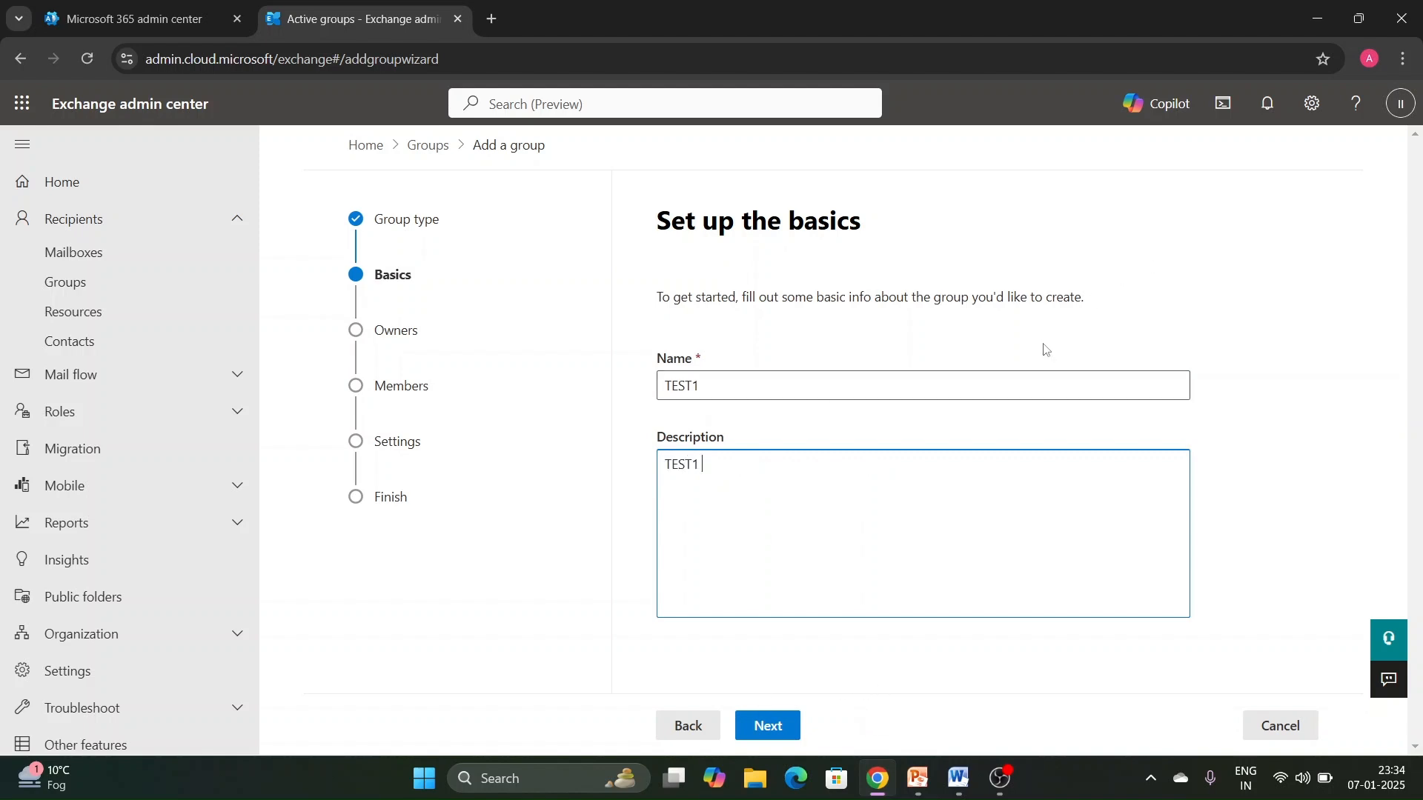
left_click(763, 728)
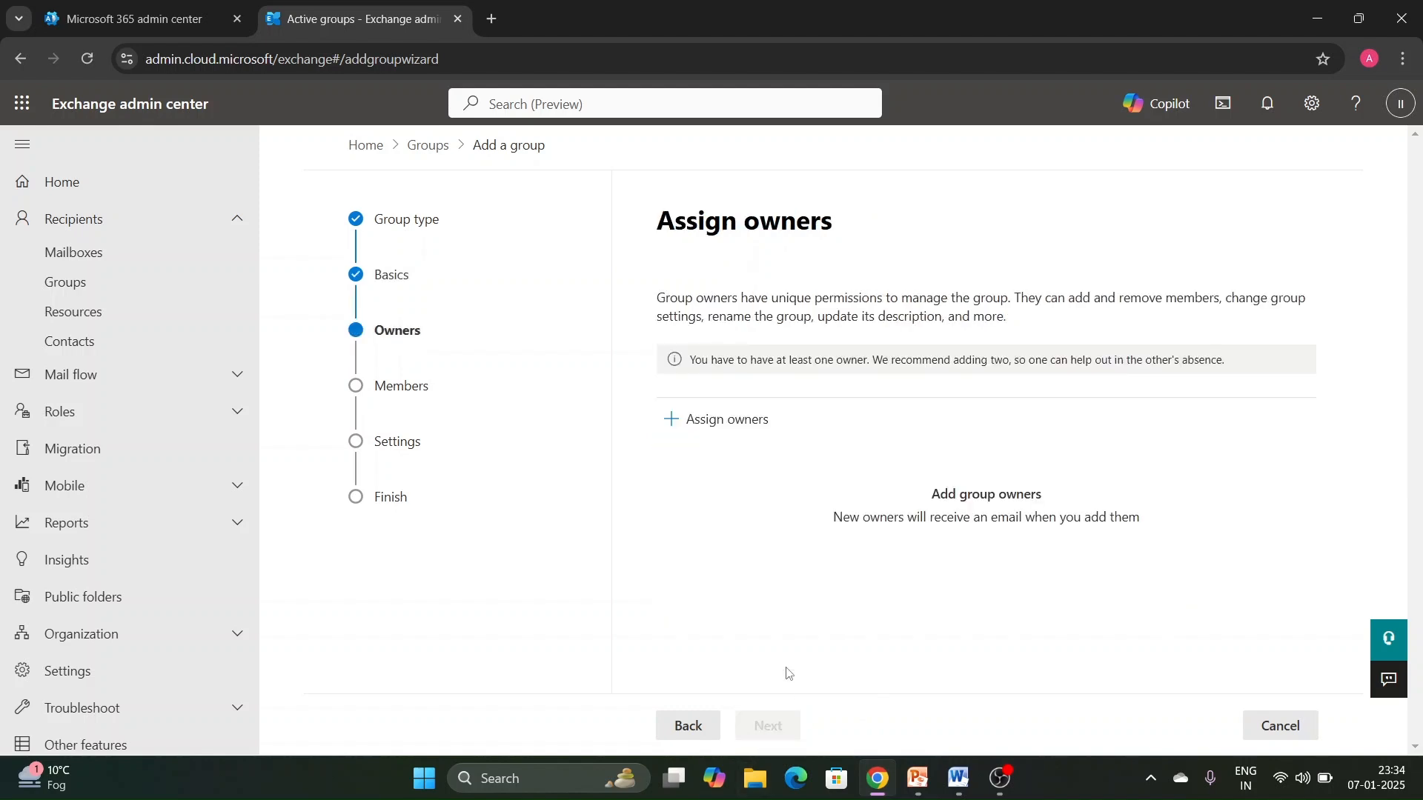
- Assign IT INFO as the group's owner and continue to the members
left_click(713, 421)
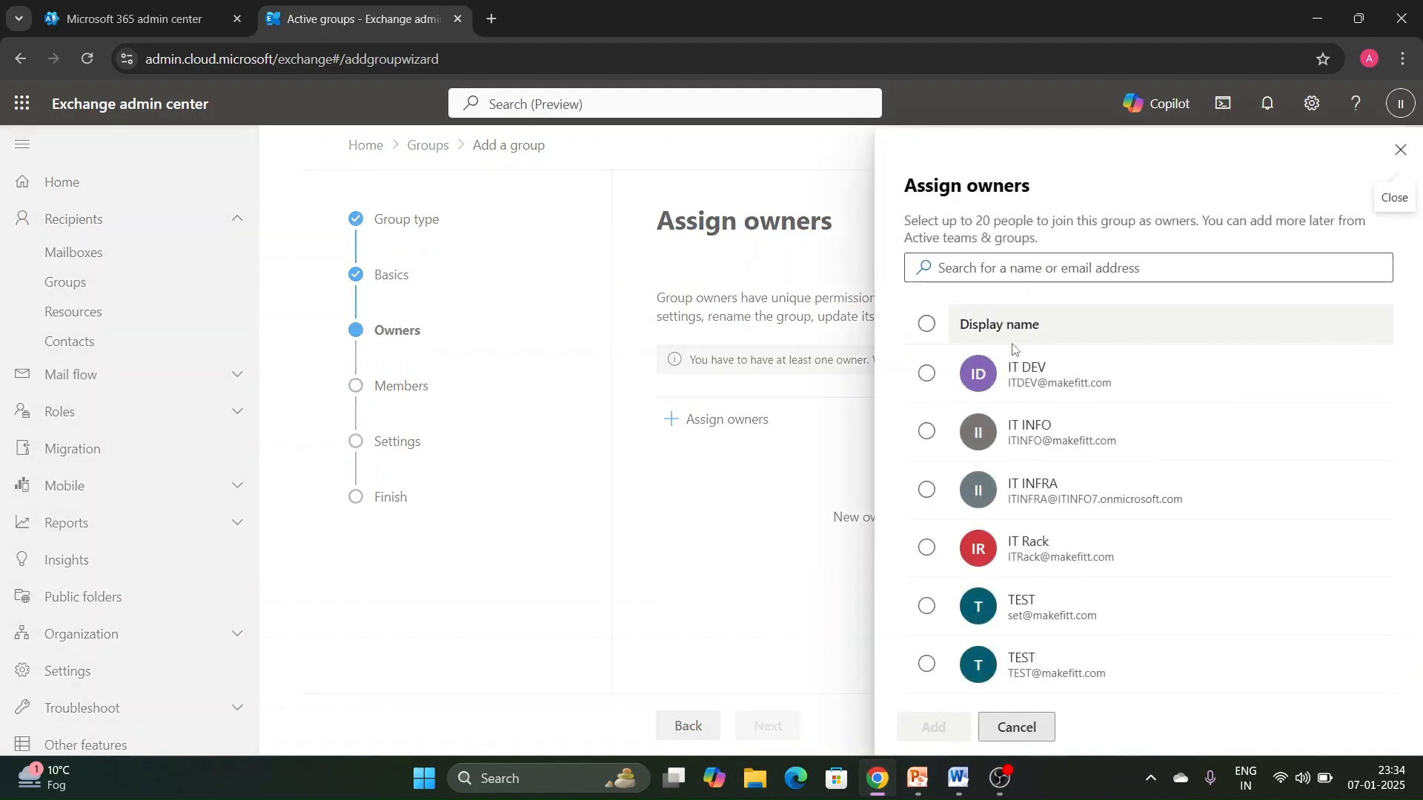
left_click(926, 431)
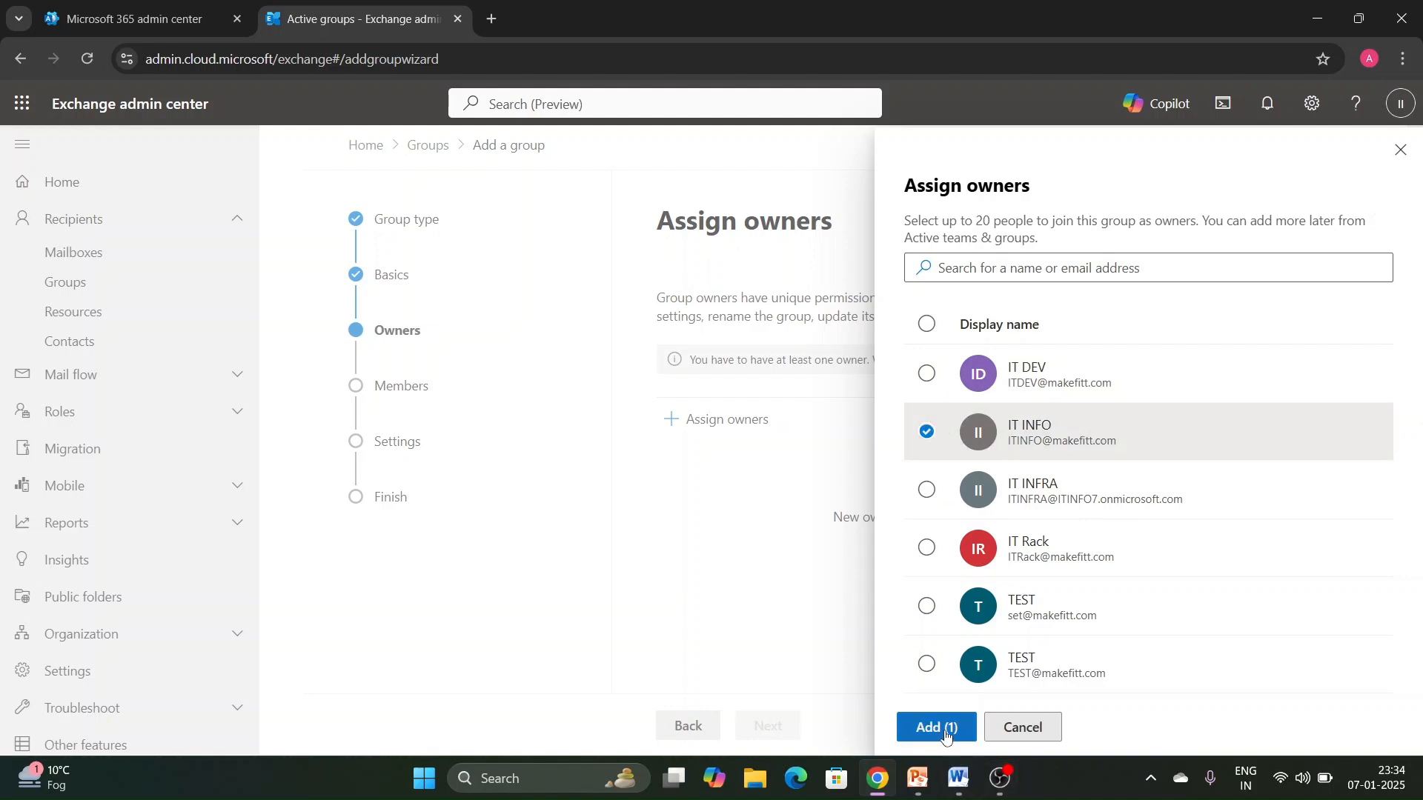
left_click(1038, 268)
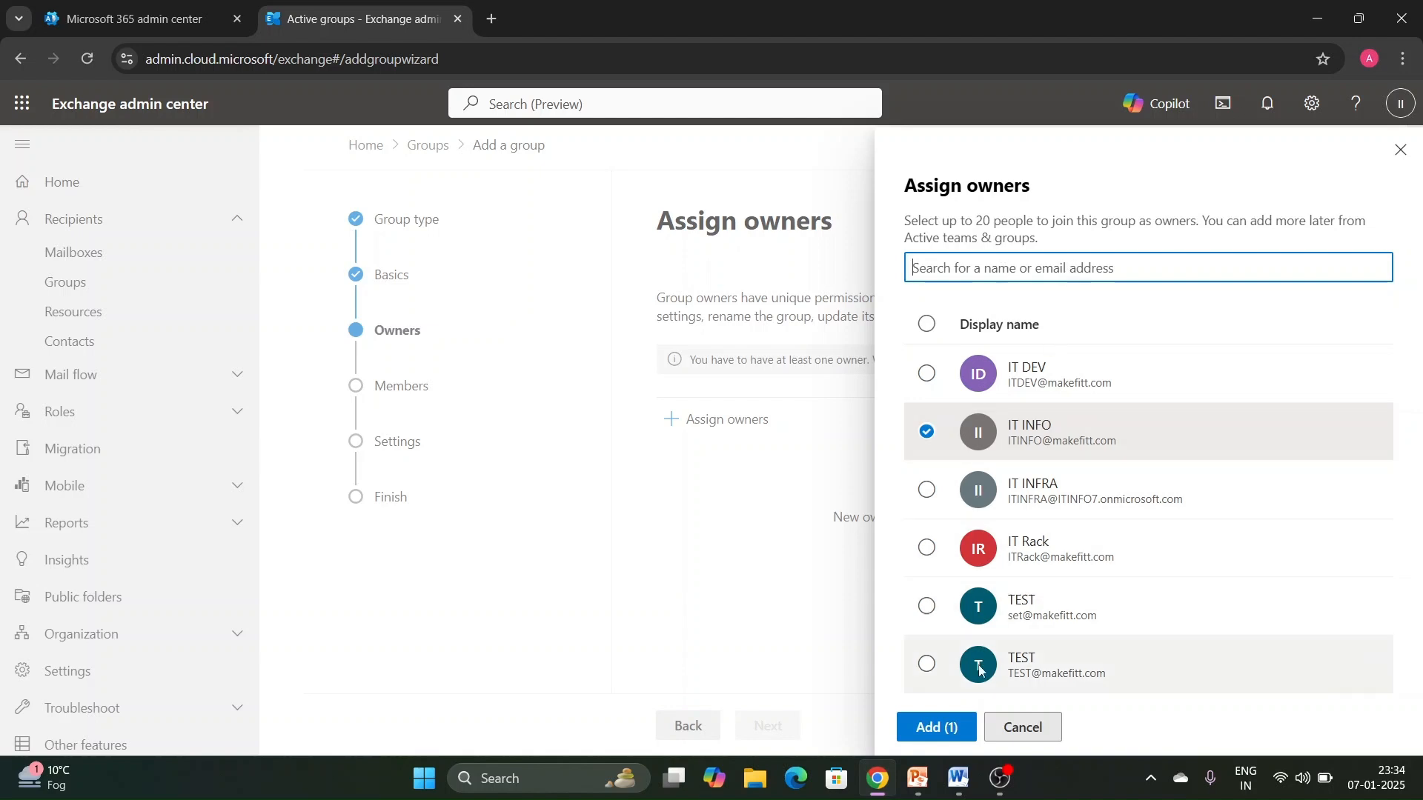
left_click(956, 730)
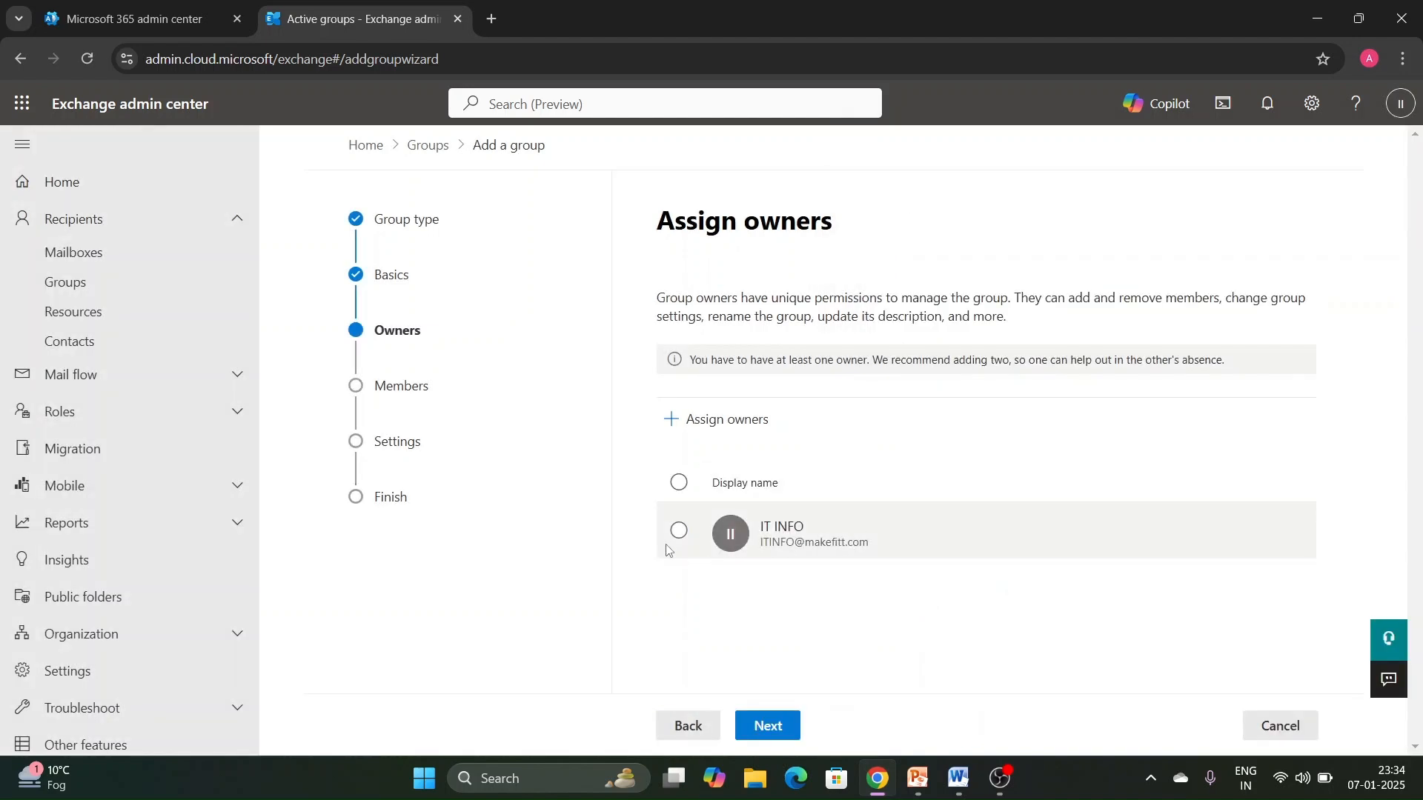
left_click(794, 726)
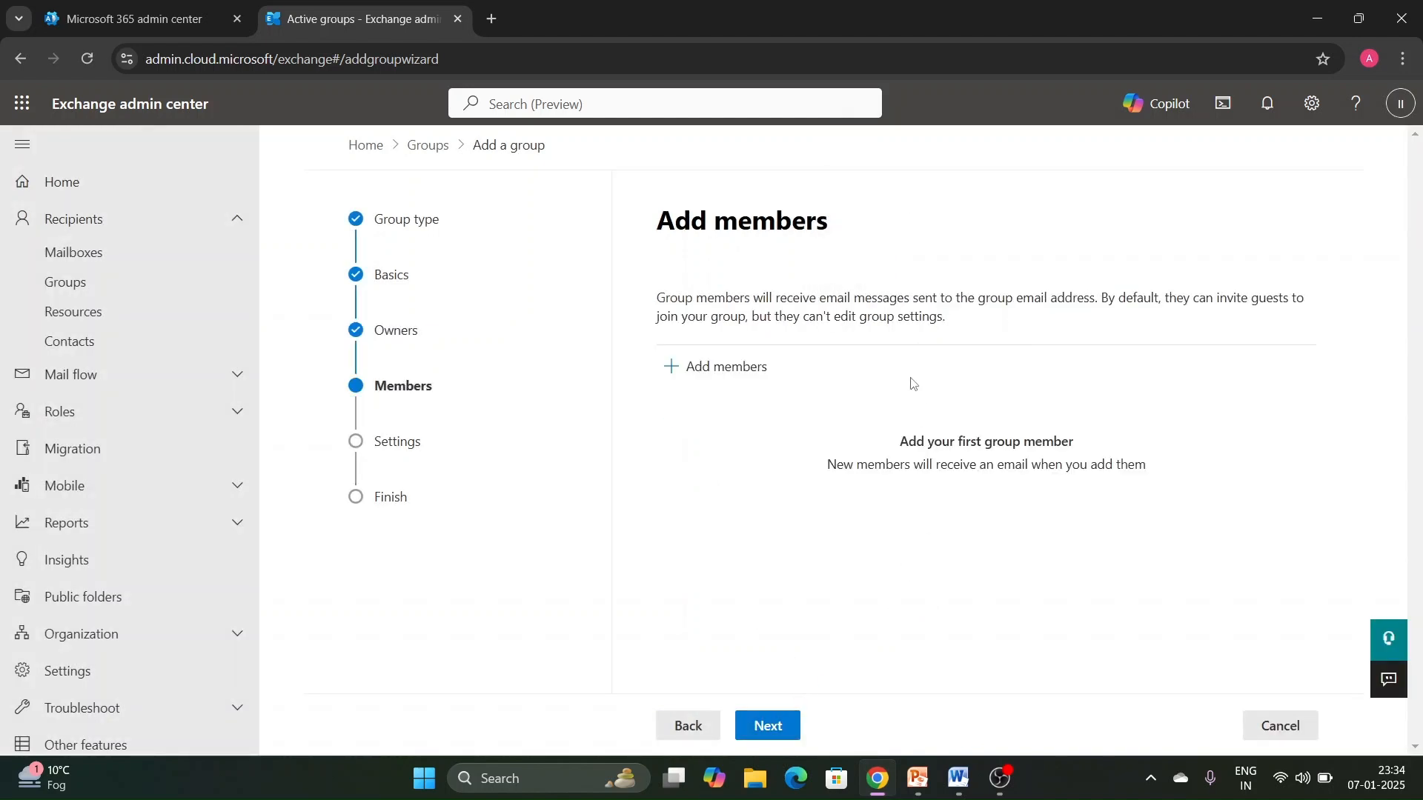
- Add IT DEV, IT INFO and IT INFRA as group members and continue to the settings
left_click(763, 368)
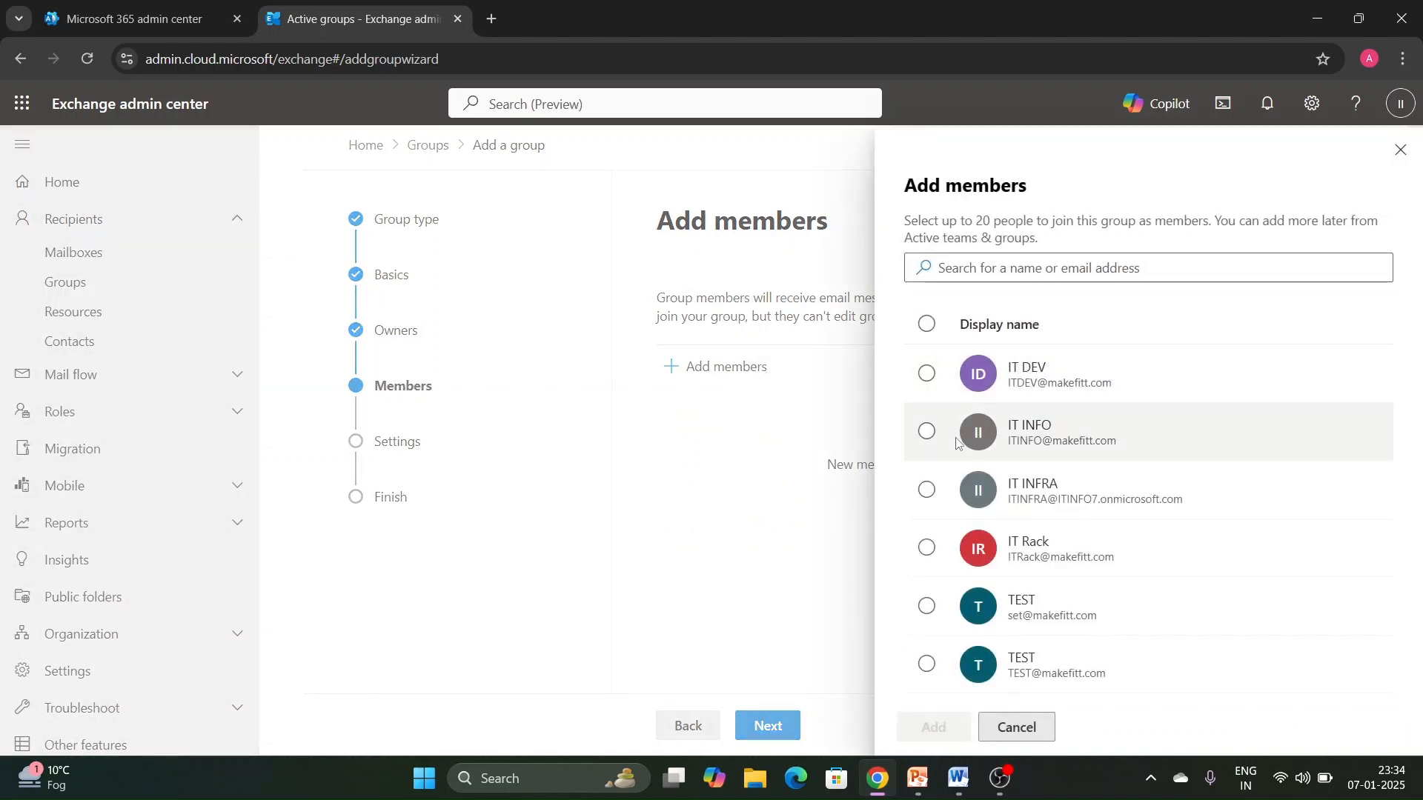
left_click(927, 374)
left_click(940, 437)
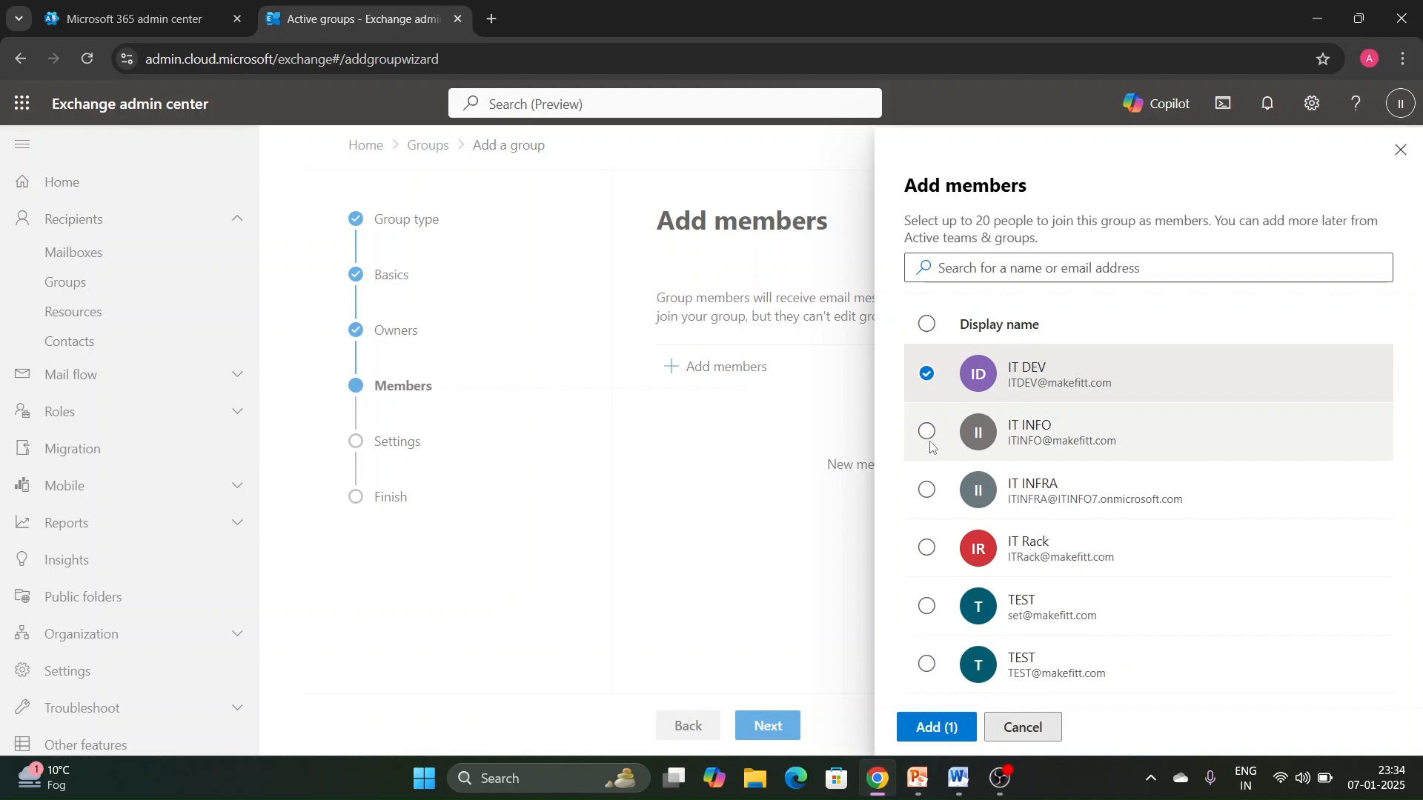
left_click(932, 492)
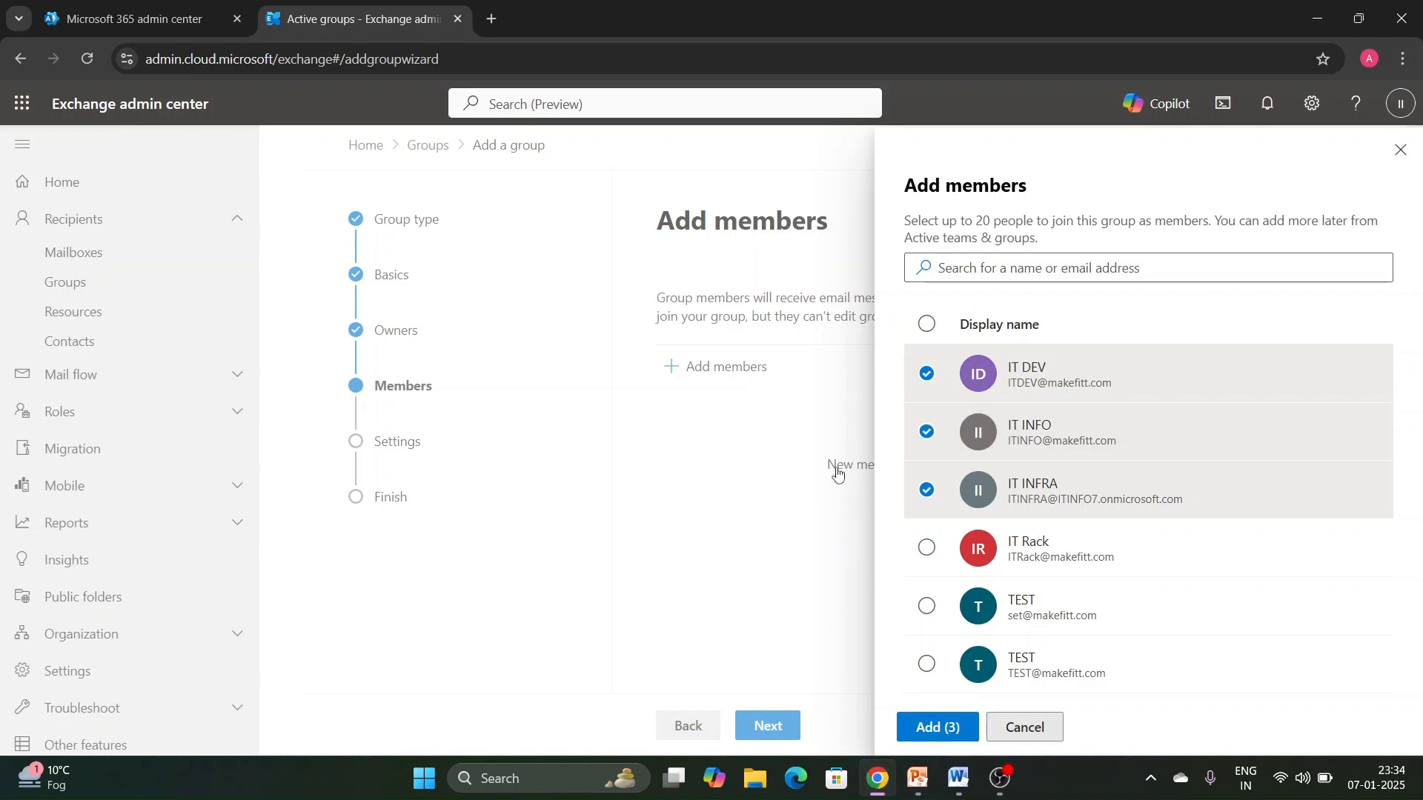
left_click(937, 728)
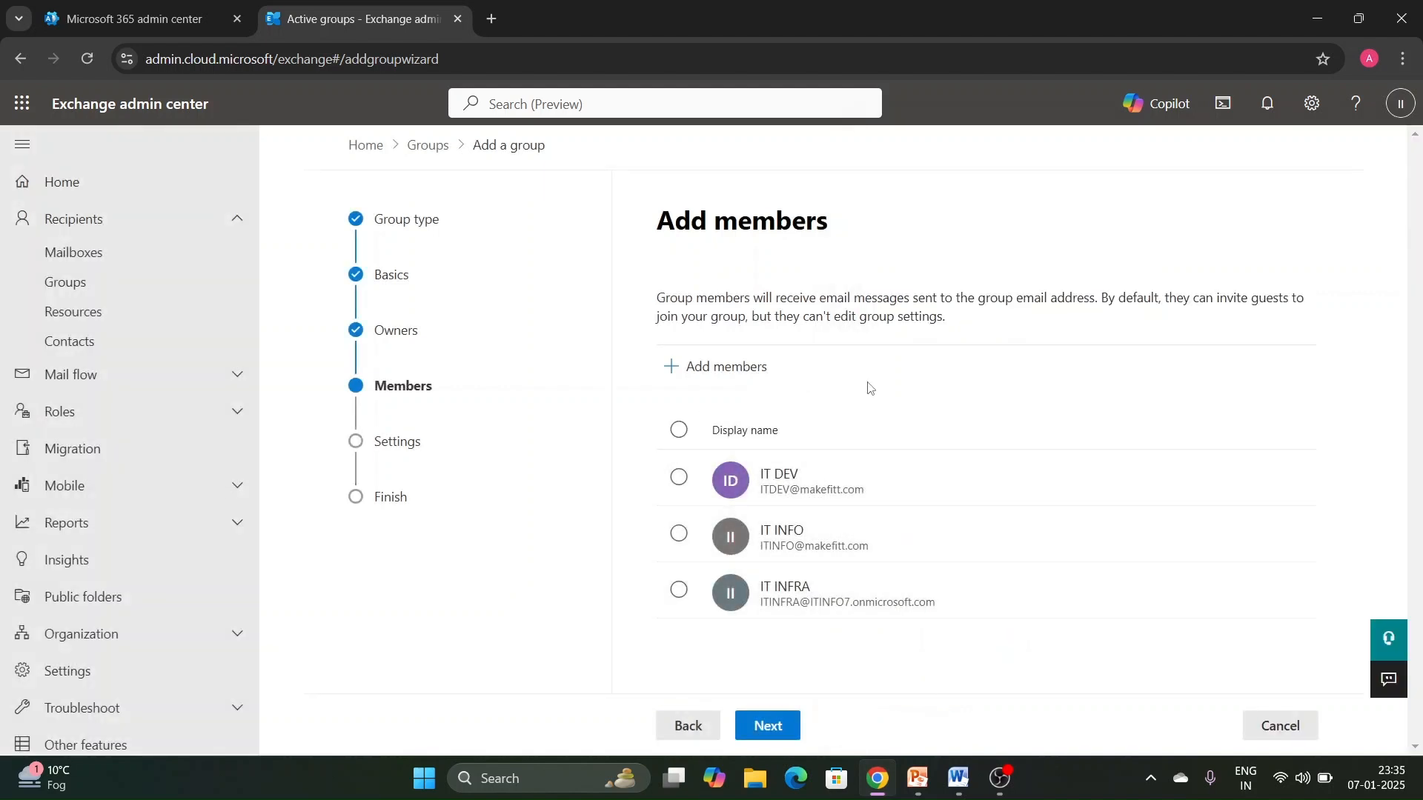
left_click(764, 737)
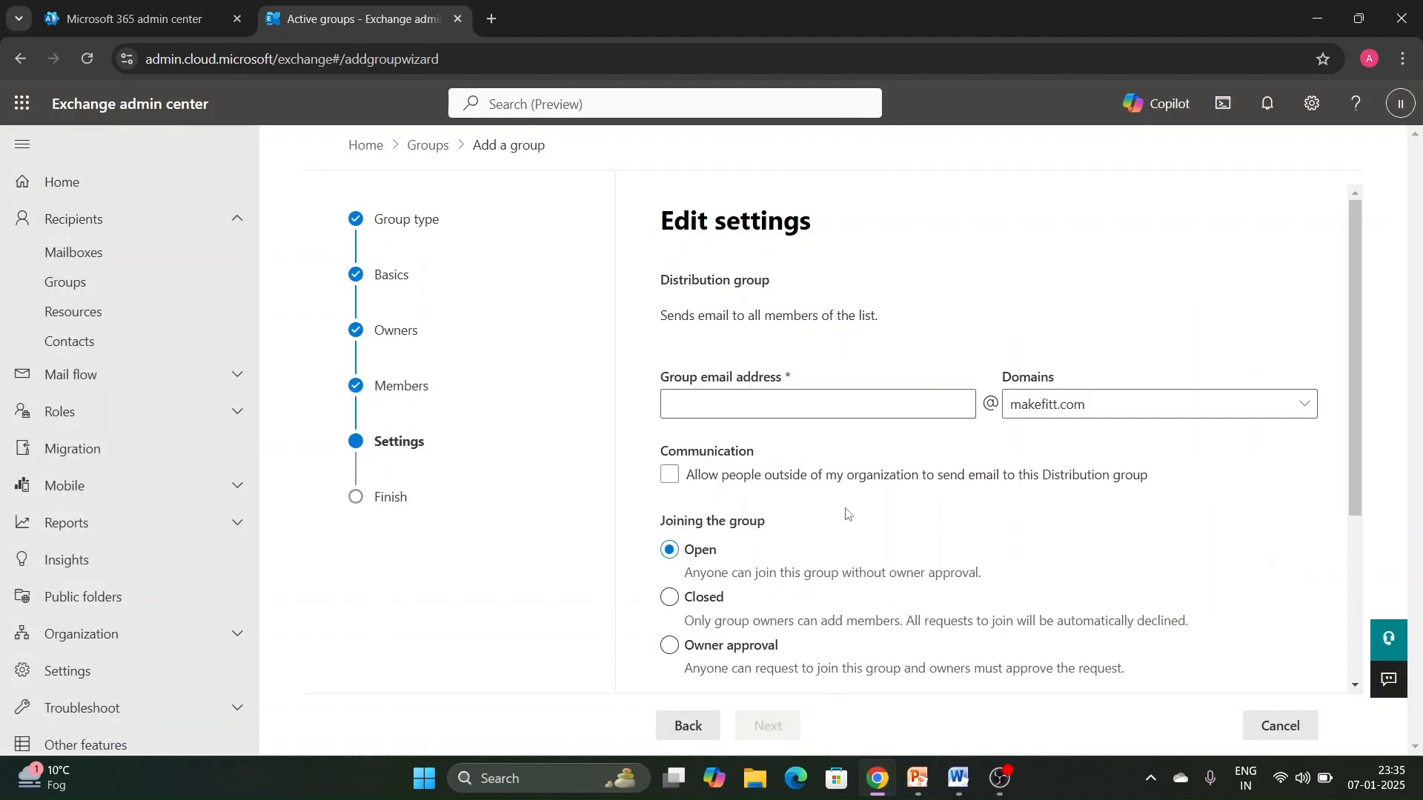
- Set the alias part of the group's email address to test1 in lowercase
left_click(793, 413)
type("TE")
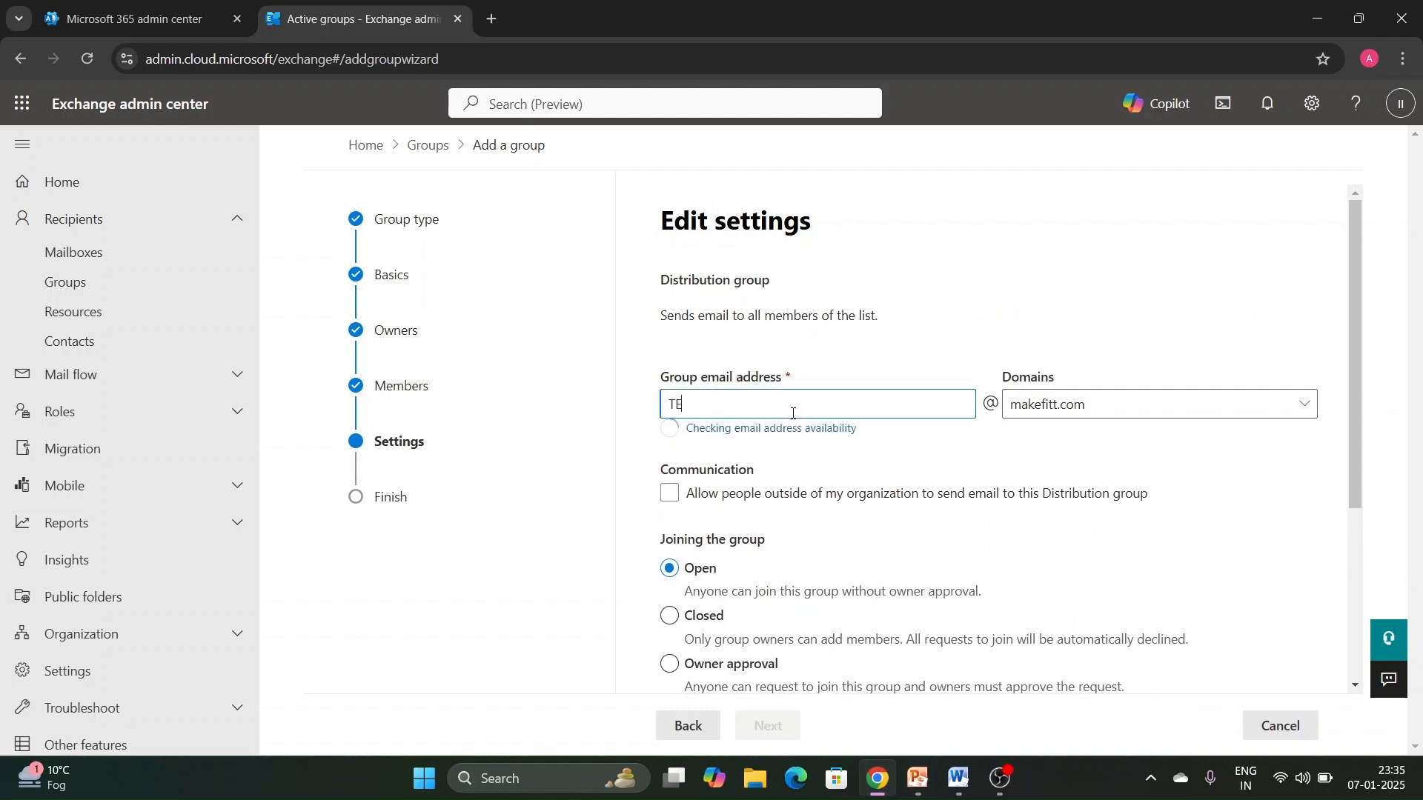
type("ST1")
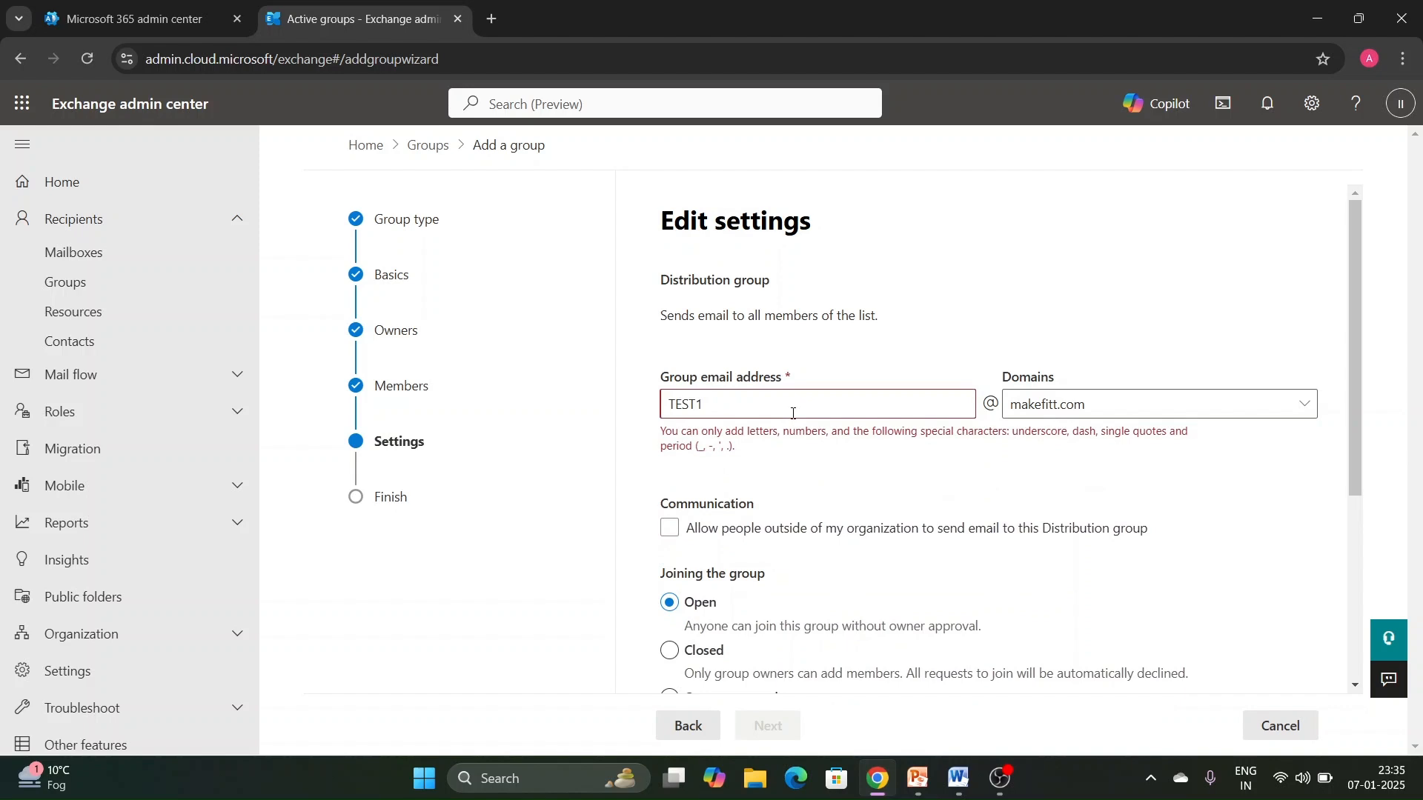
key("BackSpace")
key("BackSpace")
key("BackSpace")
key("BackSpace")
key("BackSpace")
key("BackSpace")
type("test1")
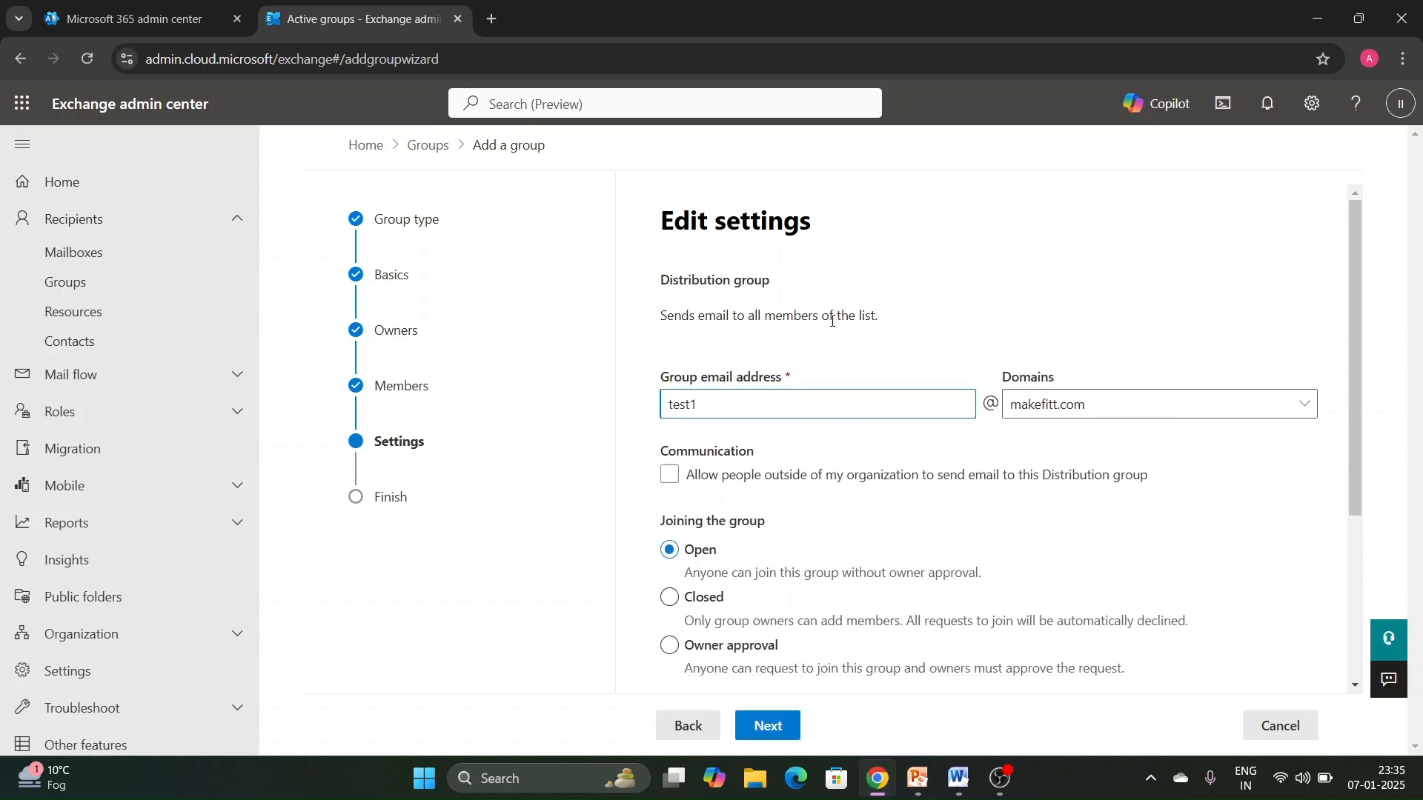
- Examine the communication option for letting people outside the organization email the distribution group
scroll(833, 320, "down", 2)
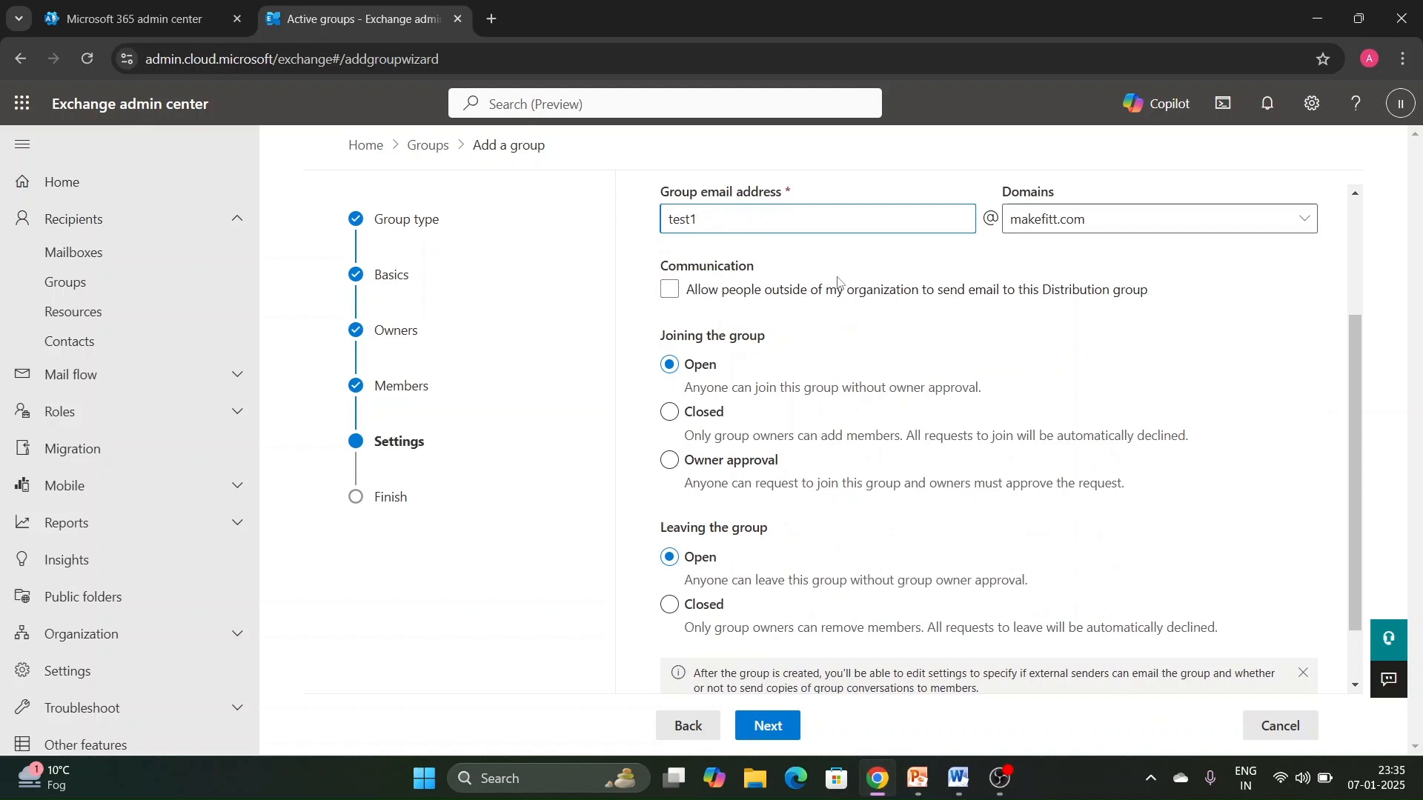
left_click(859, 303)
left_click(860, 303)
left_click(1088, 300)
left_click(1129, 302)
left_click(763, 294)
left_click(720, 302)
left_click(790, 295)
left_click(790, 295)
- Set joining the group to Owner approval and leaving the group to Closed, and continue to the review
left_click(704, 463)
scroll(904, 361, "down", 1)
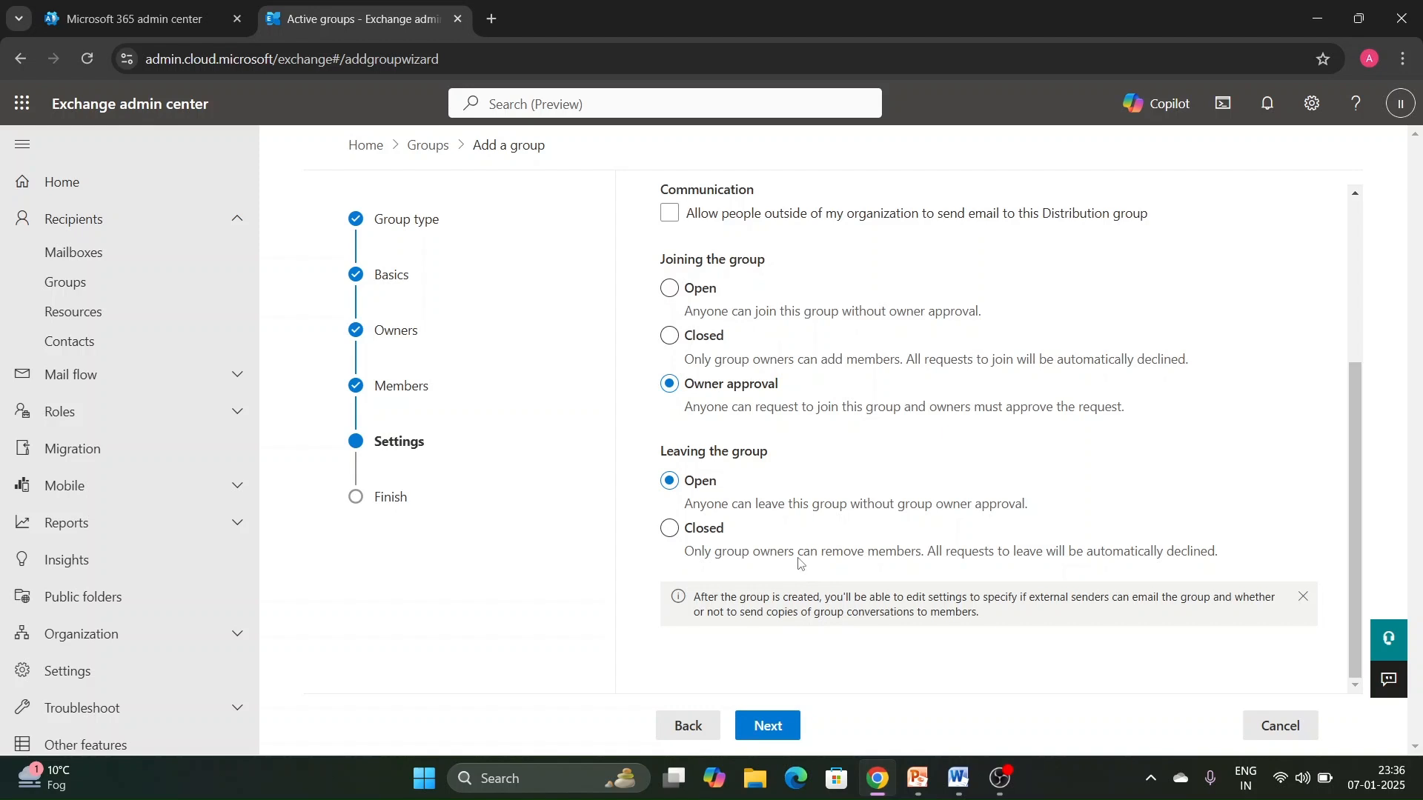
left_click(688, 537)
left_click(768, 725)
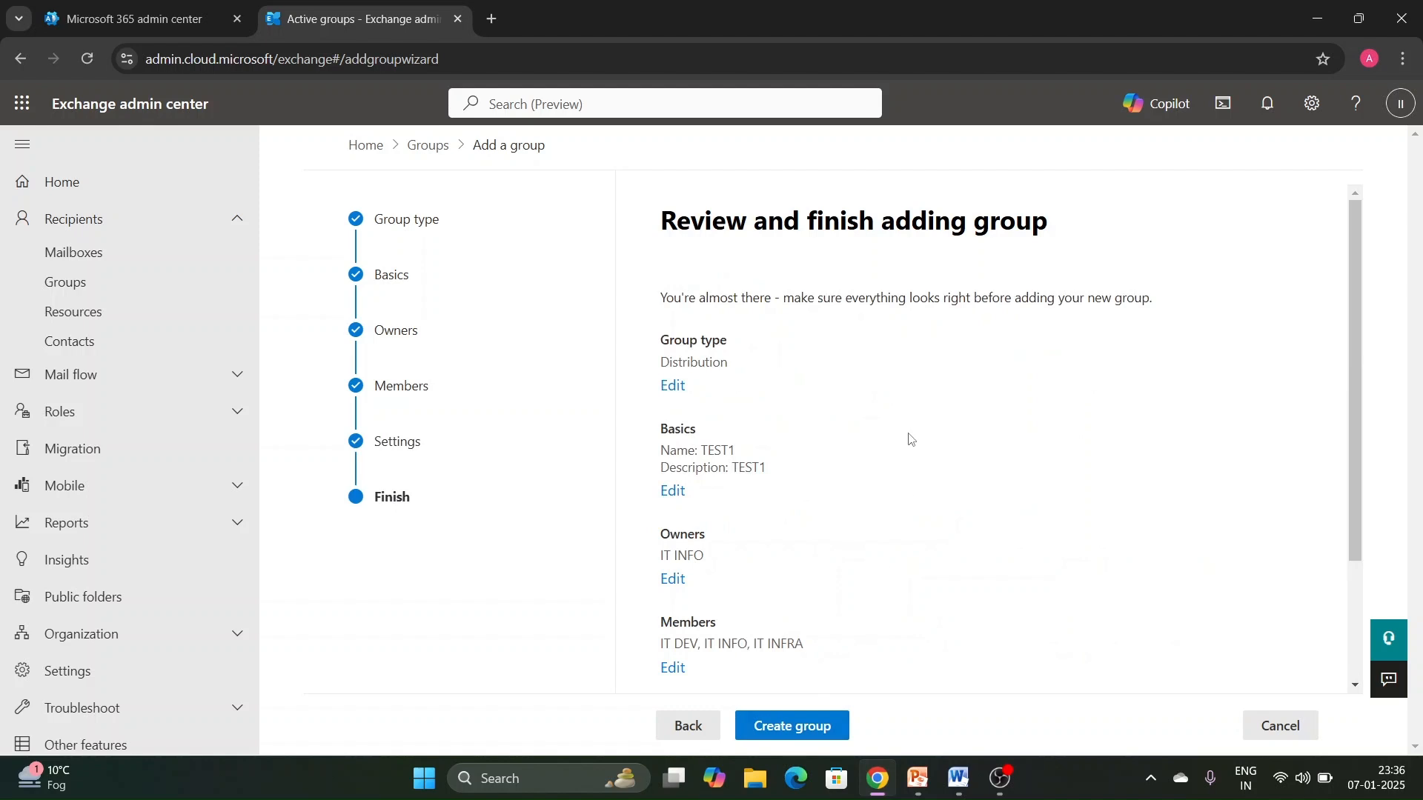
- Review the summary, create the distribution group, and close the wizard to return to the groups list
scroll(897, 430, "down", 2)
left_click(818, 723)
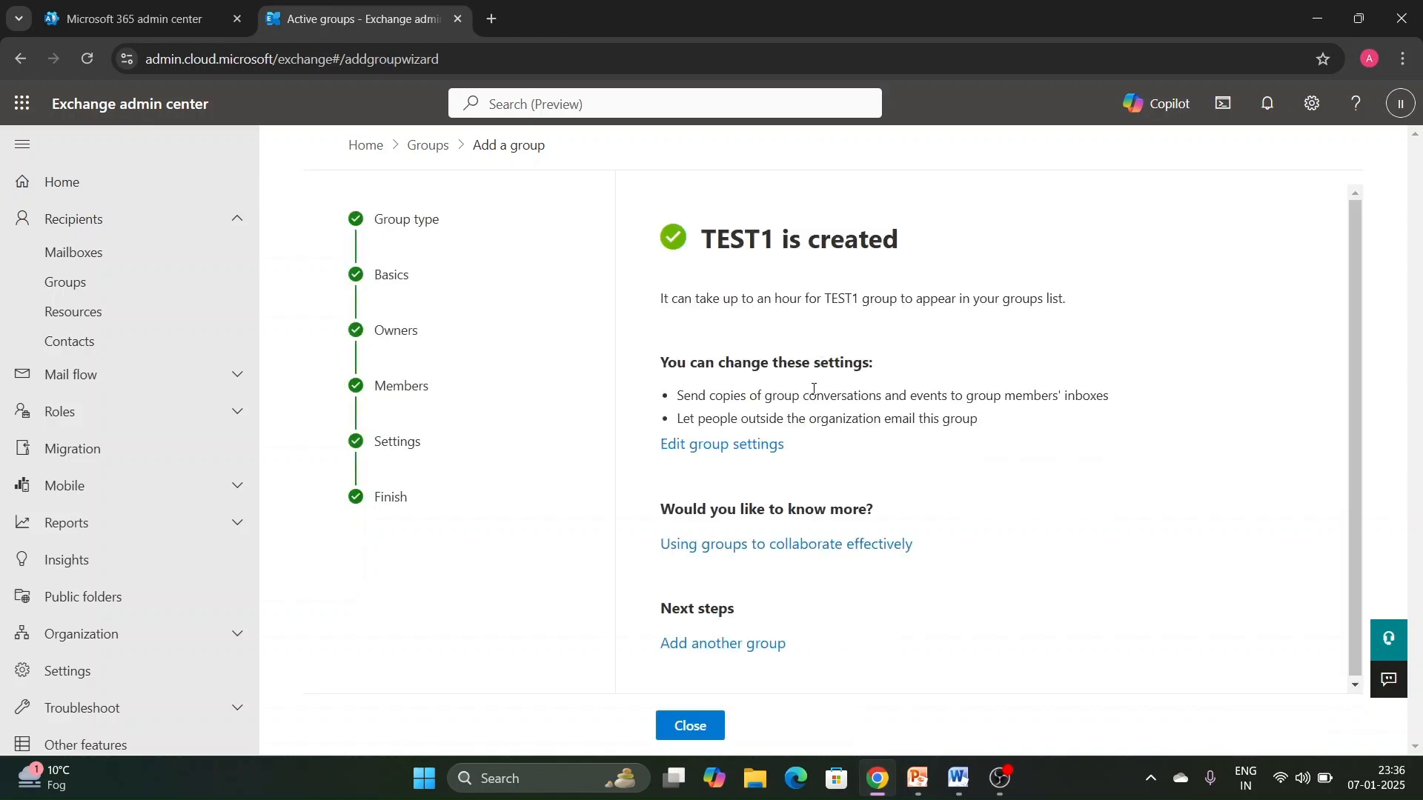
left_click(675, 734)
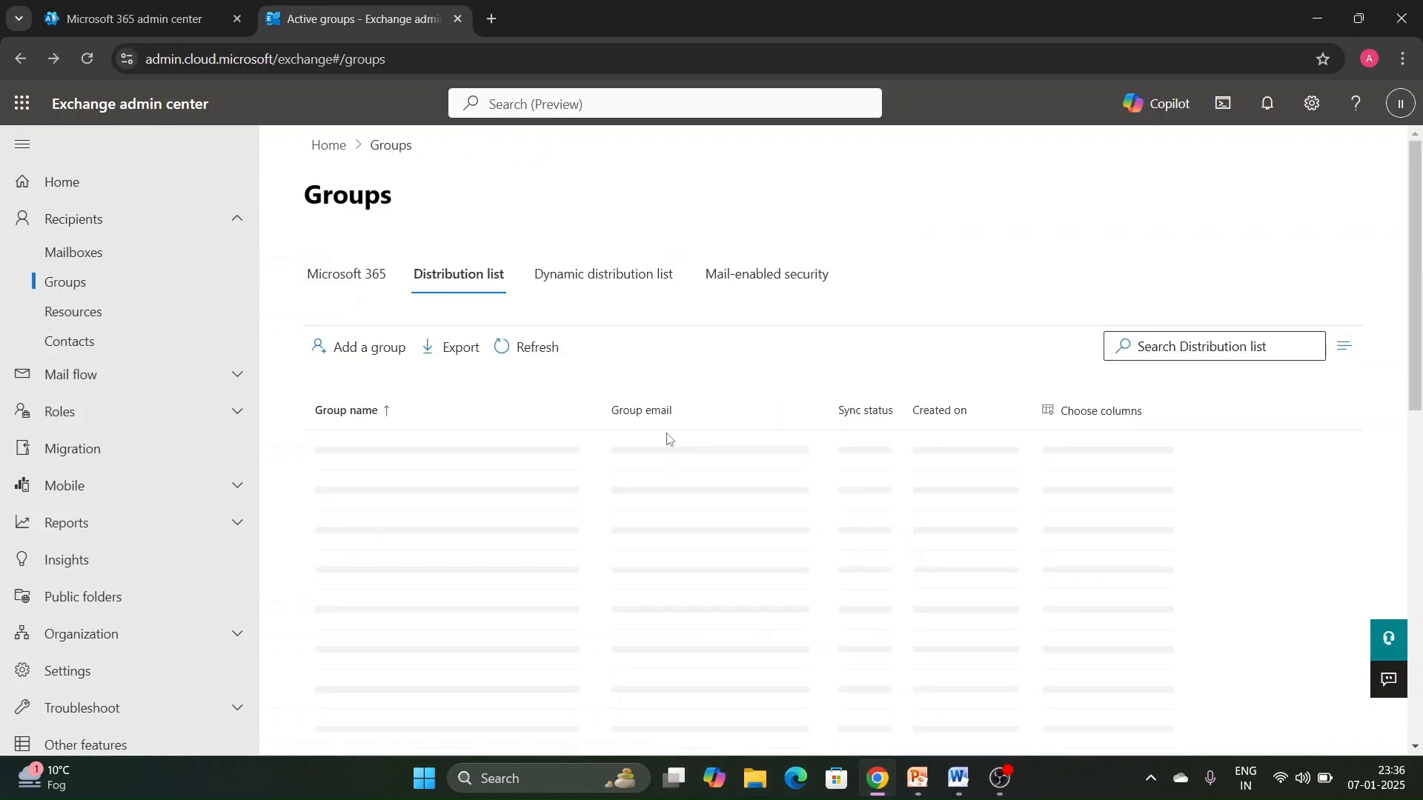
- Open the TEST1 group's details and examine its basic information and its email address and alias options
left_click(383, 455)
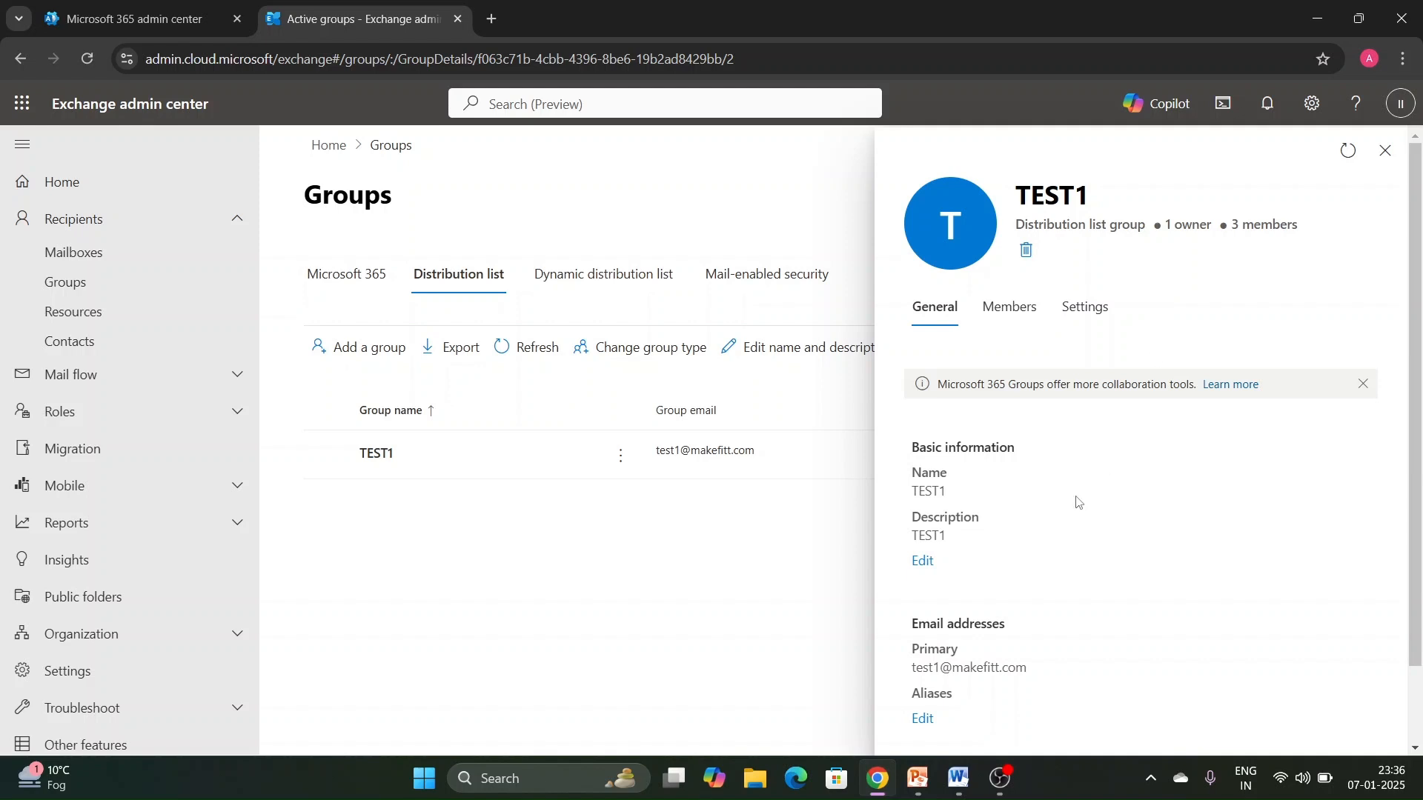
scroll(1015, 549, "down", 1)
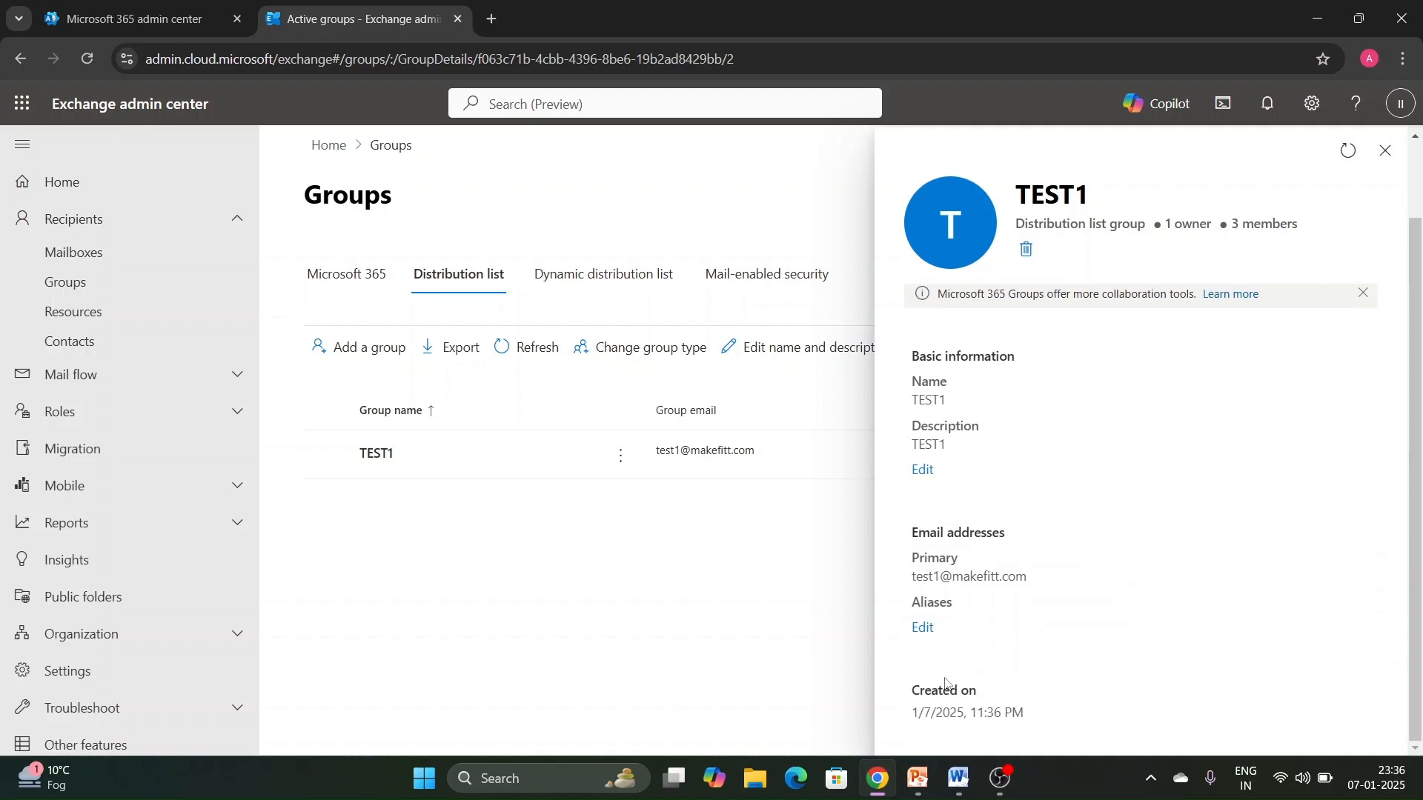
left_click(923, 628)
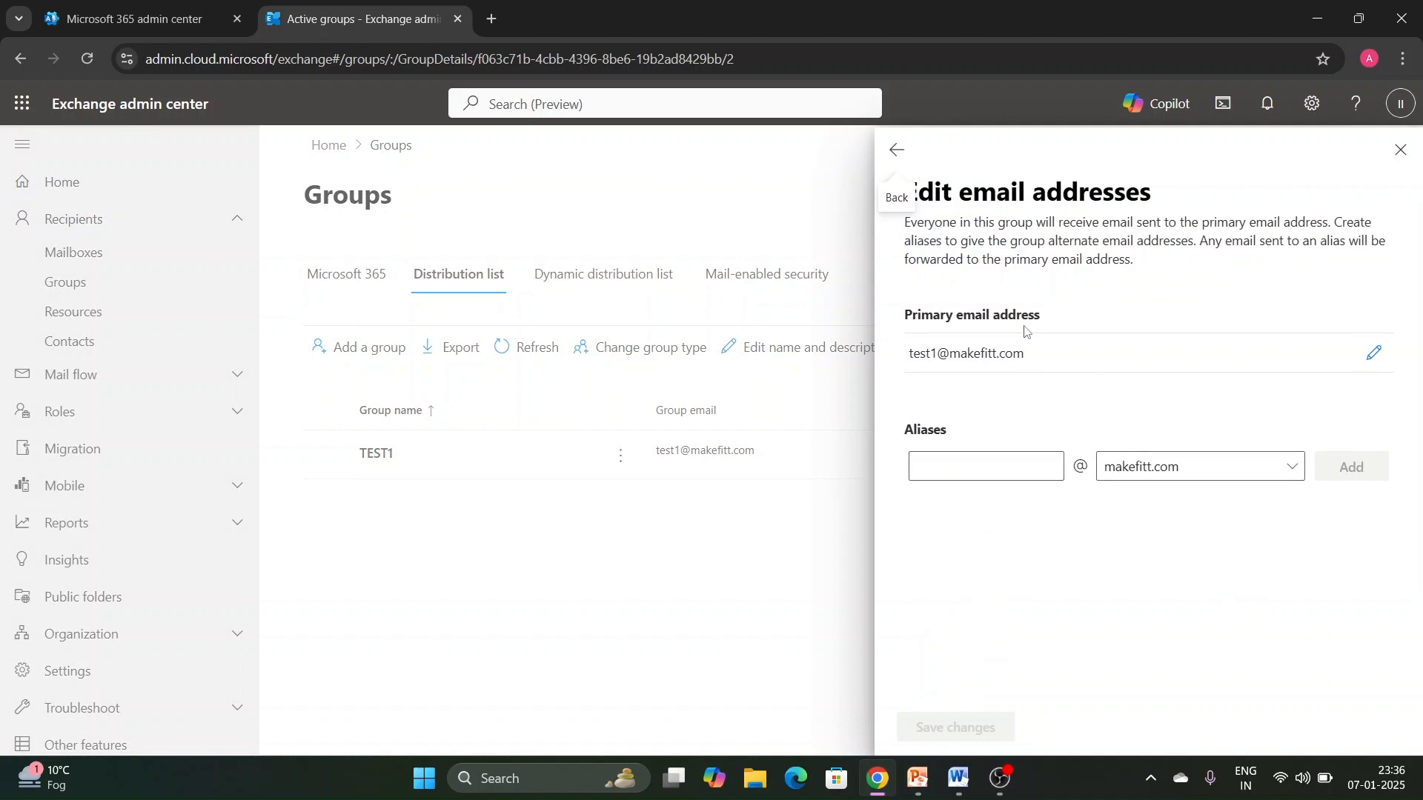
left_click(904, 171)
left_click(919, 469)
left_click(896, 150)
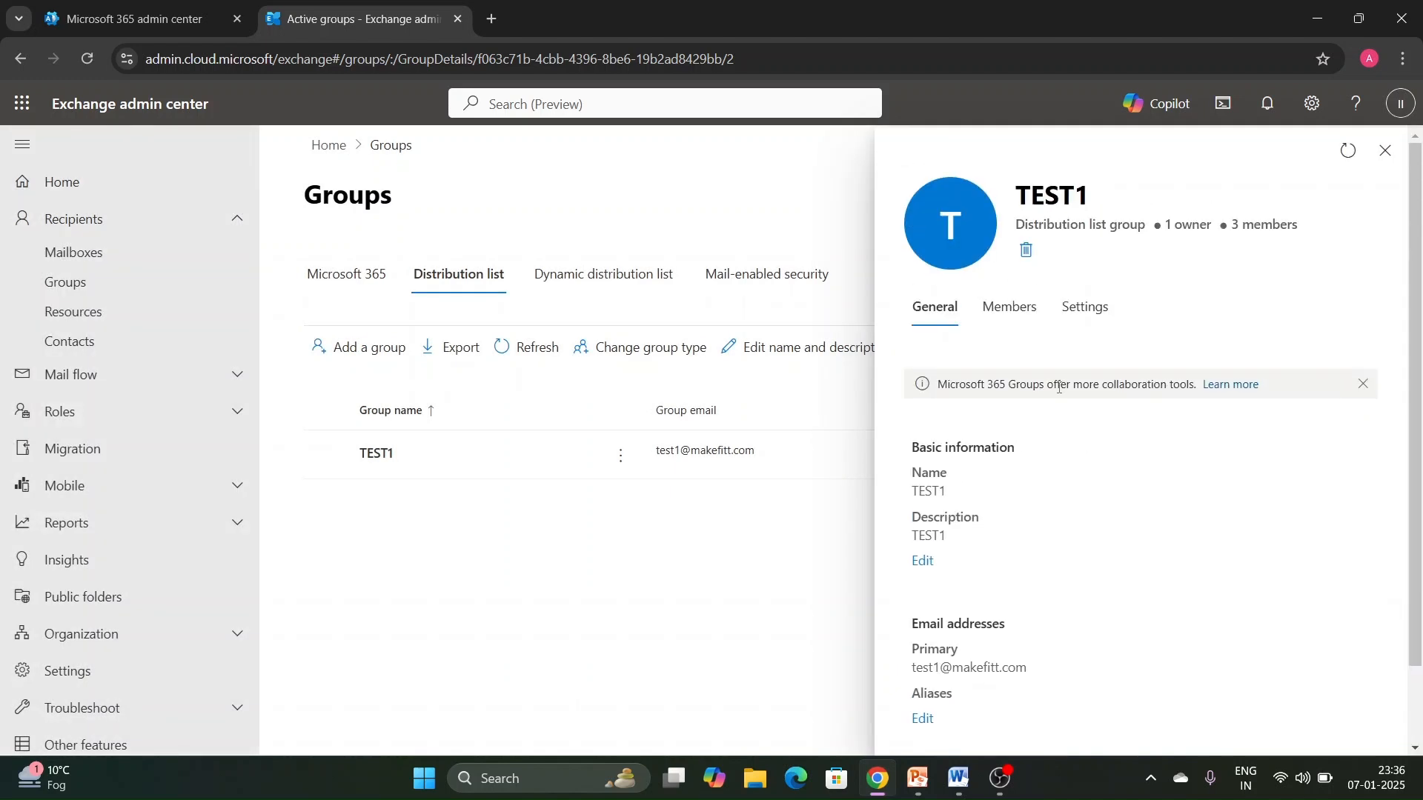
- Open the owners list of TEST1 and examine the removal options for the owner IT INFO
left_click(1013, 311)
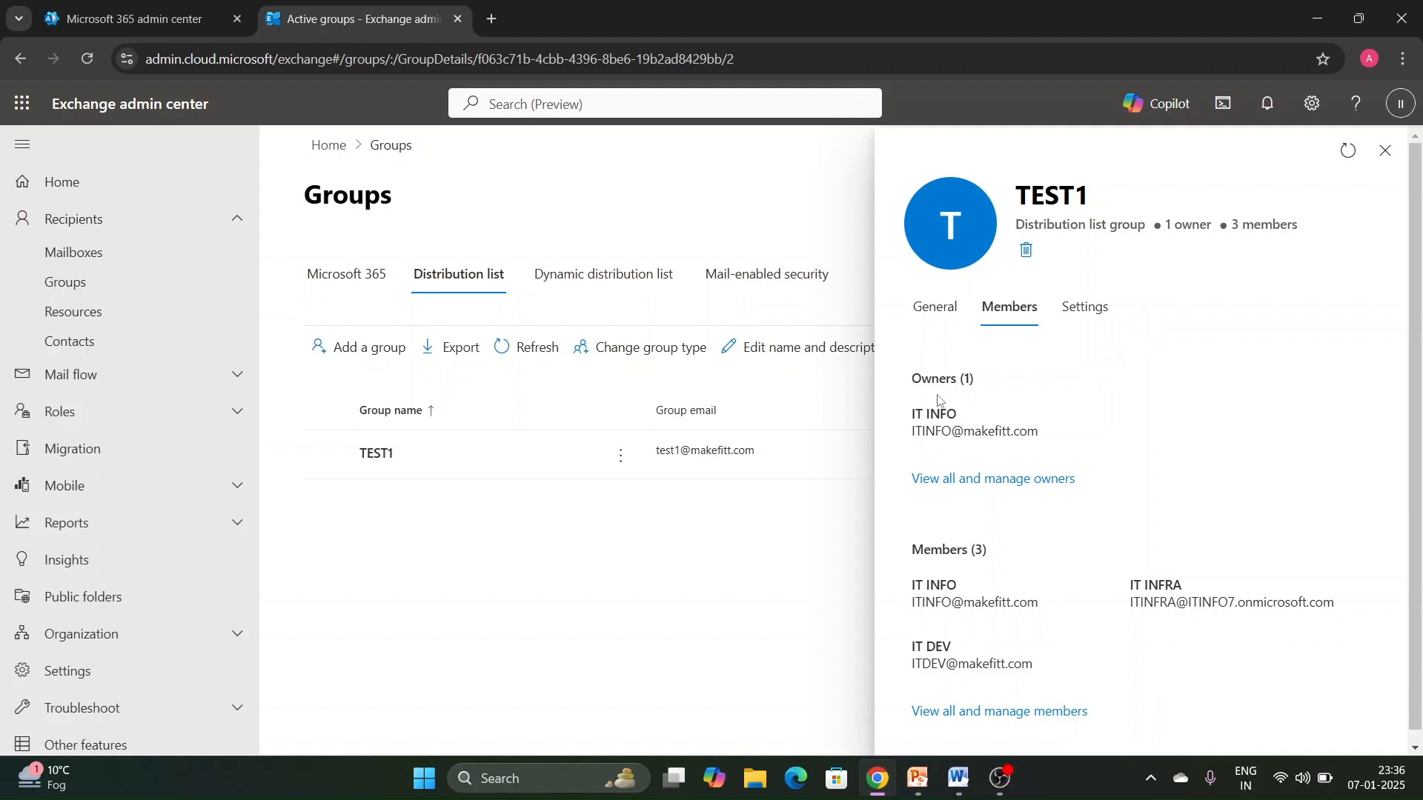
left_click_drag(921, 412, 1142, 440)
left_click(1125, 425)
left_click(1034, 480)
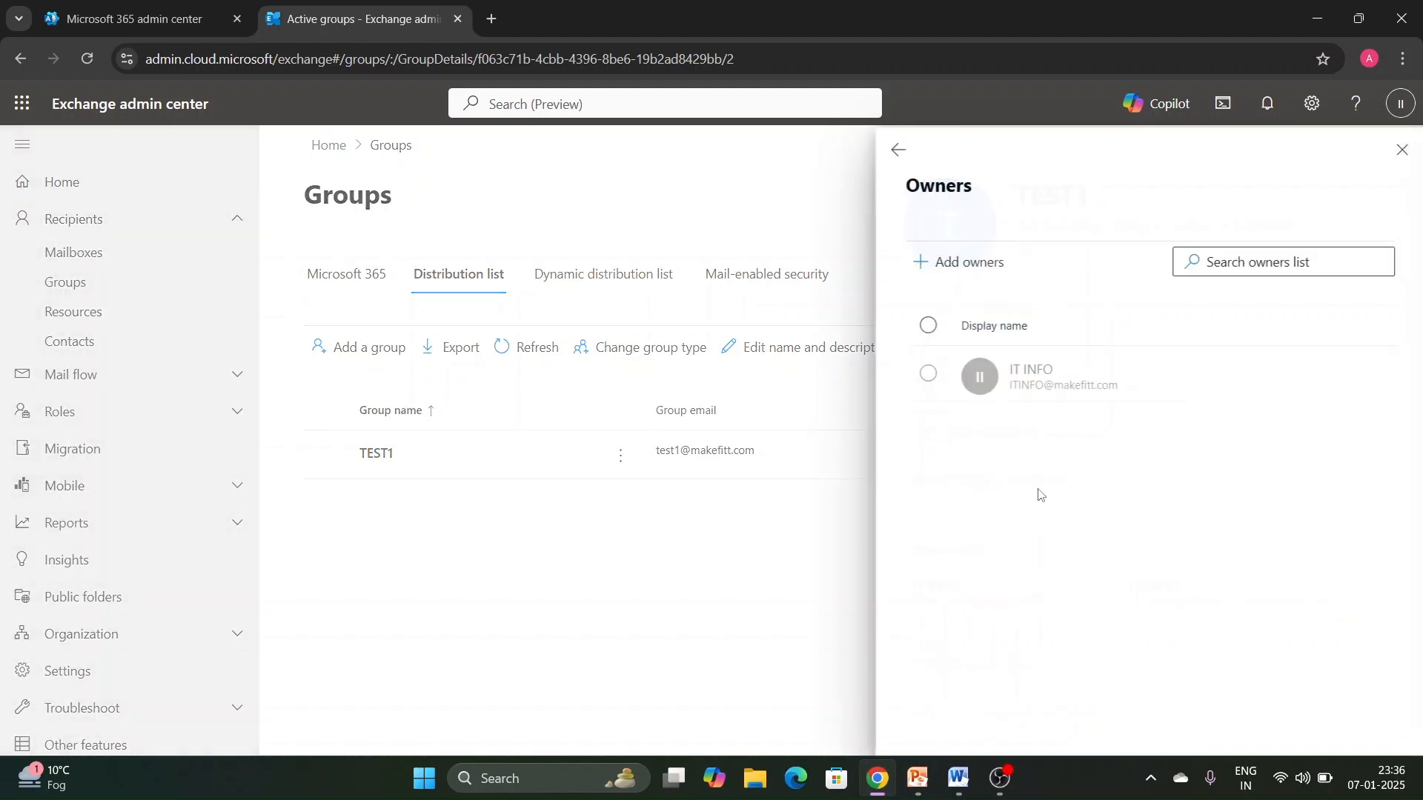
left_click(926, 379)
left_click(1375, 262)
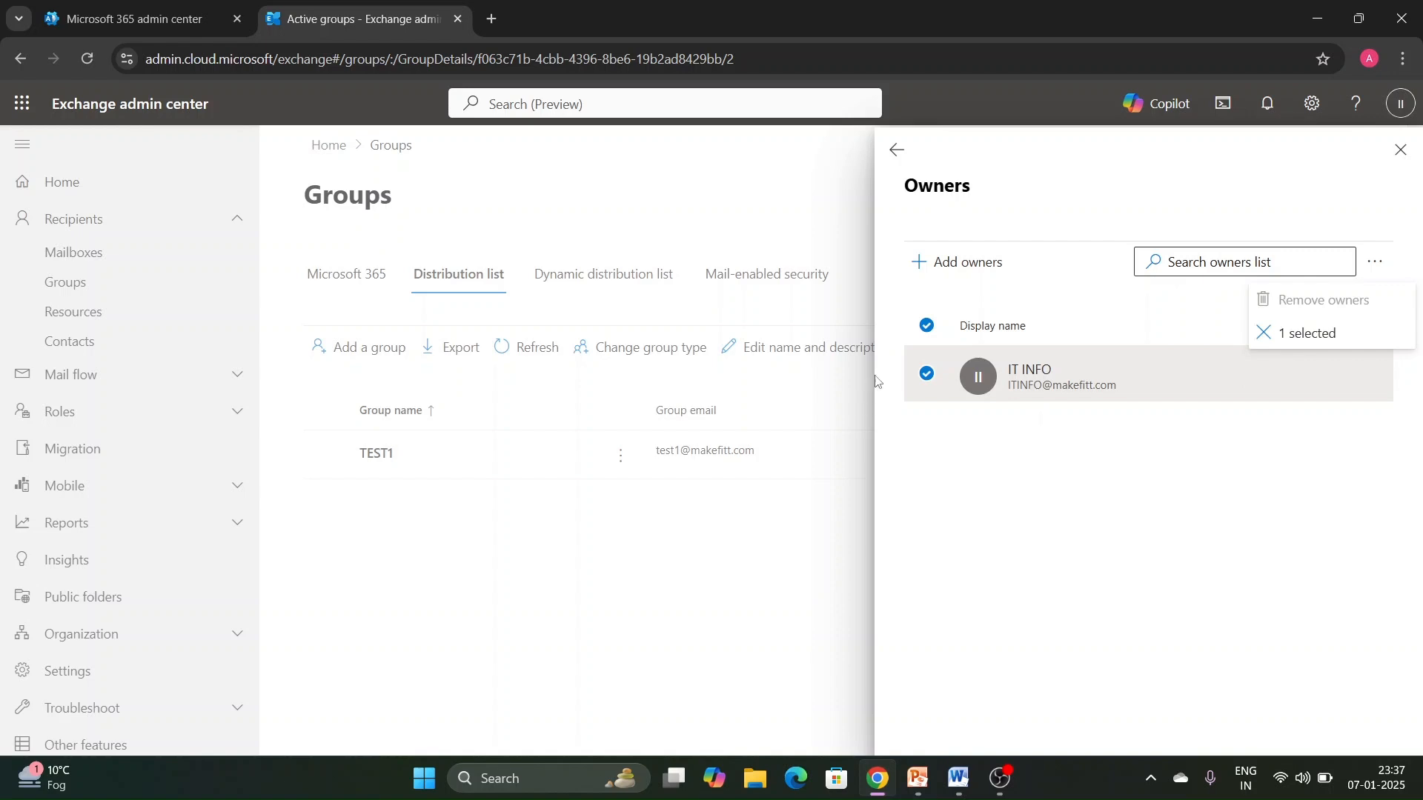
- Add IT DEV as another owner of TEST1 and return to the group's membership overview
left_click(958, 265)
left_click(957, 265)
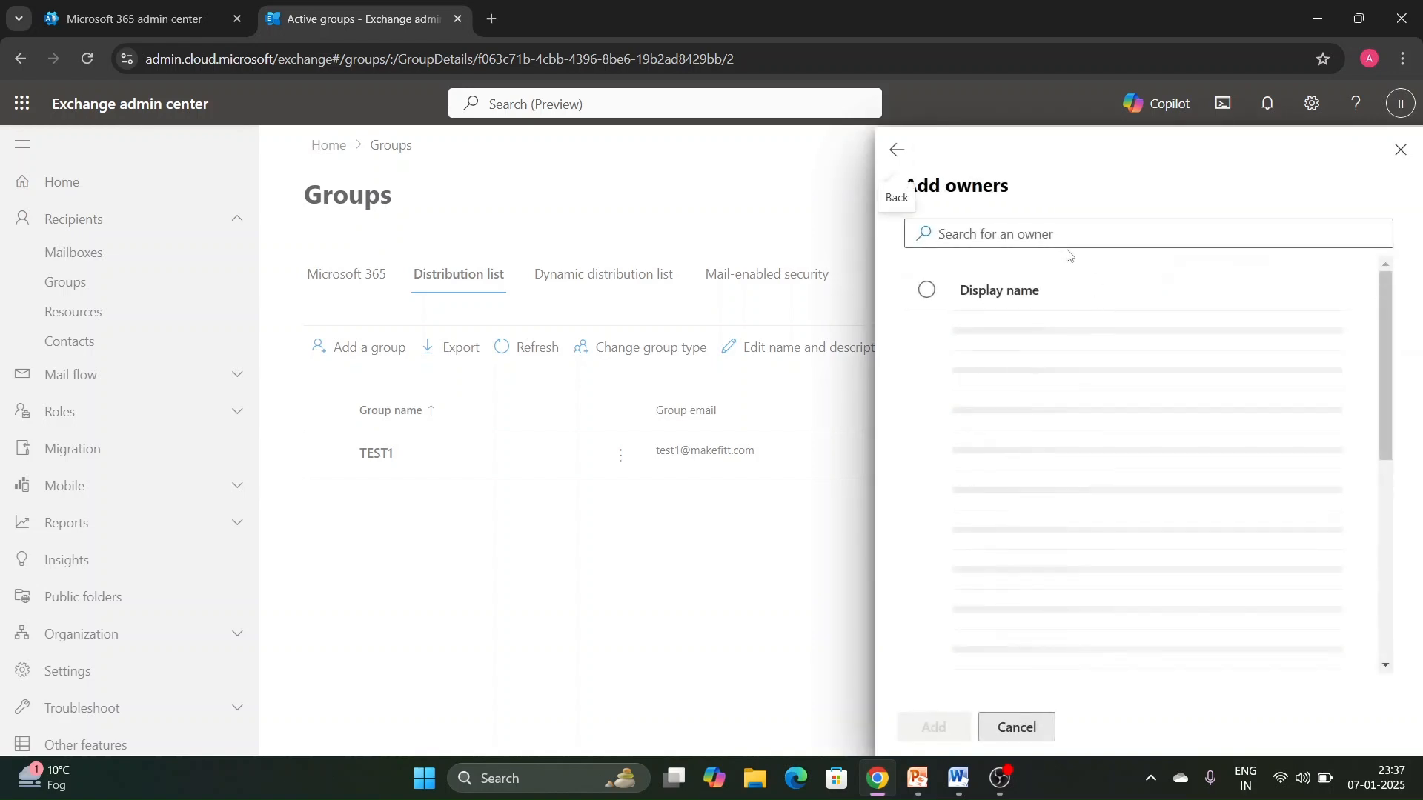
left_click(926, 340)
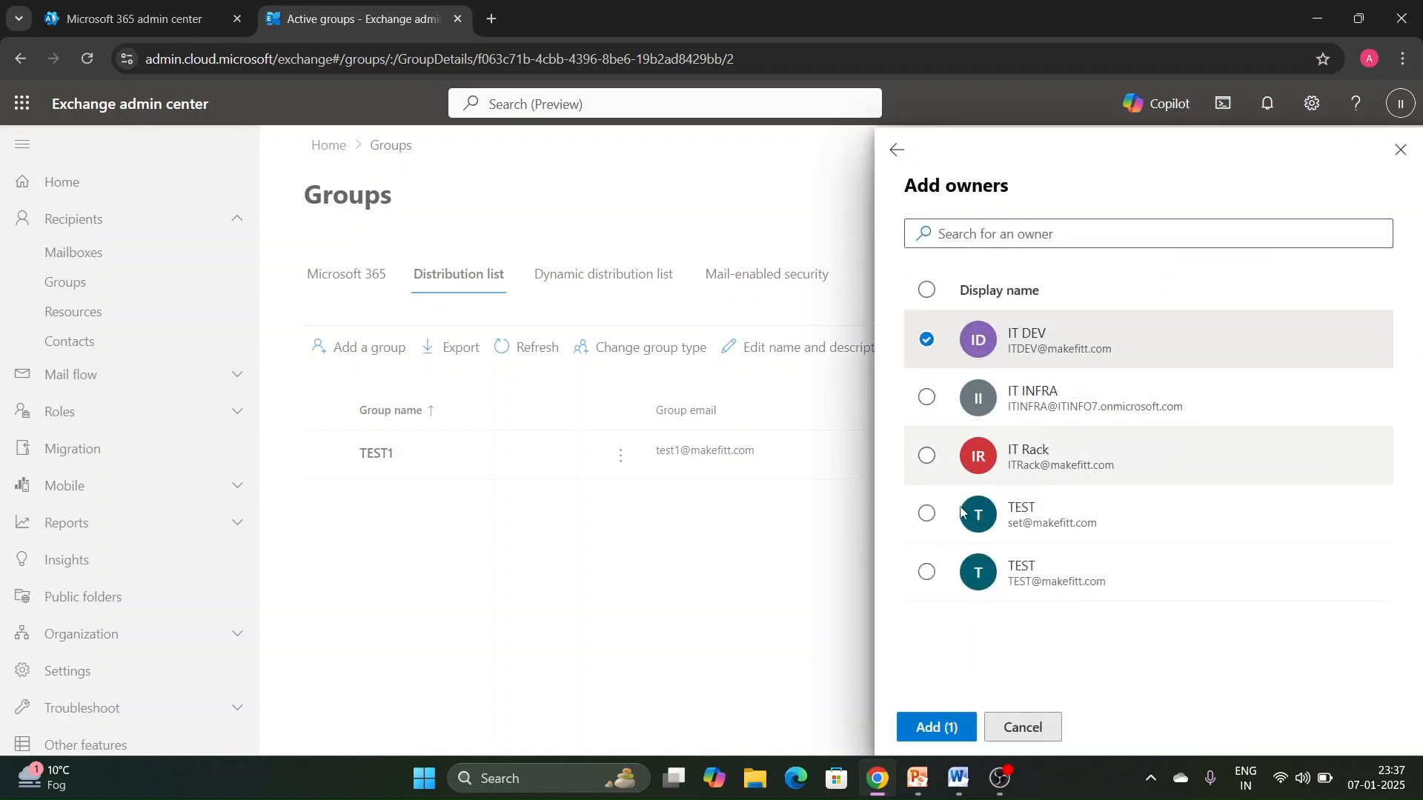
left_click(941, 727)
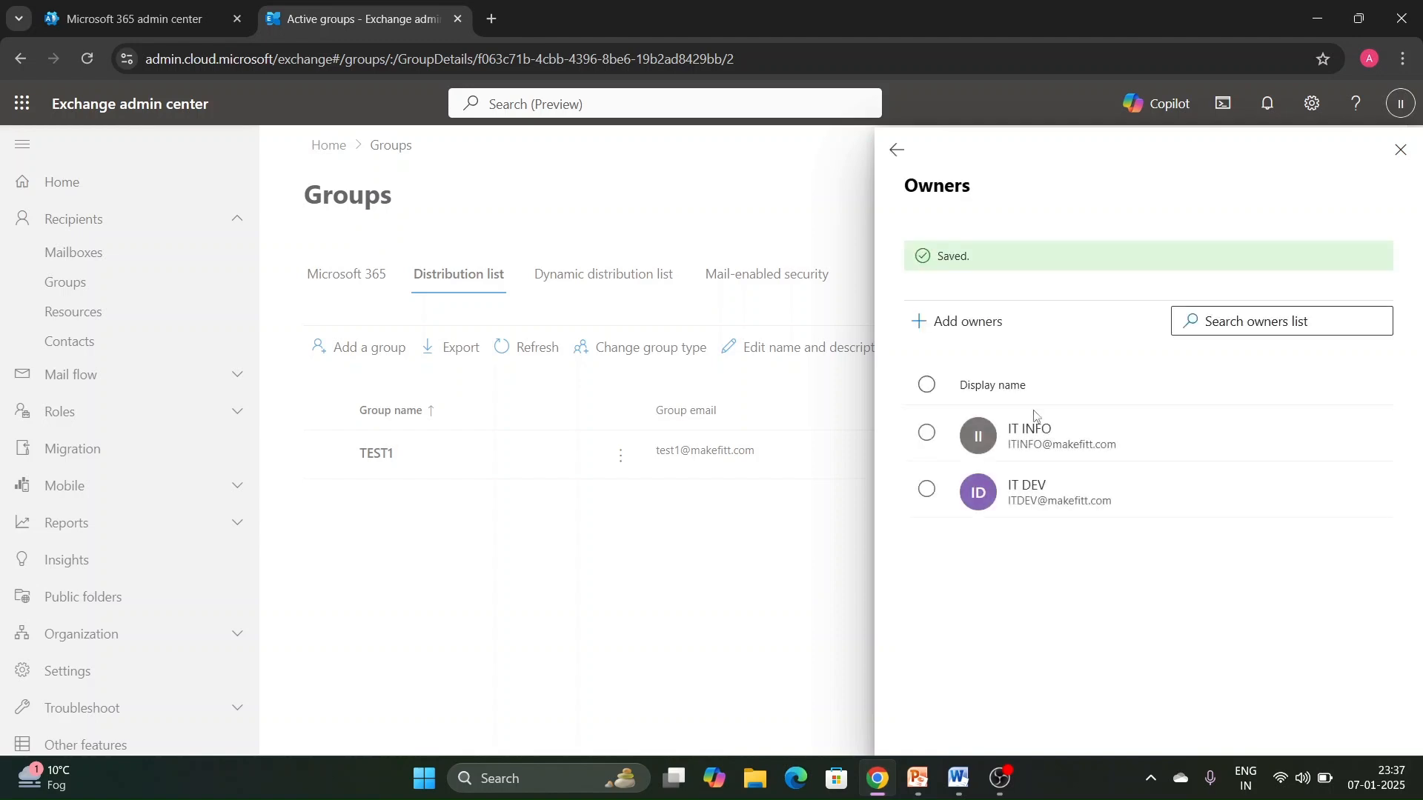
left_click(897, 150)
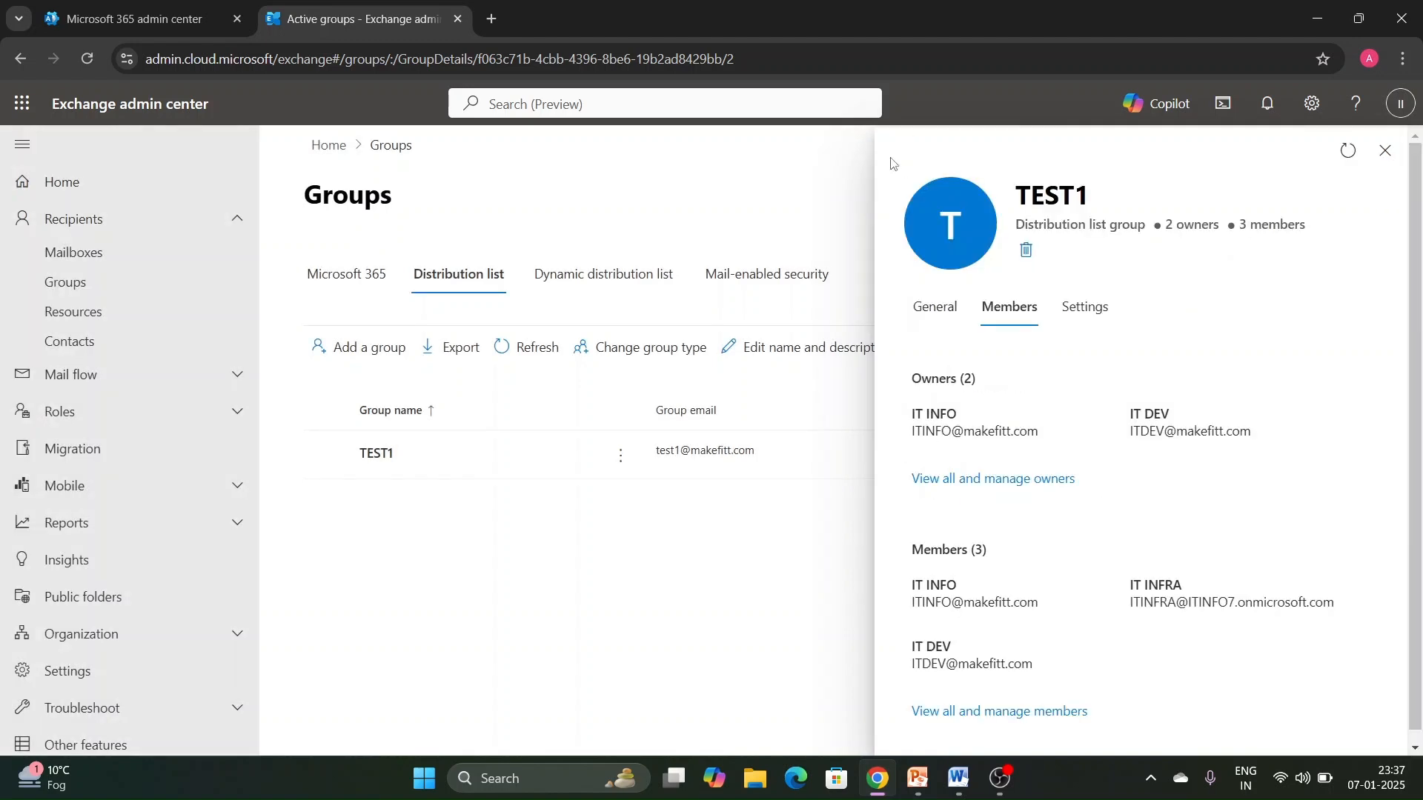
- Examine the options for removing and adding members of TEST1, and return to the group's details without changes
scroll(1025, 711, "down", 1)
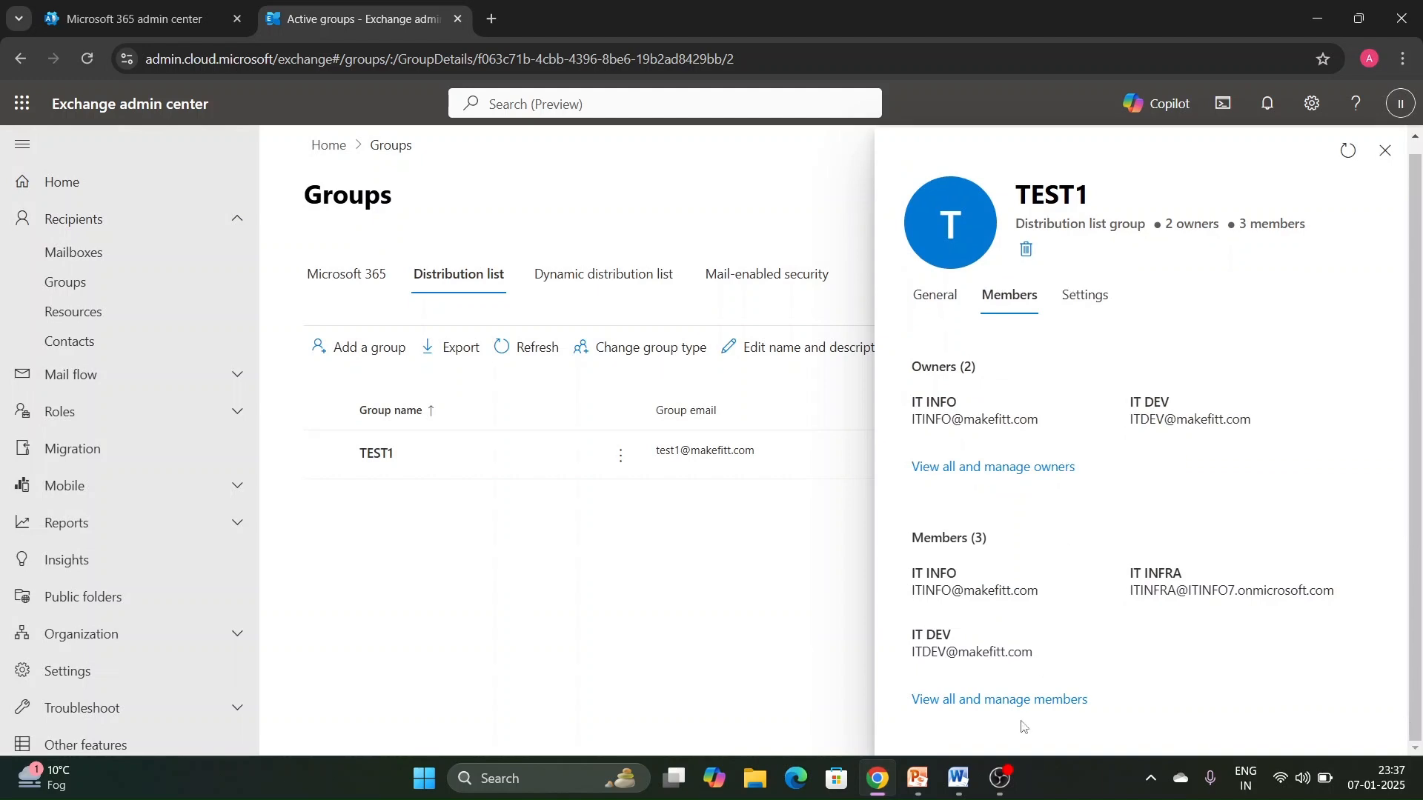
left_click(1010, 703)
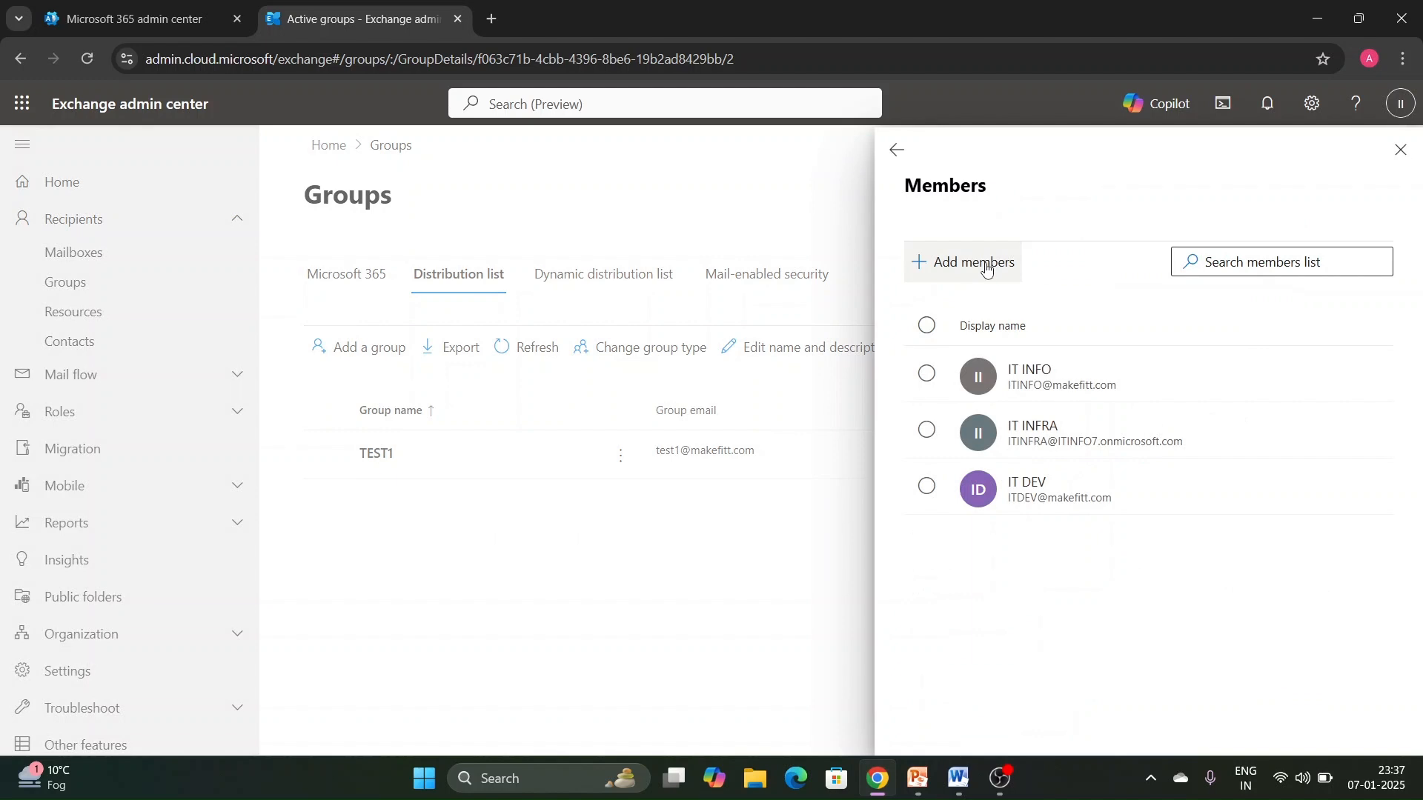
left_click(926, 373)
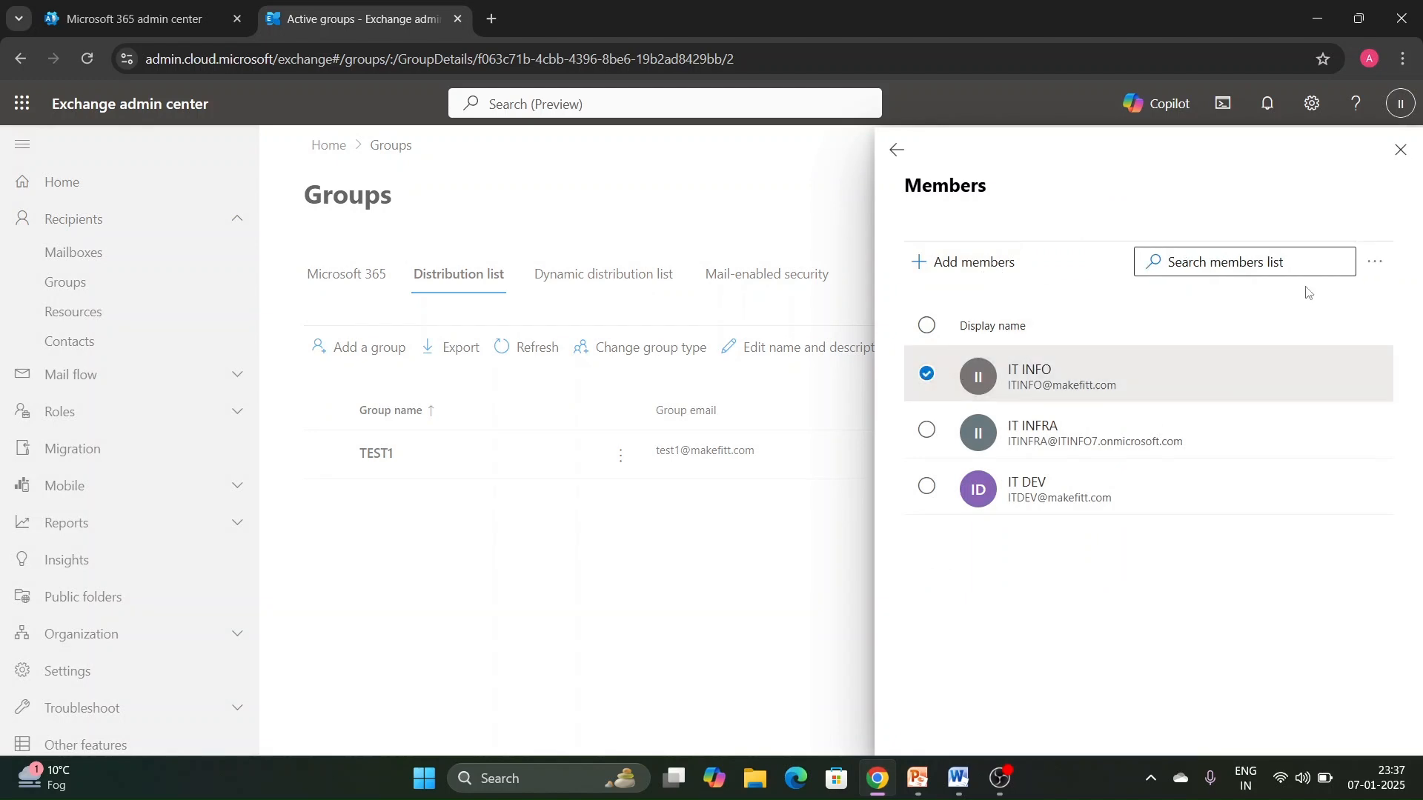
left_click(1373, 264)
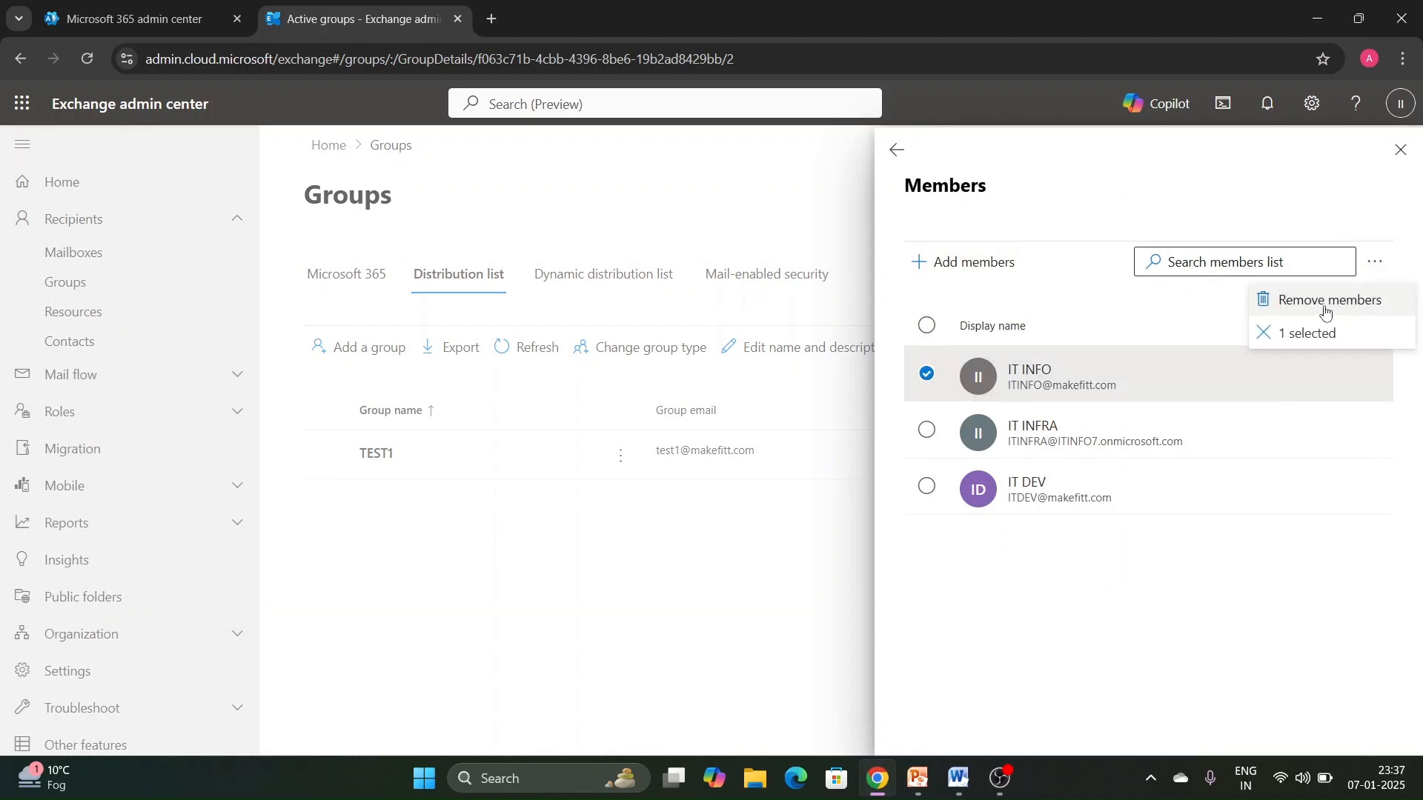
left_click(1030, 267)
left_click(1093, 238)
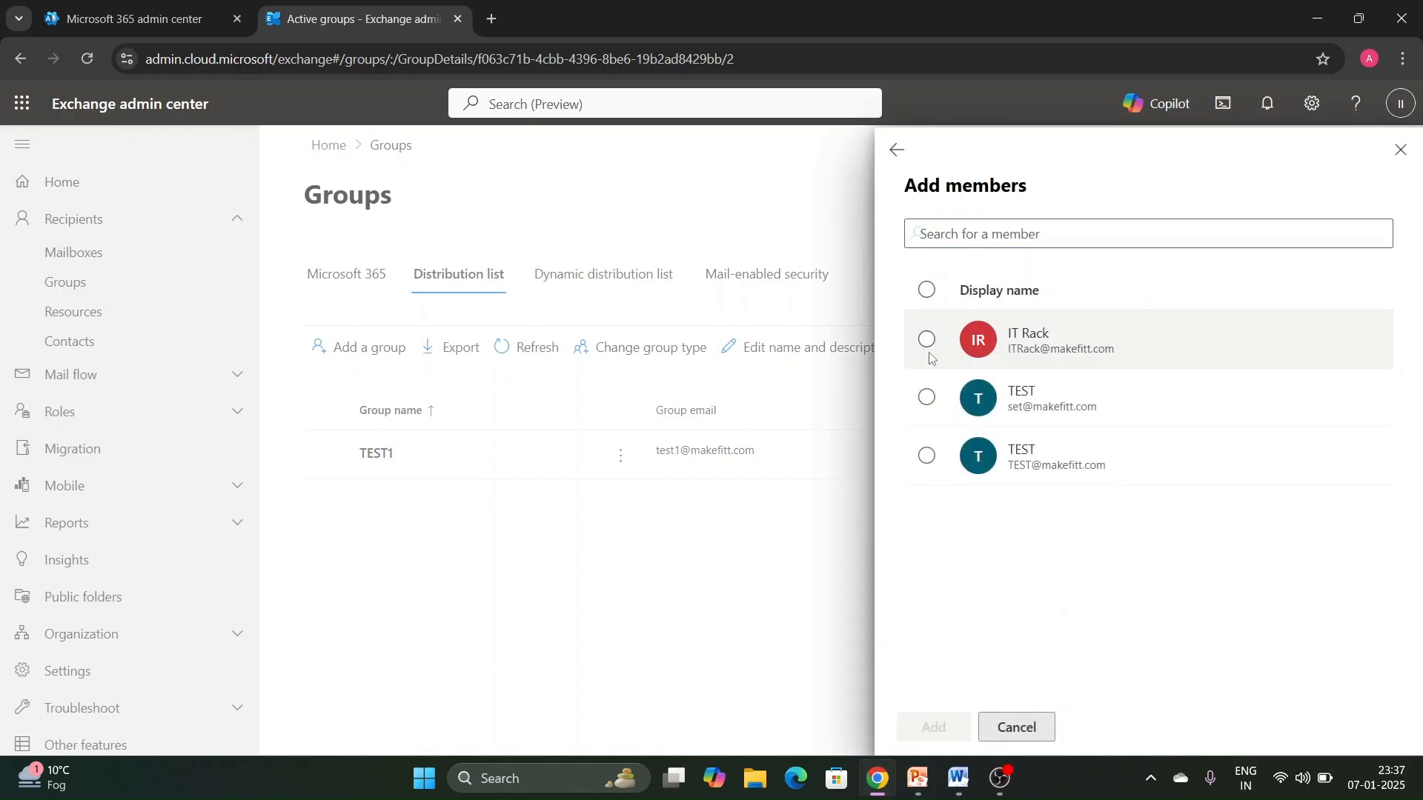
left_click(931, 358)
left_click(935, 341)
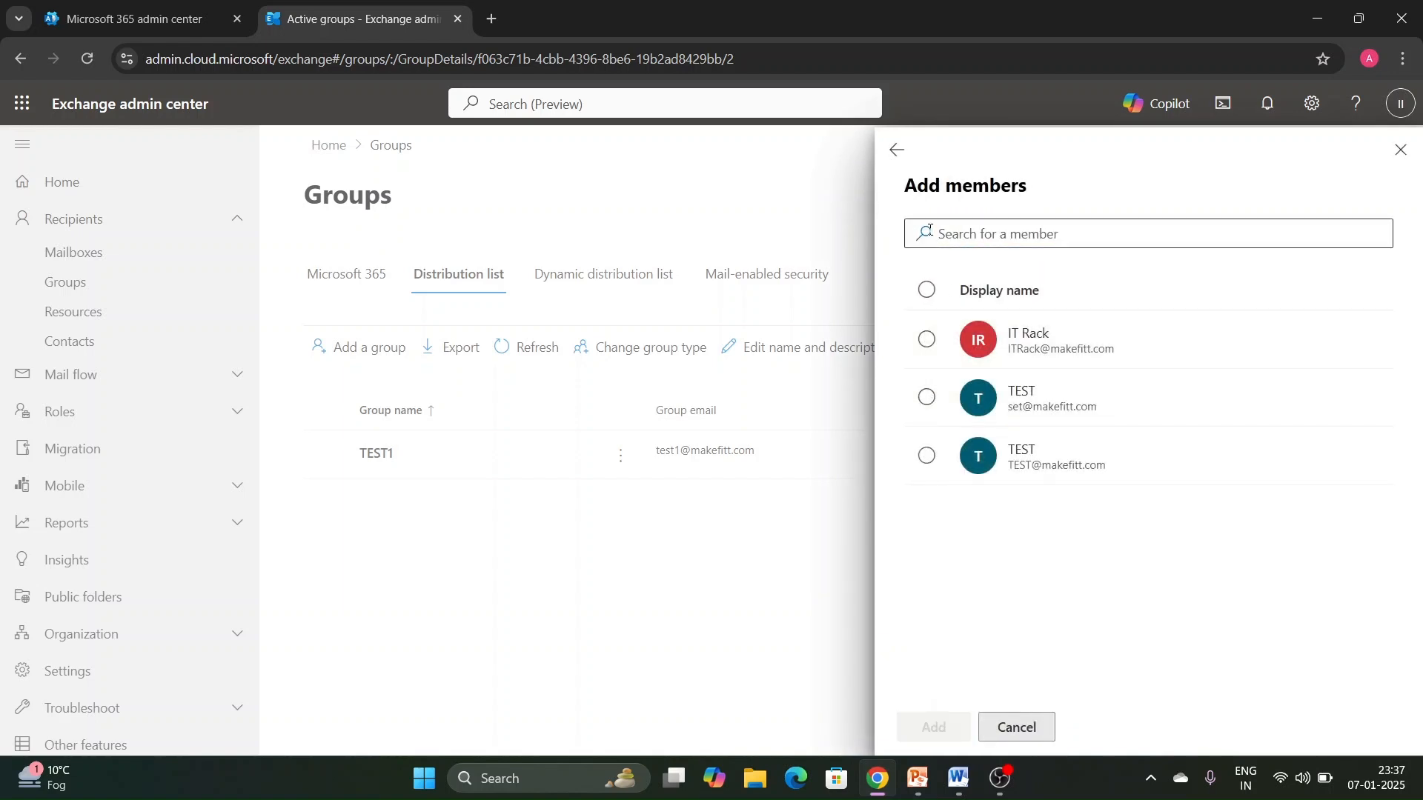
left_click(897, 152)
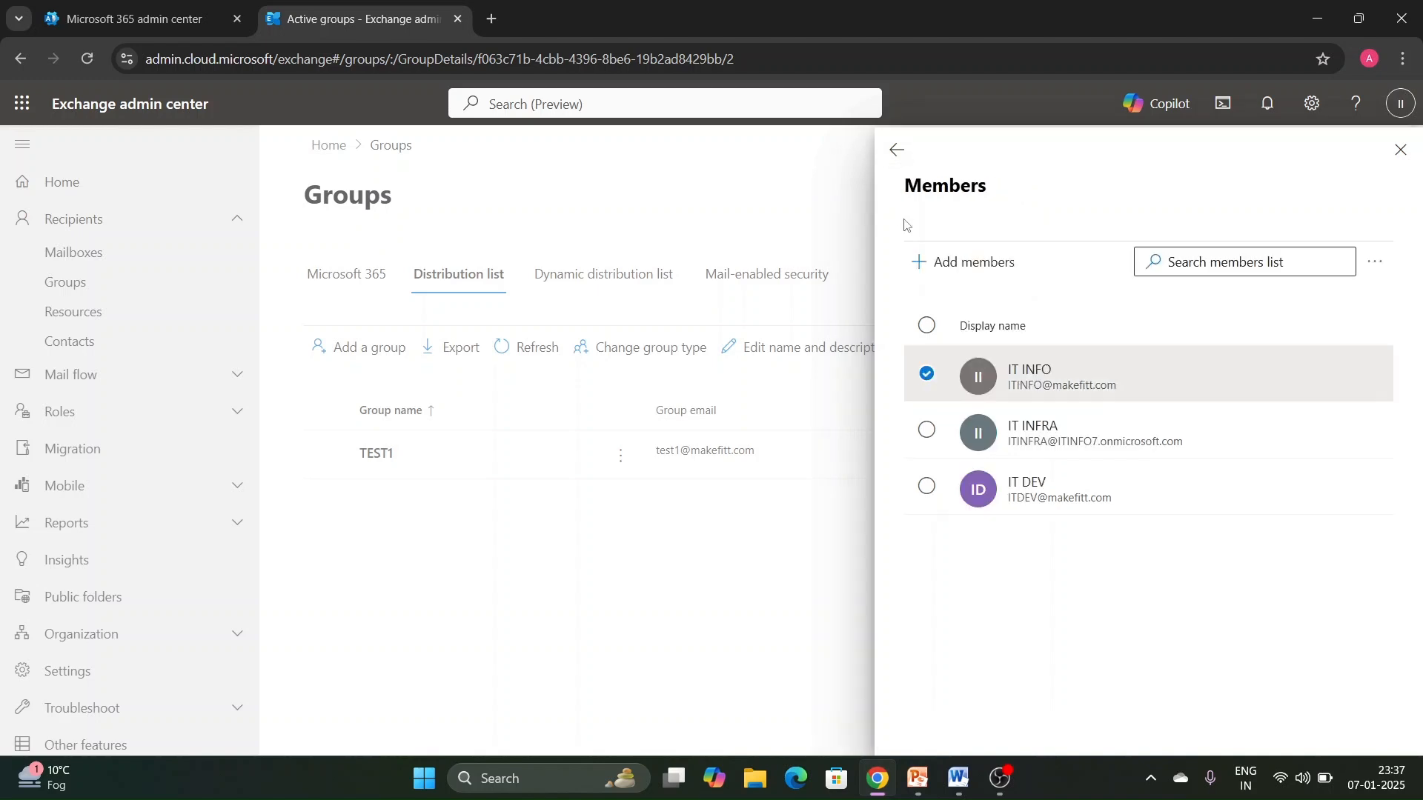
left_click(894, 157)
- Examine the group's general settings and its delivery management options, including the specified senders
left_click(1087, 307)
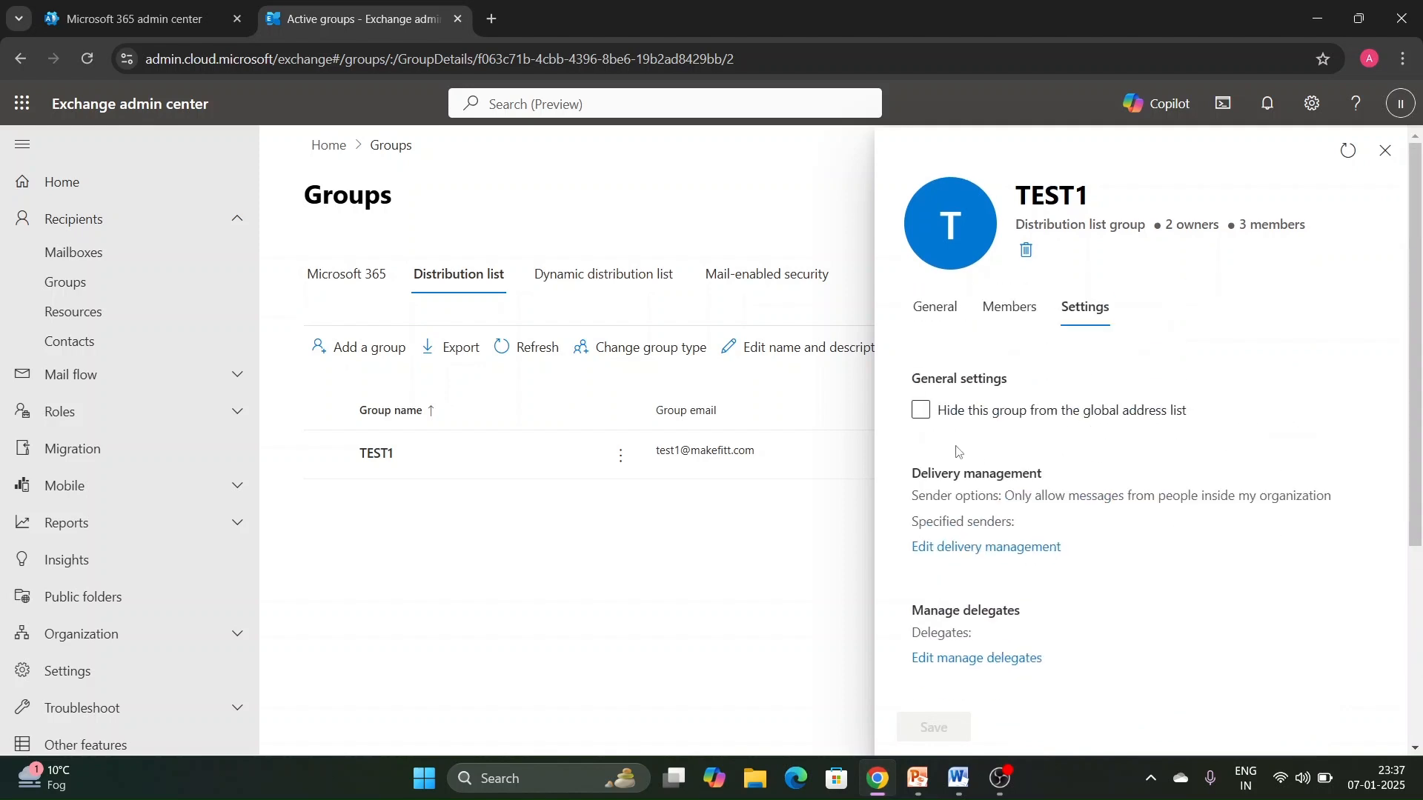
left_click(996, 424)
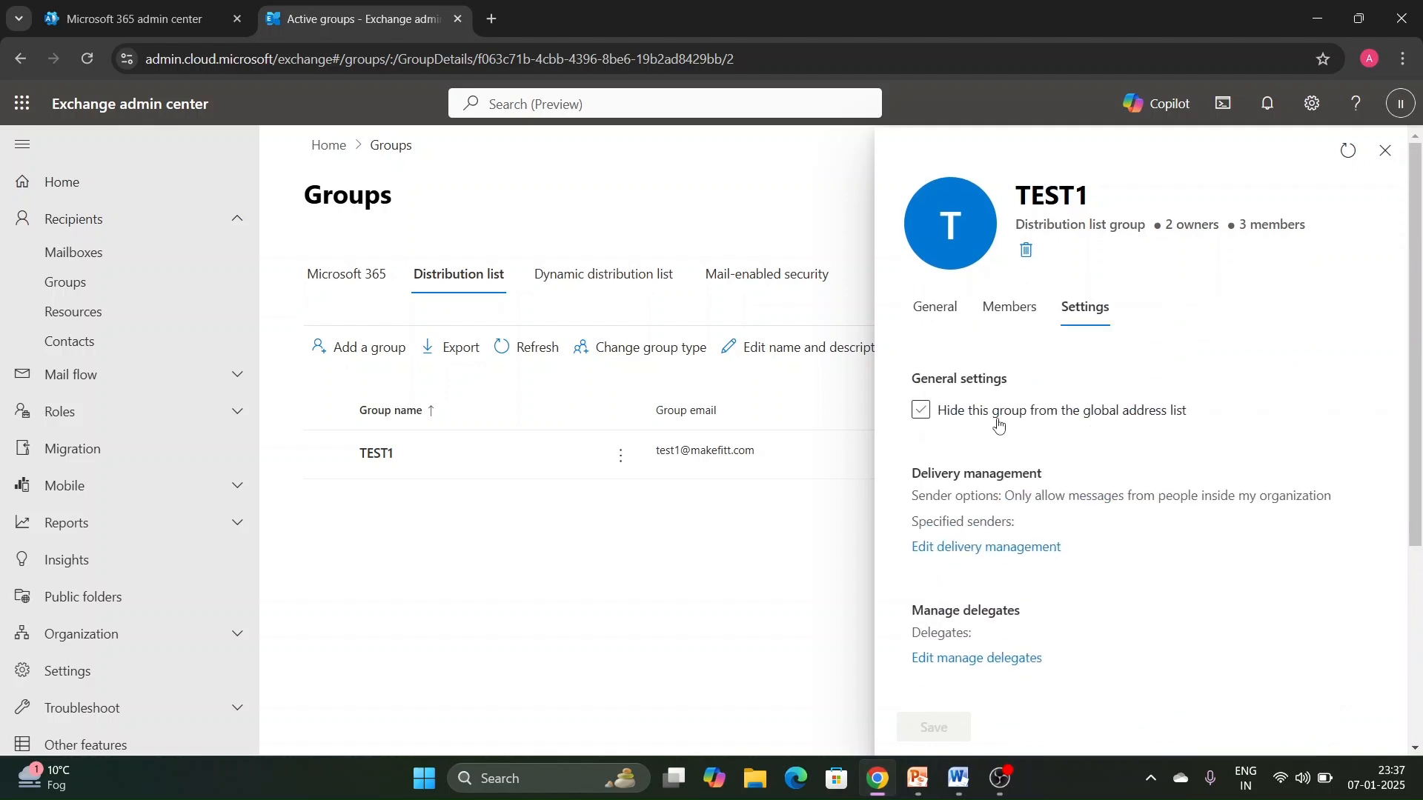
left_click(1119, 424)
scroll(989, 407, "down", 1)
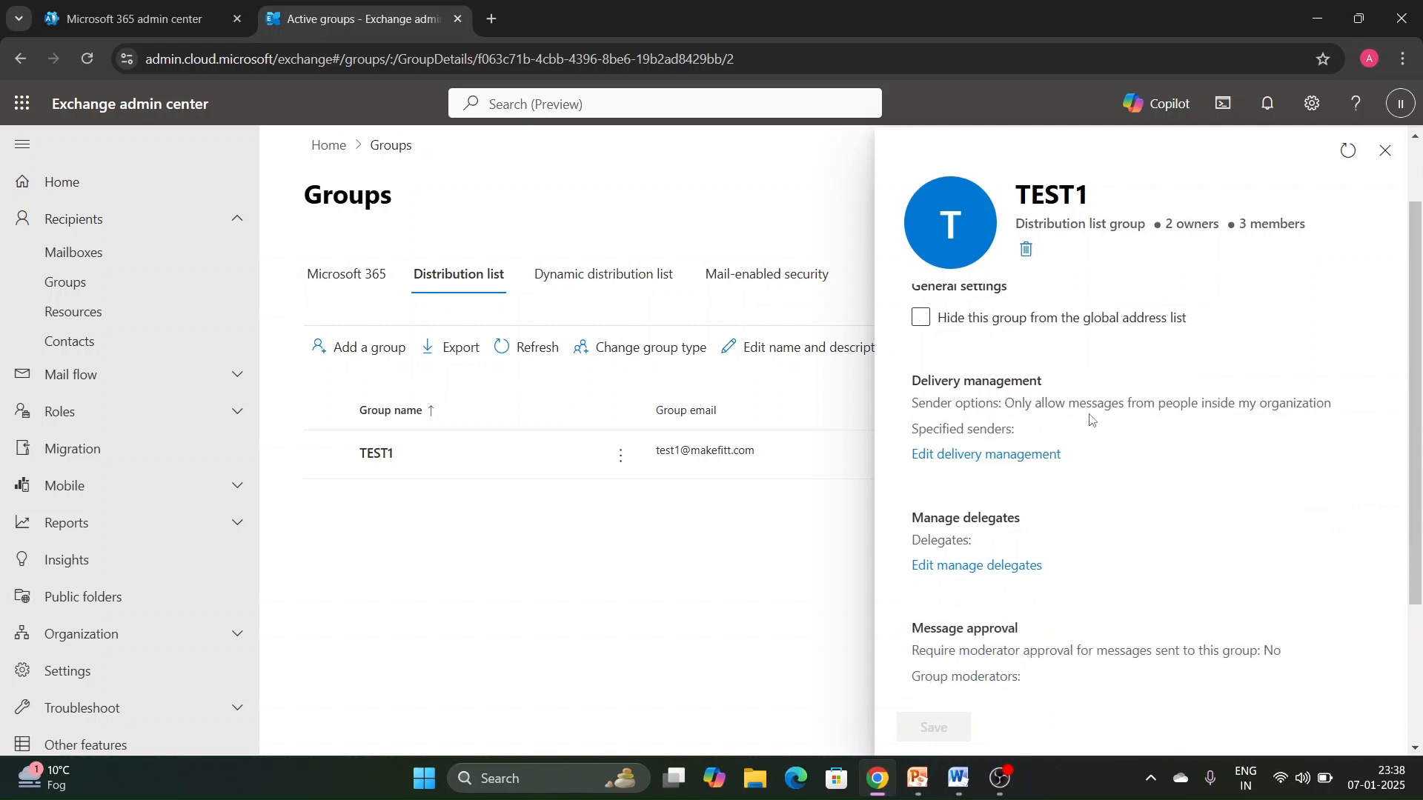
left_click(960, 454)
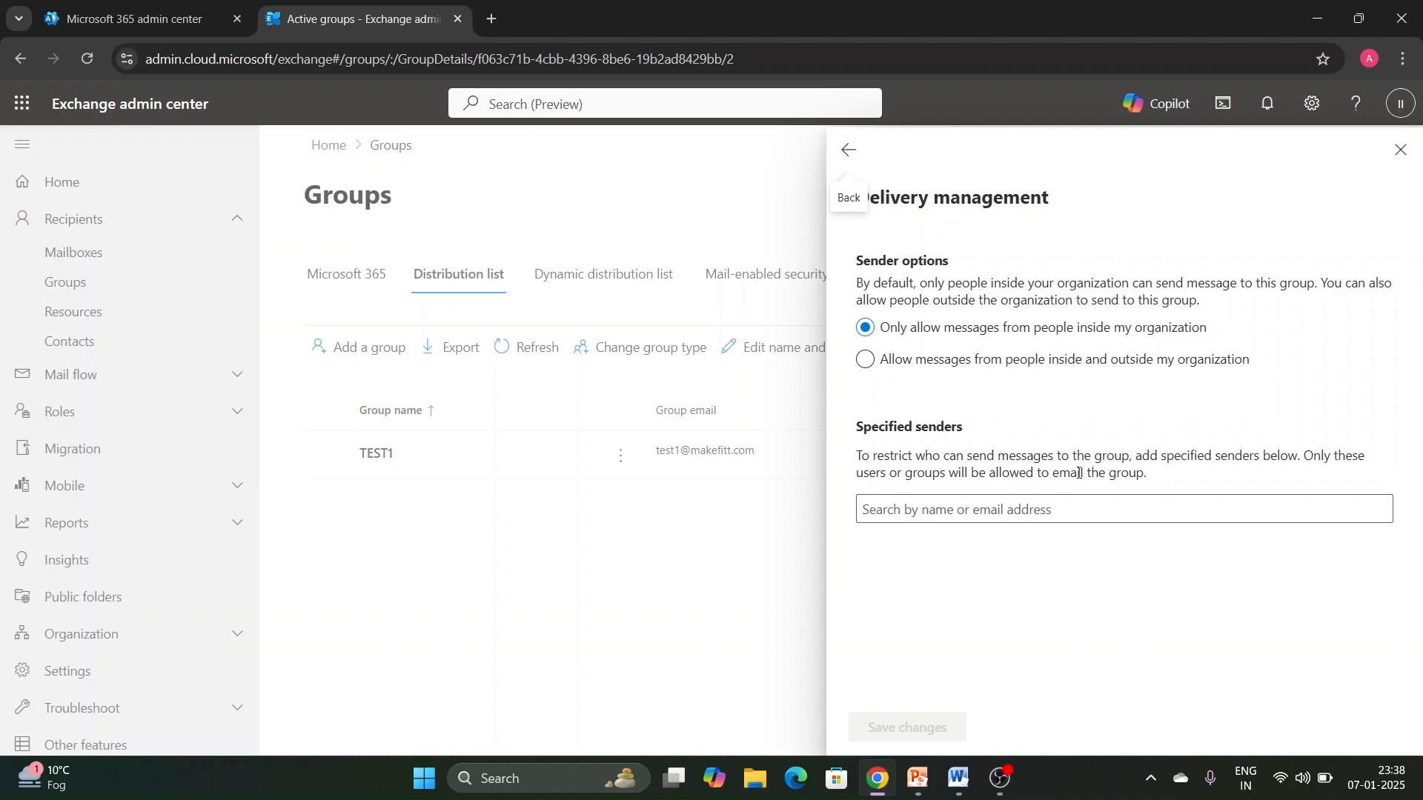
left_click(990, 510)
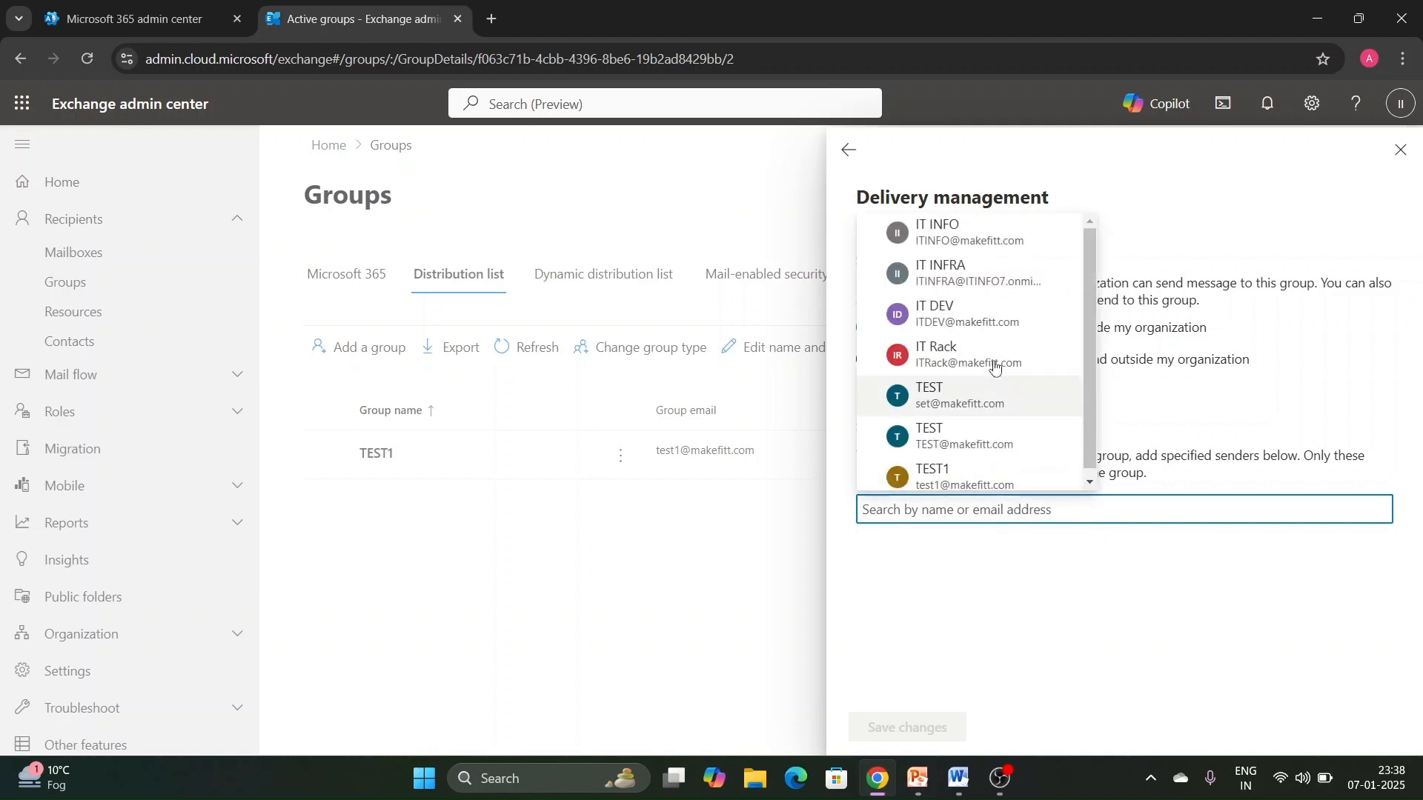
left_click(1218, 306)
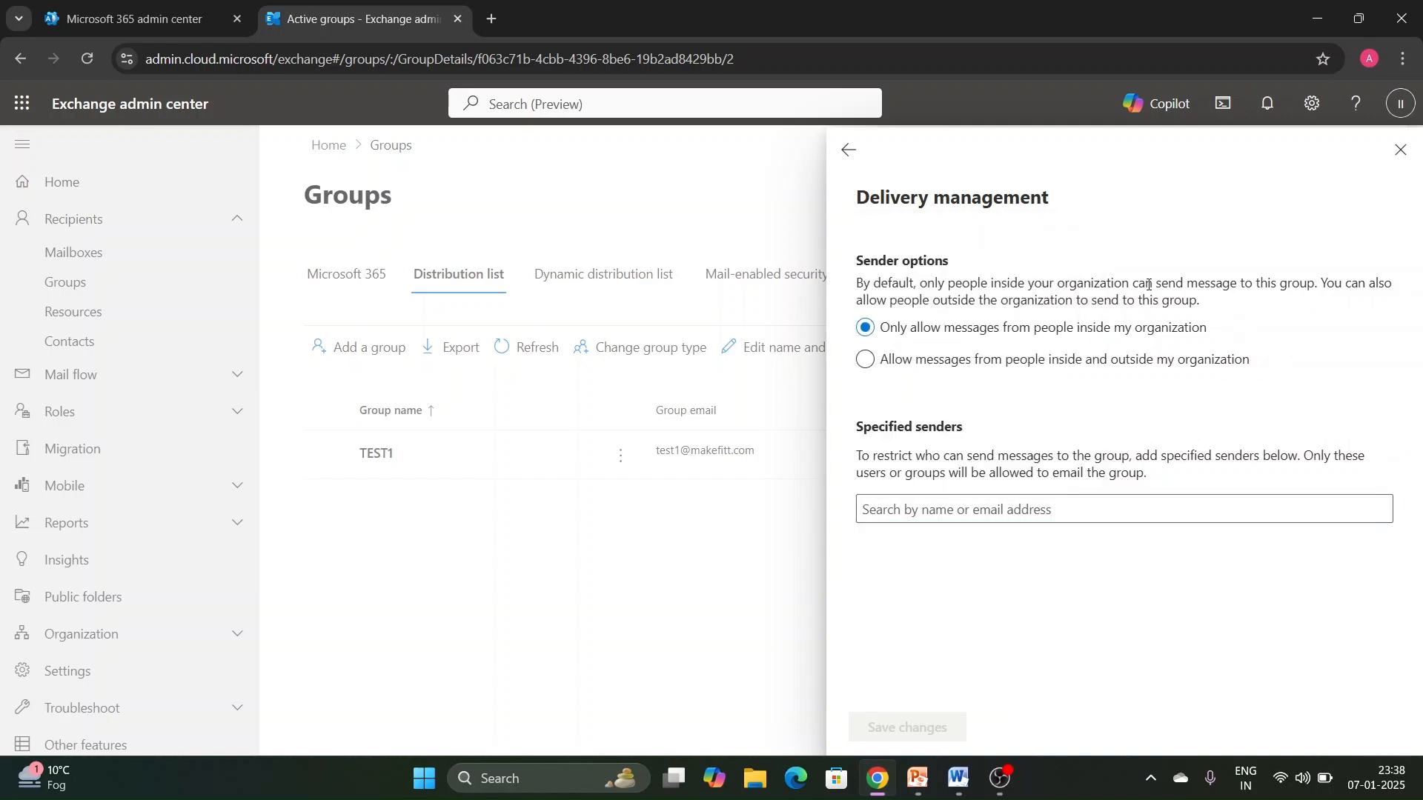
left_click(848, 151)
- Examine the group's delegate options for Send as and Send on behalf, and return to the settings without adding anyone
scroll(1048, 404, "down", 2)
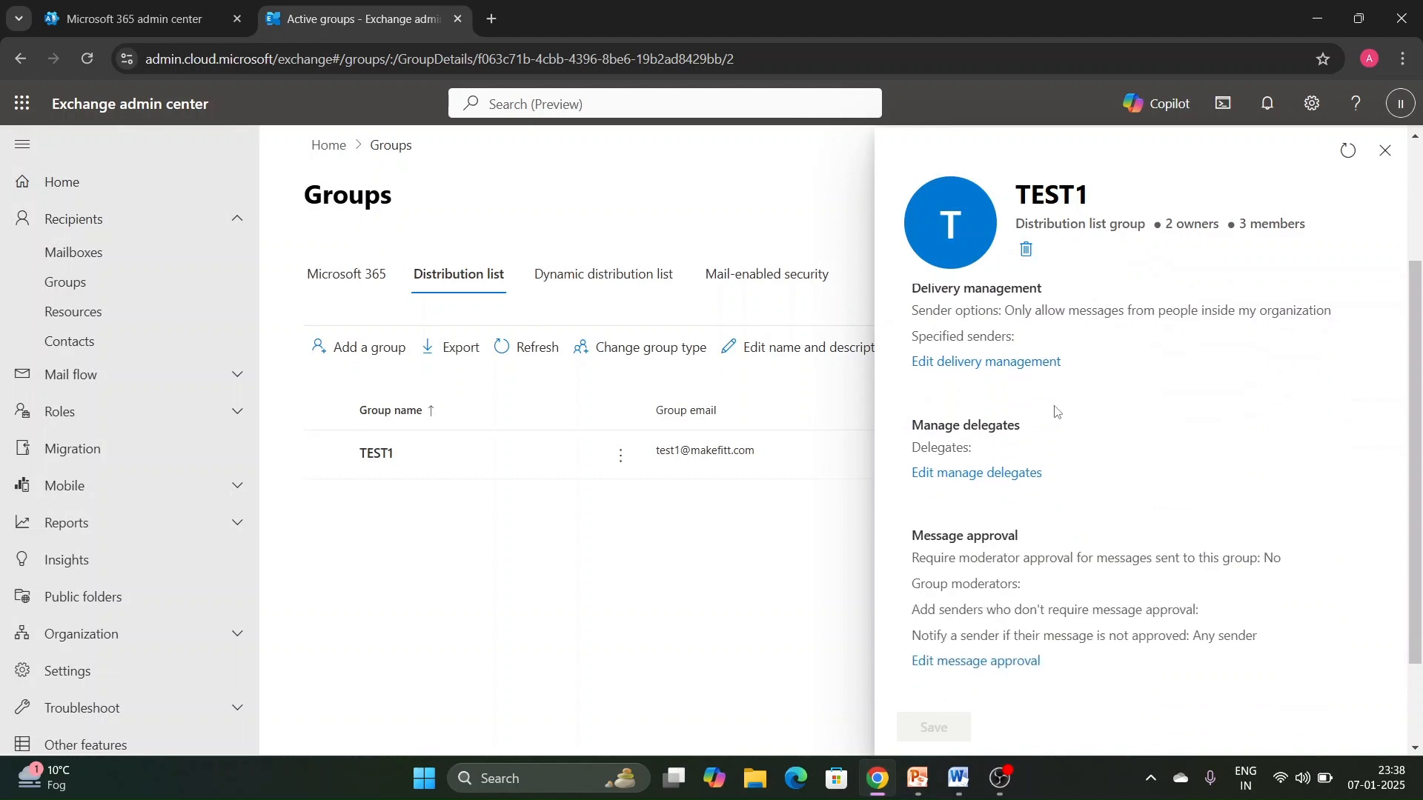
left_click(1034, 473)
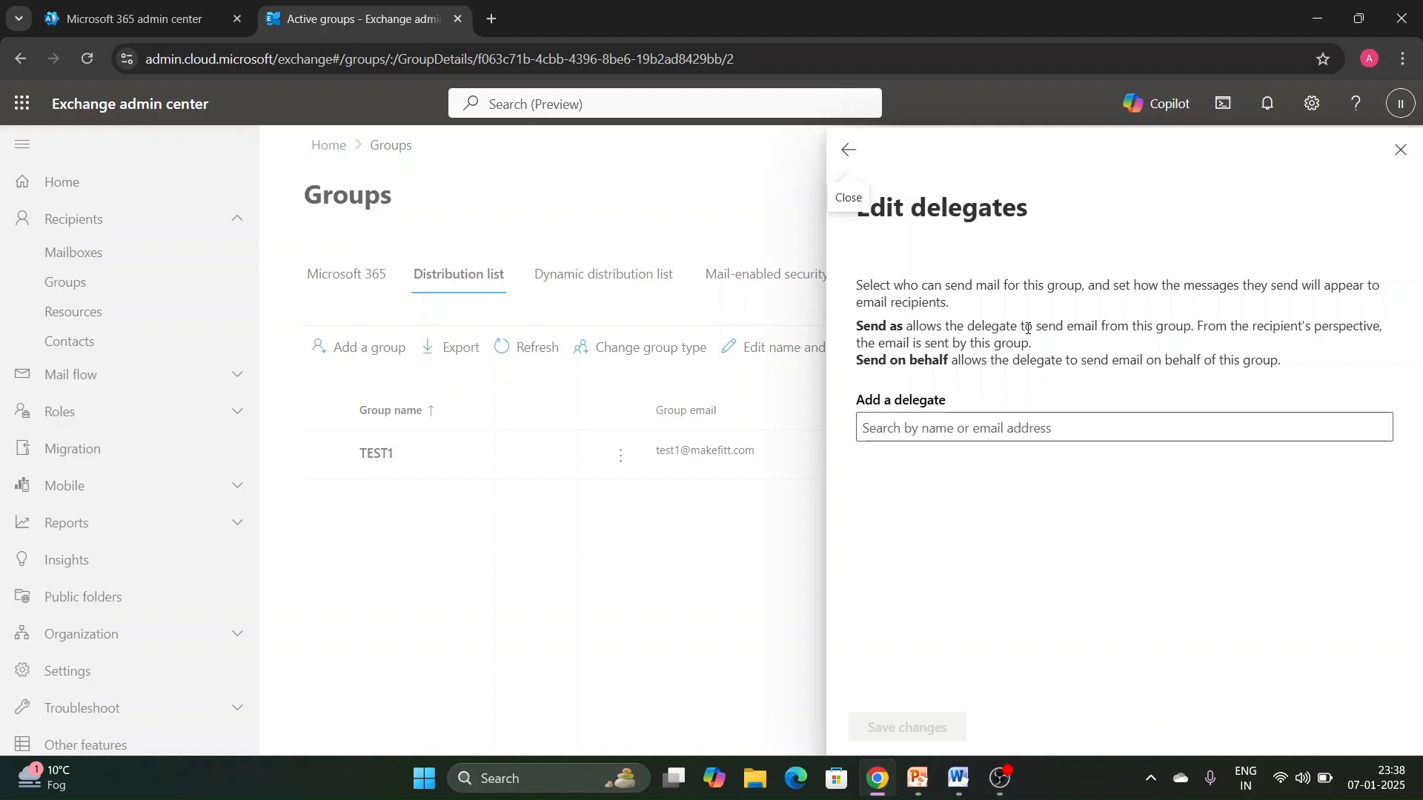
left_click(1029, 429)
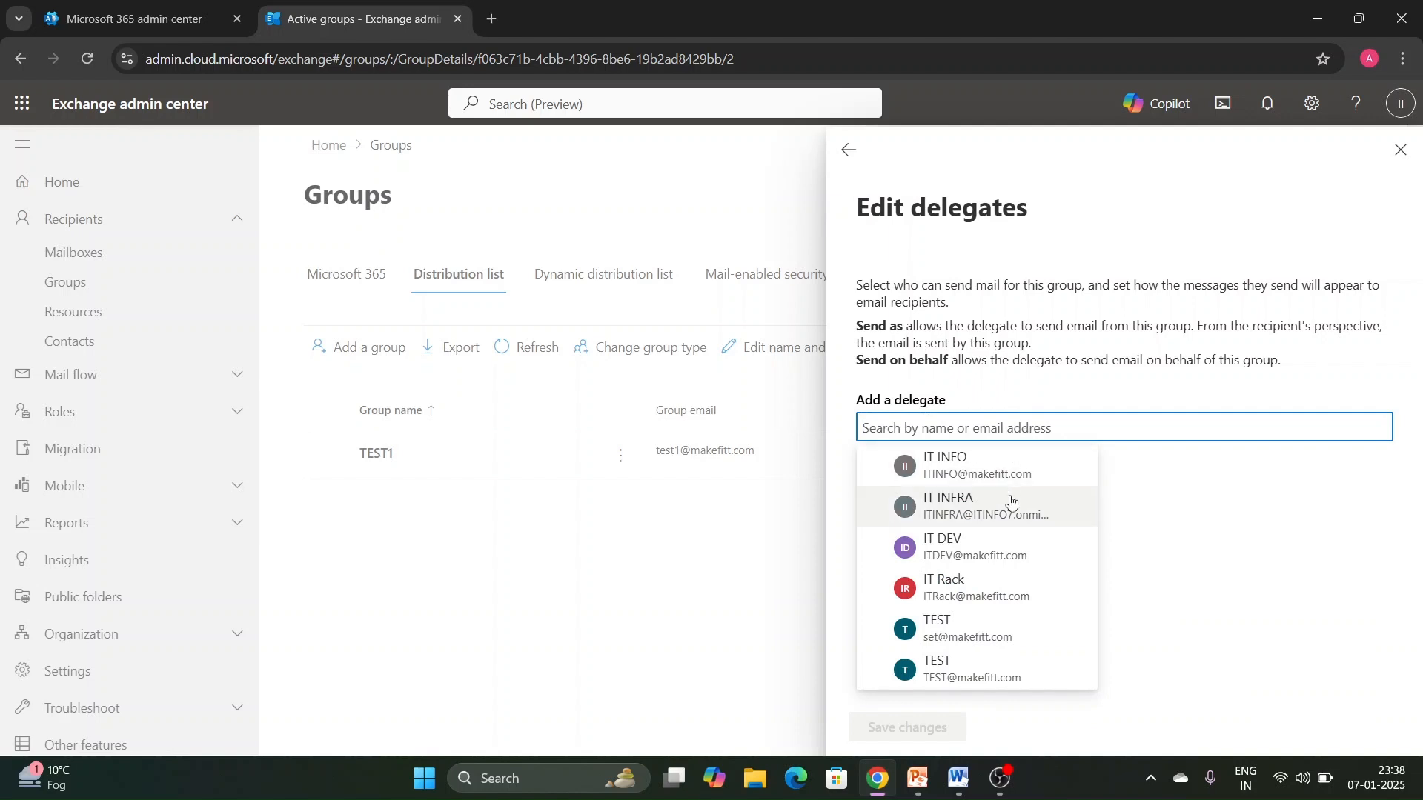
left_click(1177, 498)
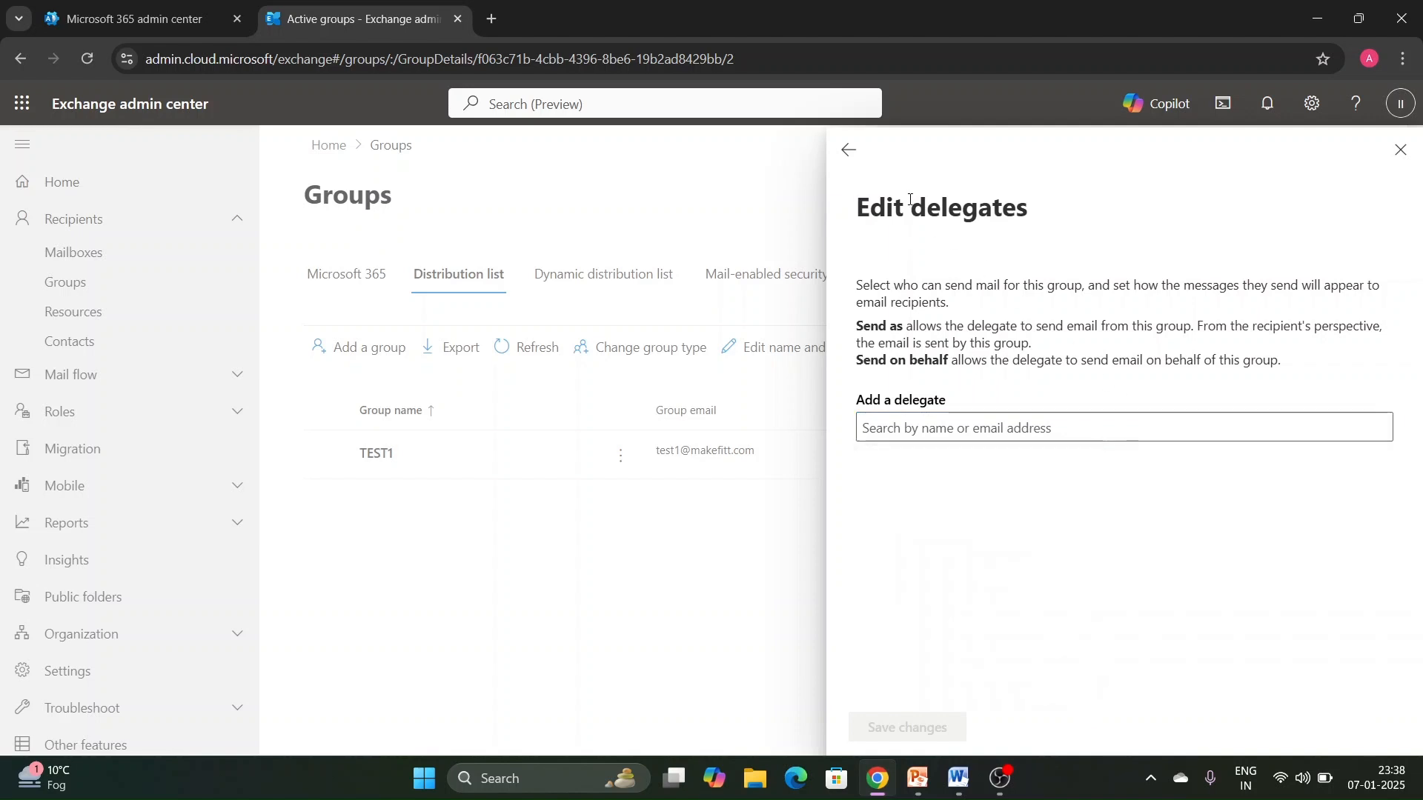
left_click(849, 150)
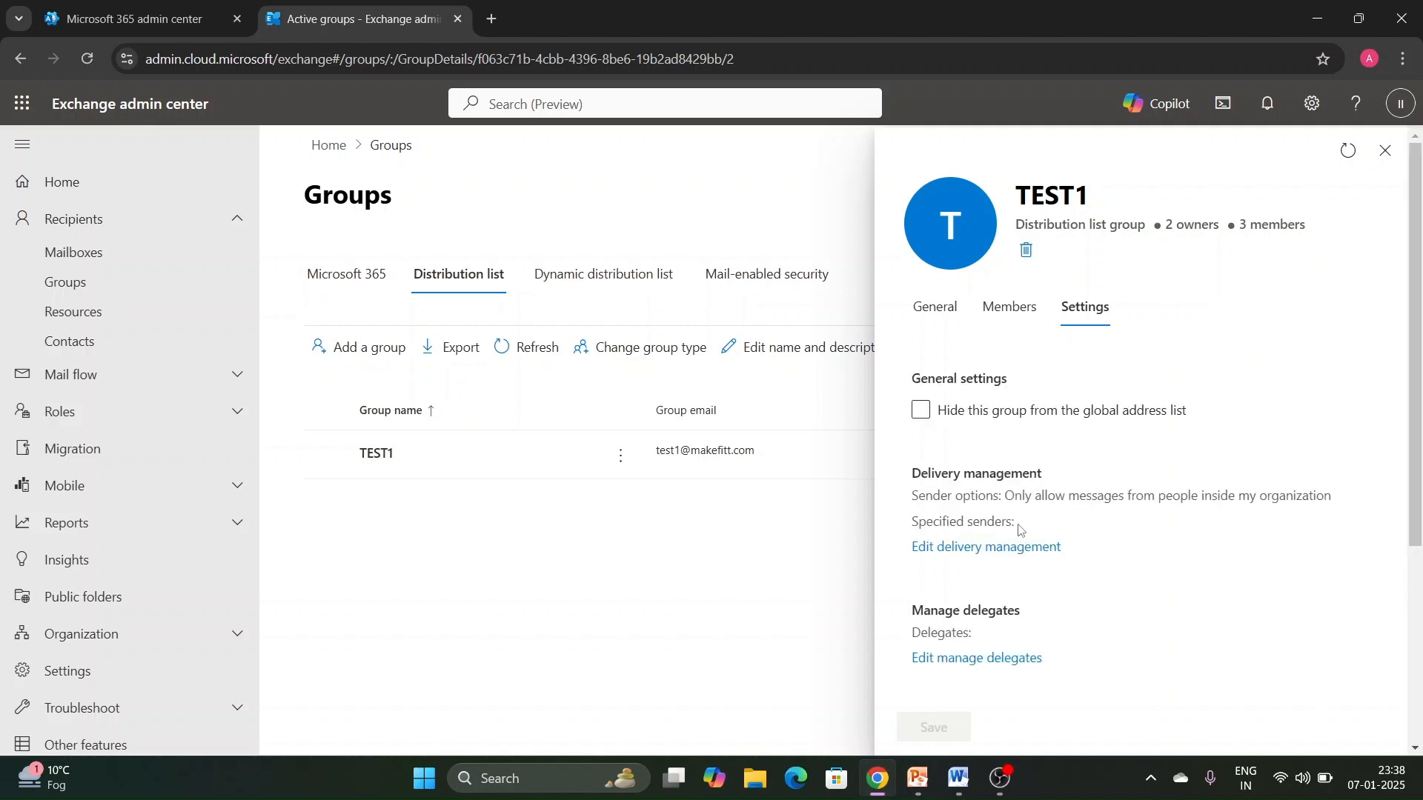
- Examine TEST1's message approval and membership approval options without changes, and close the group's details
scroll(1030, 522, "down", 4)
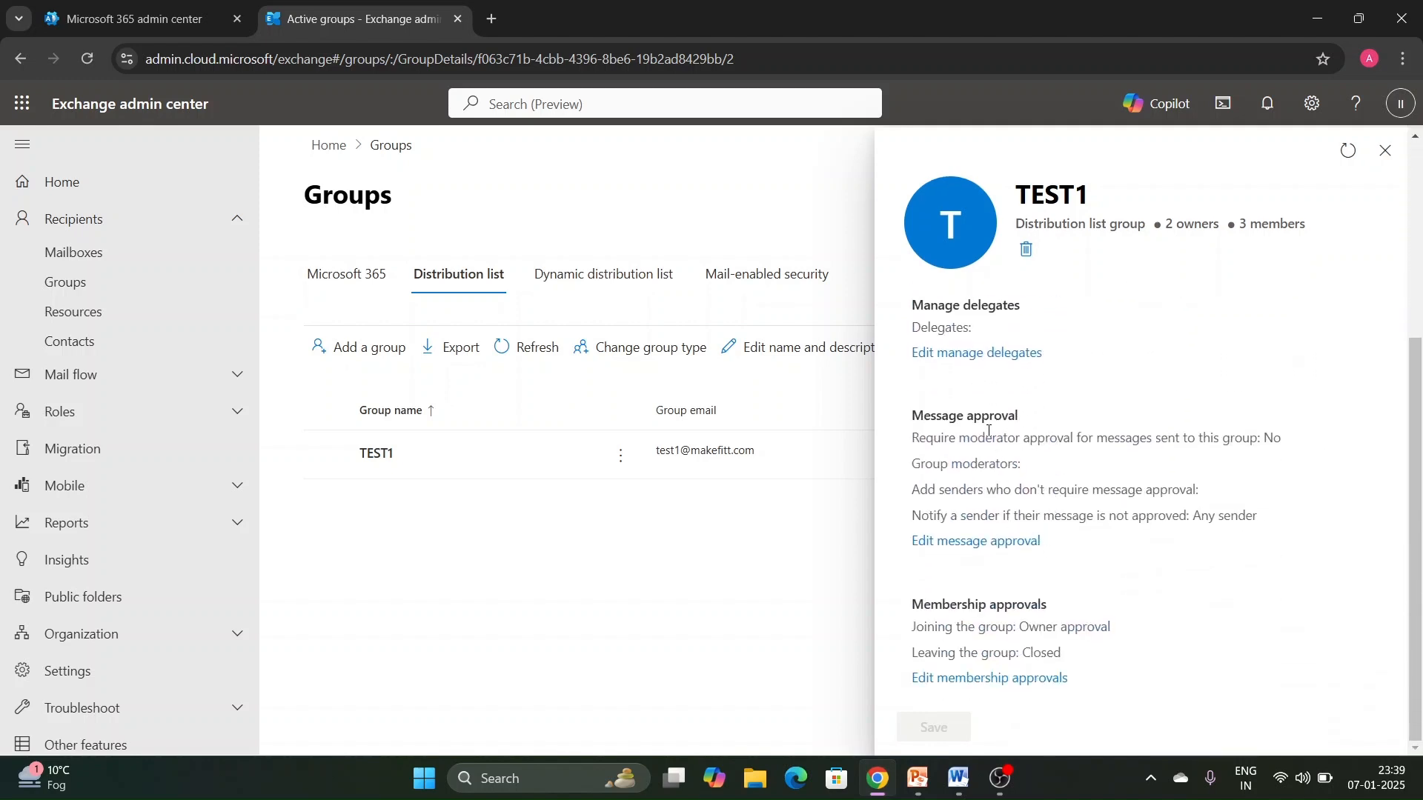
left_click(993, 542)
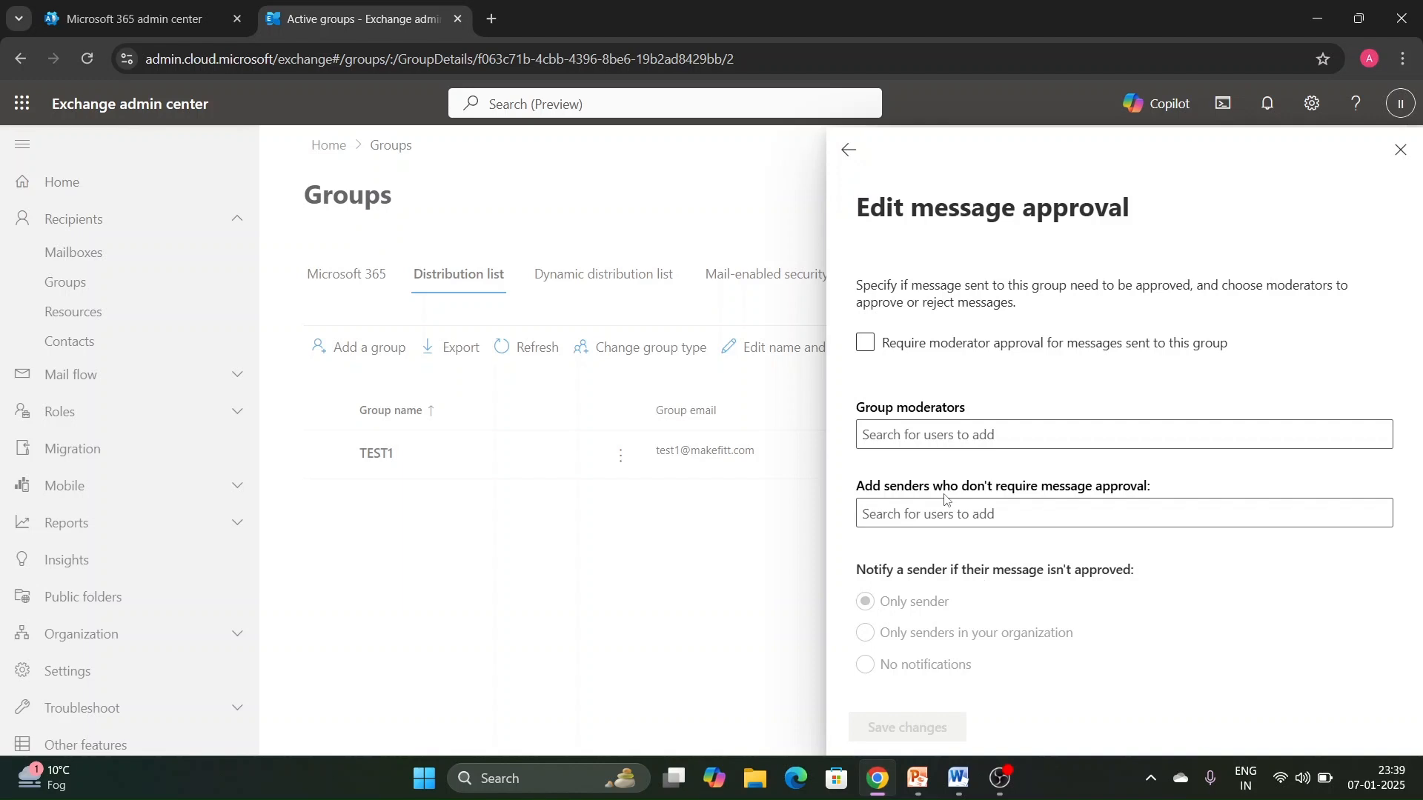
left_click(847, 149)
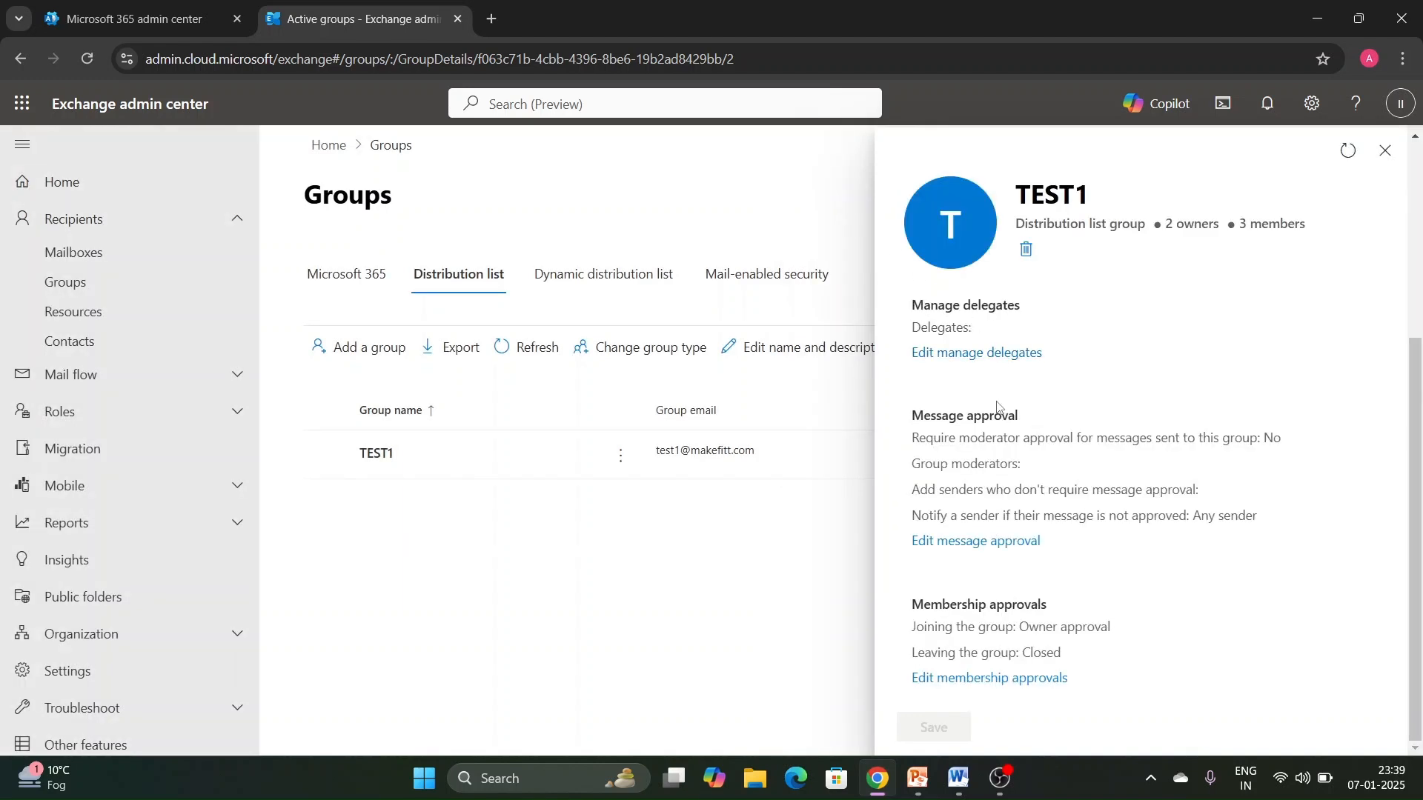
left_click(1020, 680)
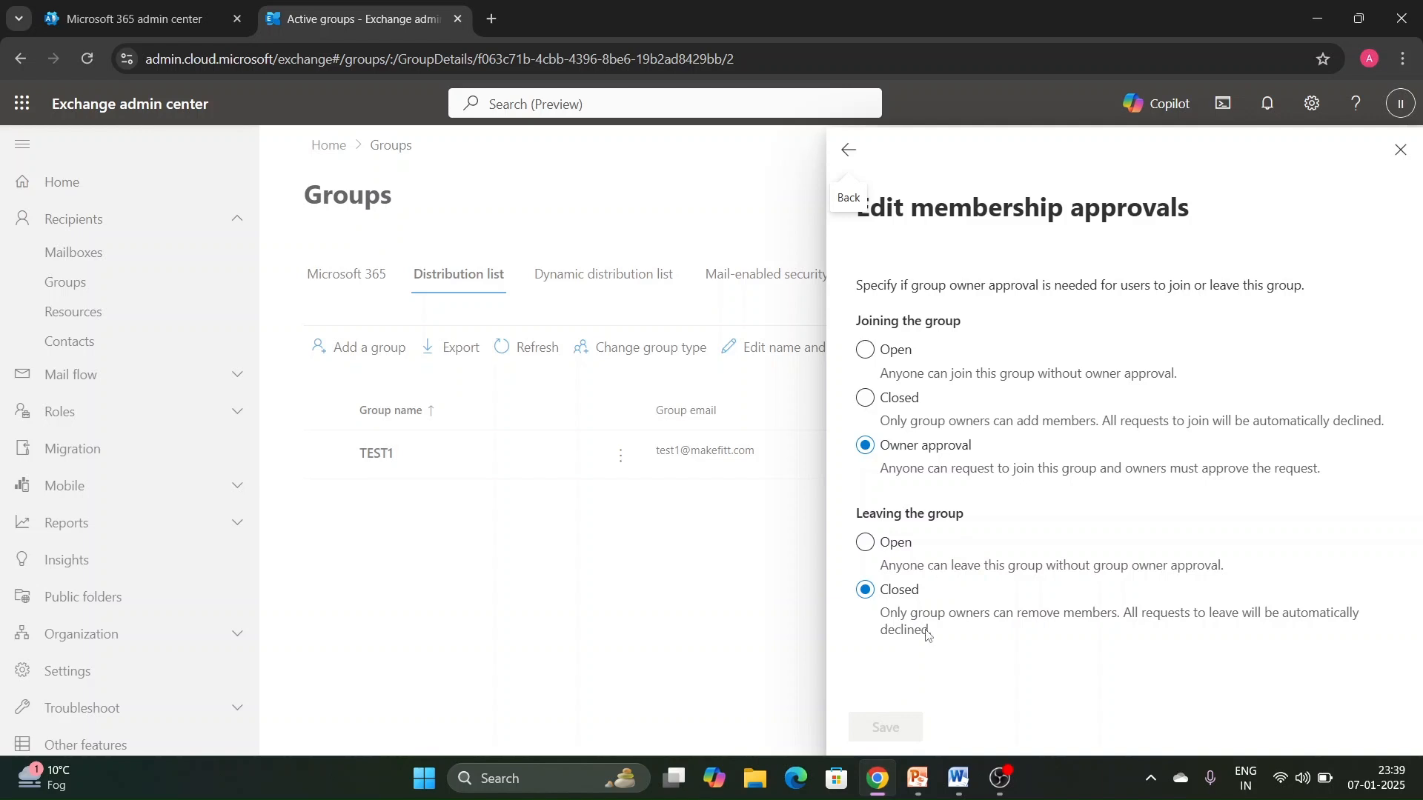
left_click(848, 149)
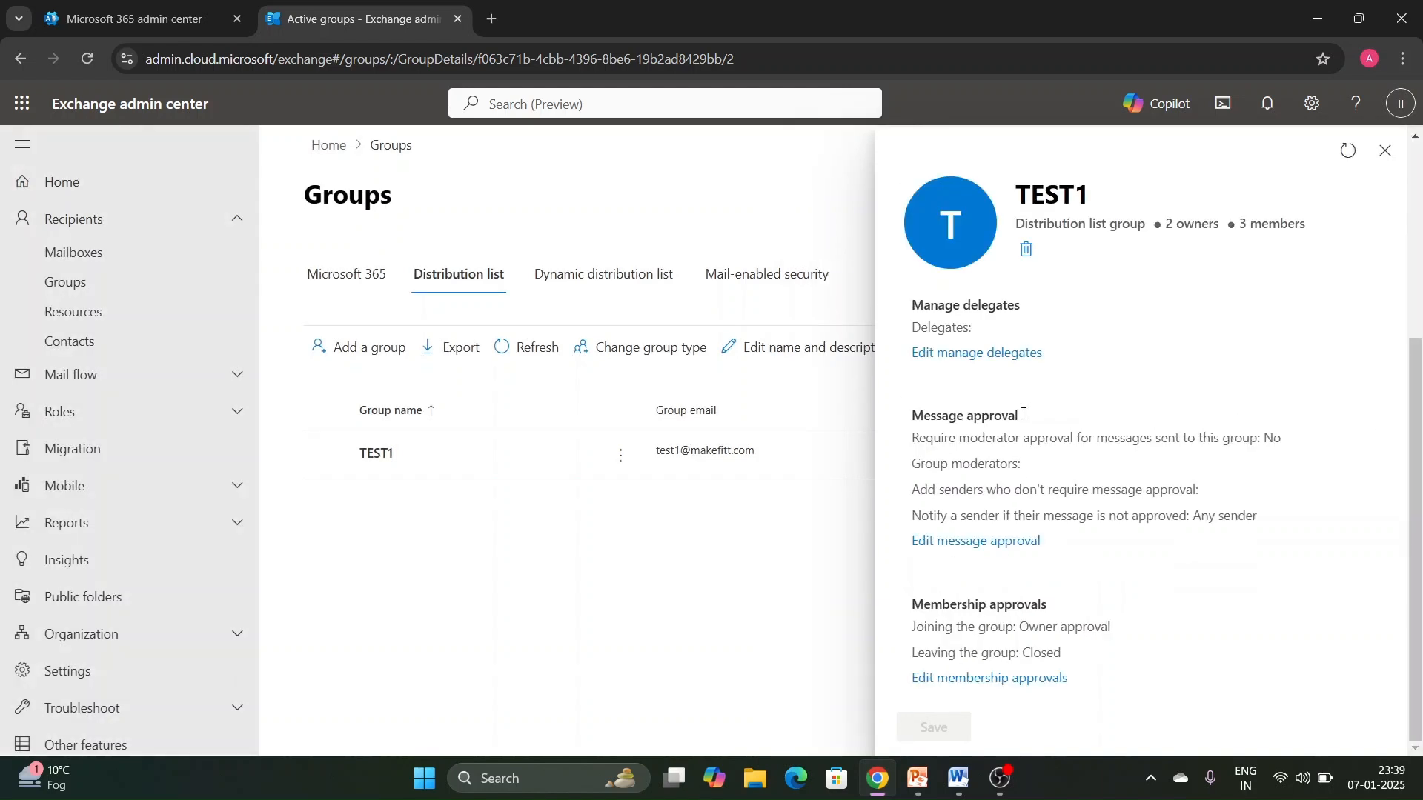
scroll(1073, 412, "up", 5)
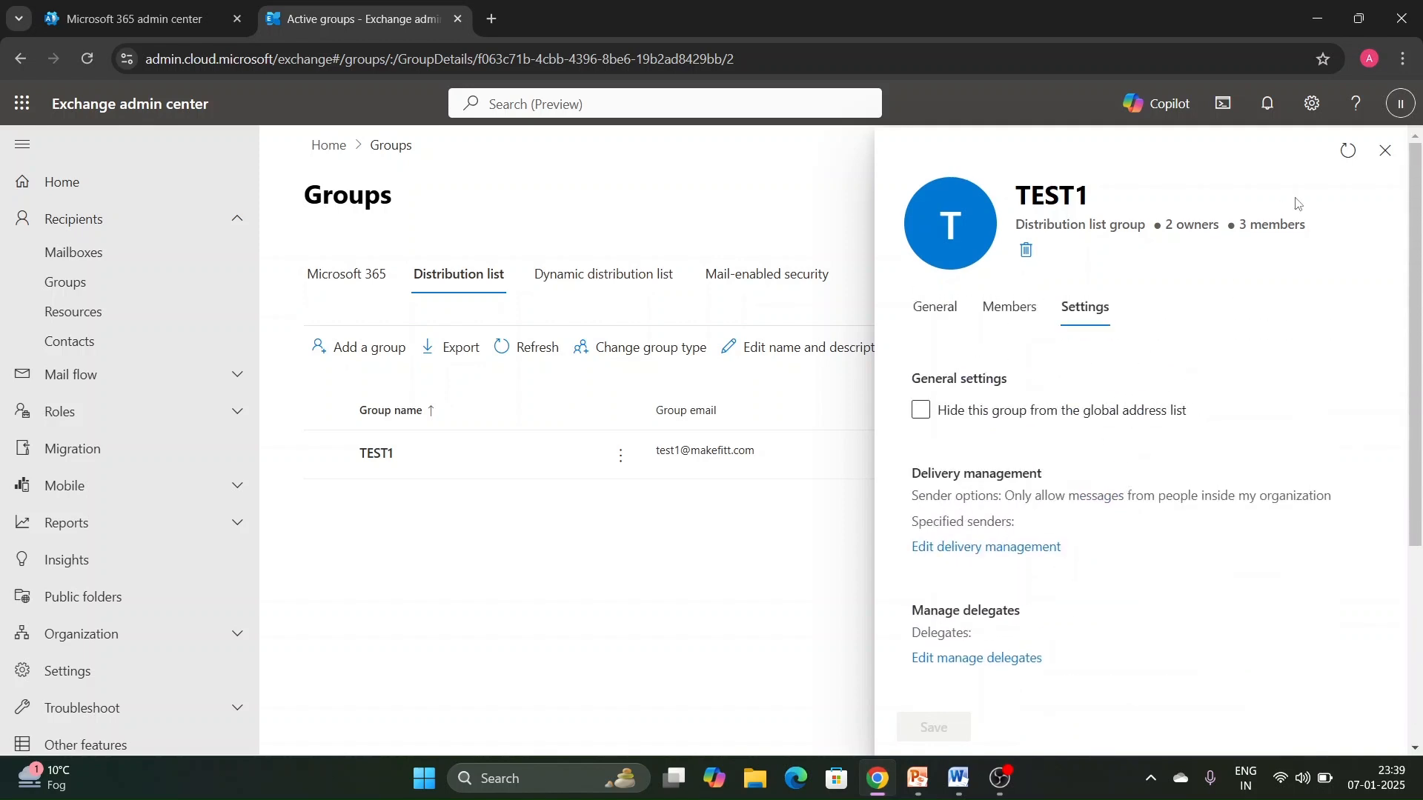
left_click(1385, 150)
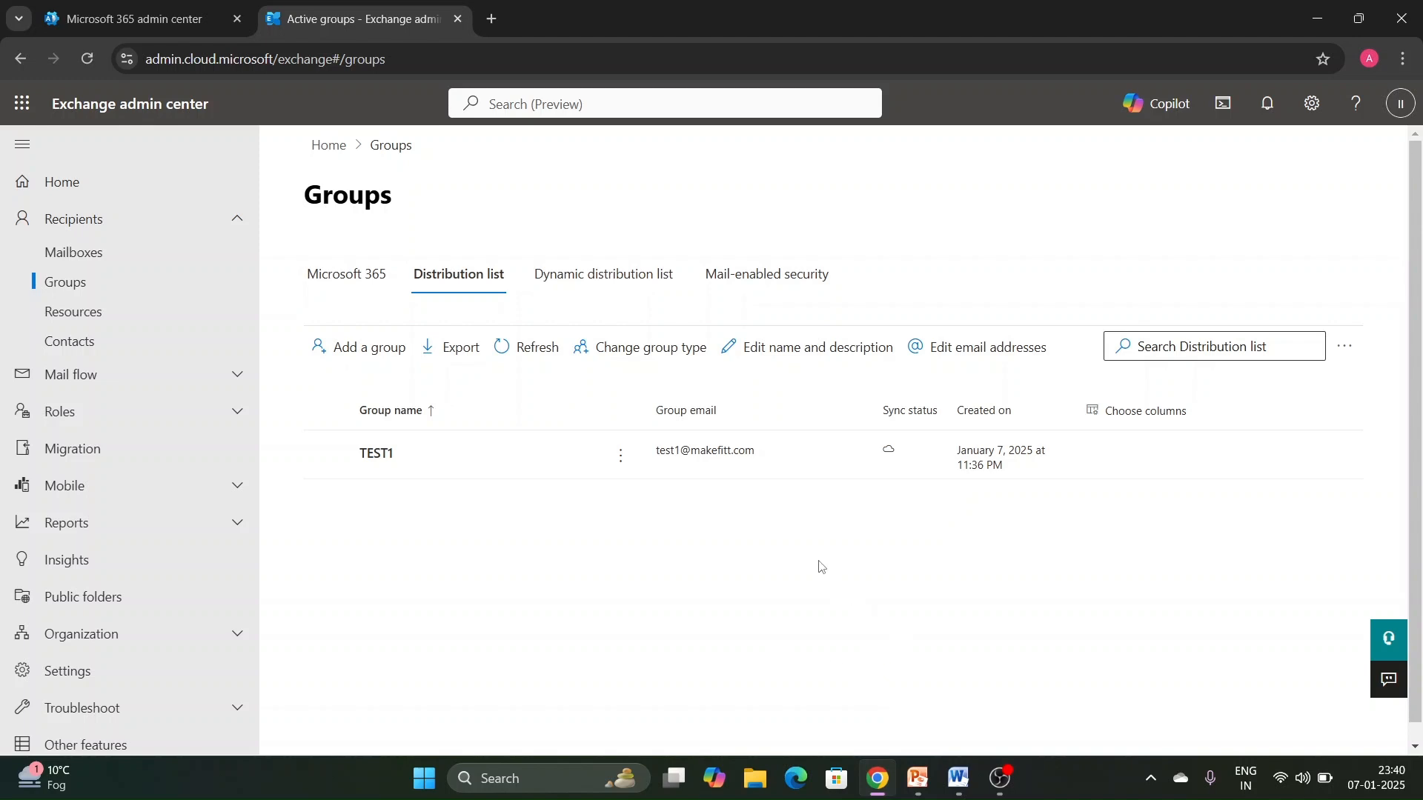
- Review the additional actions available for TEST1 in the distribution list, including deleting the group, without choosing any
scroll(339, 460, "down", 1)
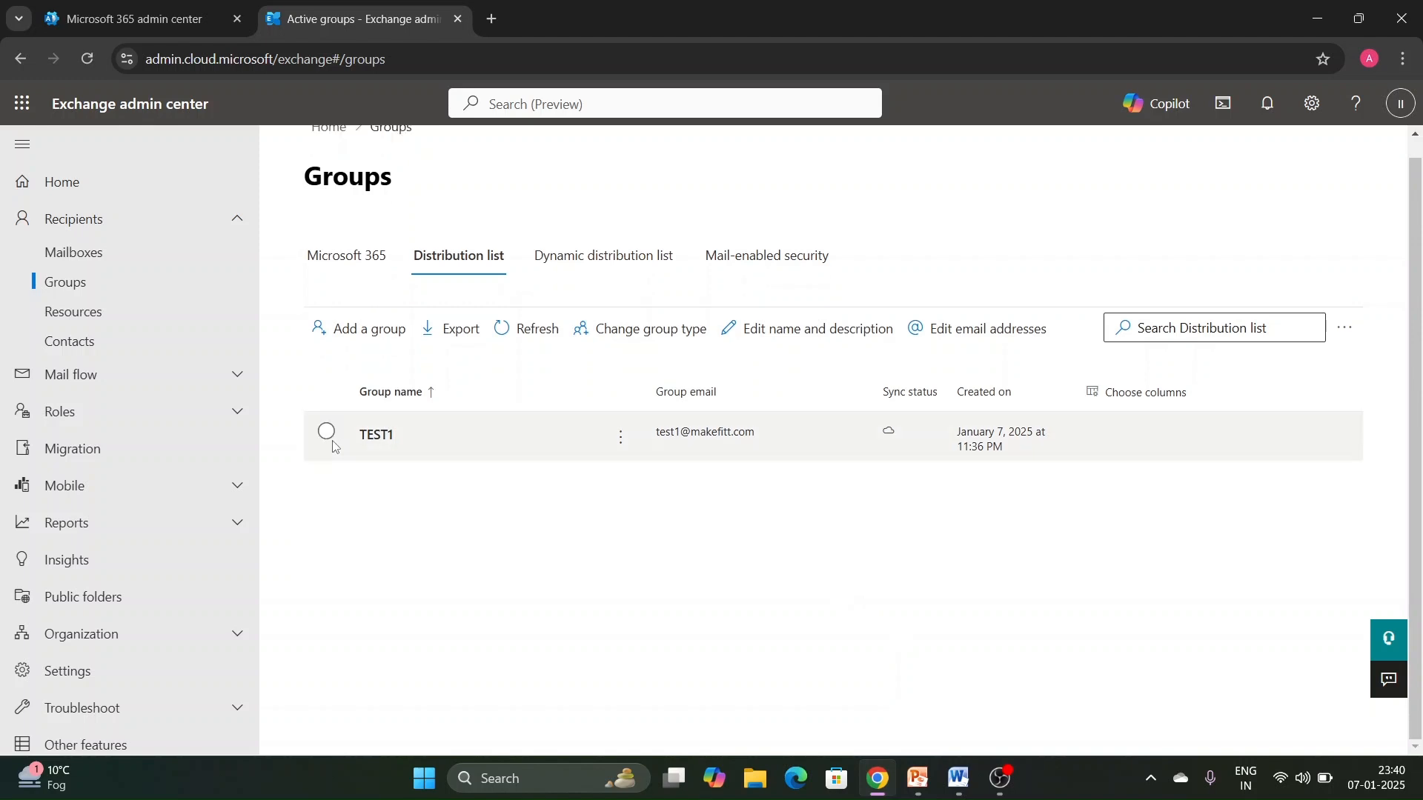
left_click(621, 438)
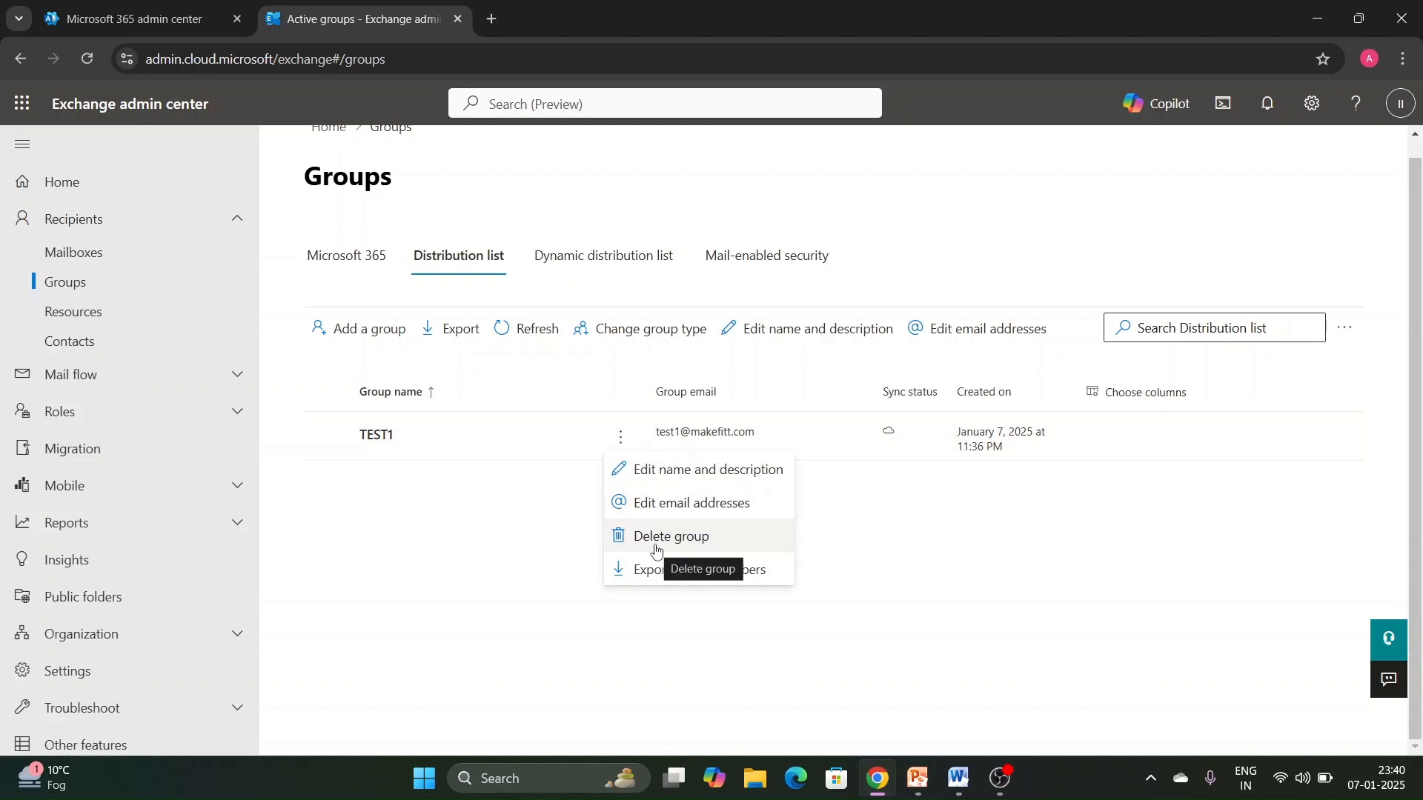
left_click(909, 534)
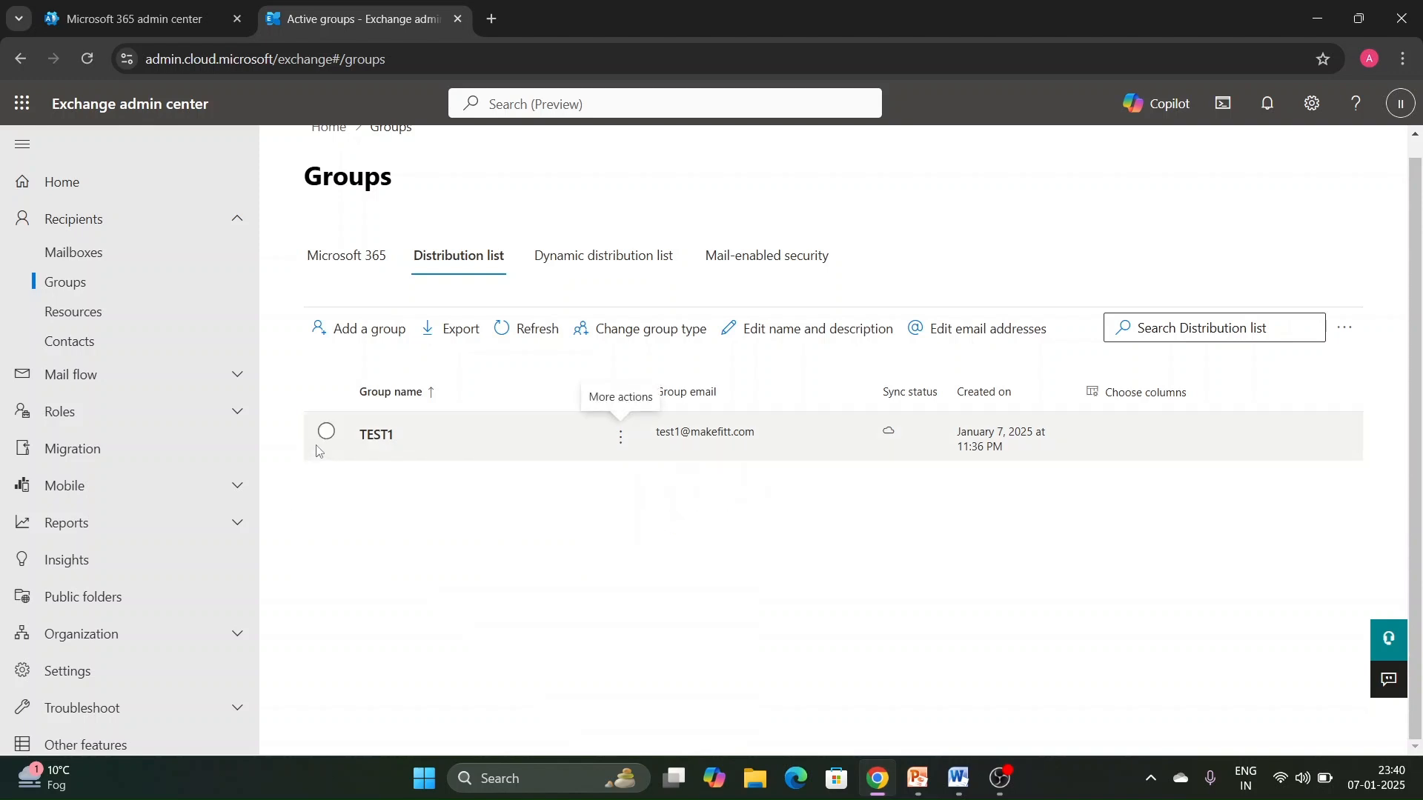
left_click(622, 439)
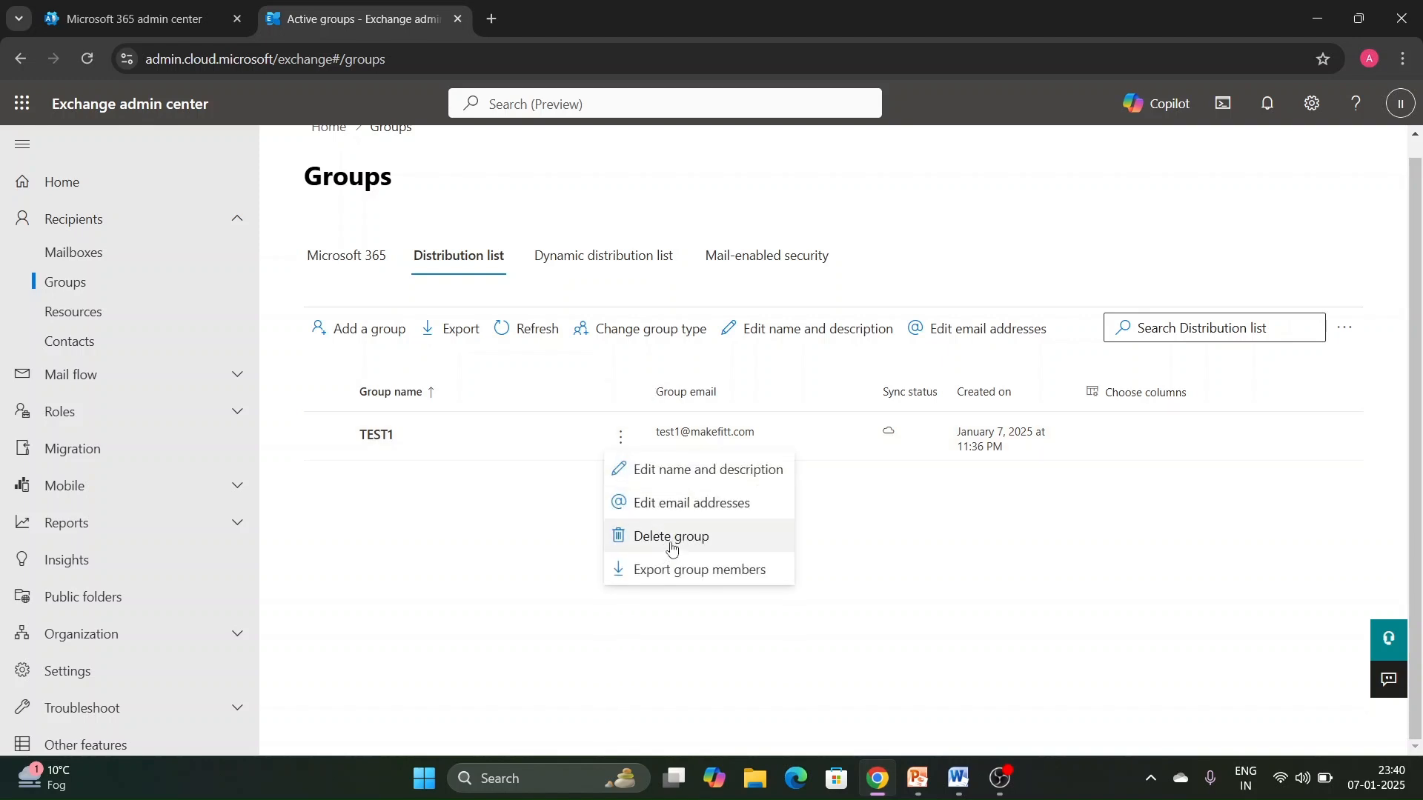
left_click(908, 546)
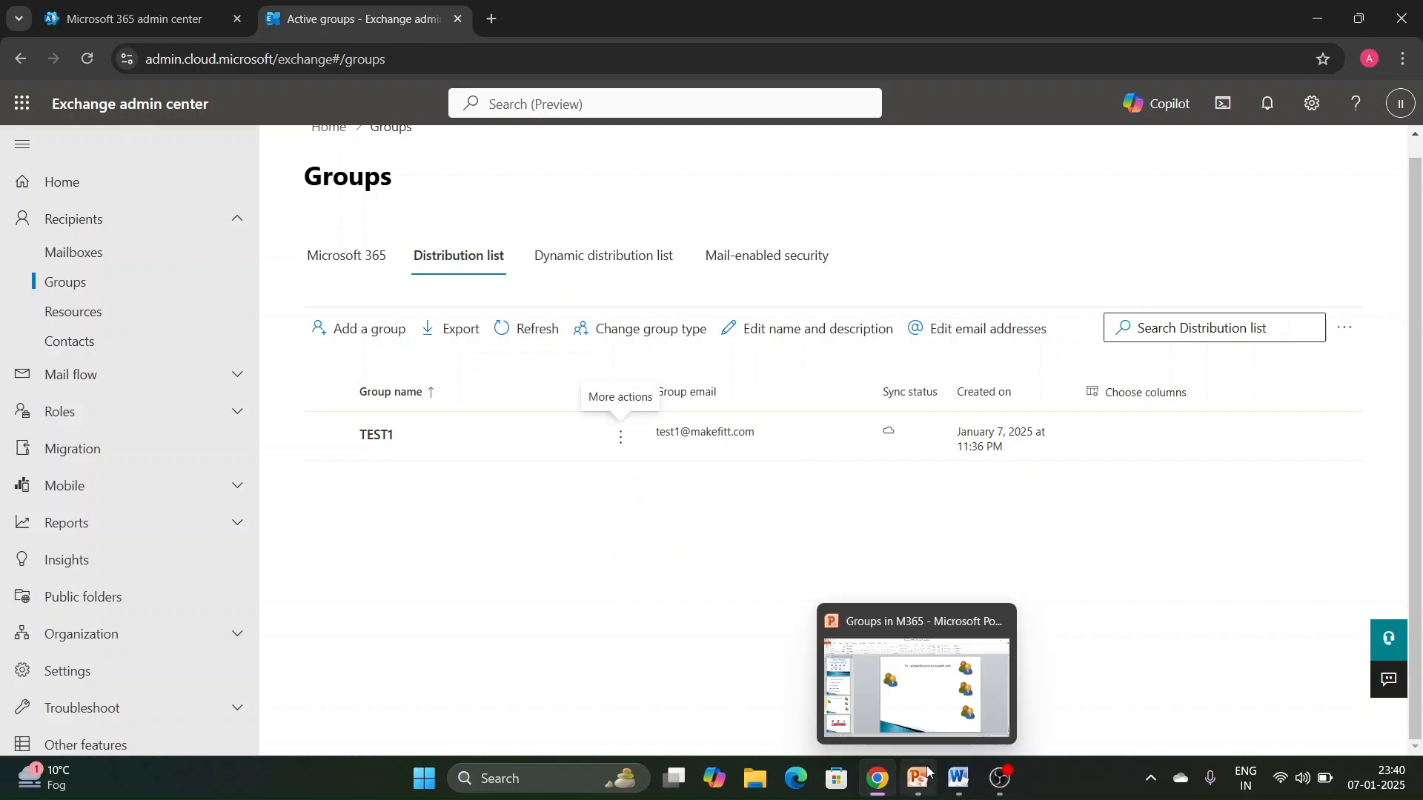
- Switch to the Word document and add the heading "Dynamic Distribution Group-" a few lines below the distribution group notes
left_click(958, 778)
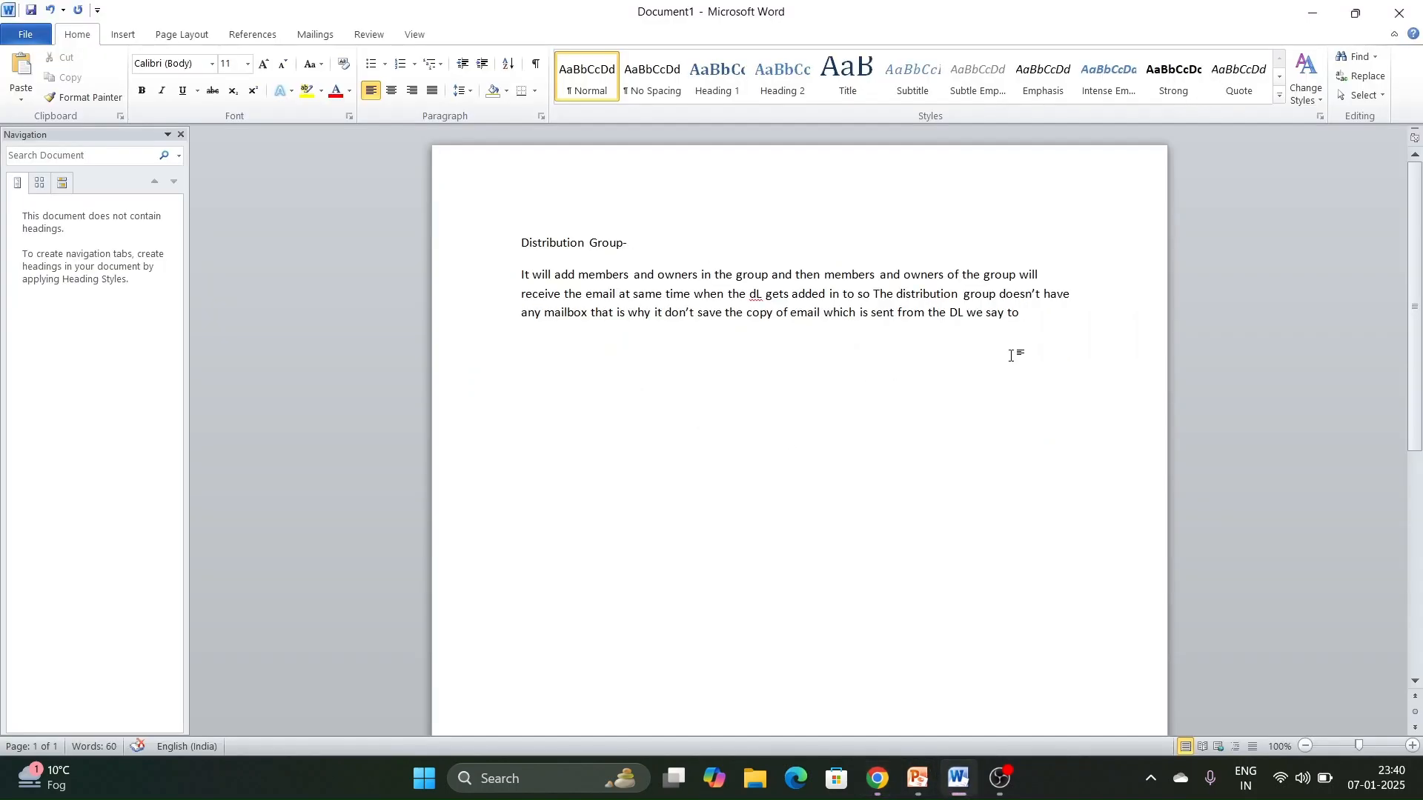
key("Return")
key("Return")
key("Return")
type("Dynamic")
key("BackSpace")
type("c Distribution Group-")
- Switch to the PowerPoint presentation and delete the e-mail addresses following "To –" on slide 3
left_click(917, 778)
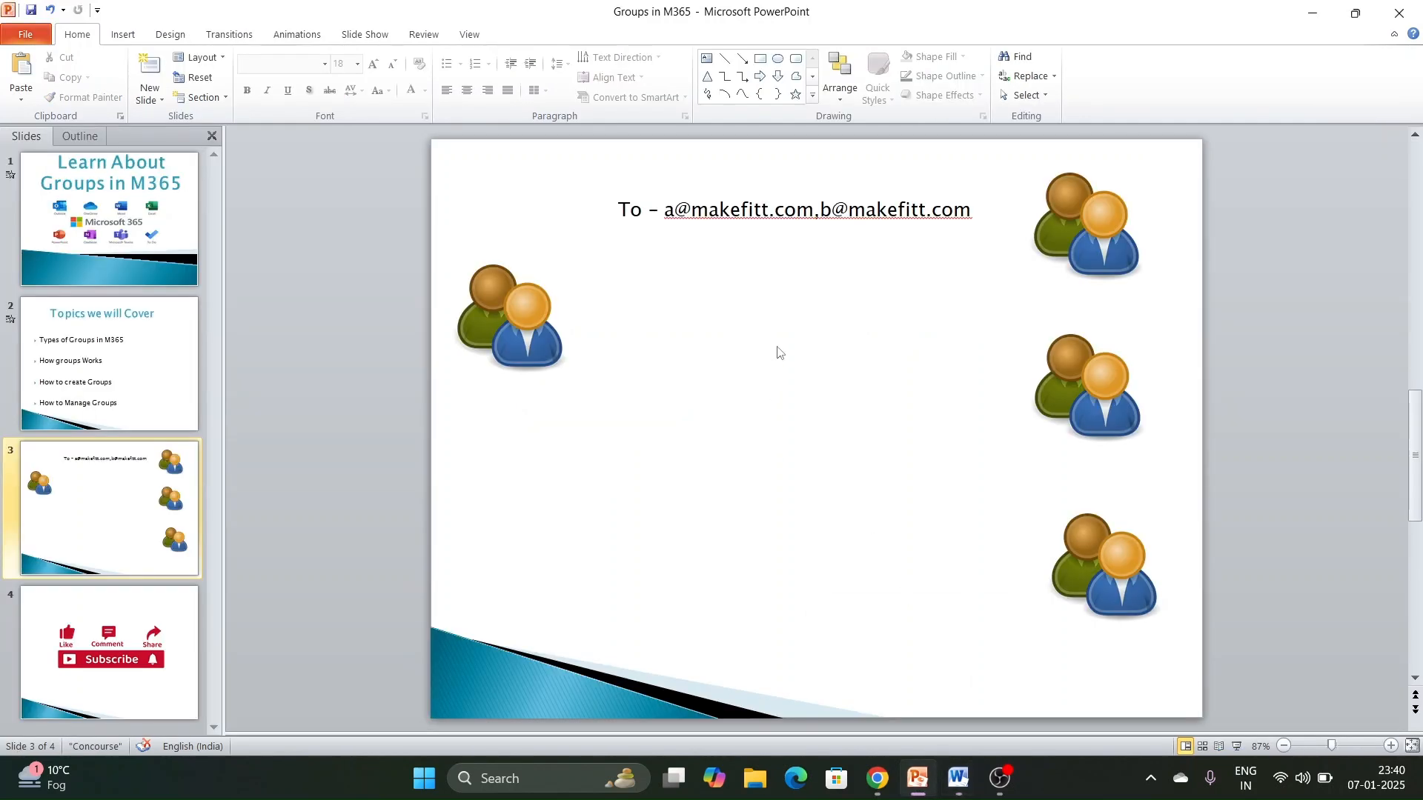
left_click(852, 216)
double_click(857, 219)
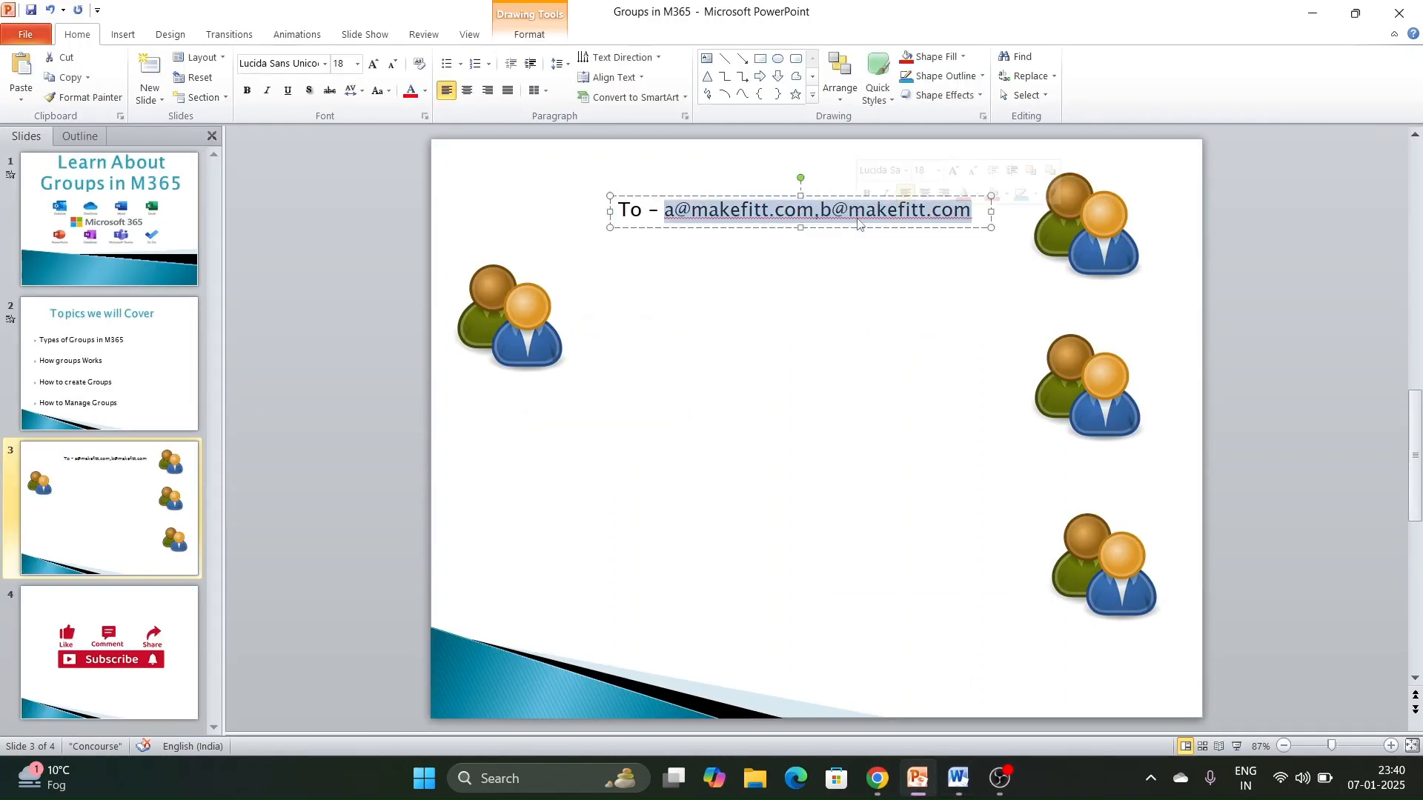
key("BackSpace")
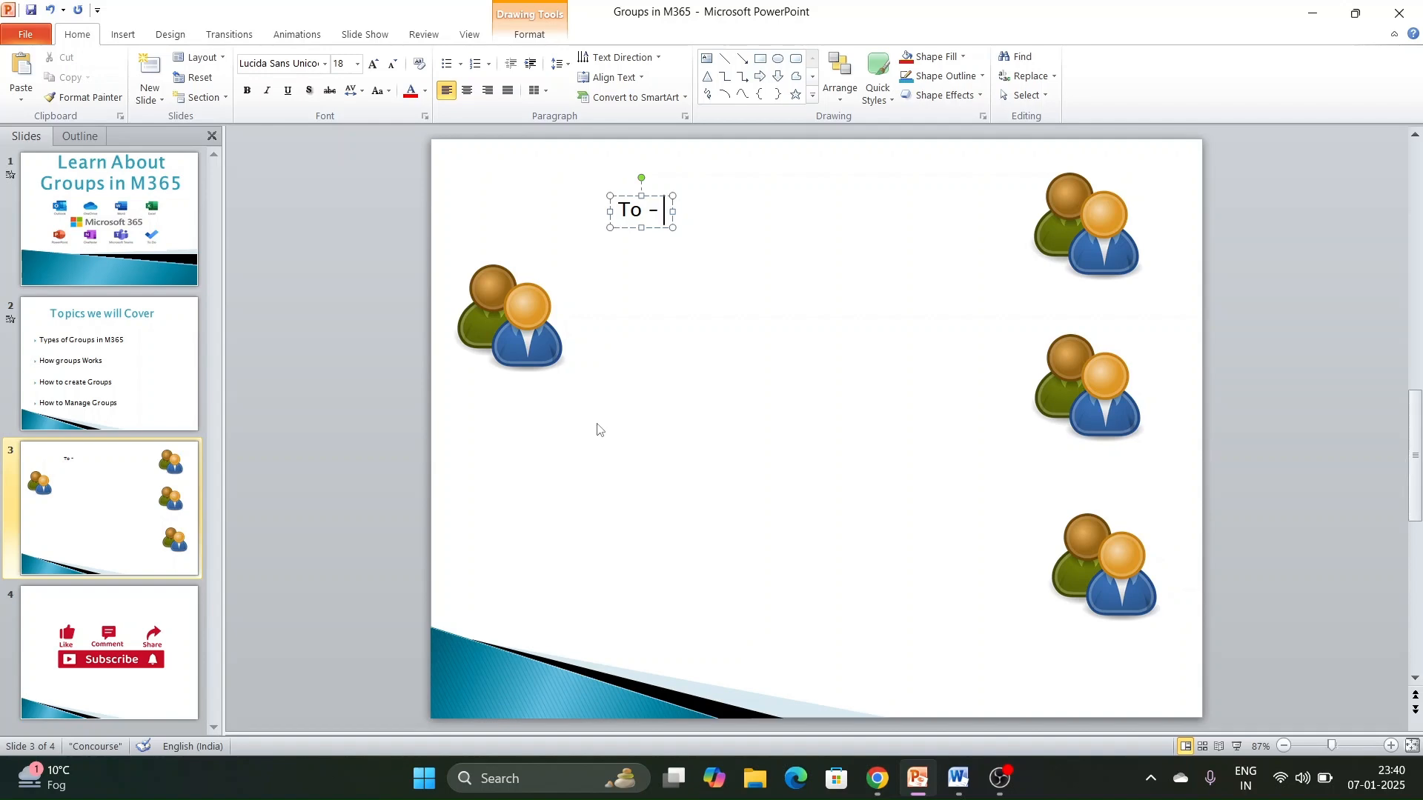
left_click(1000, 782)
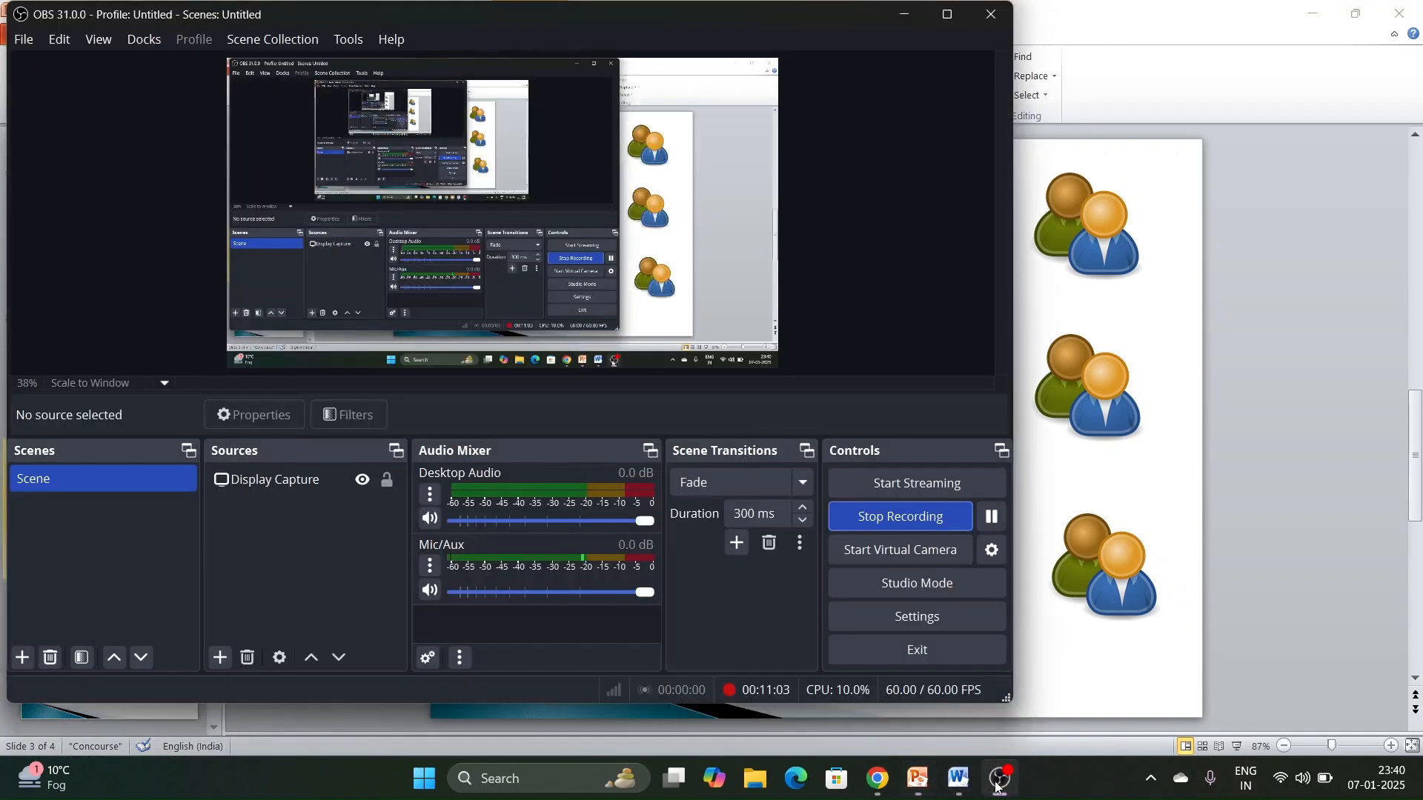
left_click(1000, 782)
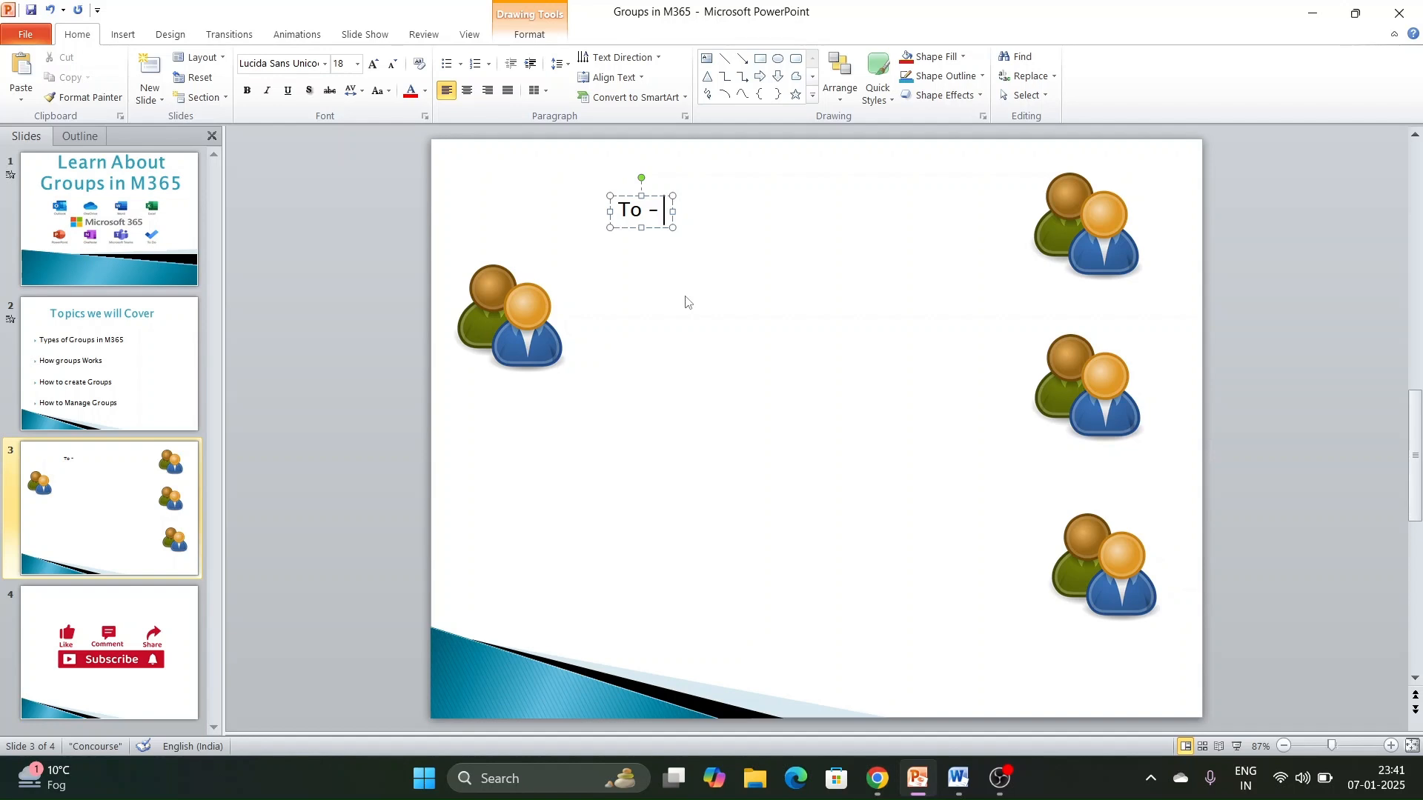
left_click(1110, 224)
left_click(1084, 416)
left_click(1099, 565)
left_click(1123, 223)
left_click(1119, 397)
left_click(1113, 562)
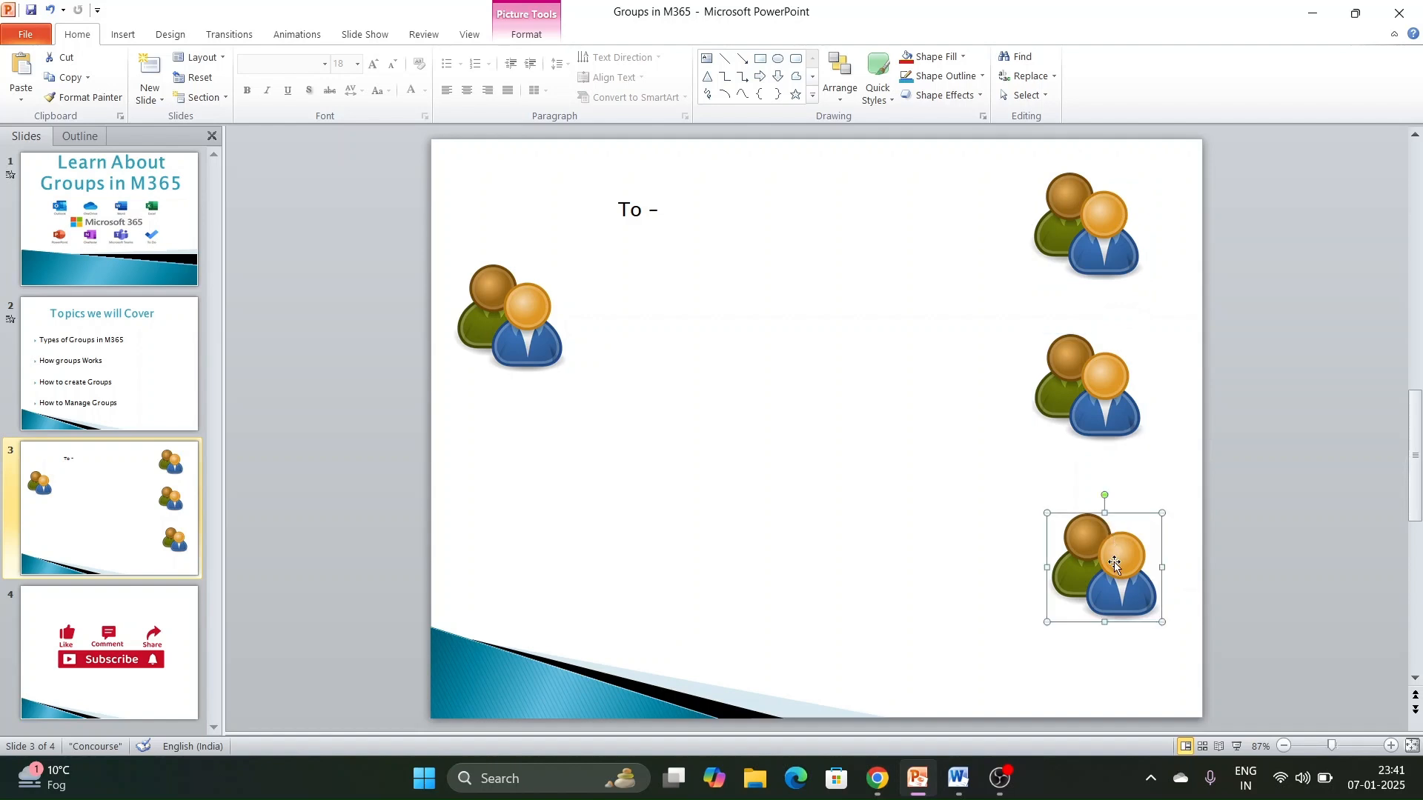
left_click(971, 483)
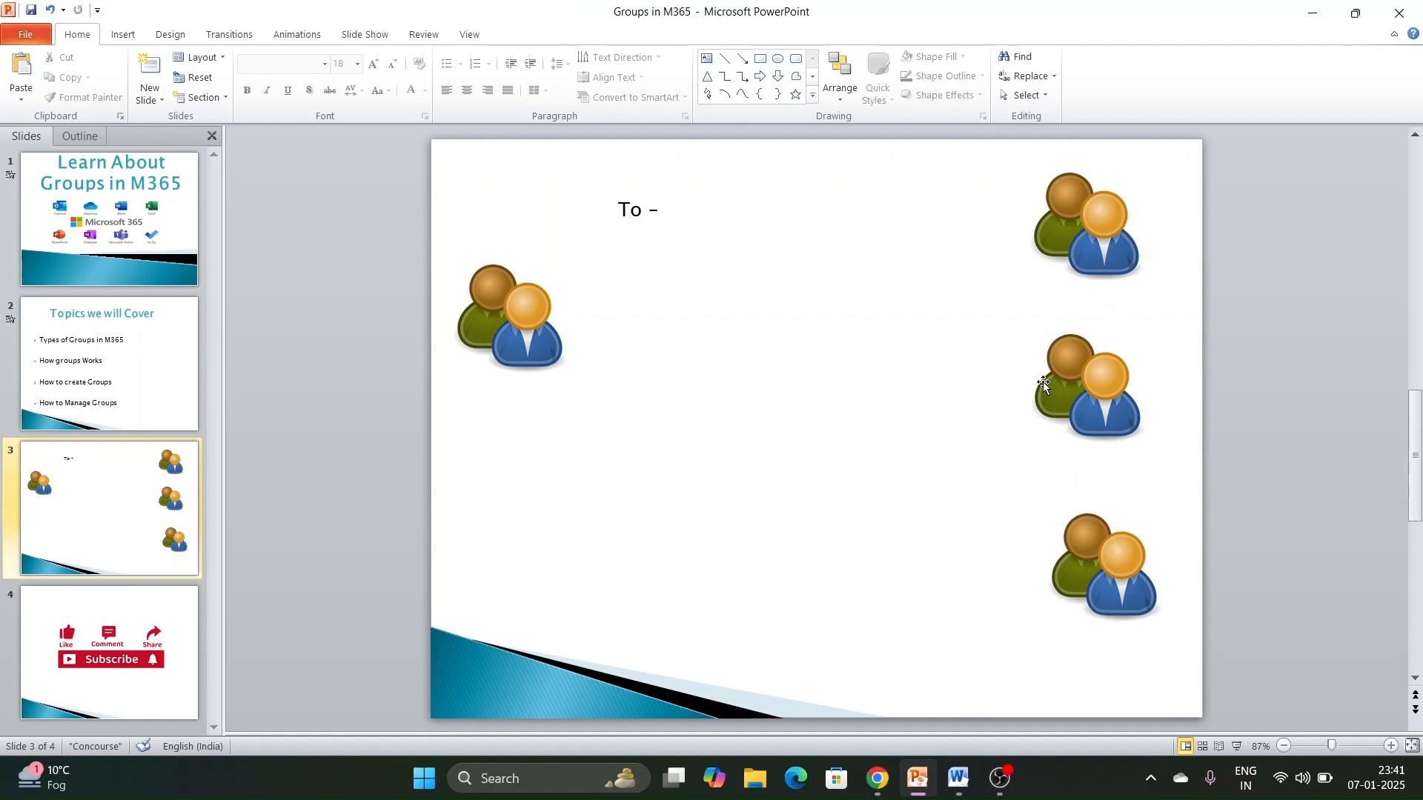
left_click(1079, 232)
left_click(1104, 391)
left_click(1105, 567)
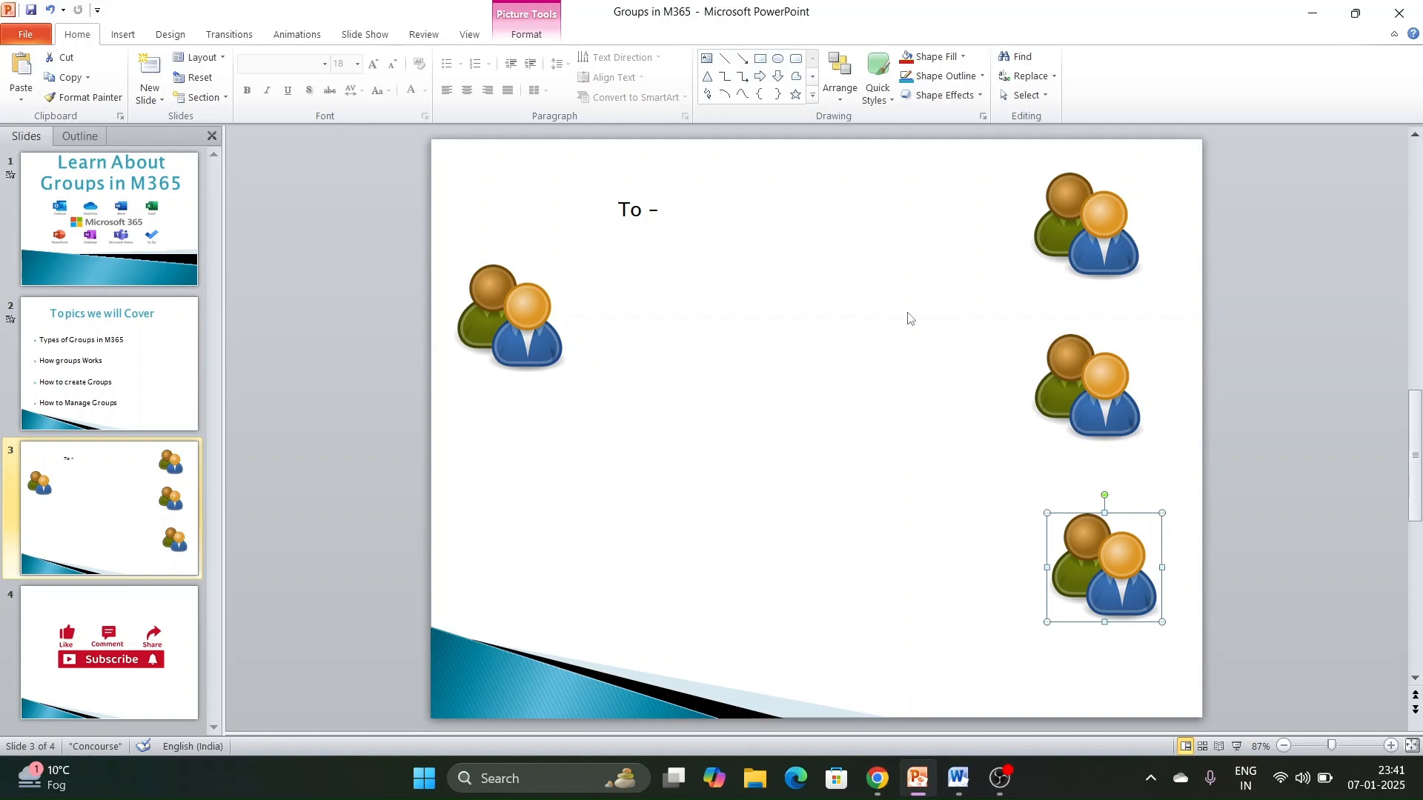
- Return to the Exchange admin center in the browser and start adding a group of the Dynamic distribution type
left_click(877, 778)
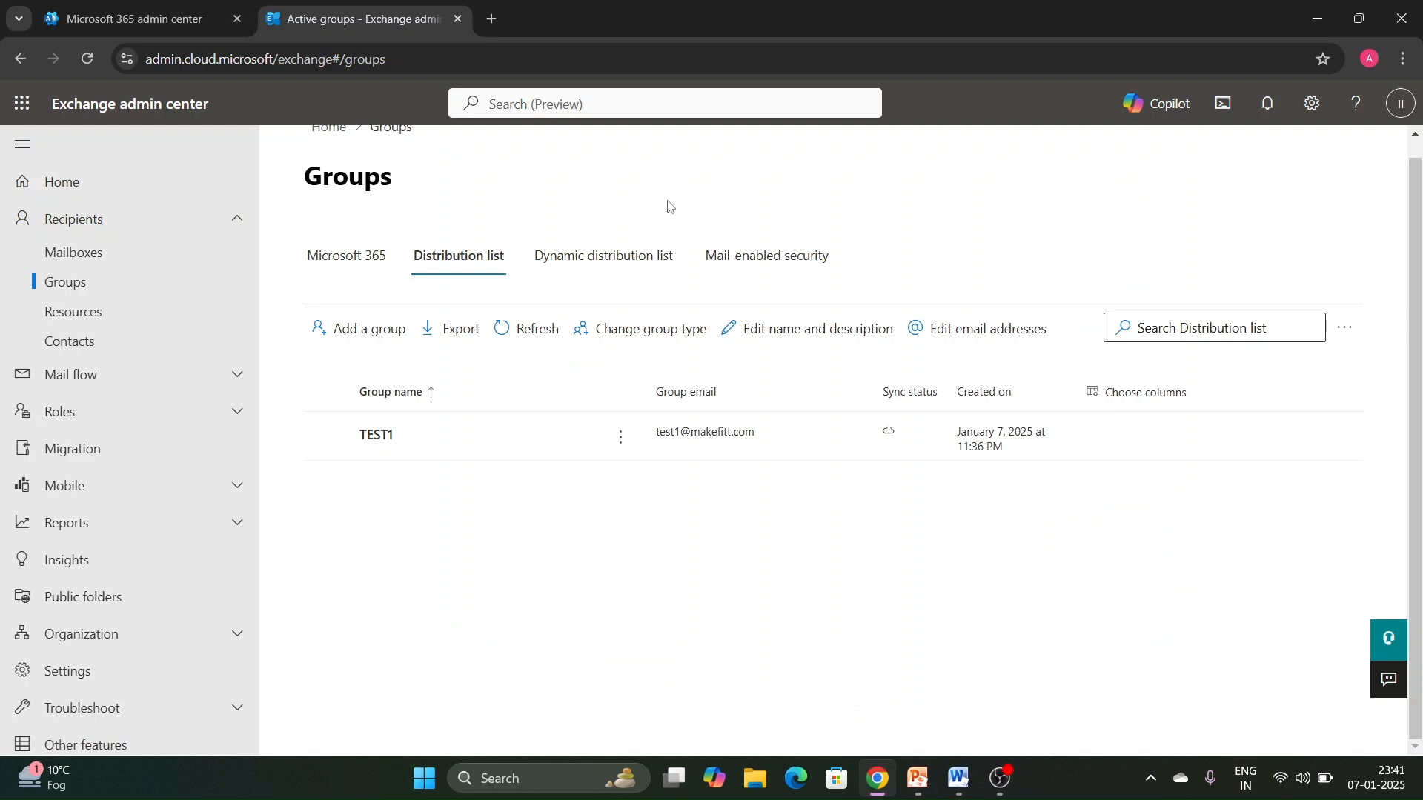
left_click(639, 281)
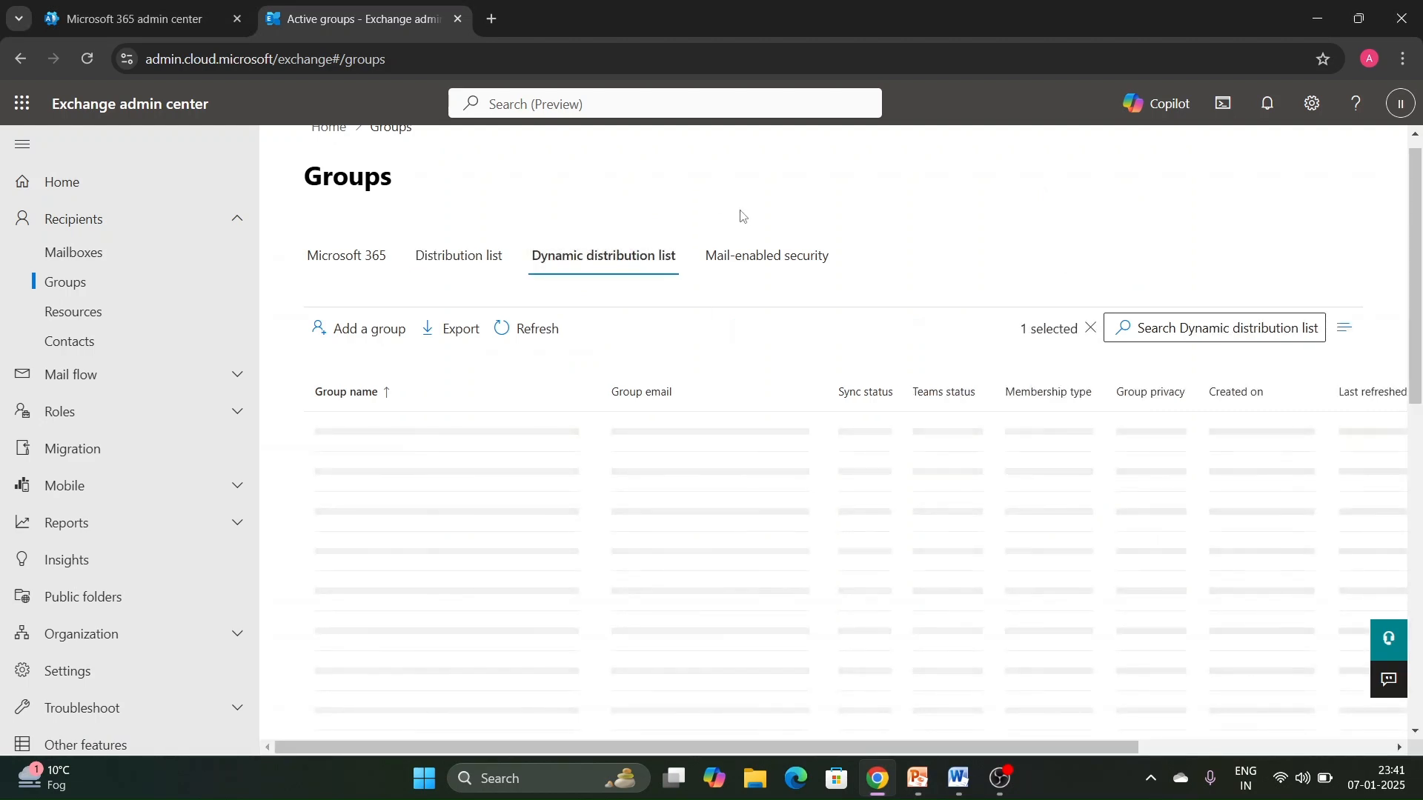
left_click(401, 330)
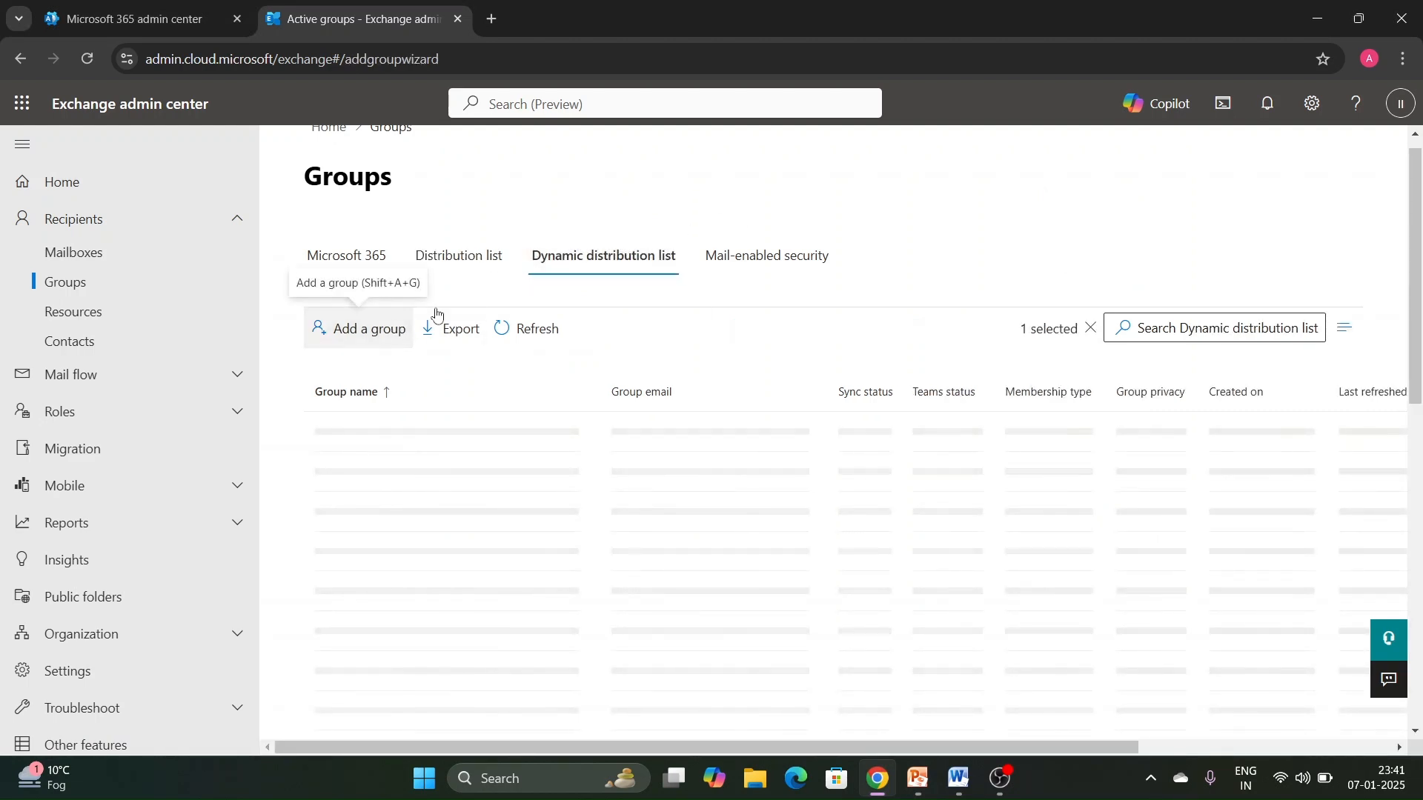
scroll(716, 511, "down", 2)
left_click(729, 538)
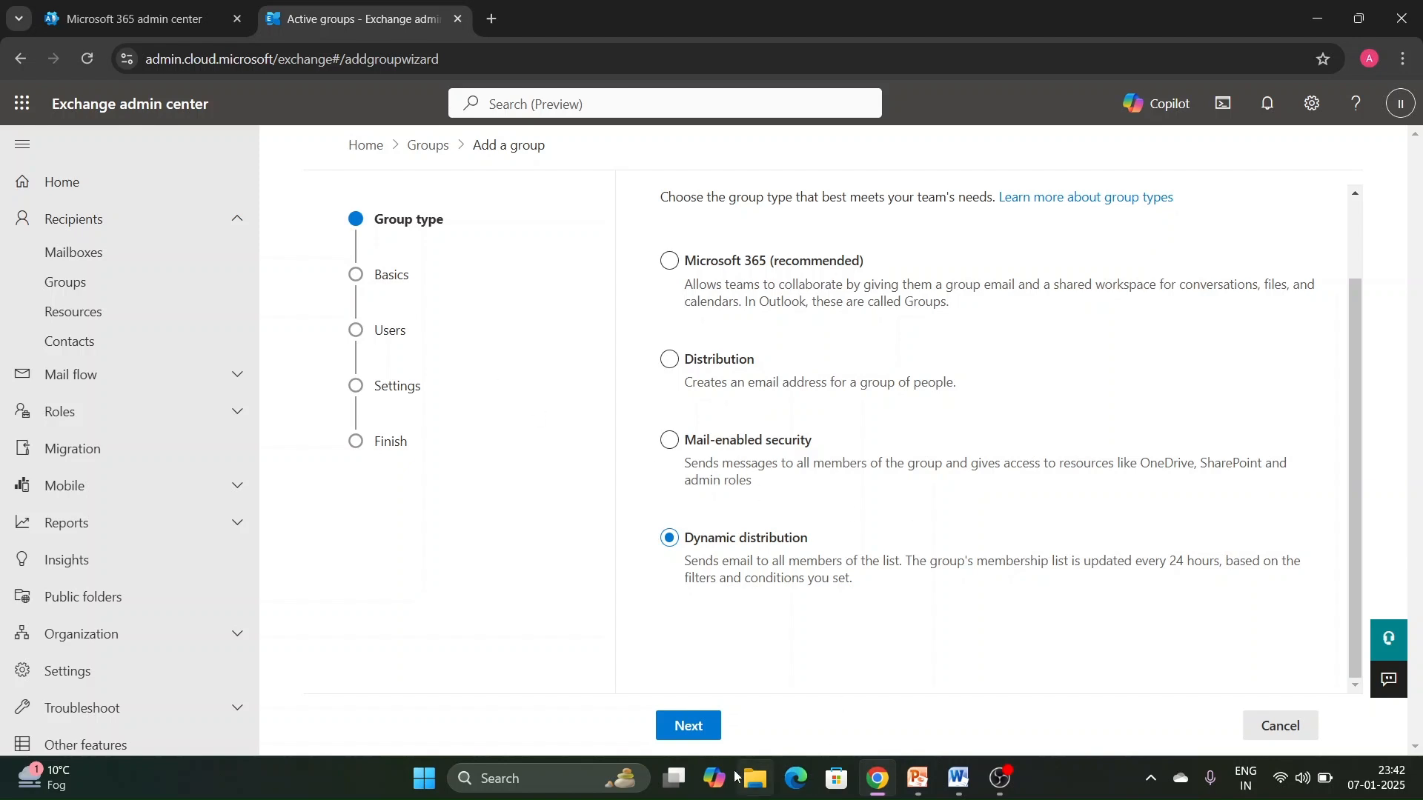
left_click(689, 726)
- Enter Dtest as both the name and description of the new group, and continue to assigning users
left_click(858, 386)
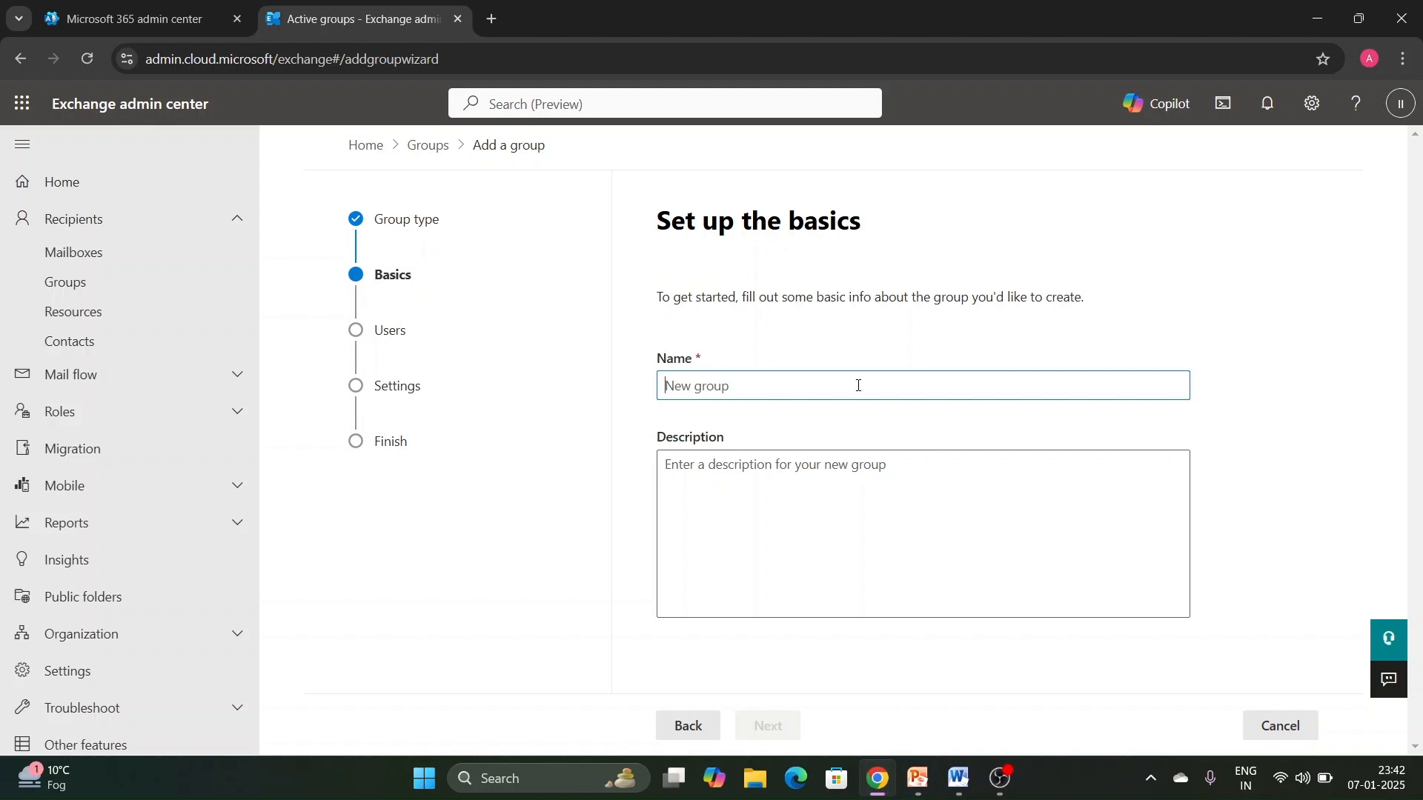
type("Dtest")
key("Tab")
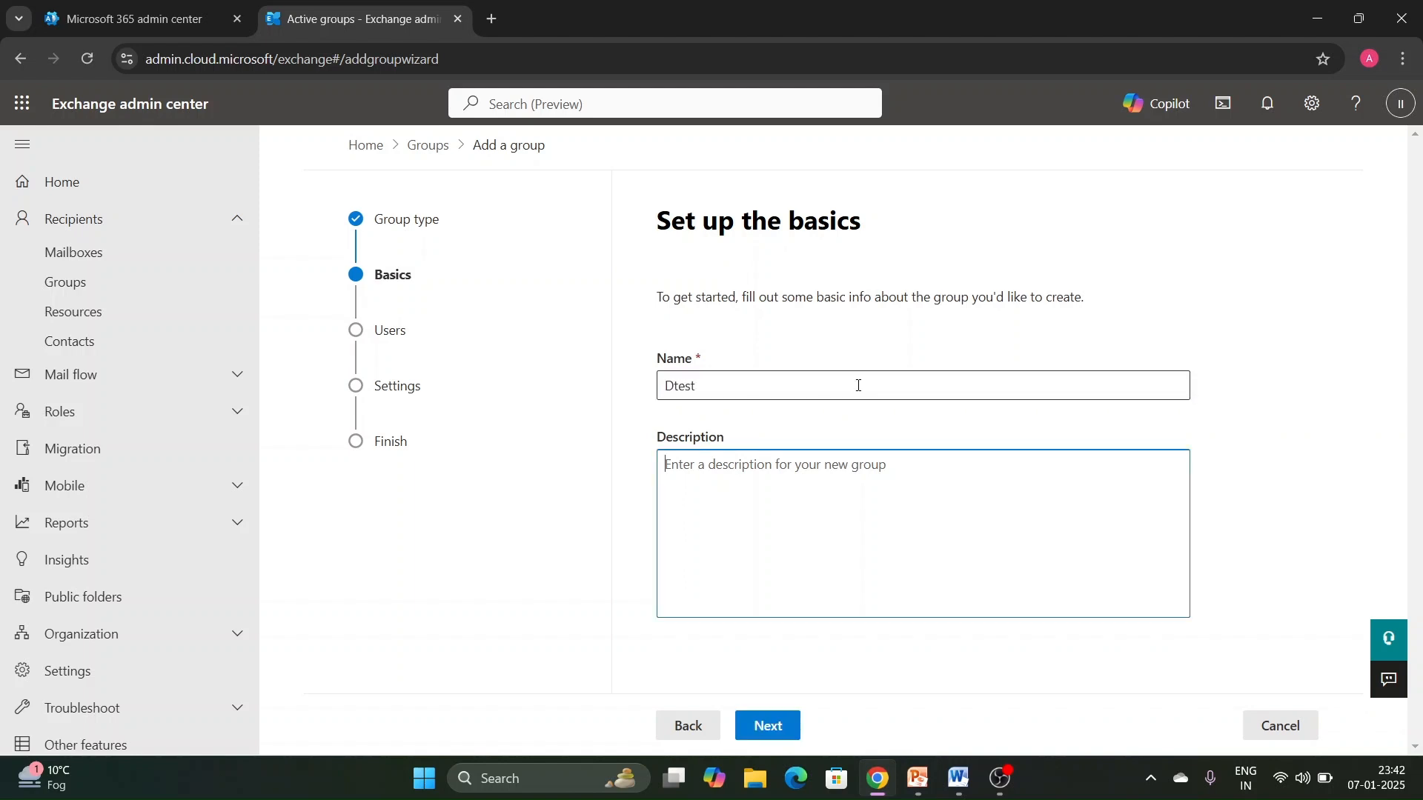
type("Dtest")
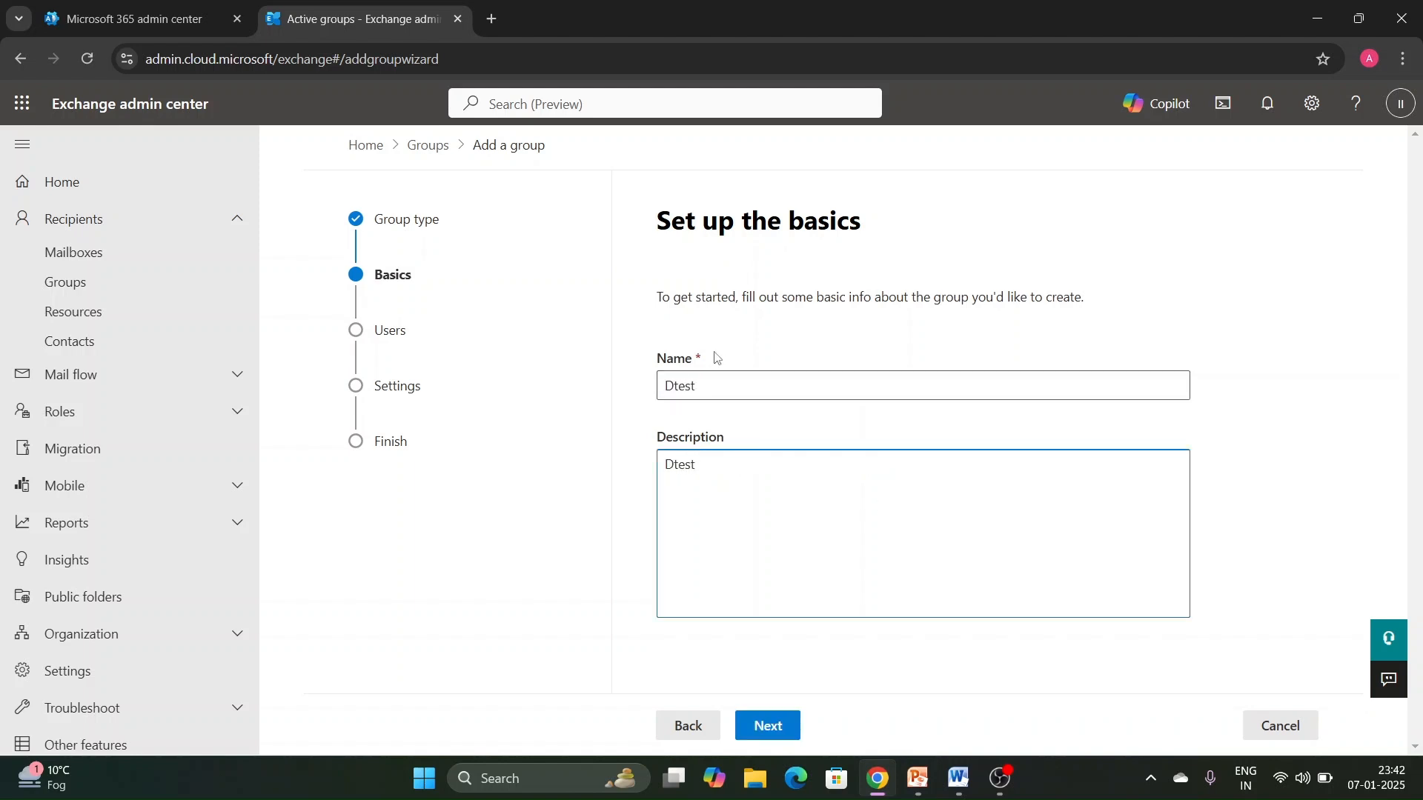
left_click(768, 725)
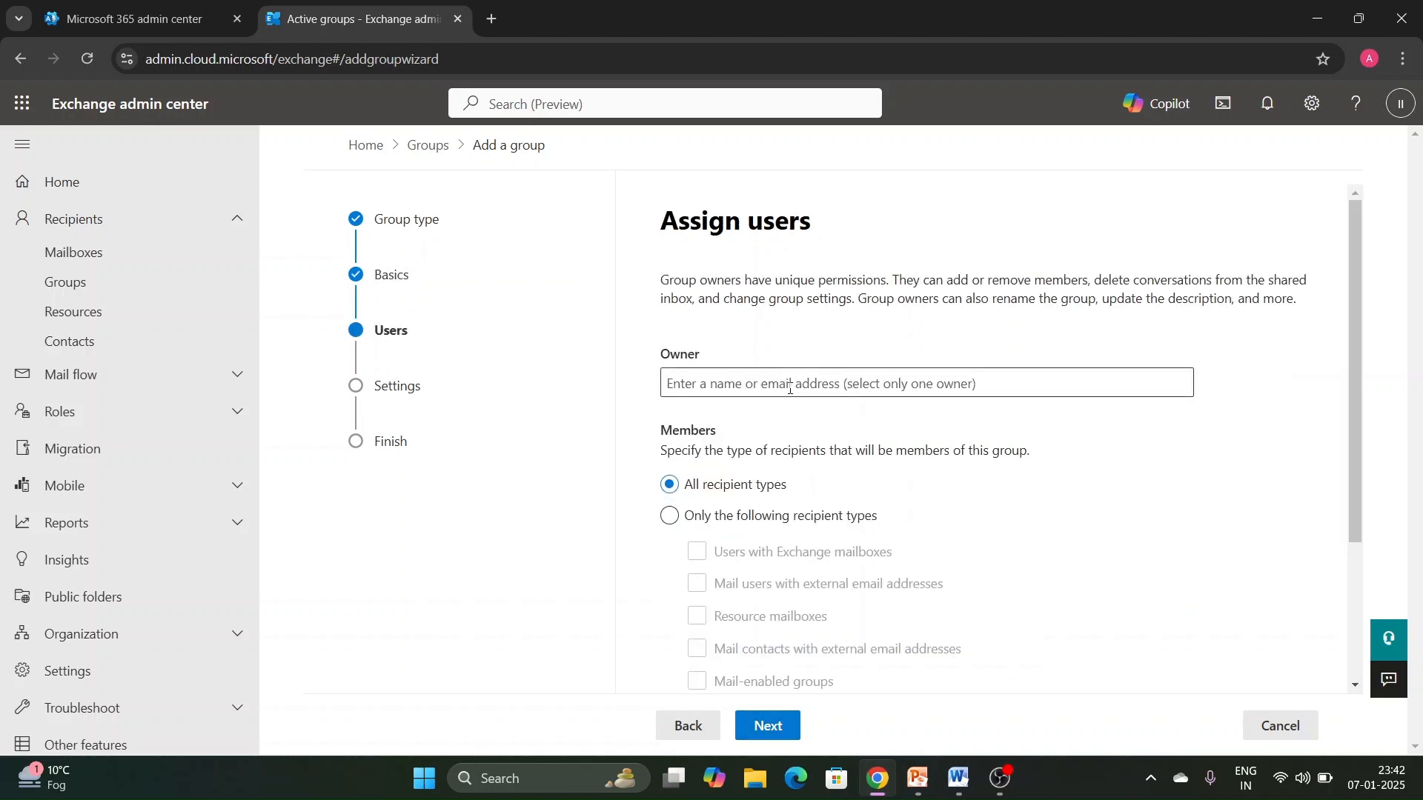
- Assign IT INFO as the owner of the dynamic distribution group
scroll(858, 517, "down", 1)
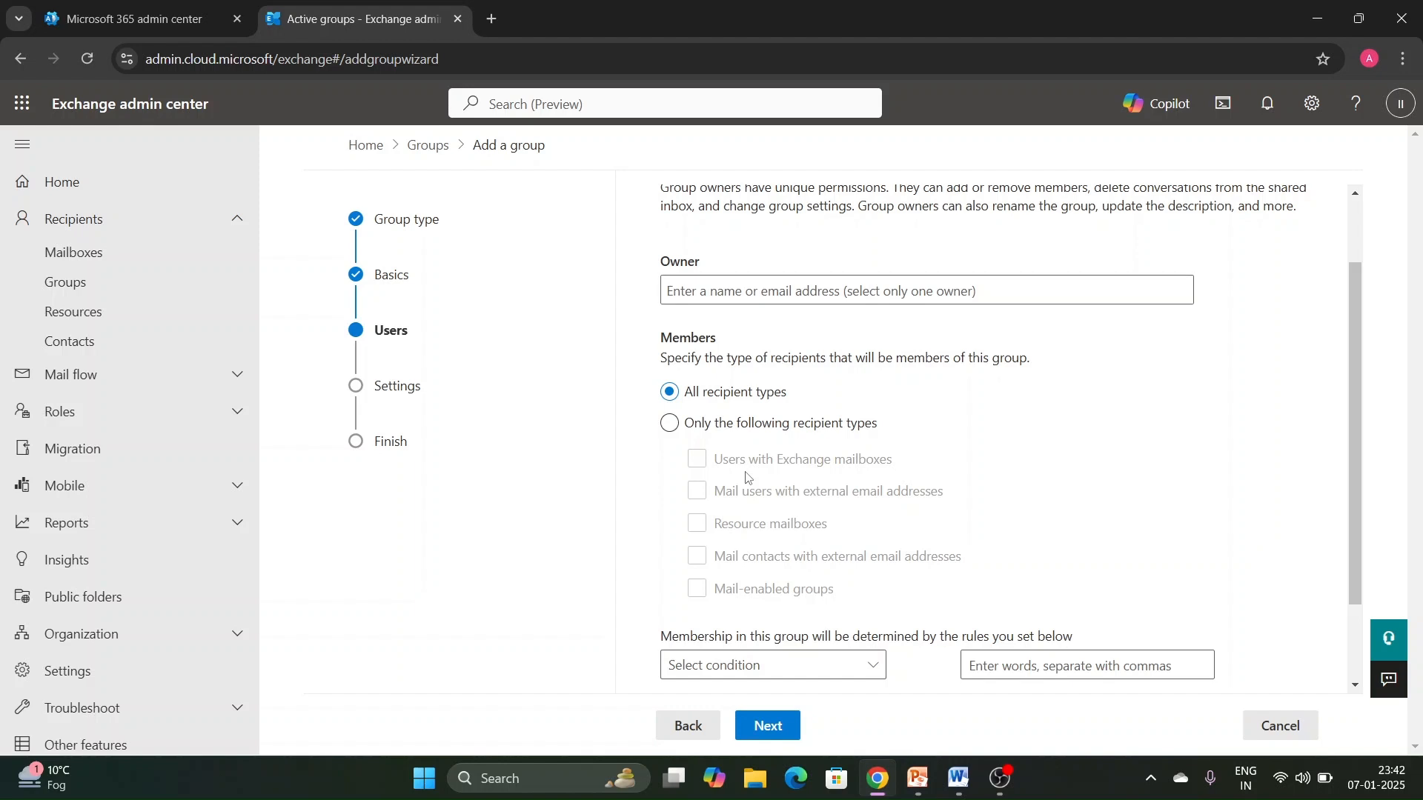
left_click(768, 310)
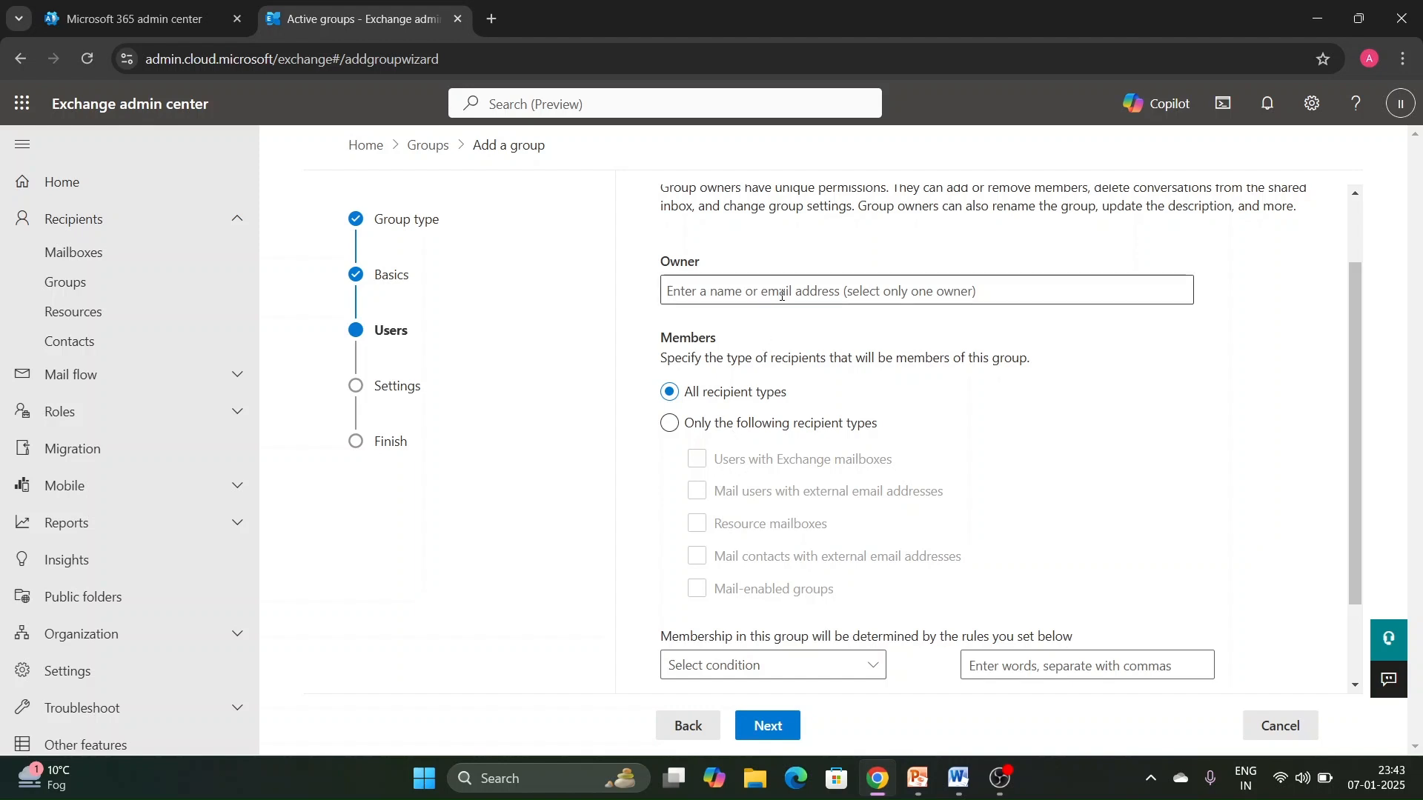
type("it")
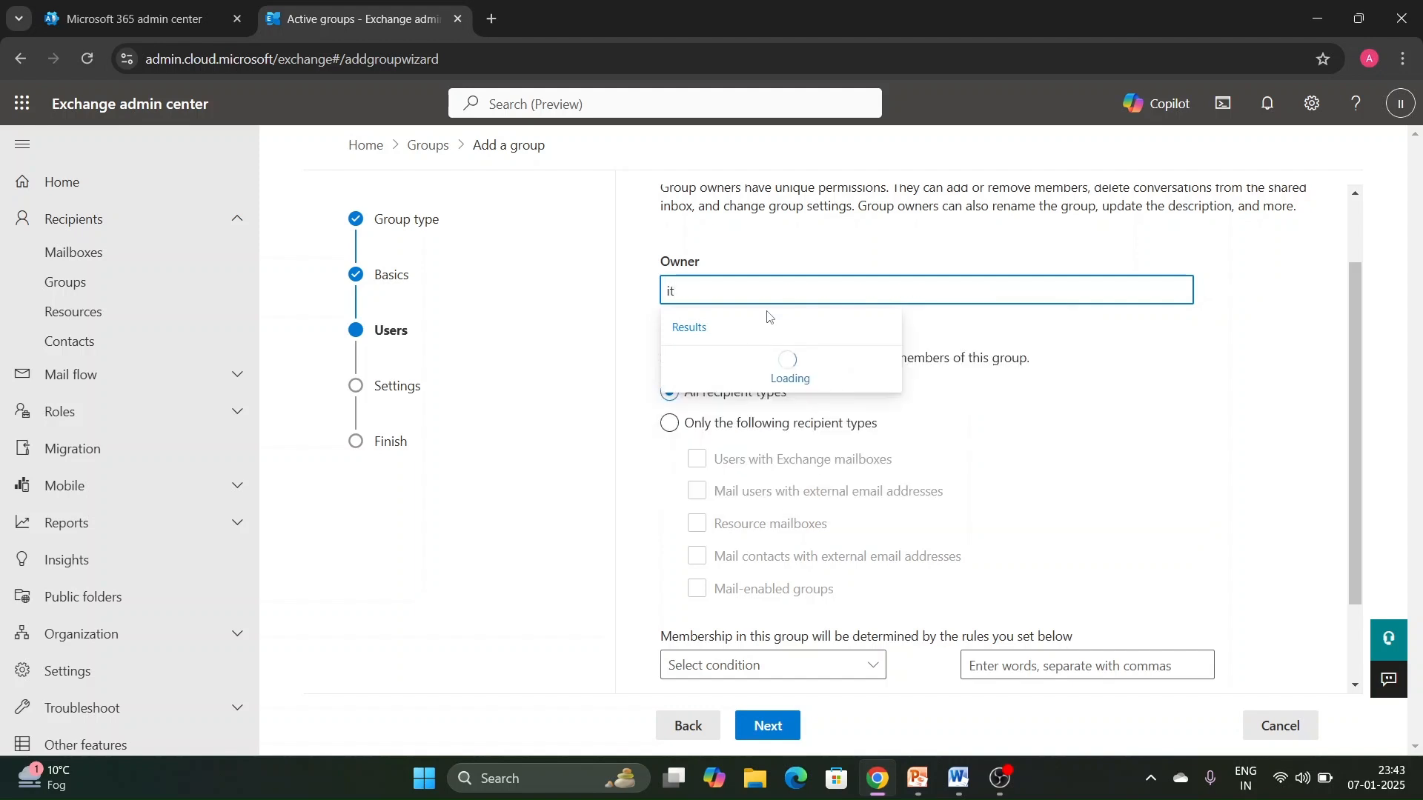
left_click(759, 406)
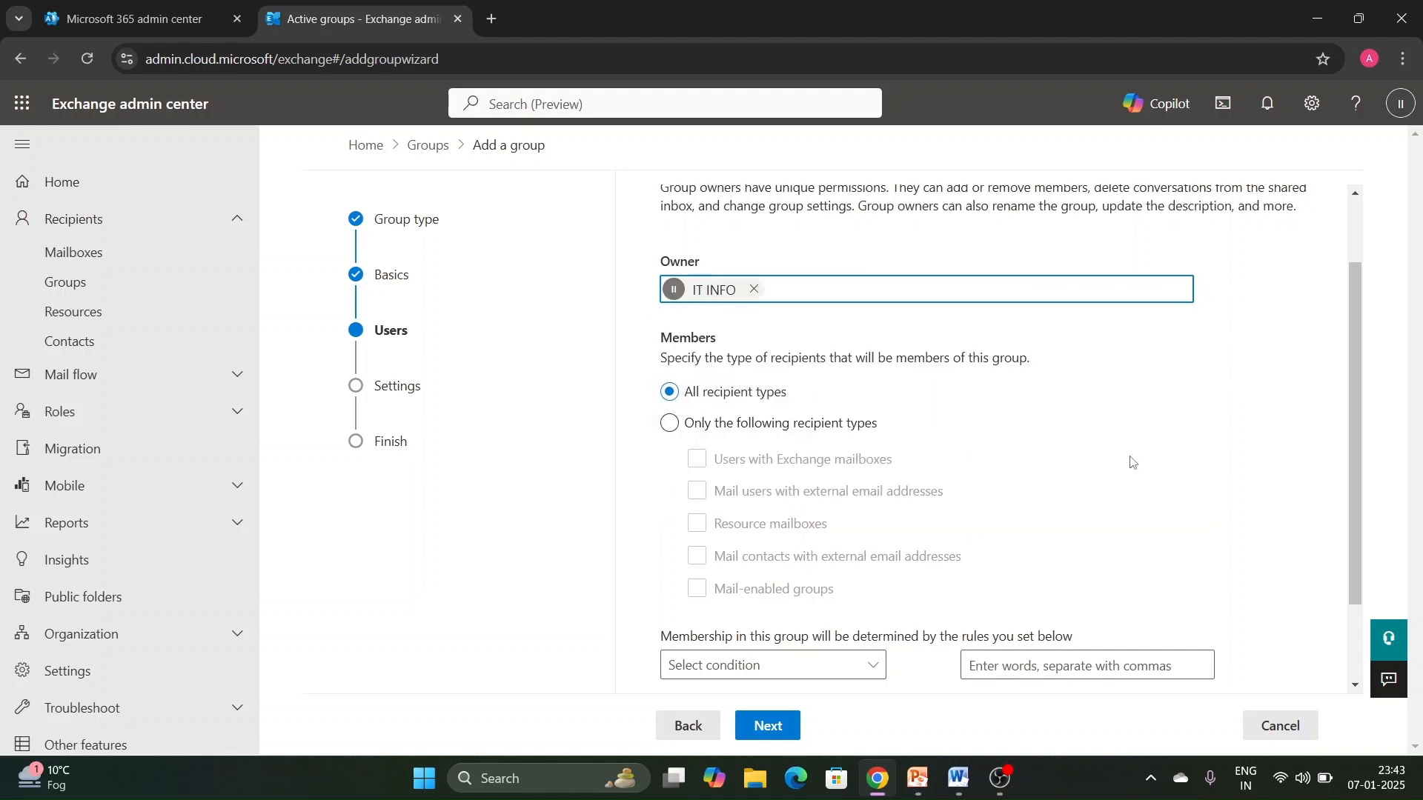
- Set a membership rule for the dynamic group that requires the Department to be HR
scroll(1045, 389, "down", 1)
scroll(1040, 392, "down", 1)
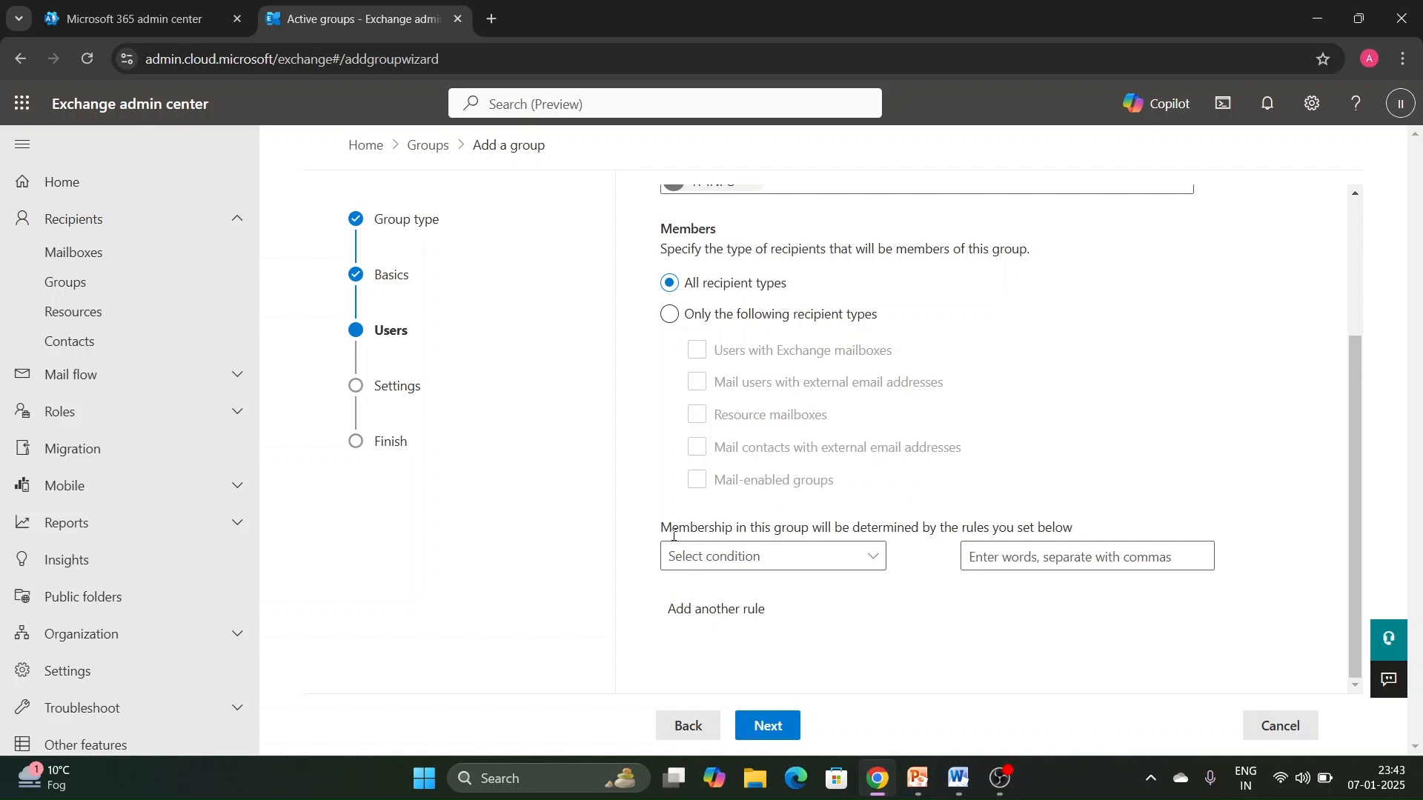
left_click(858, 560)
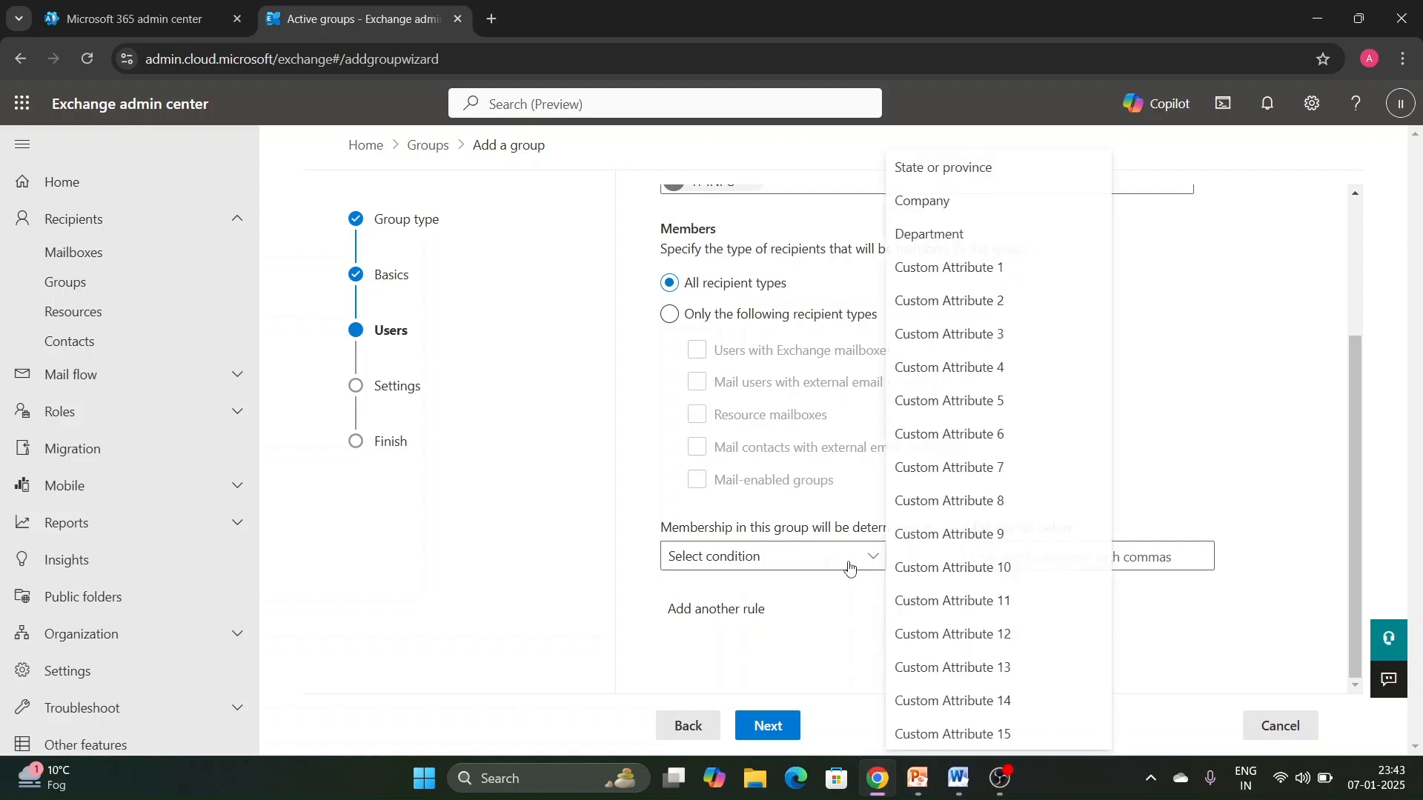
left_click(977, 206)
left_click(1033, 559)
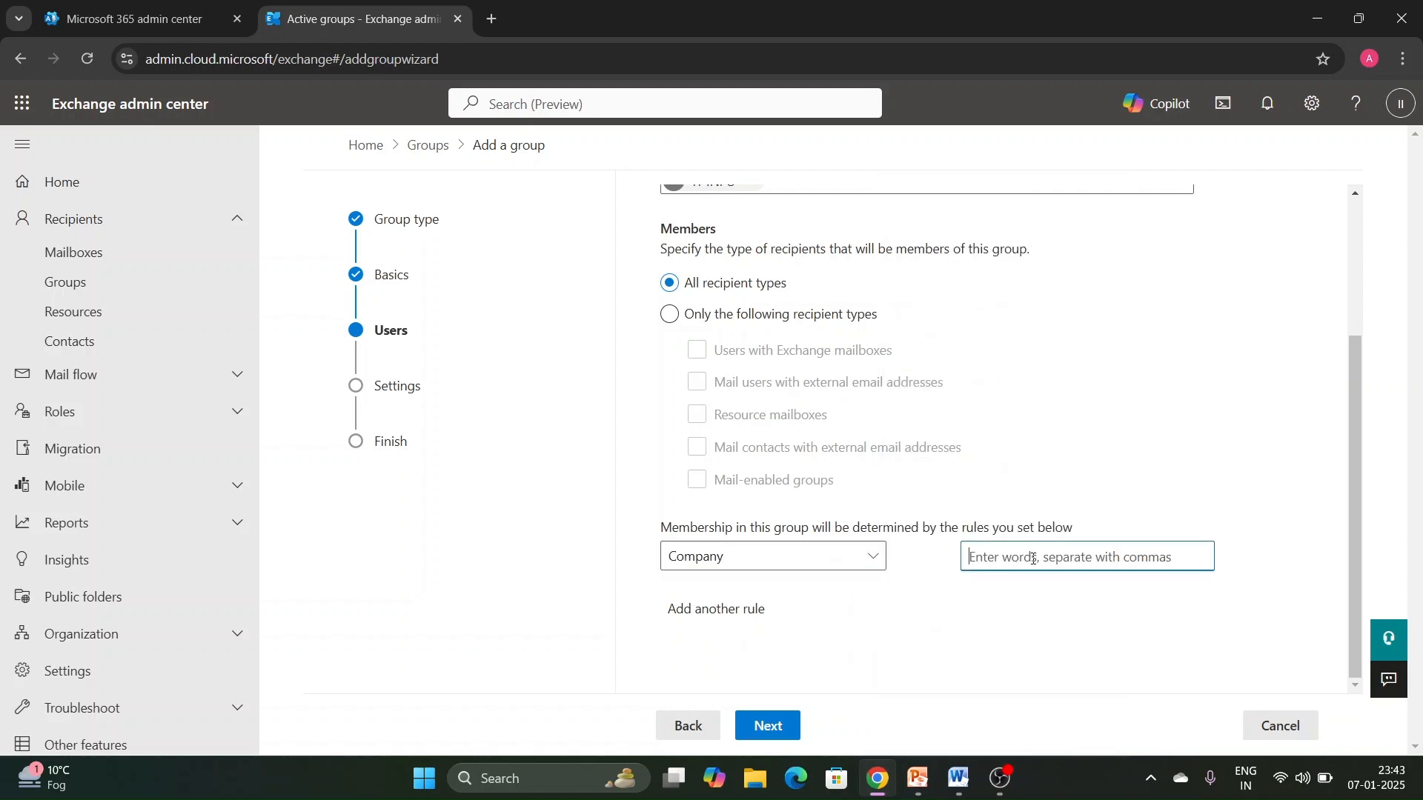
left_click(859, 558)
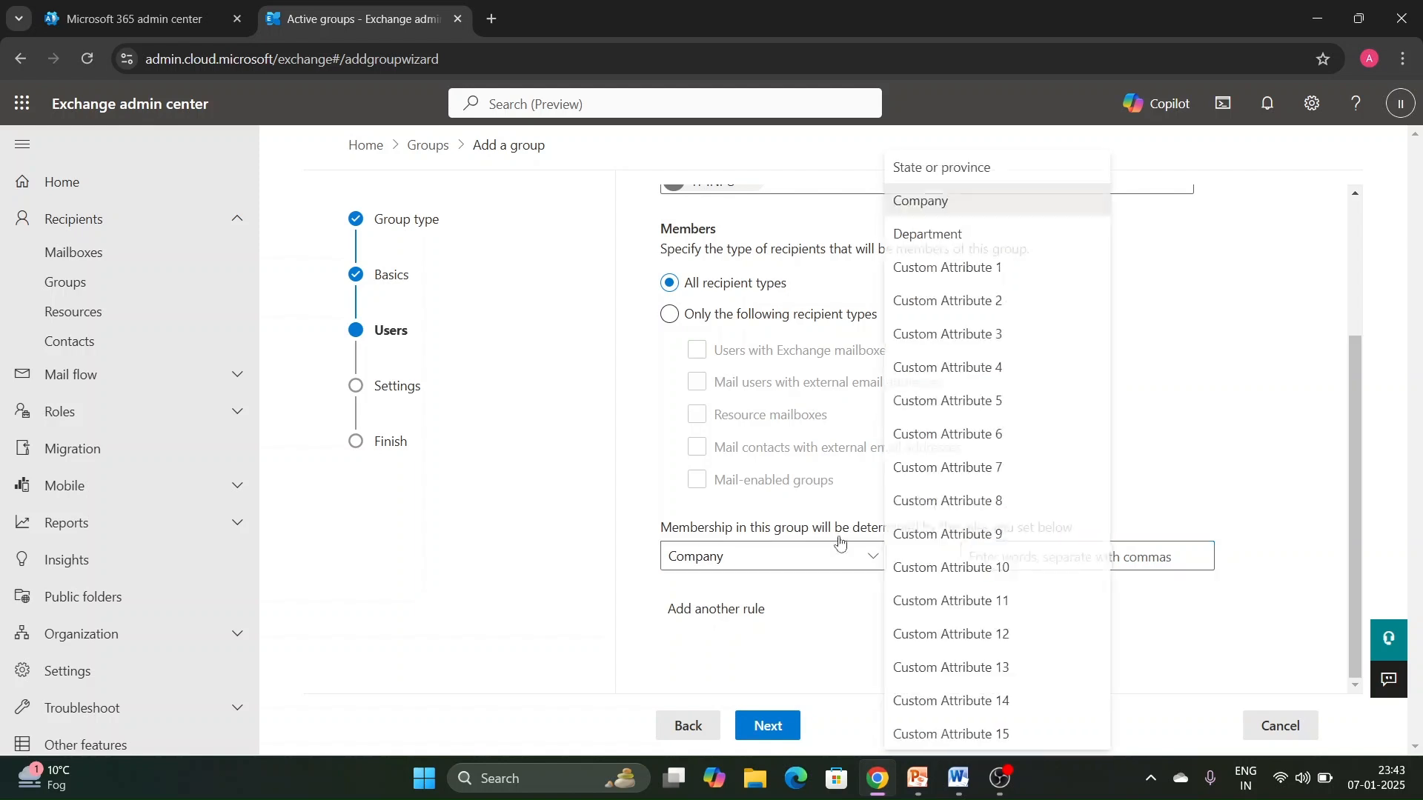
left_click(943, 237)
left_click(1078, 559)
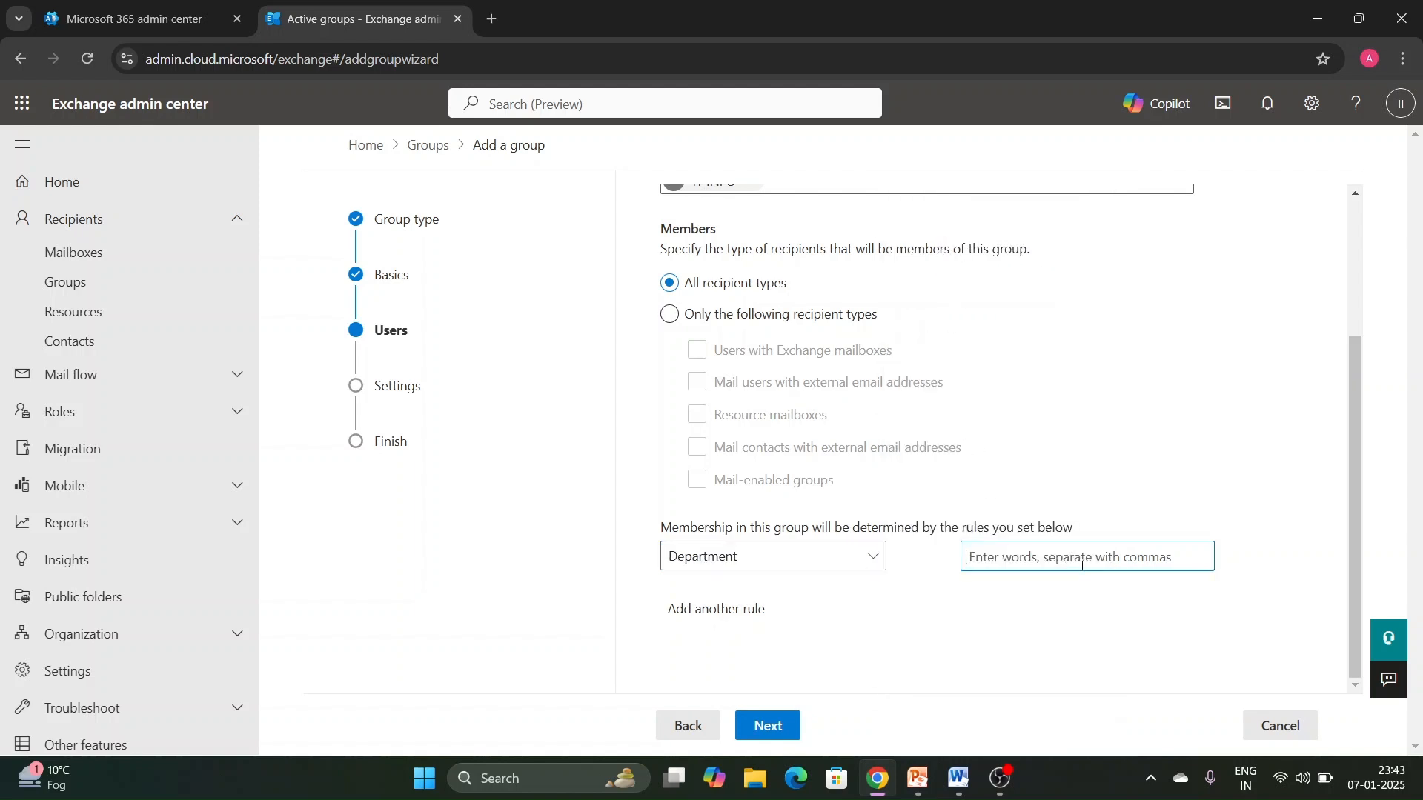
type("HR")
left_click(980, 627)
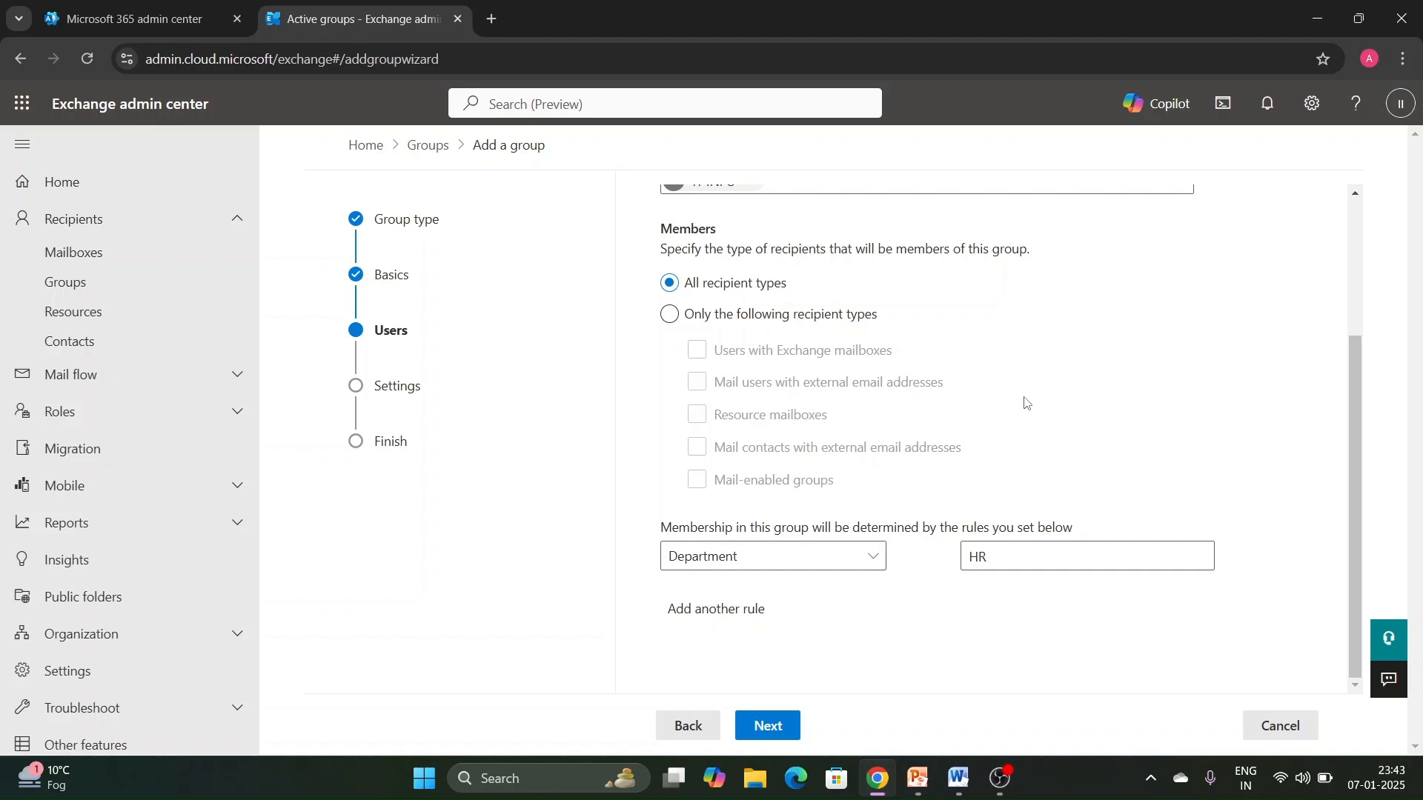
- Add a second membership rule with Custom Attribute 1 set to Delhi, and continue to the group settings
left_click(727, 611)
scroll(904, 452, "down", 1)
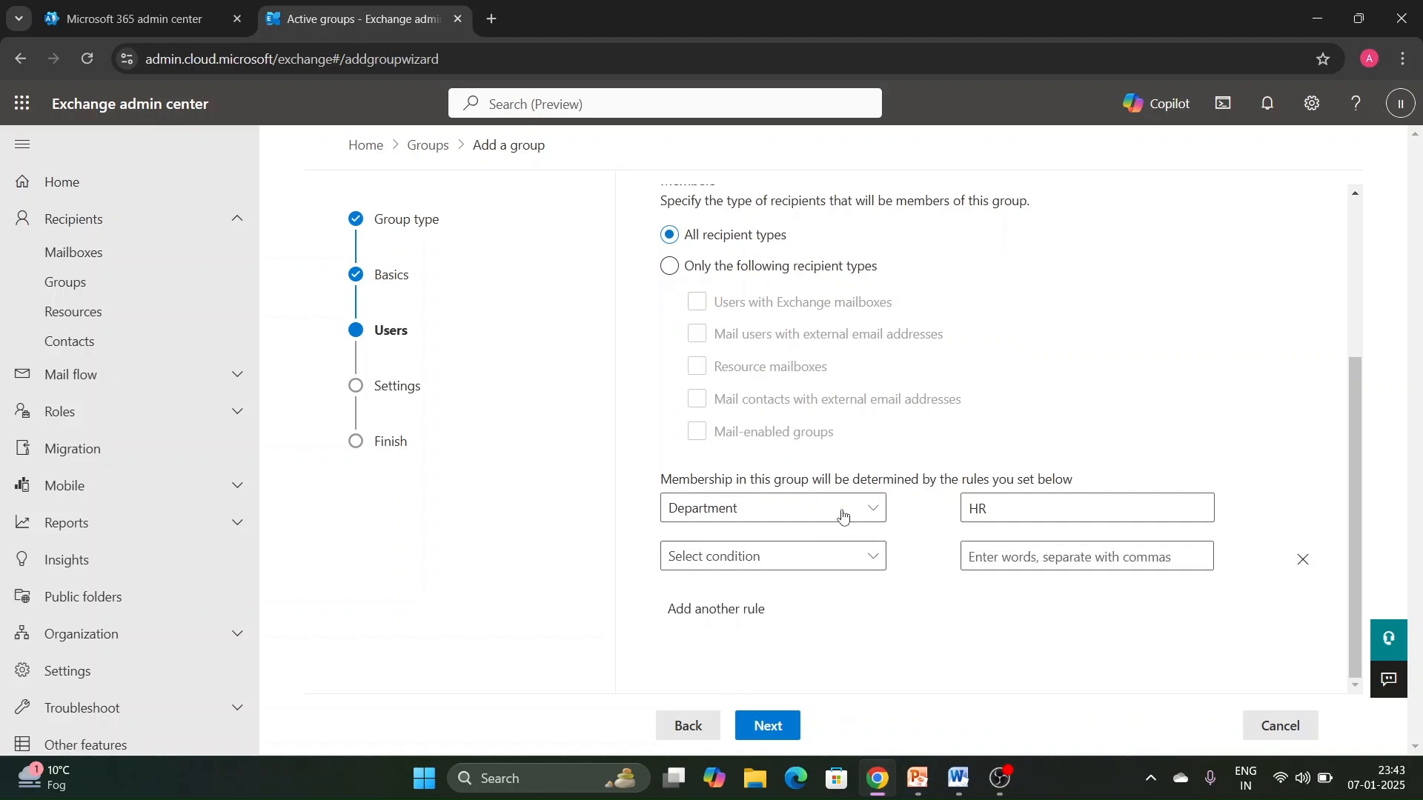
left_click(835, 556)
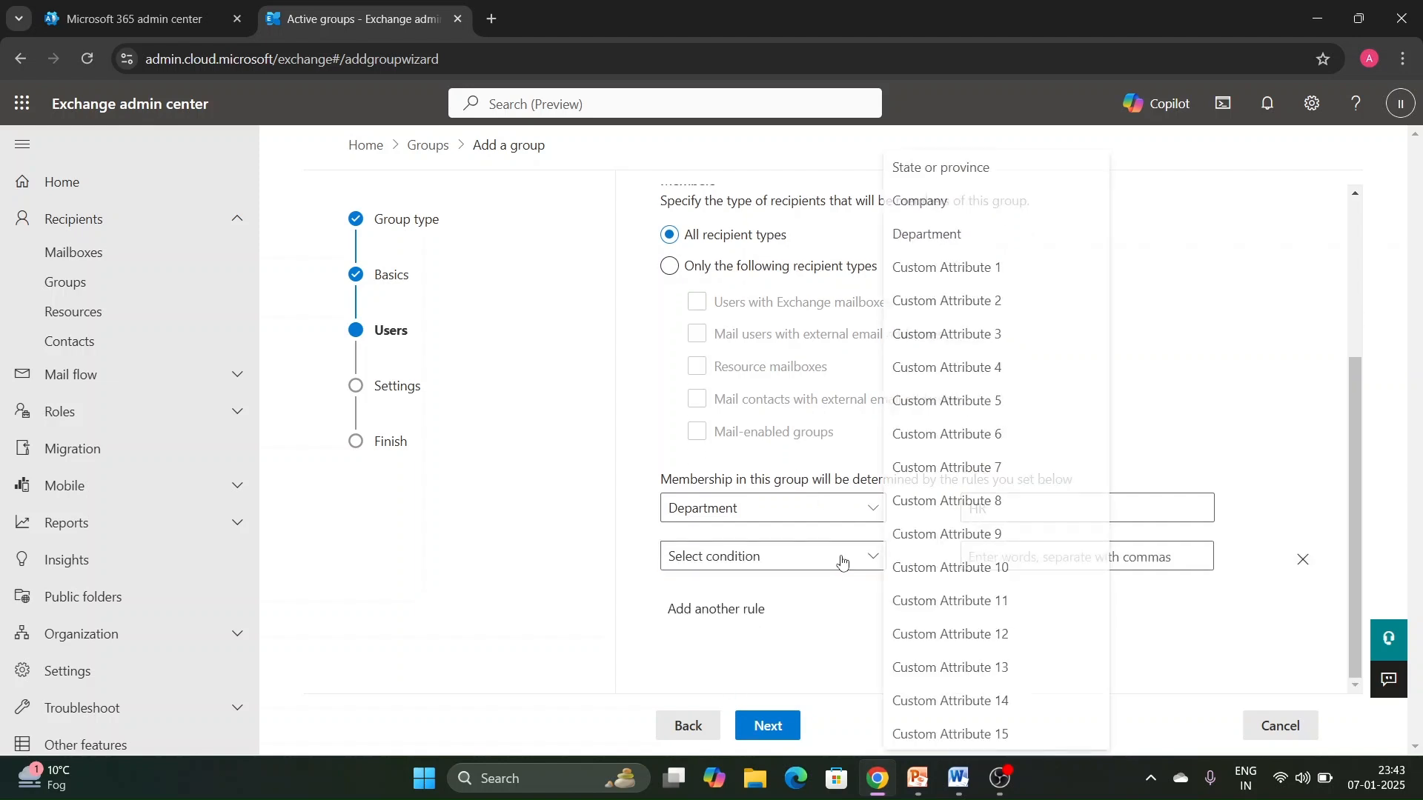
left_click(995, 267)
left_click(1040, 561)
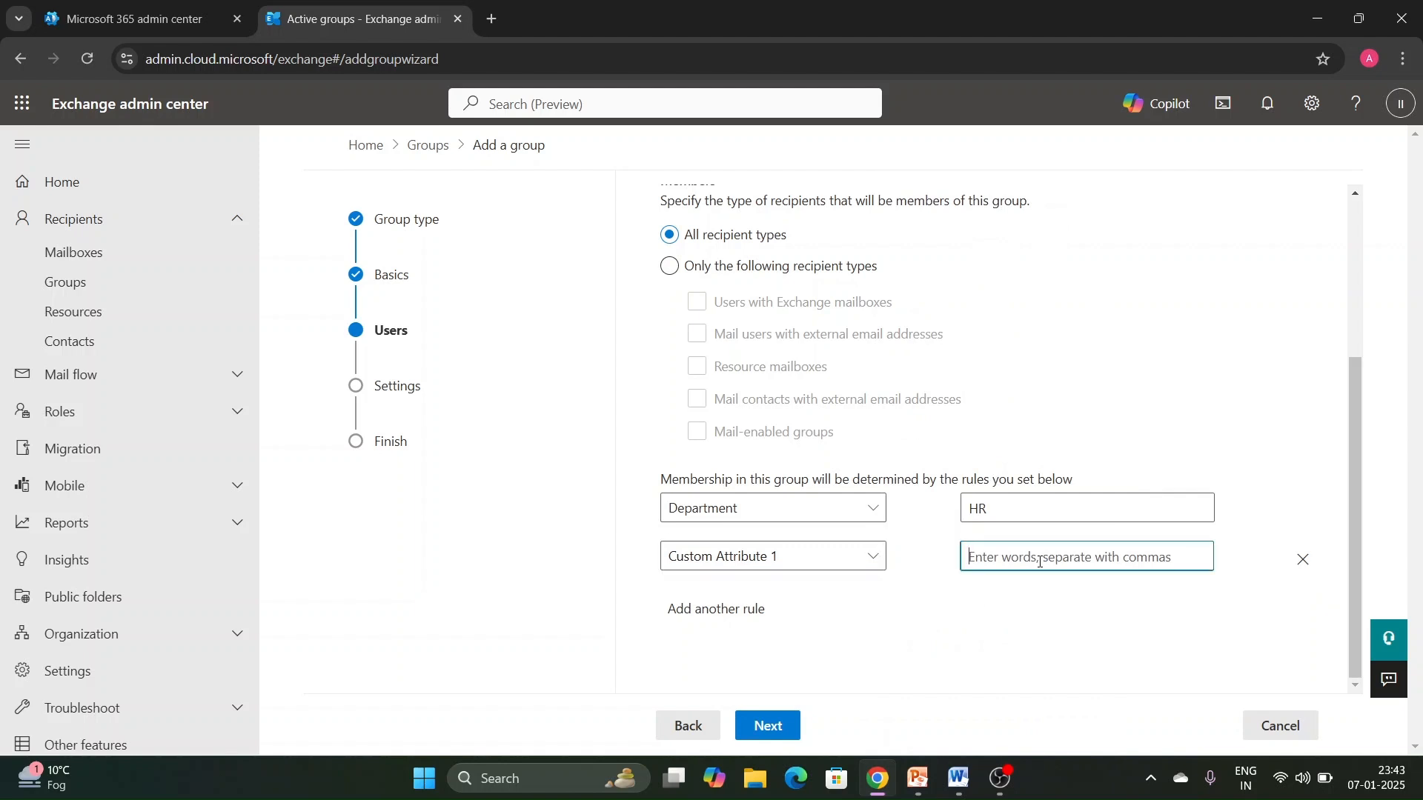
type("Delhi")
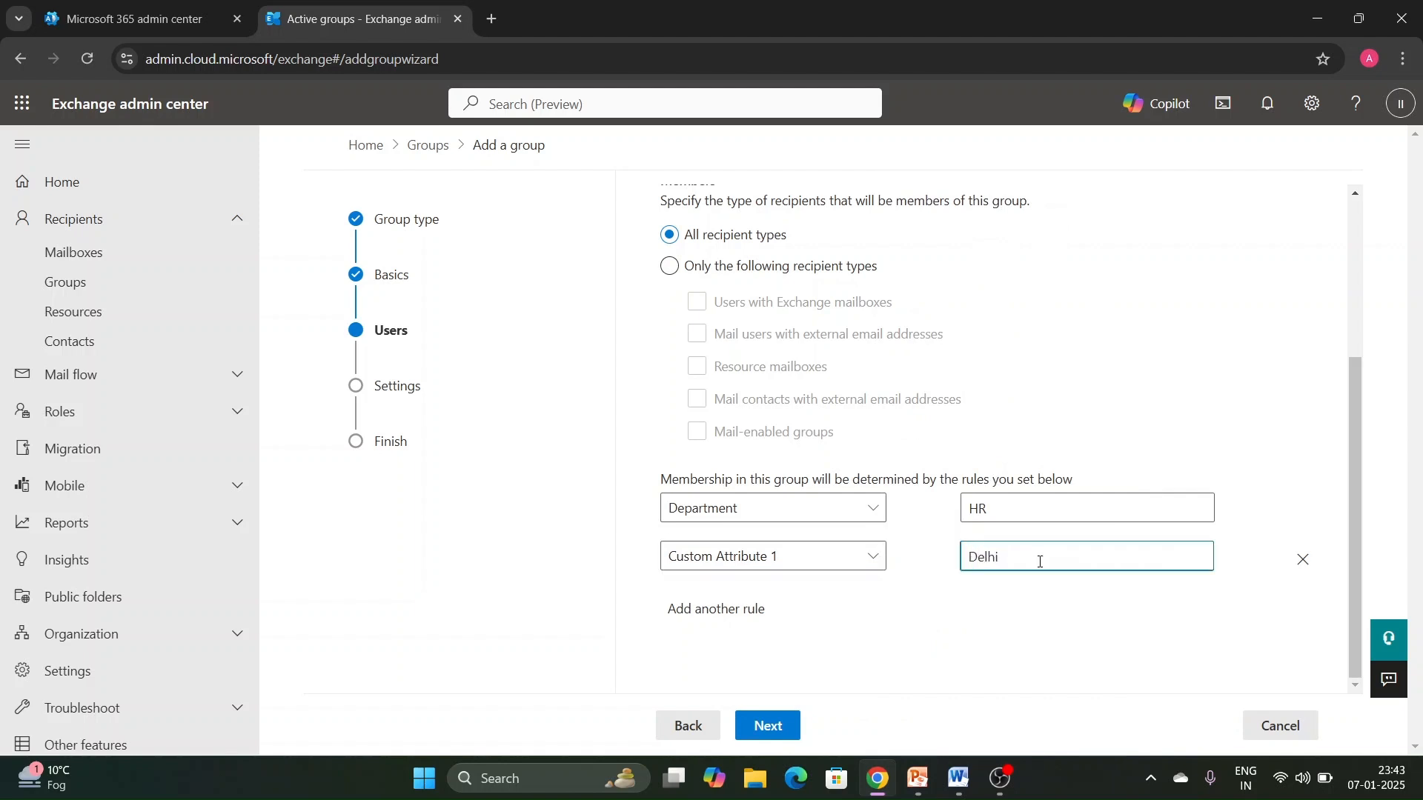
left_click(965, 628)
left_click(767, 725)
- Set the group email alias to Dtest, create the dynamic distribution group and close the wizard
left_click(836, 433)
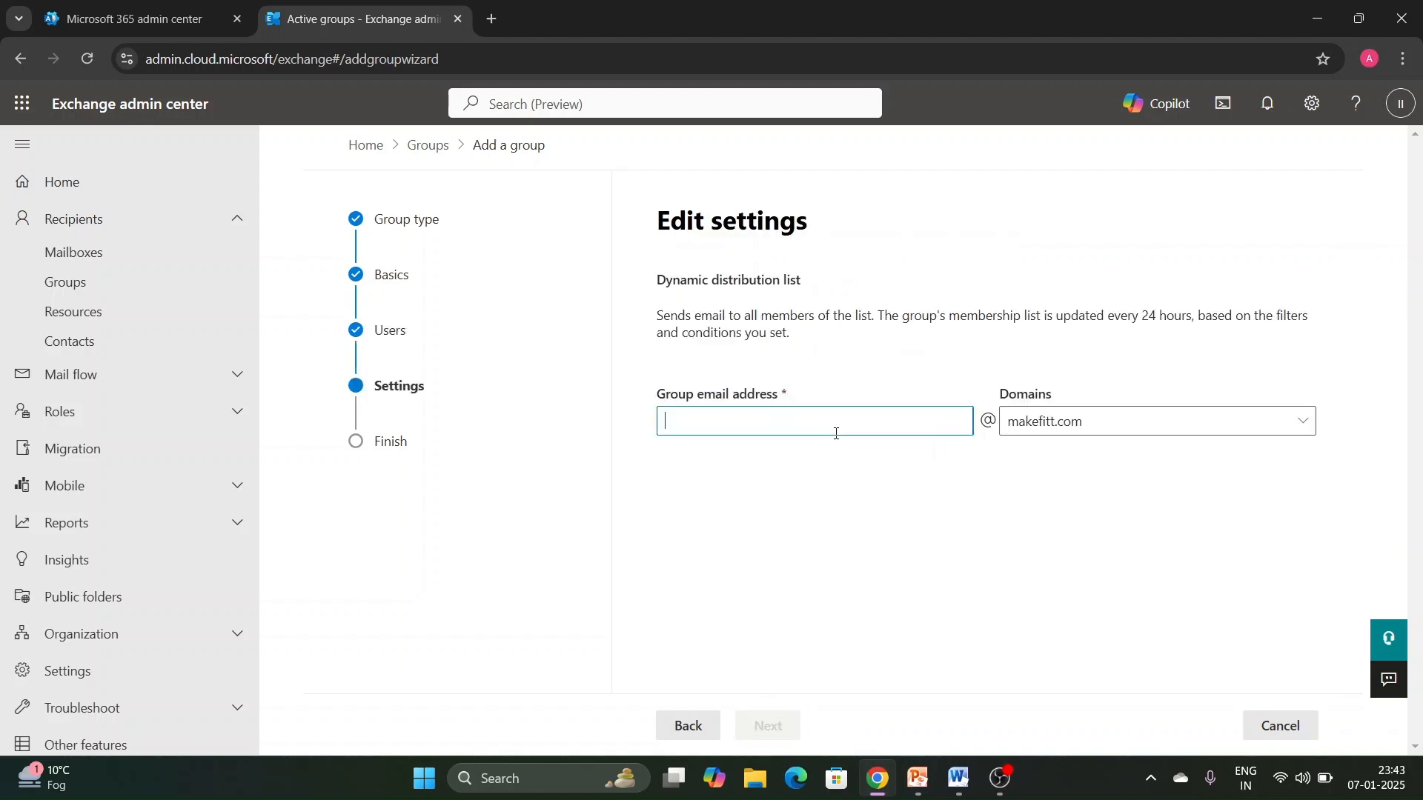
type("Dtest")
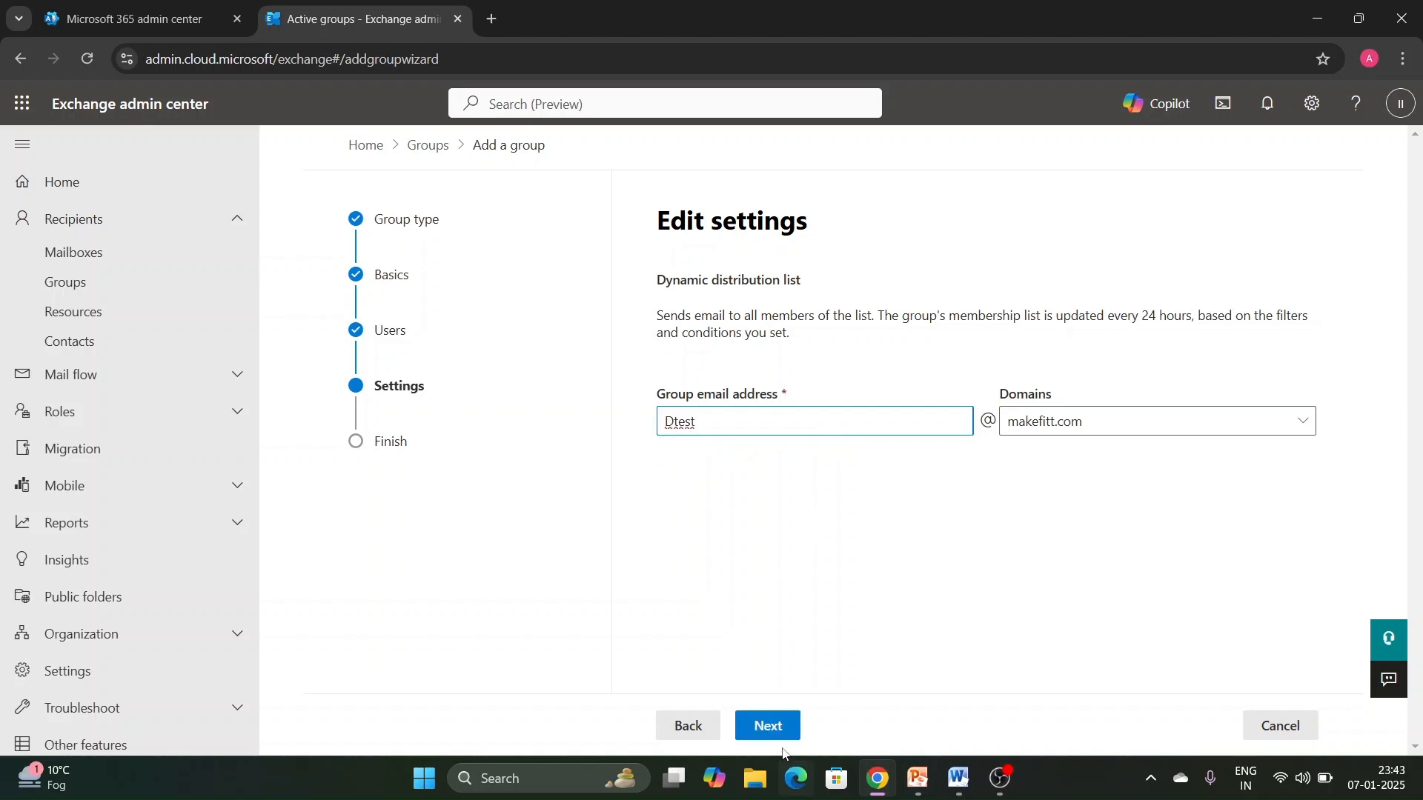
left_click(778, 734)
scroll(814, 594, "down", 1)
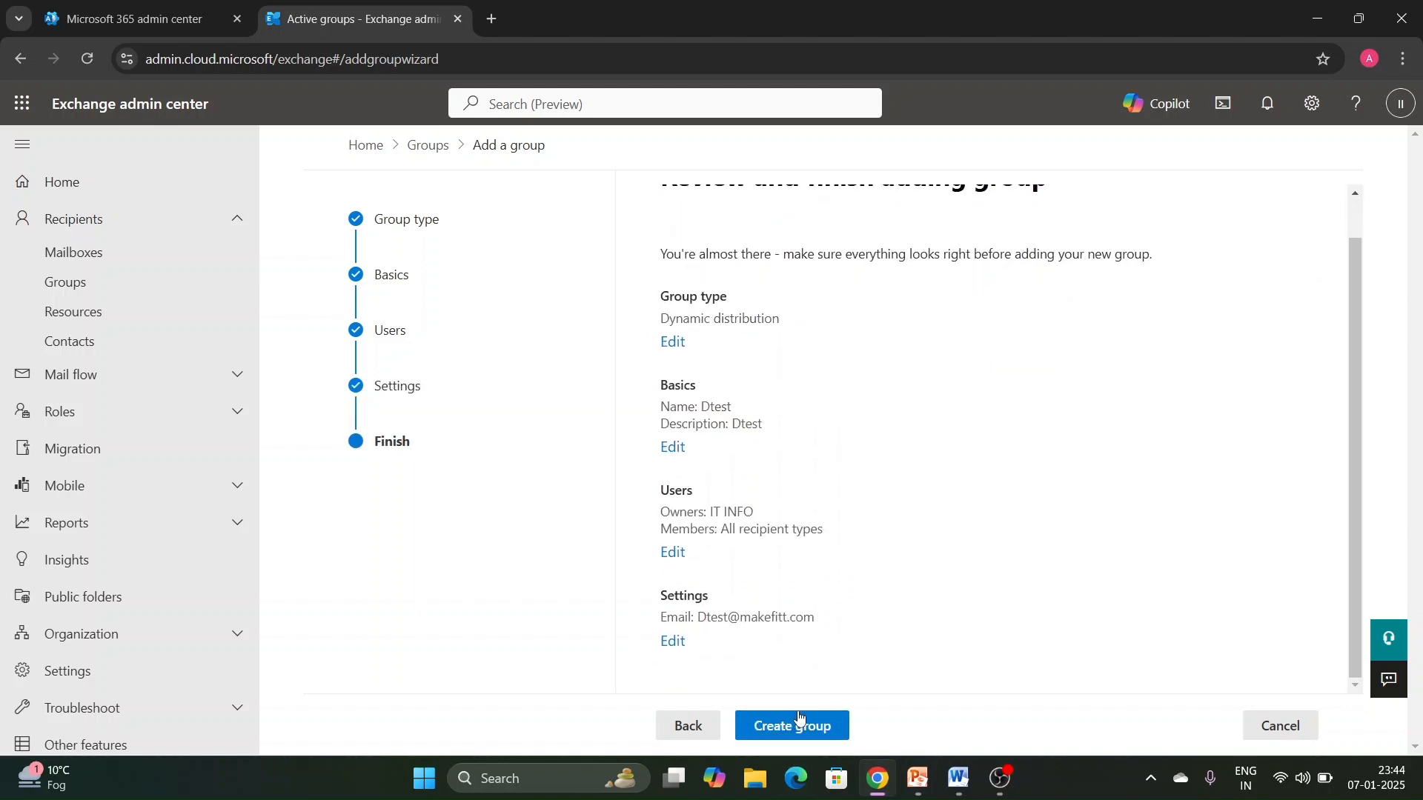
left_click(799, 724)
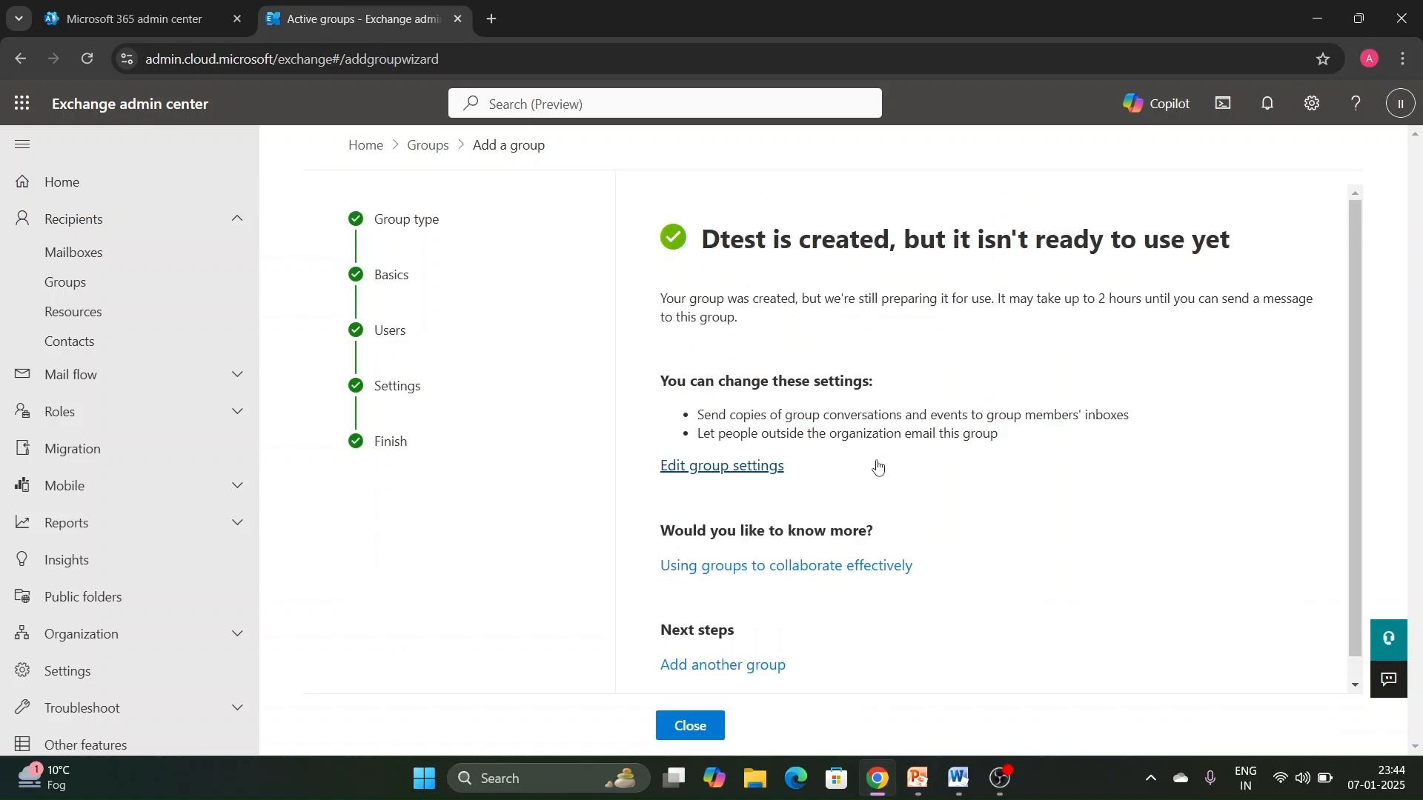
scroll(771, 658, "down", 1)
left_click(701, 728)
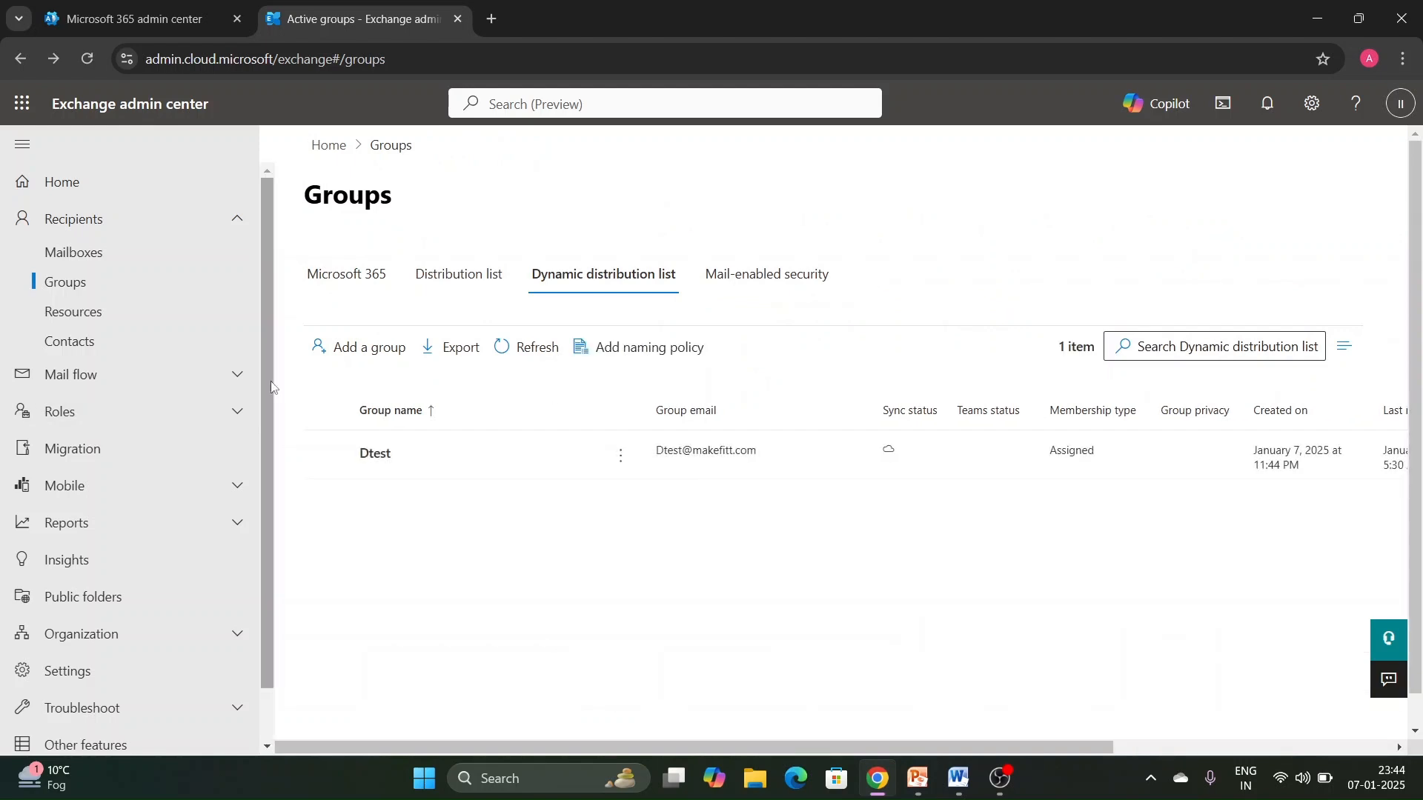
- Switch to the Microsoft 365 admin center and start adding a new user from the active users list
left_click(142, 25)
scroll(96, 334, "up", 4)
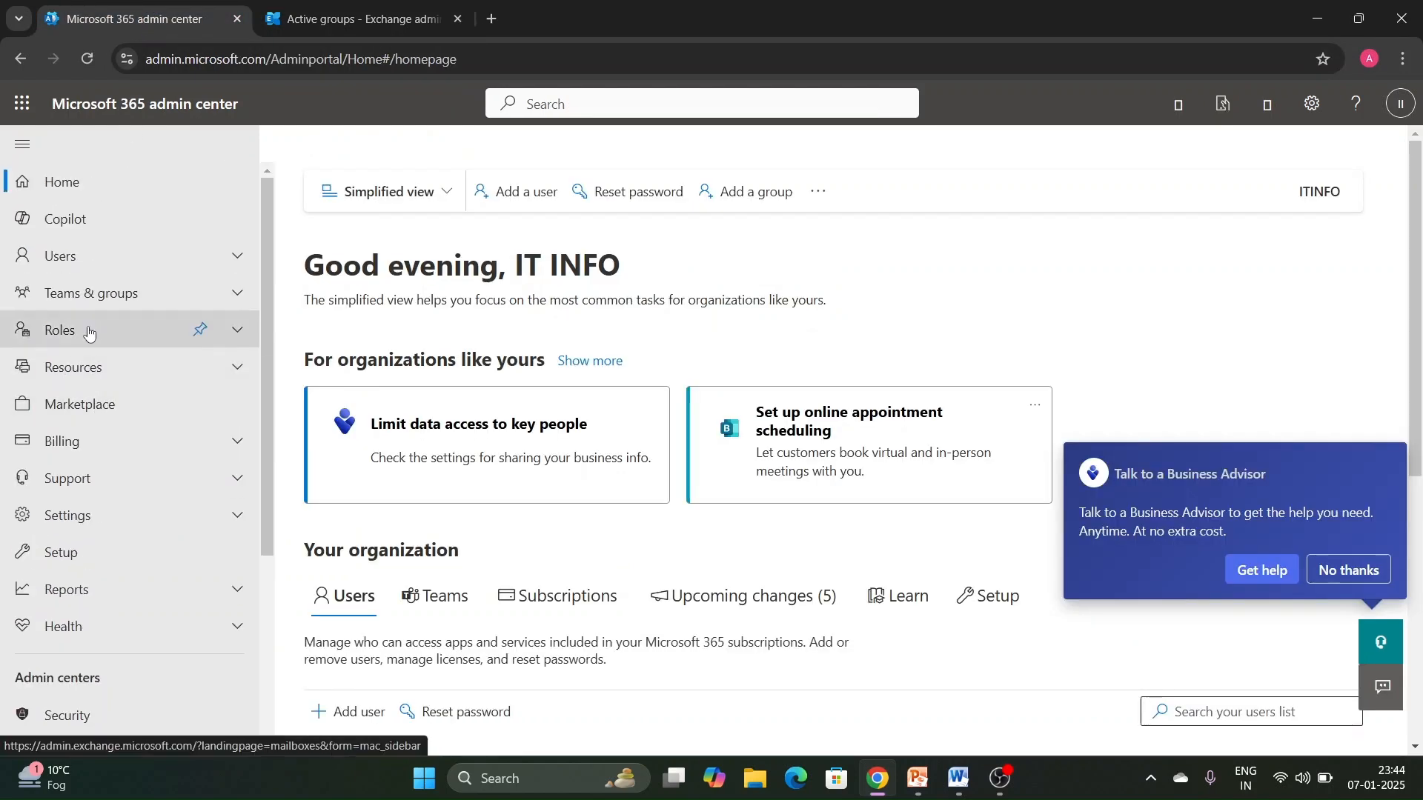
left_click(92, 262)
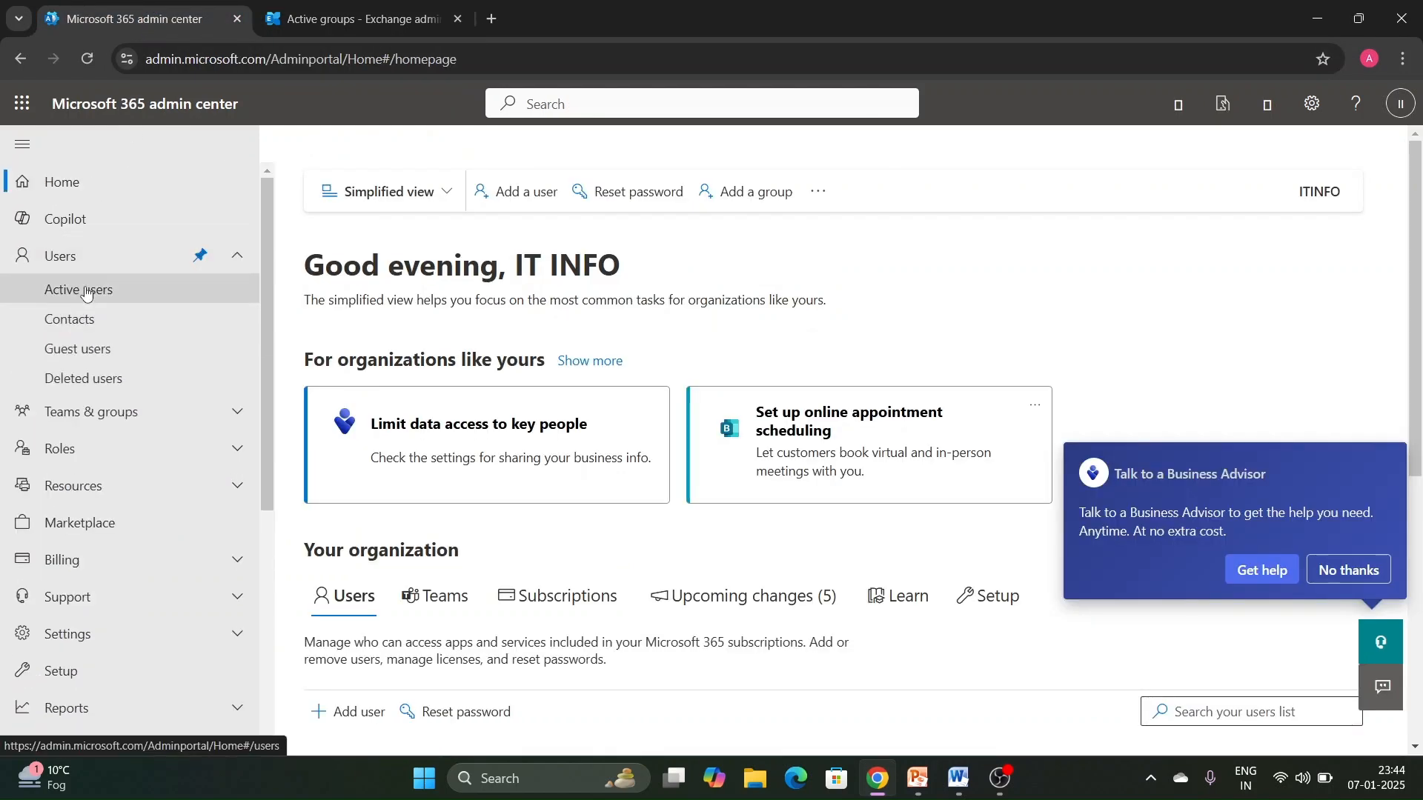
left_click(216, 291)
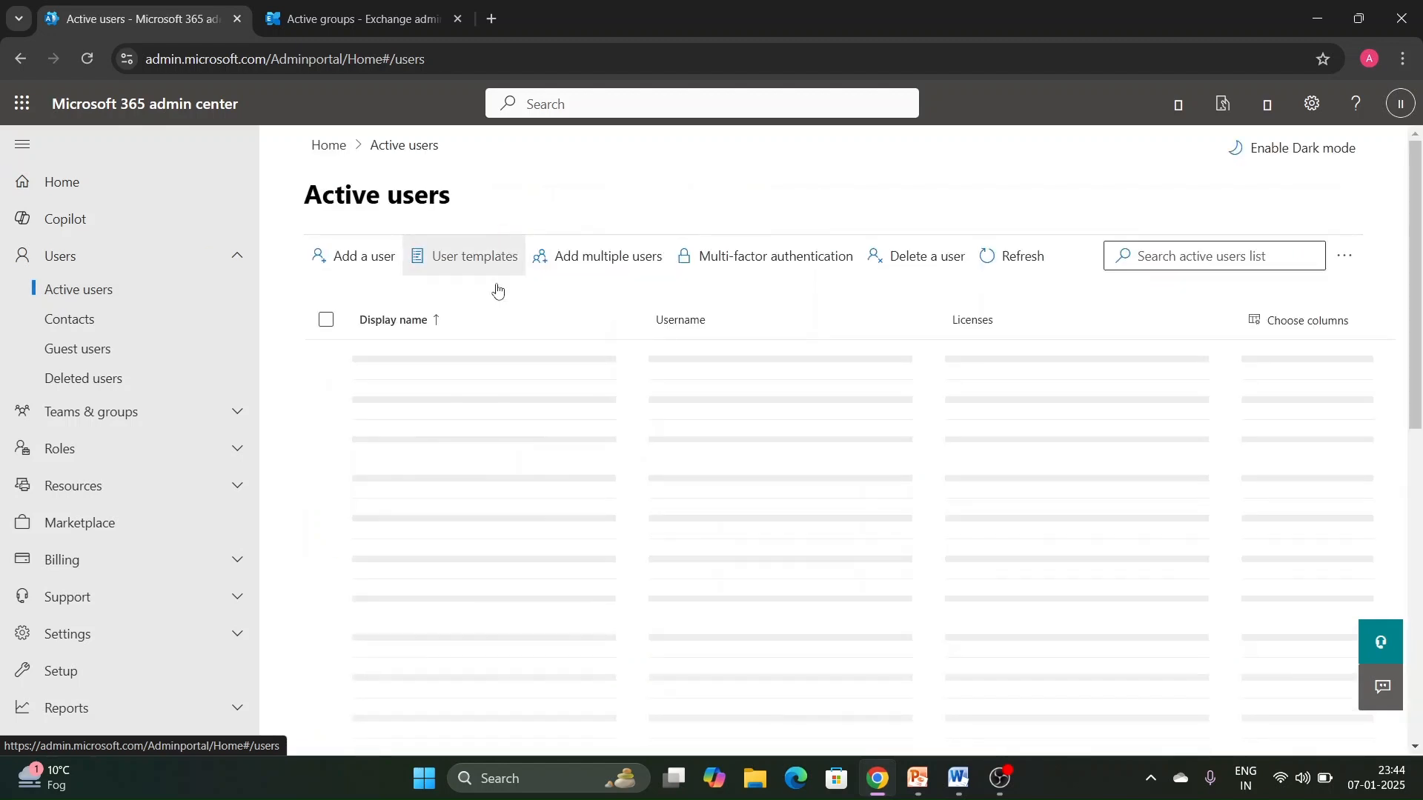
left_click(371, 256)
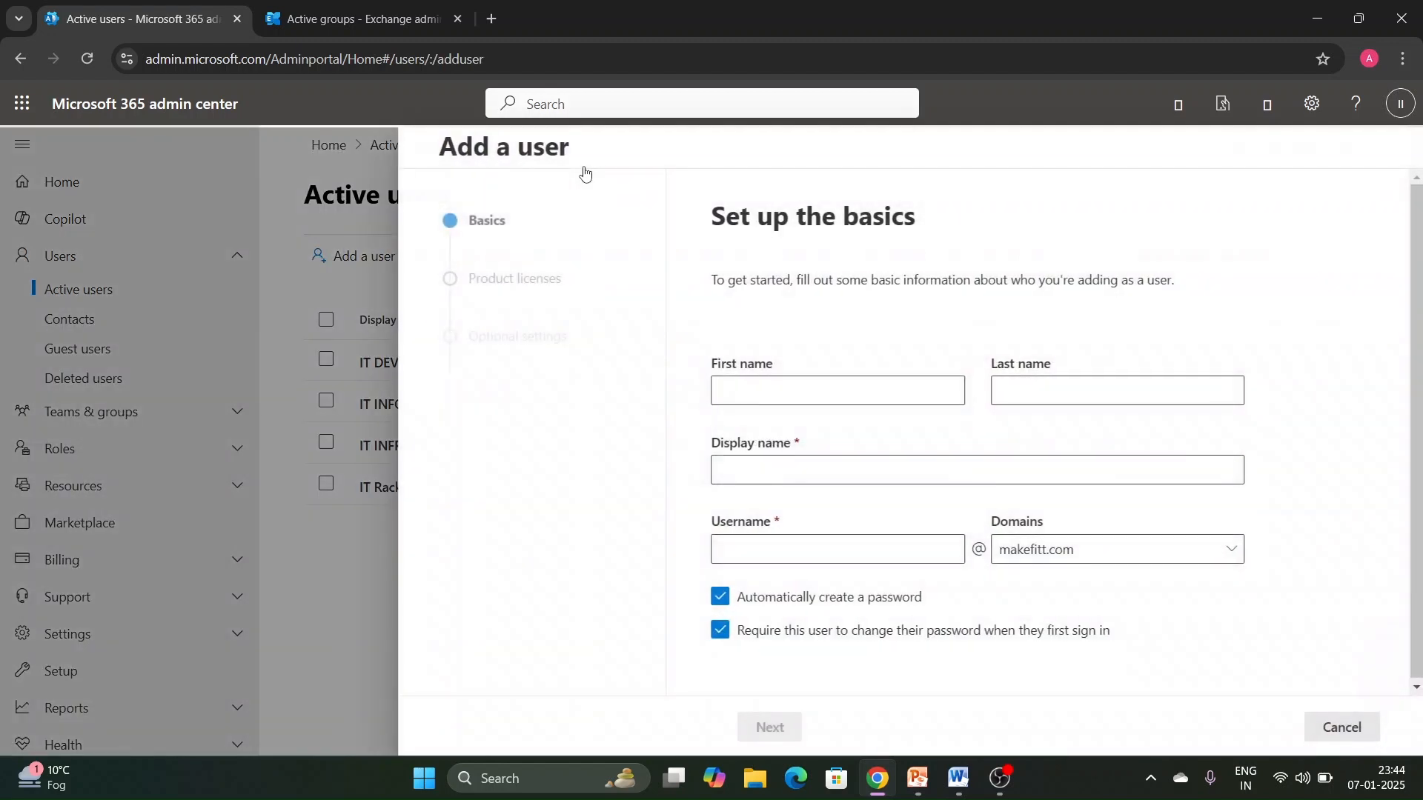
- Enter IT as the new user's first name, DOC as the last name and ITDOC as the username
left_click(751, 406)
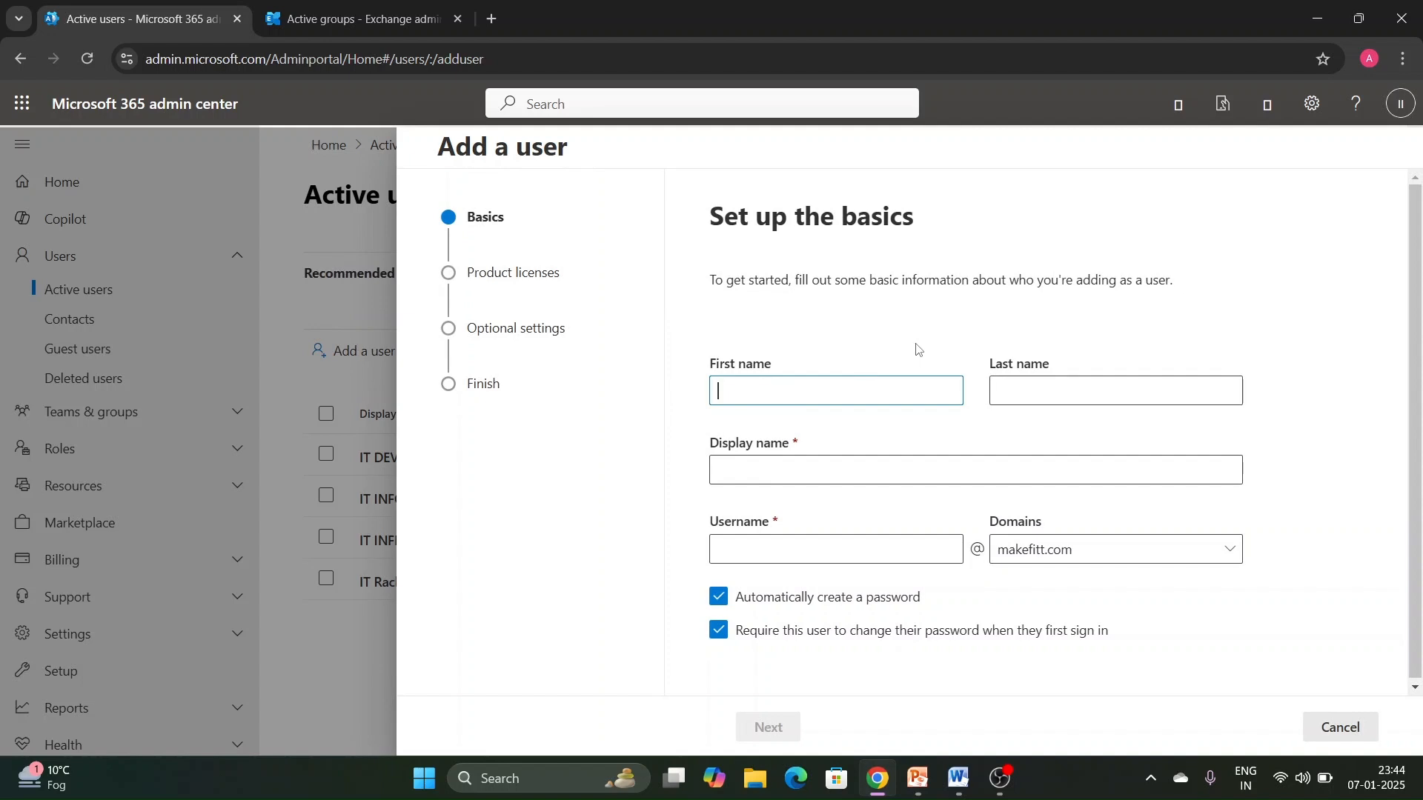
type("IT")
key("Tab")
type("DOC")
key("Tab")
key("Tab")
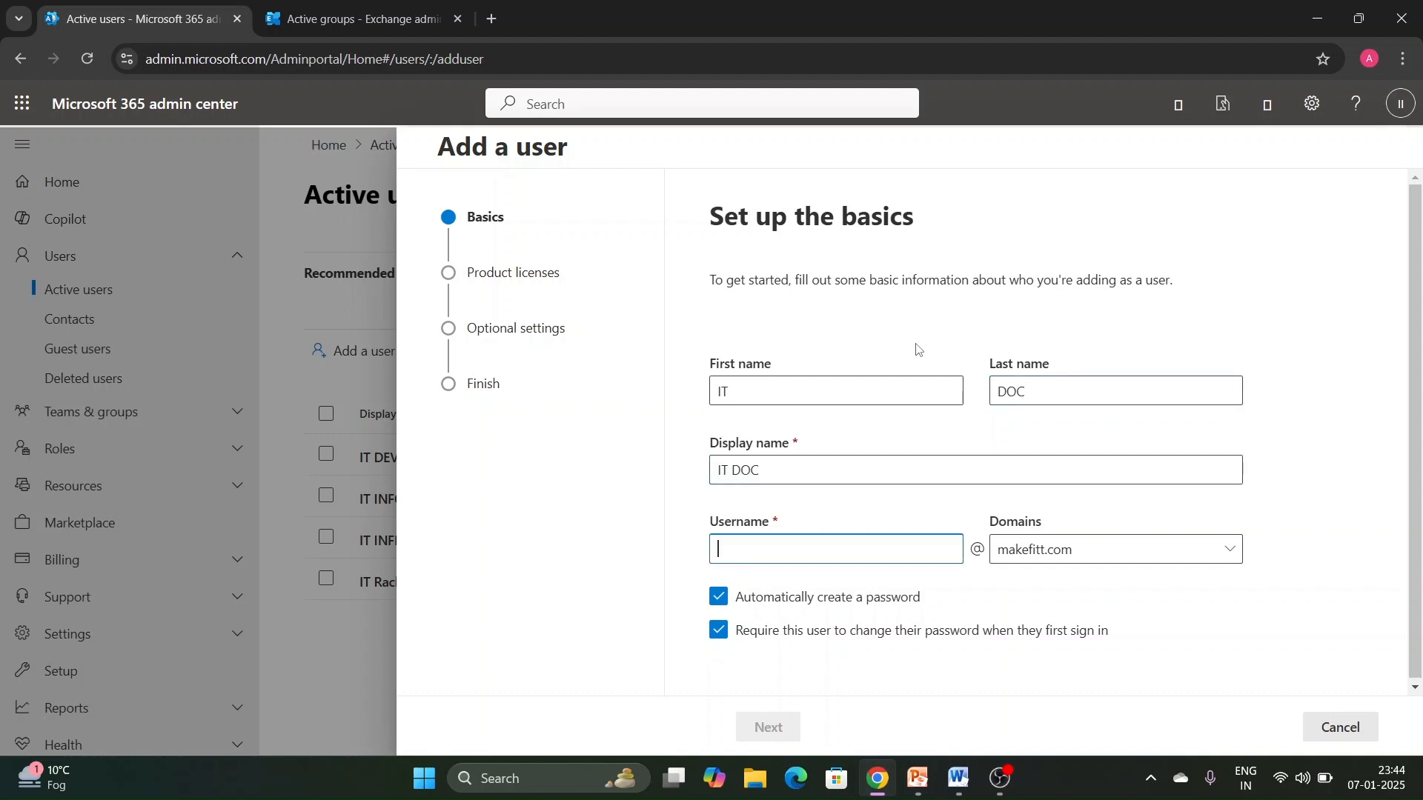
type("ITDOC")
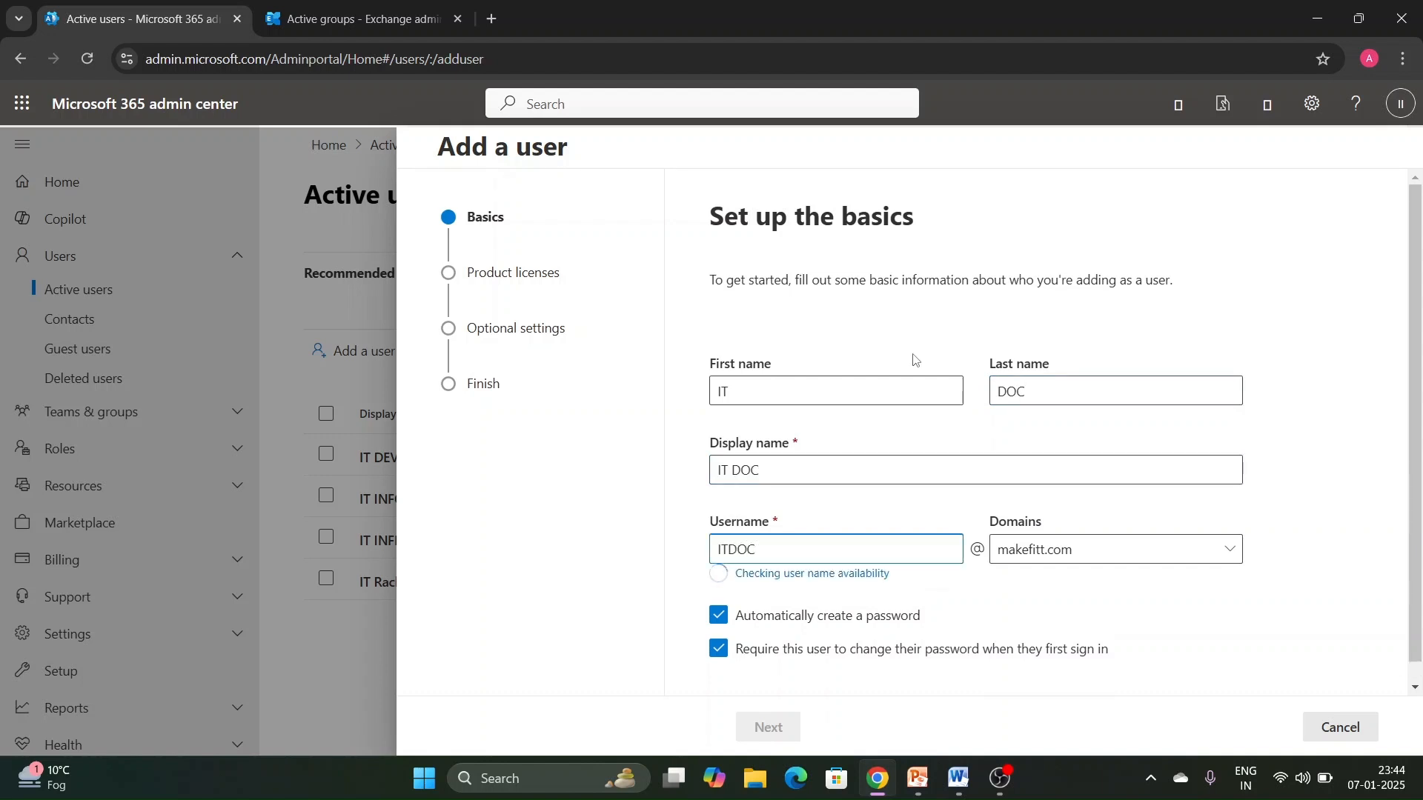
- Turn off automatic password creation, enter the account password for the new user, and continue to product licenses
left_click(896, 598)
scroll(892, 600, "down", 2)
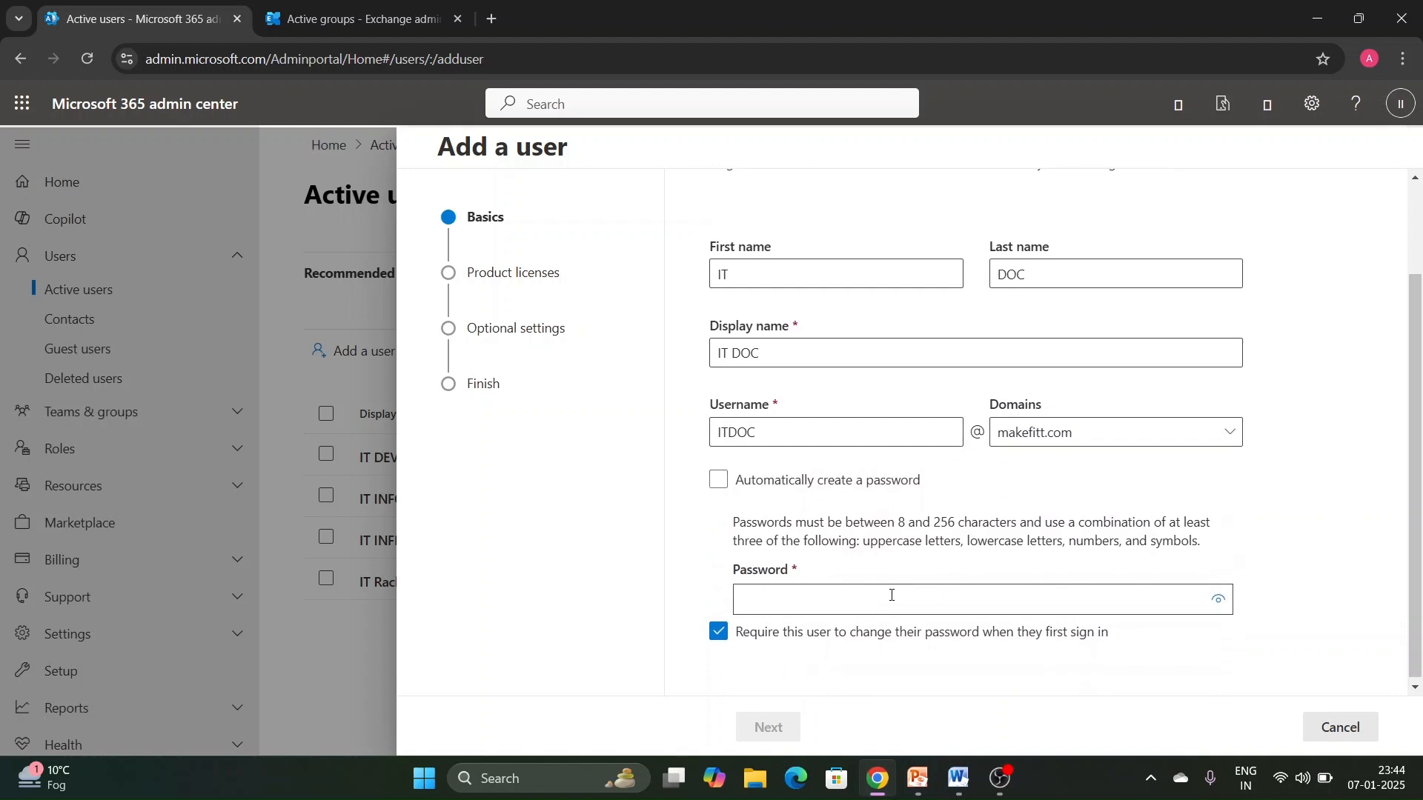
left_click(892, 603)
type("••")
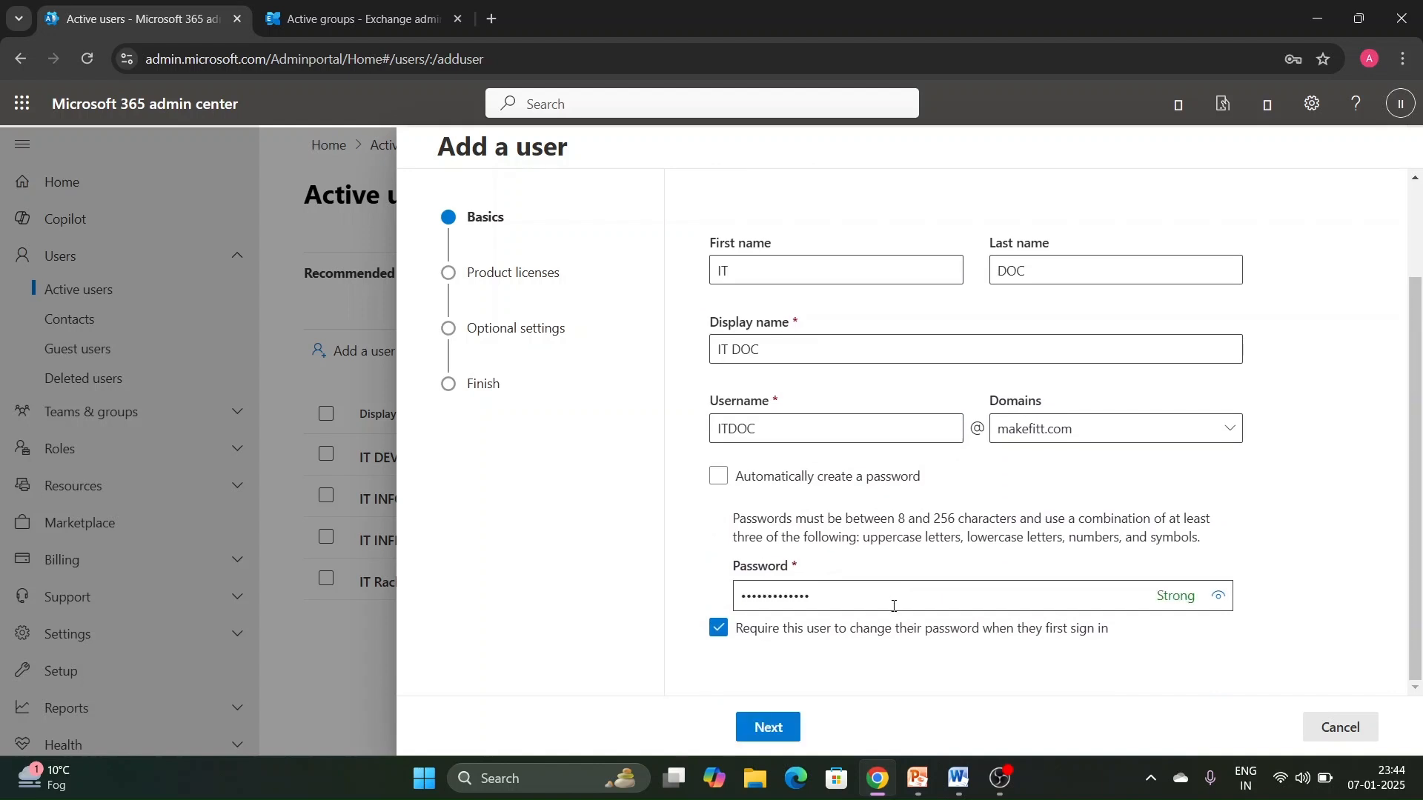
key("BackSpace")
key("BackSpace")
key("BackSpace")
key("BackSpace")
key("BackSpace")
key("BackSpace")
key("BackSpace")
key("BackSpace")
key("BackSpace")
key("BackSpace")
key("BackSpace")
key("BackSpace")
key("BackSpace")
type("••••••••••••")
left_click(775, 735)
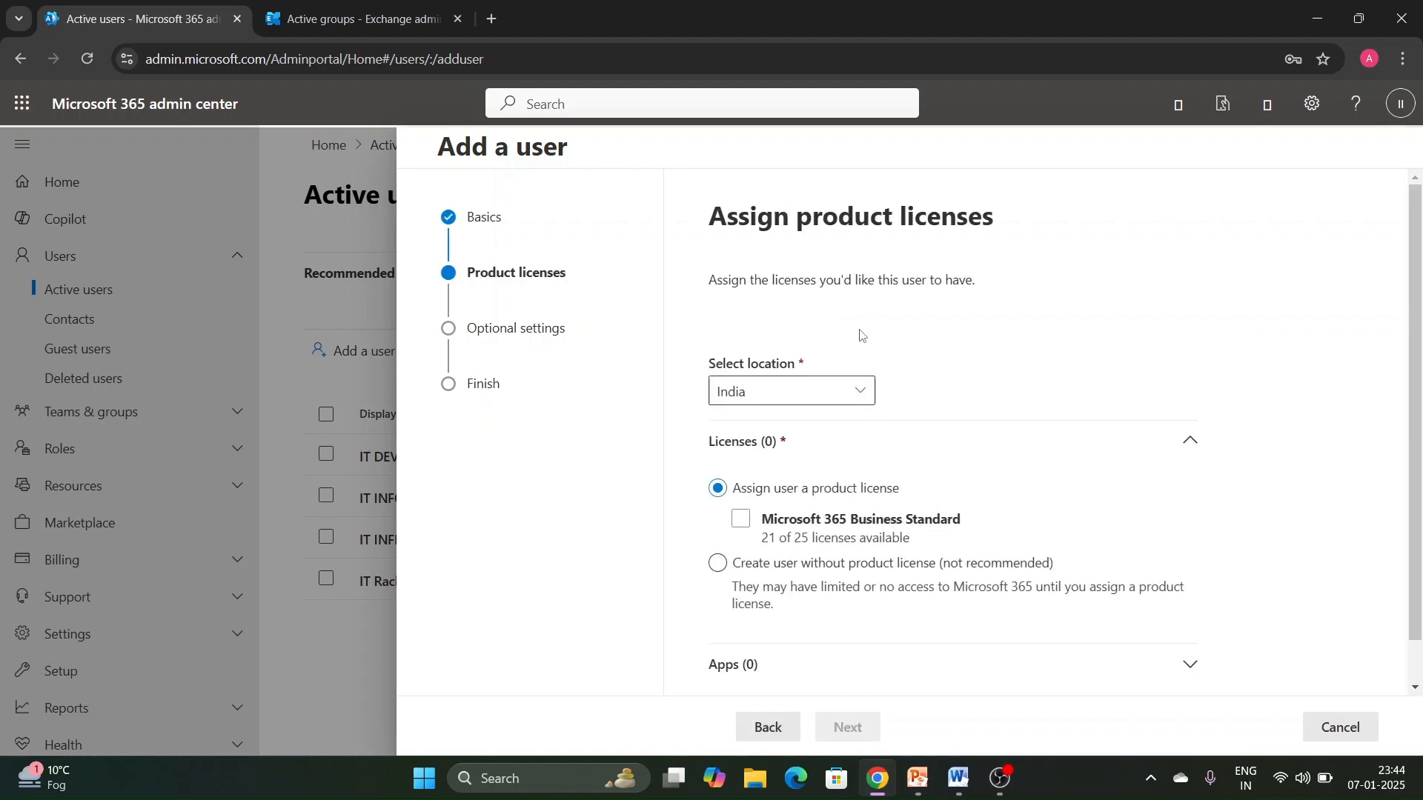
- Assign the Microsoft 365 Business Standard license to the new user and continue to the optional settings
scroll(862, 335, "down", 1)
left_click(796, 349)
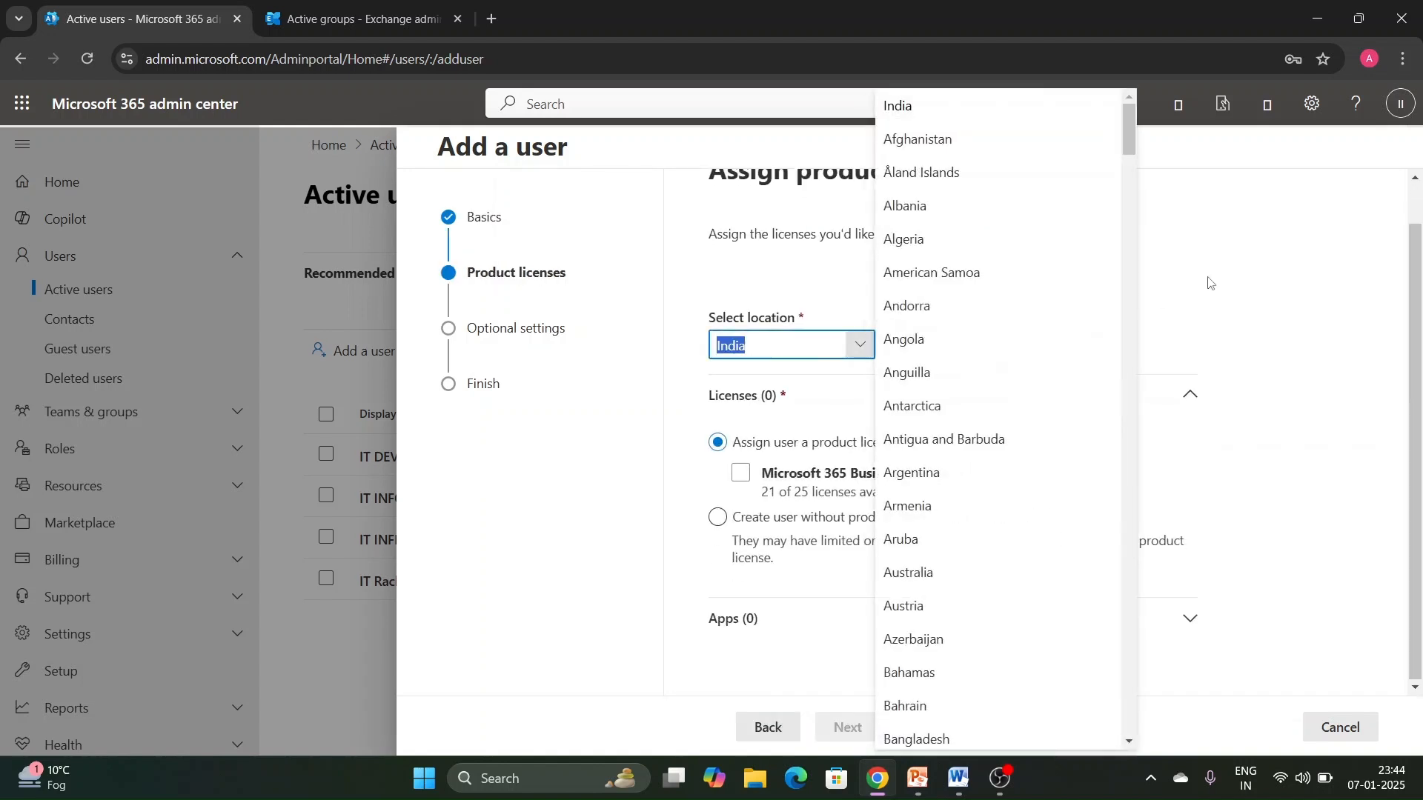
key("Escape")
left_click(741, 473)
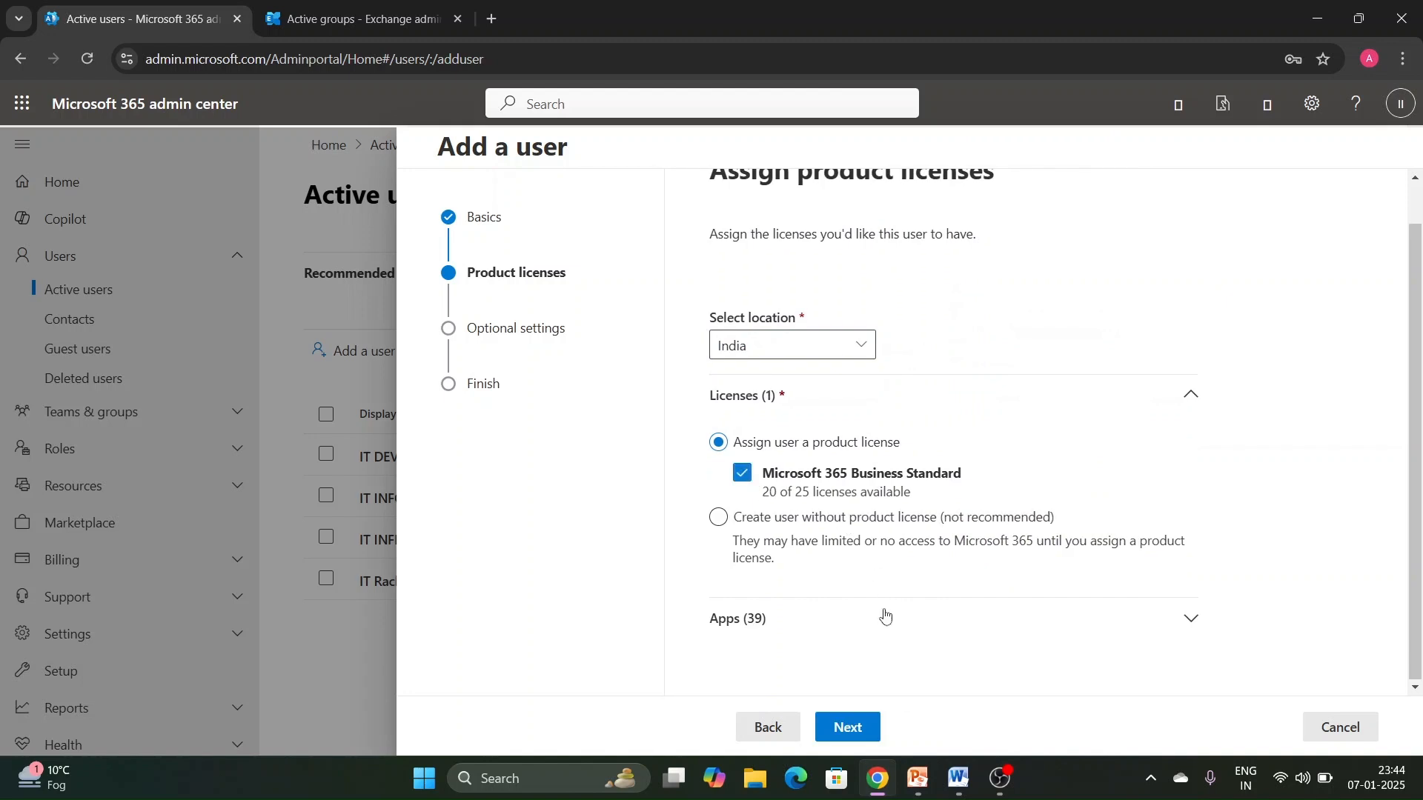
left_click(853, 725)
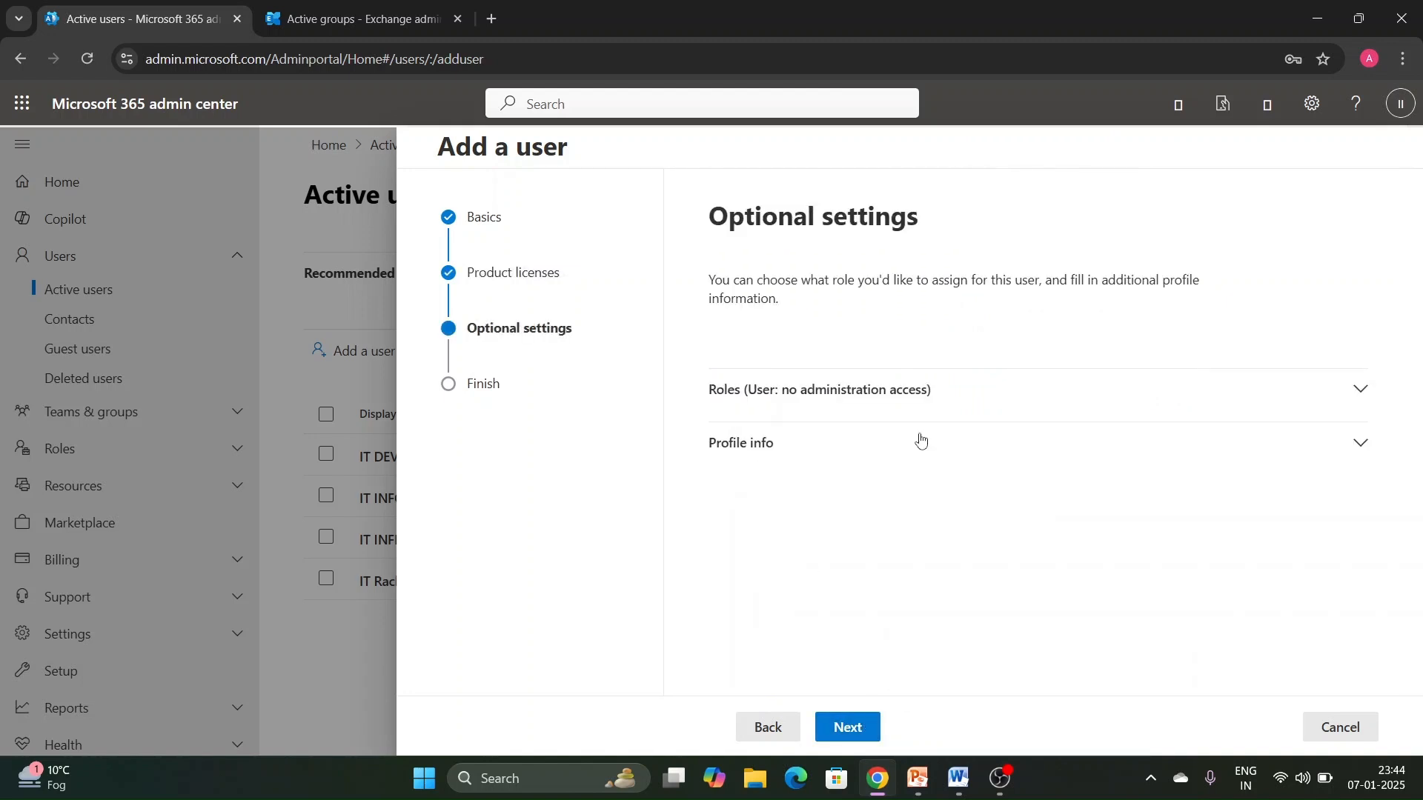
- In the user's profile info, set the job title to HR head and the department to HR
left_click(932, 391)
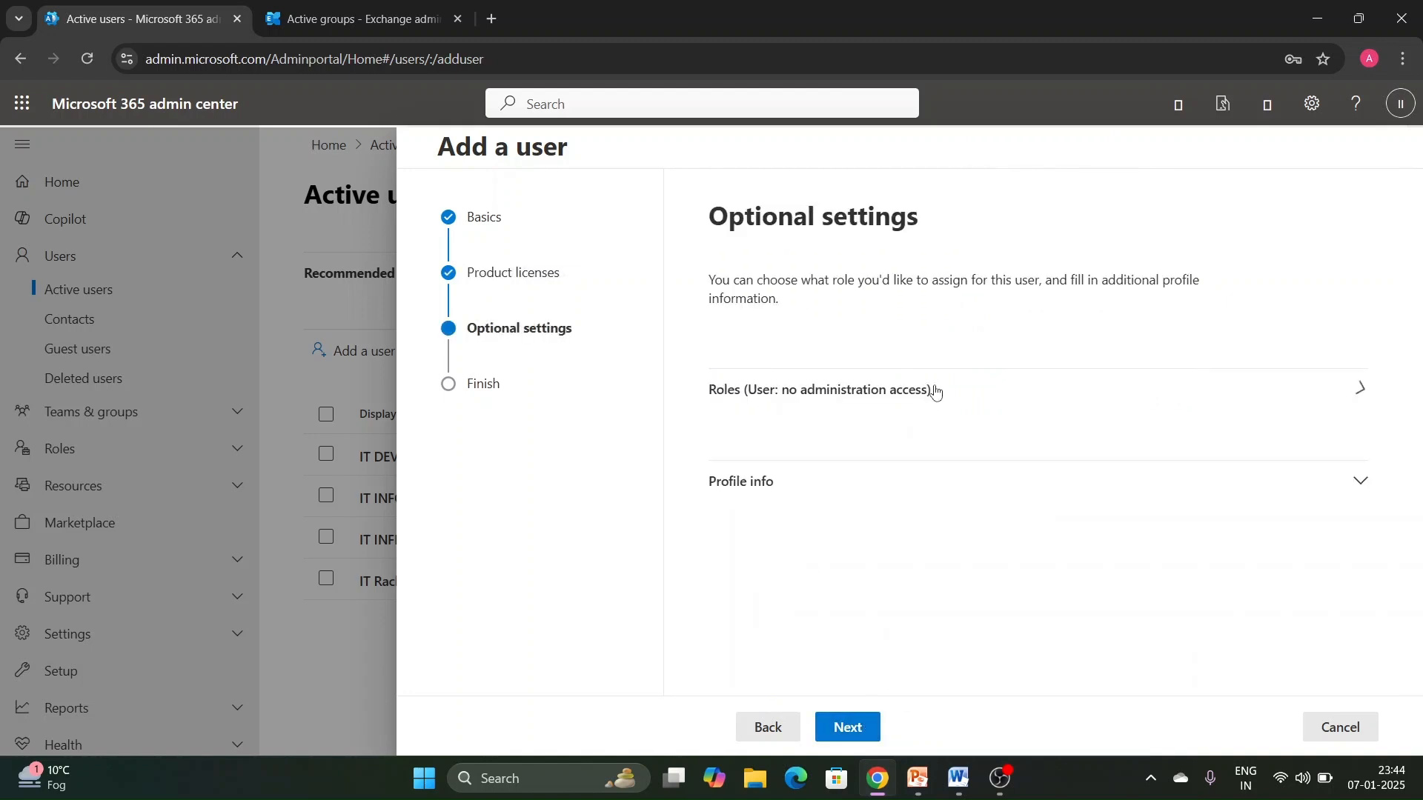
left_click(839, 400)
left_click(836, 454)
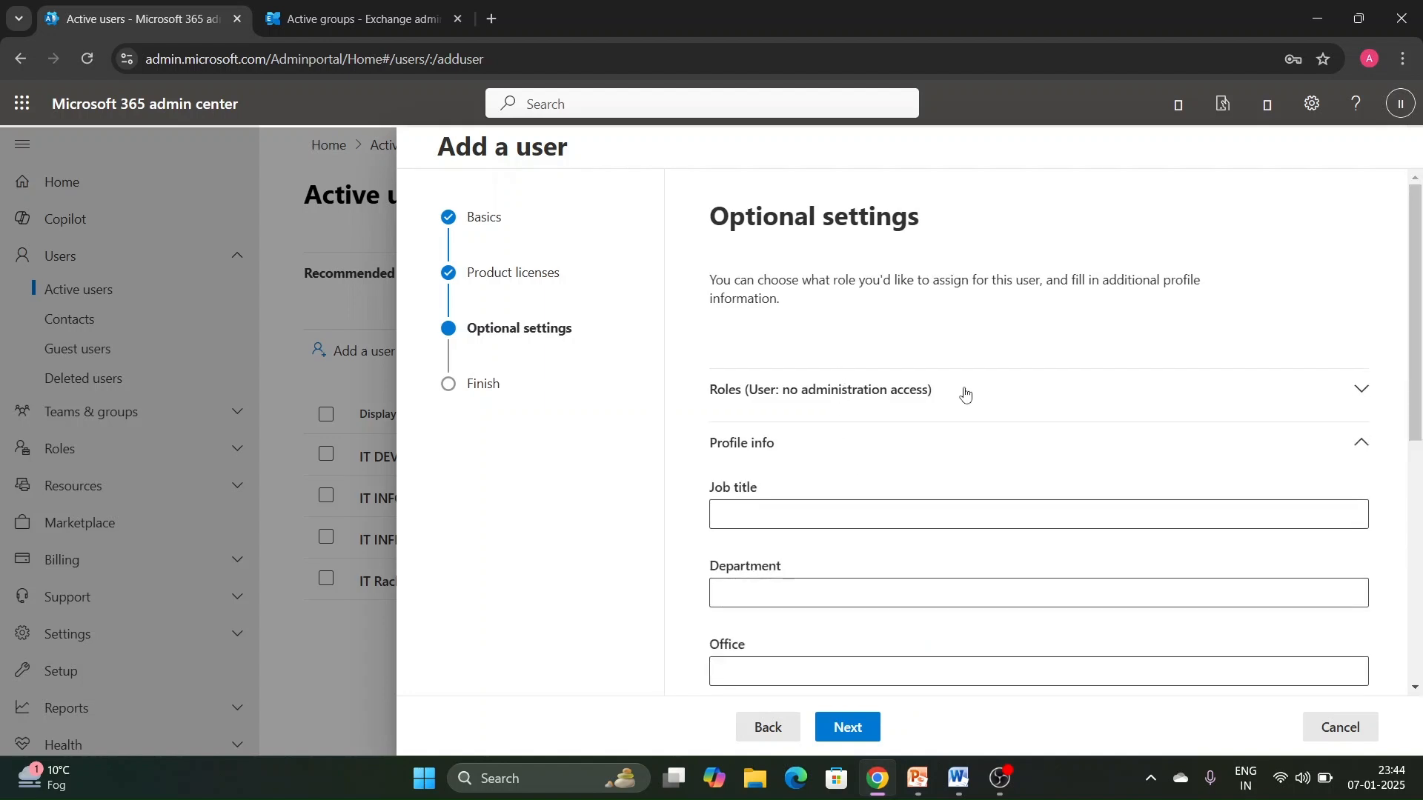
scroll(964, 392, "down", 3)
left_click(760, 323)
type("HR head")
key("Tab")
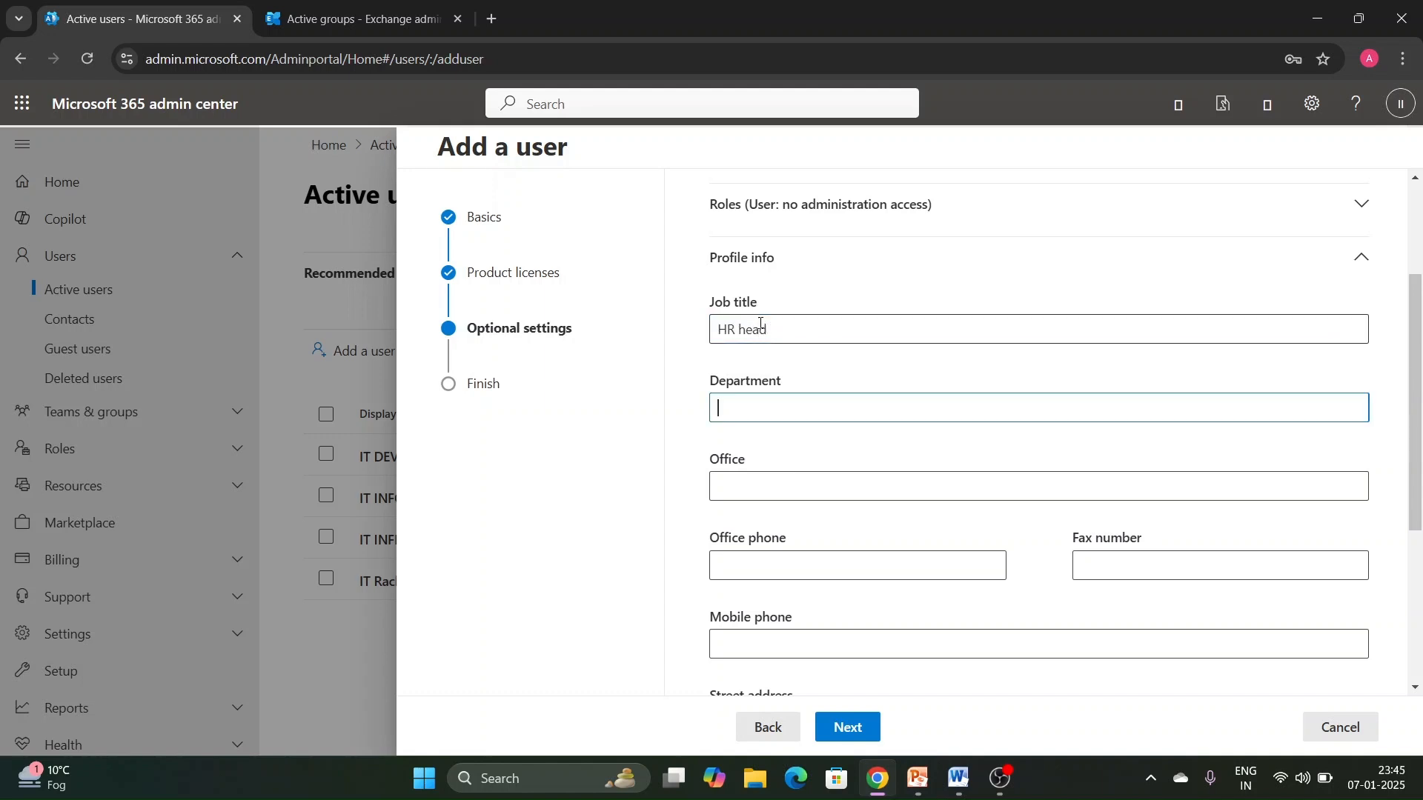
type("HR")
- Set the user's office to DELHI and review the remaining profile info fields
left_click(795, 482)
type("DELHI")
scroll(645, 524, "up", 1)
left_click(681, 489)
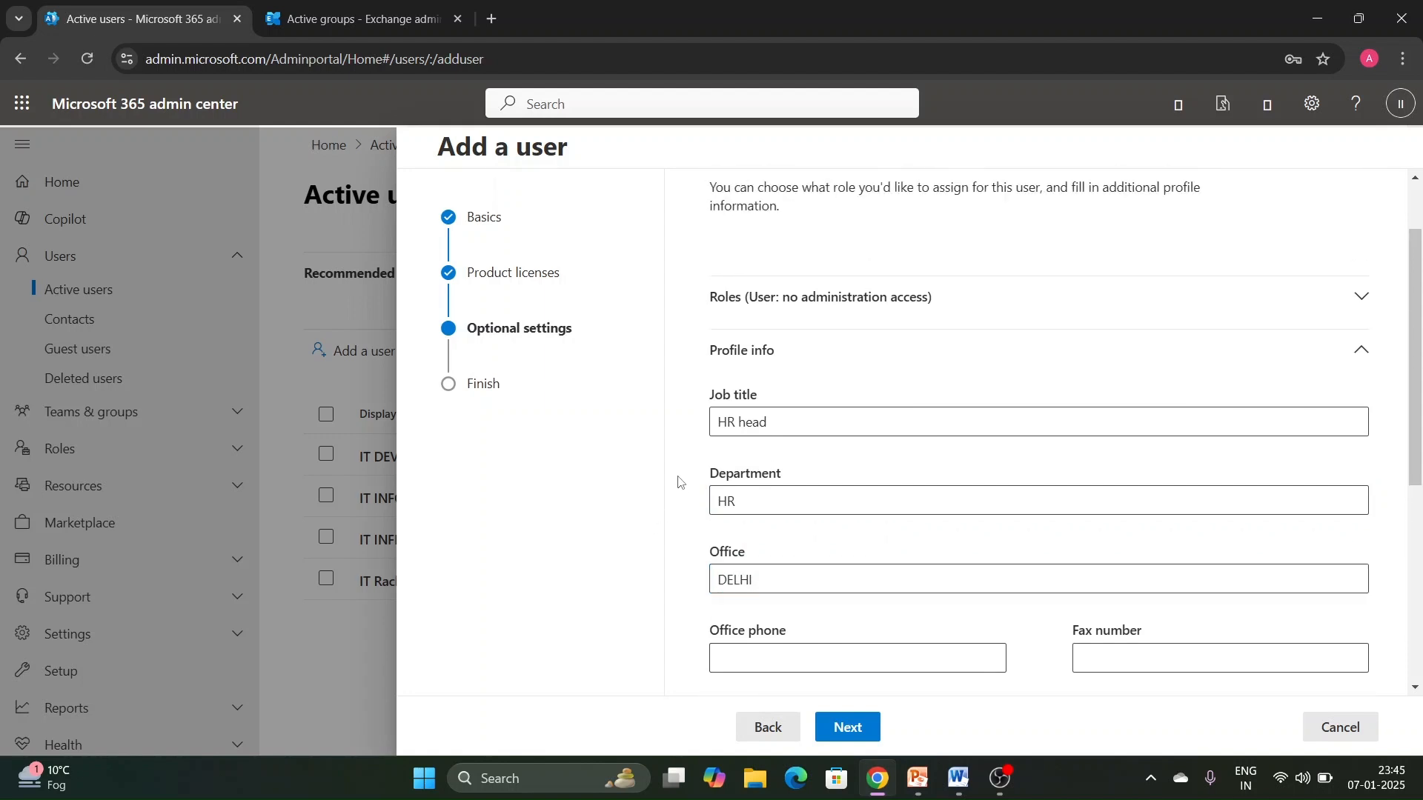
scroll(676, 478, "down", 2)
scroll(684, 385, "down", 3)
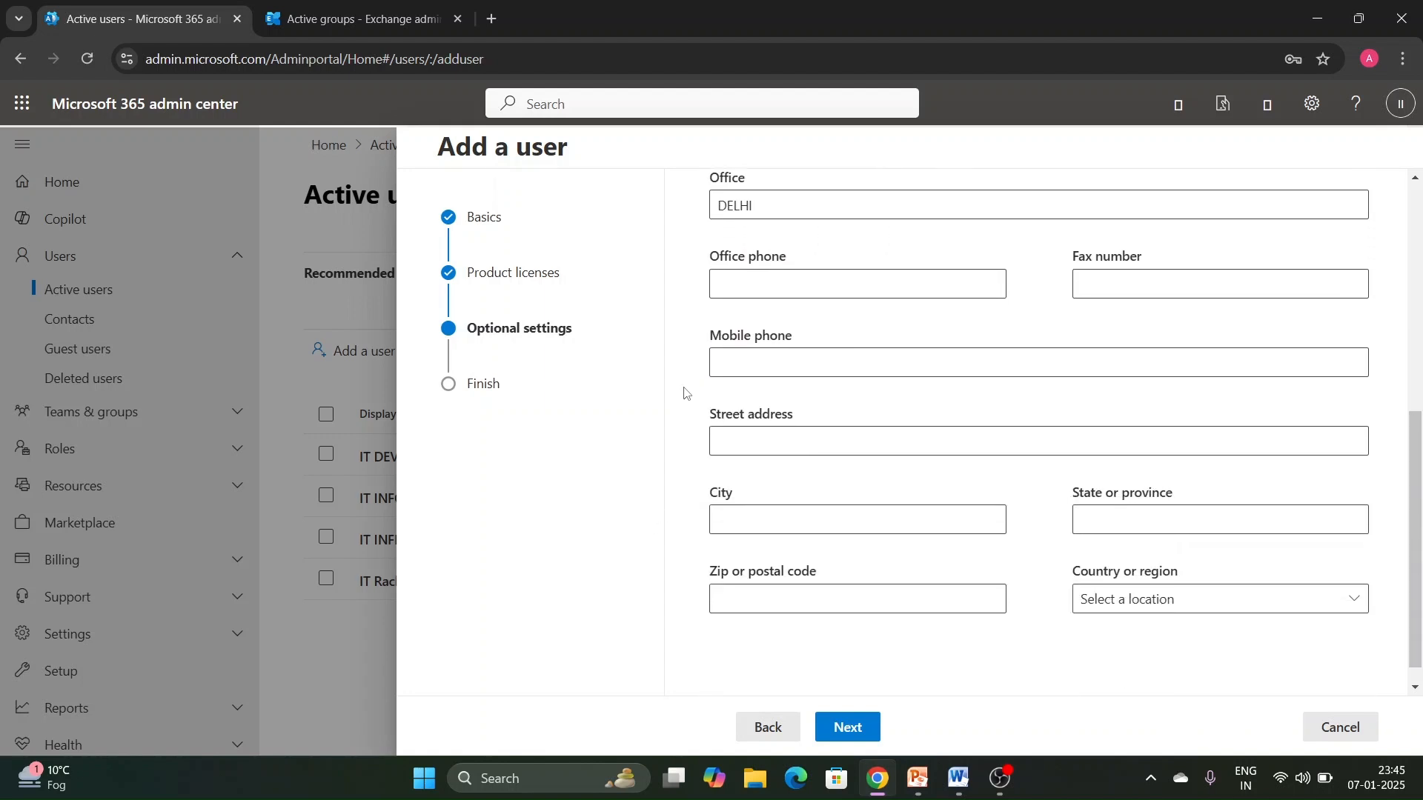
scroll(701, 419, "up", 5)
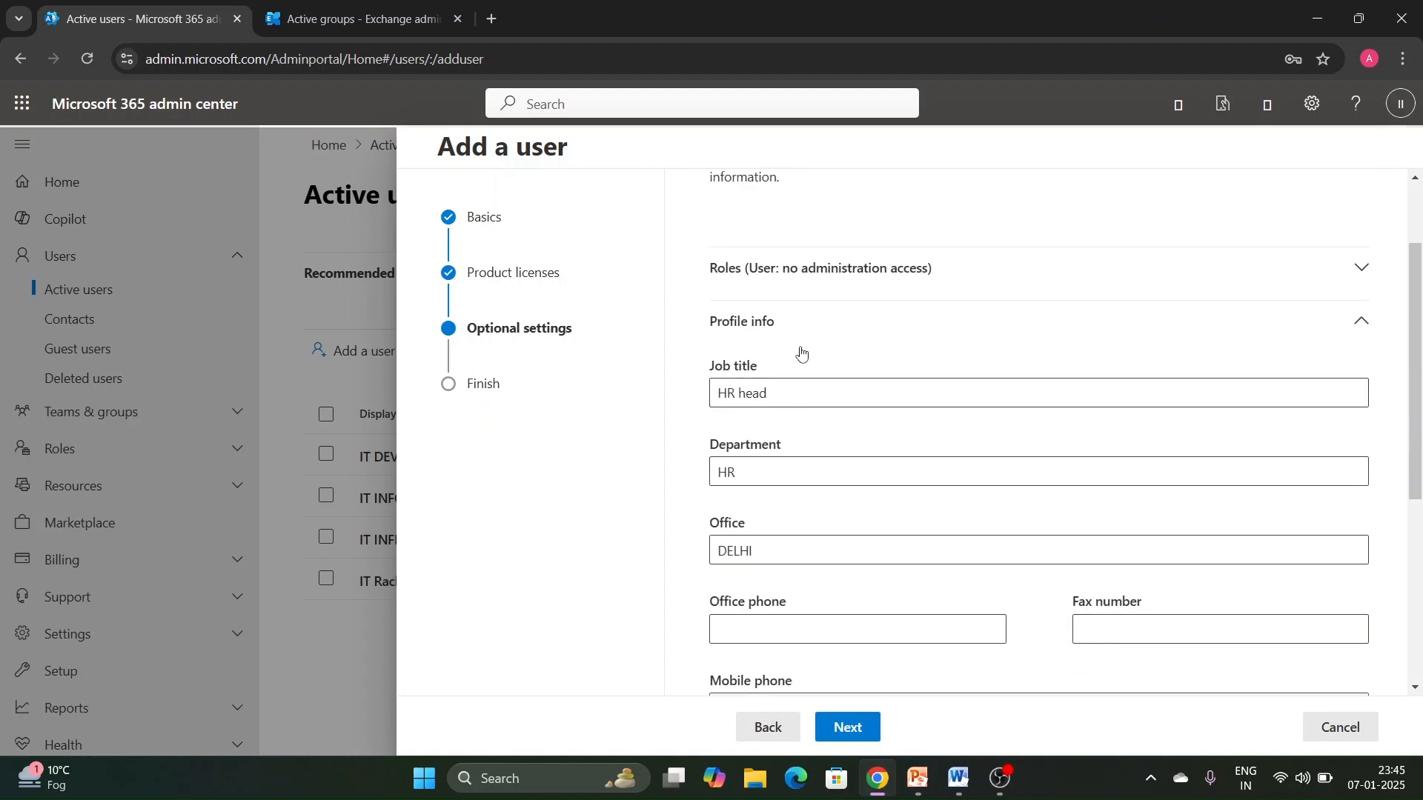
scroll(813, 366, "down", 1)
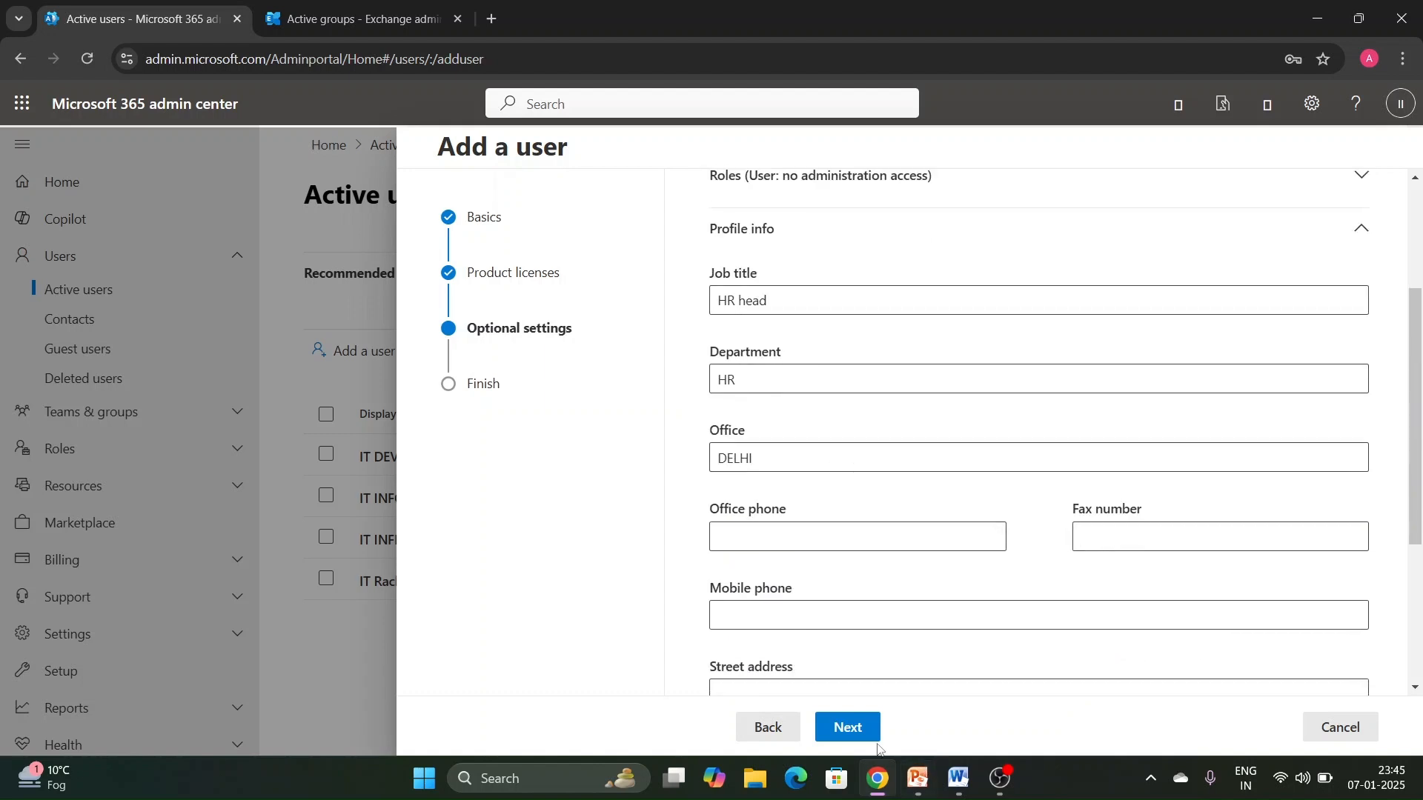
- Review the new user's settings, finish adding the user, and close the confirmation
left_click(846, 726)
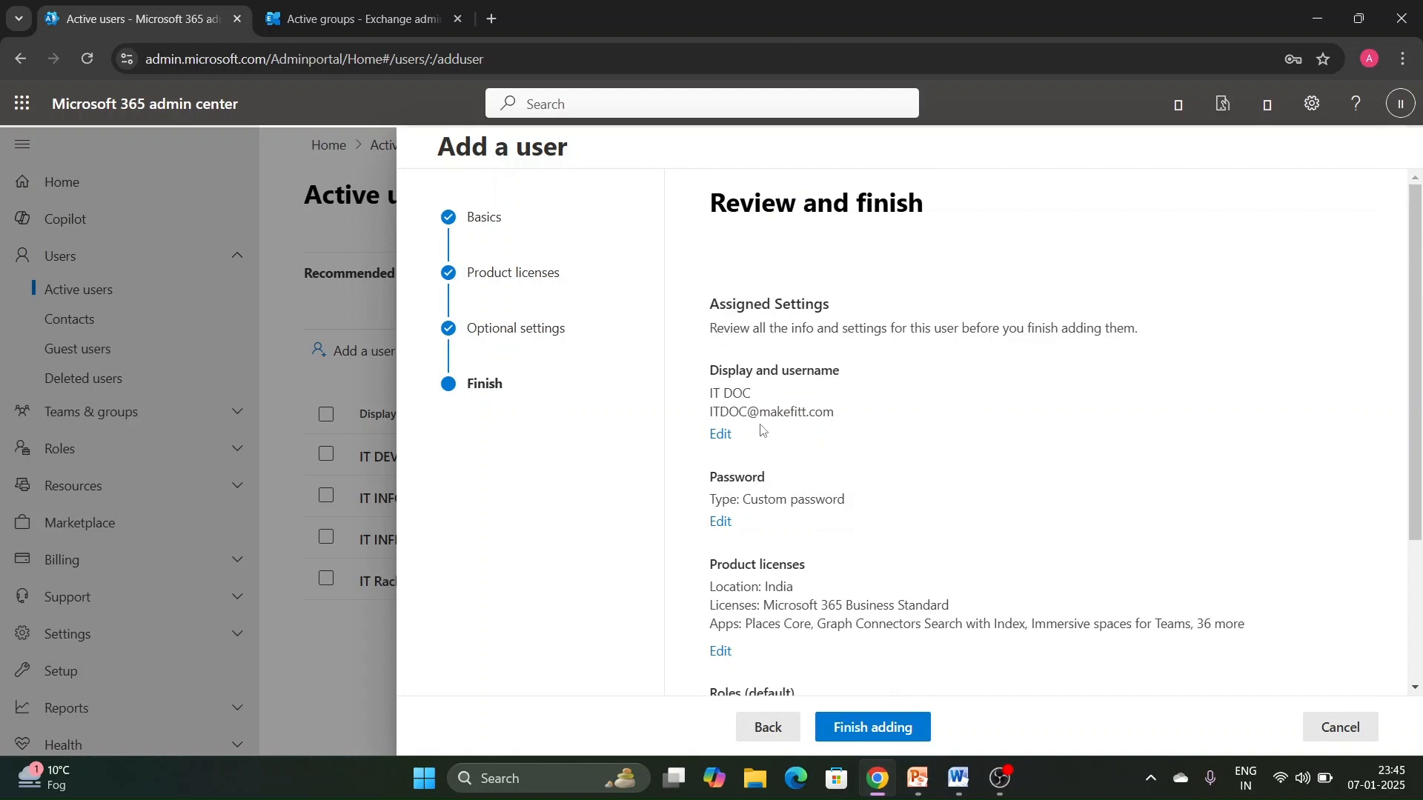
scroll(812, 475, "down", 2)
left_click(880, 730)
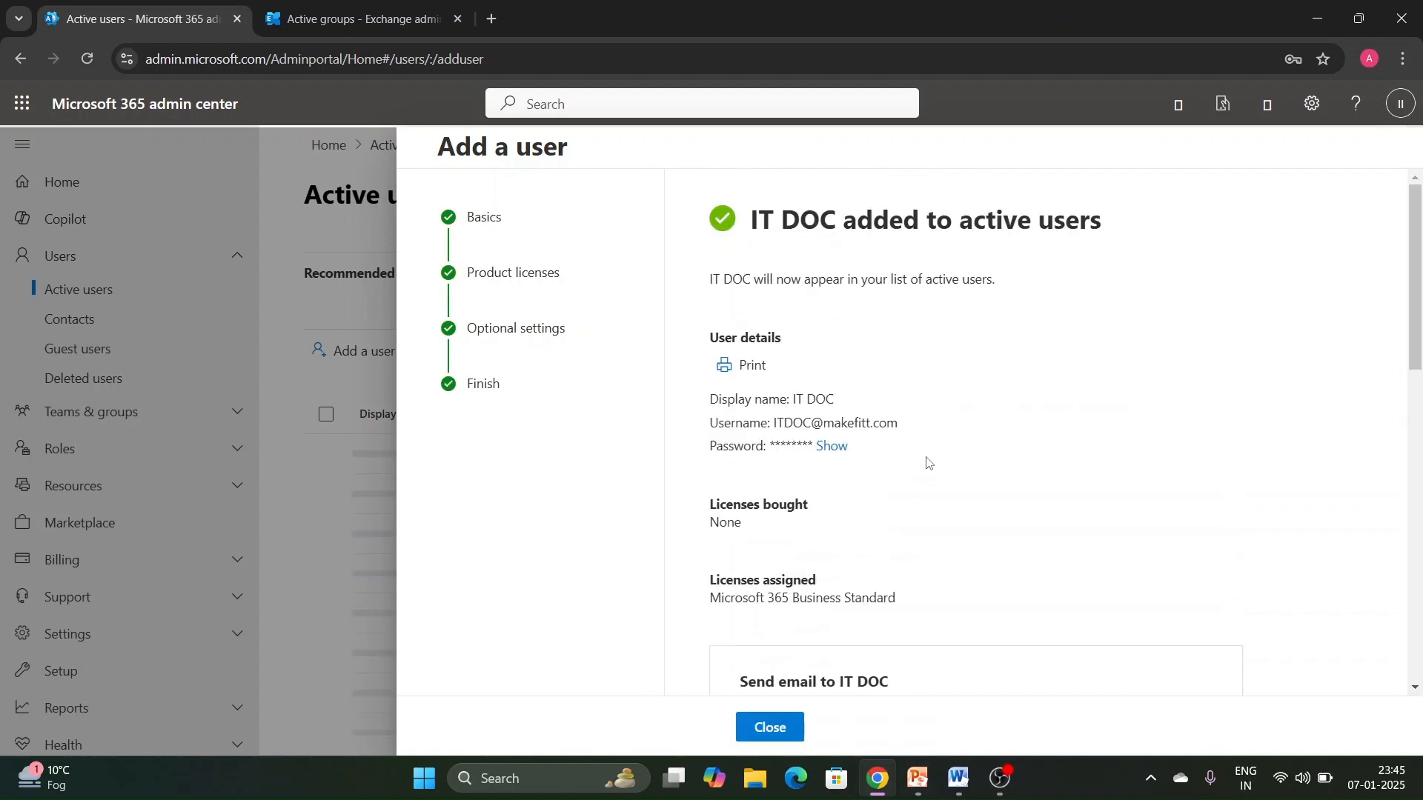
scroll(915, 460, "down", 6)
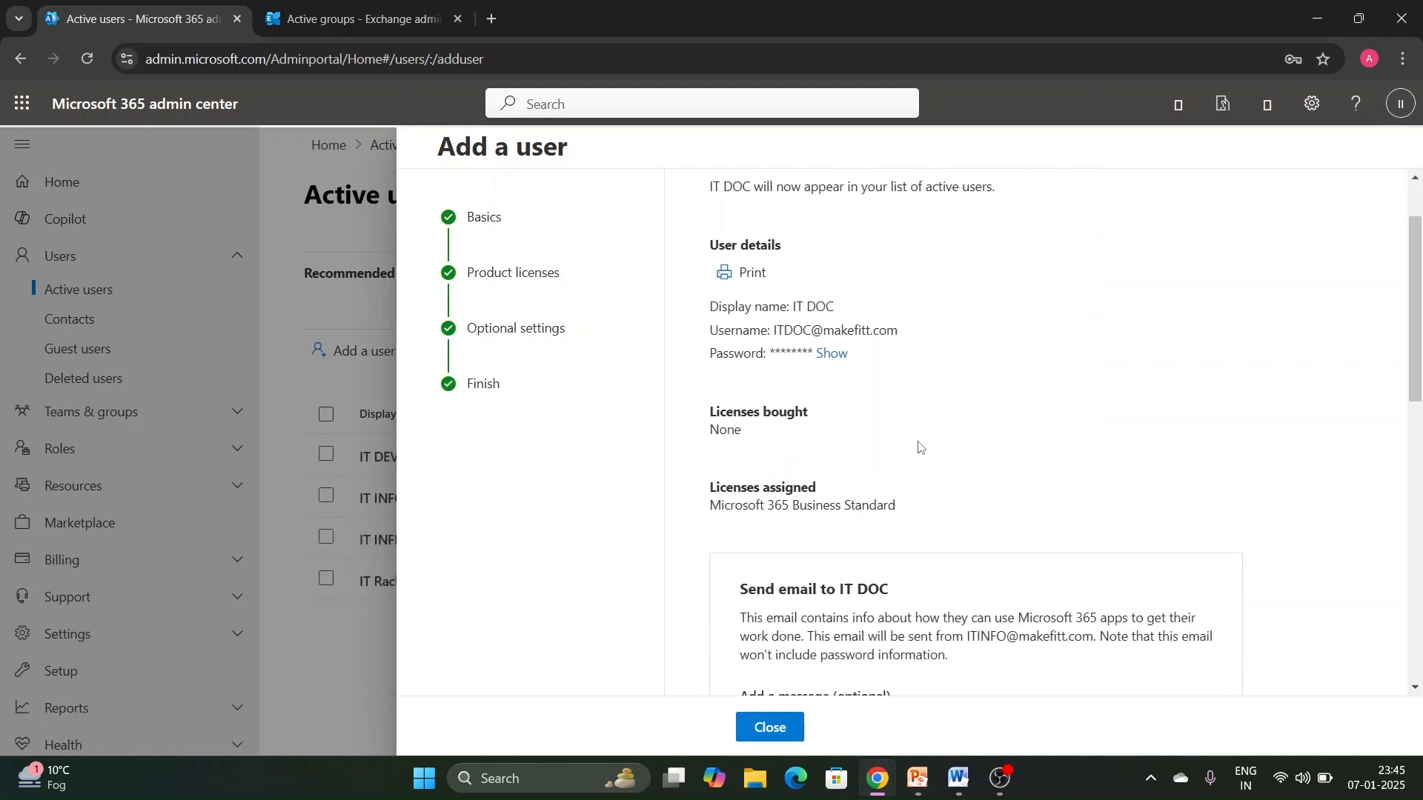
left_click(770, 729)
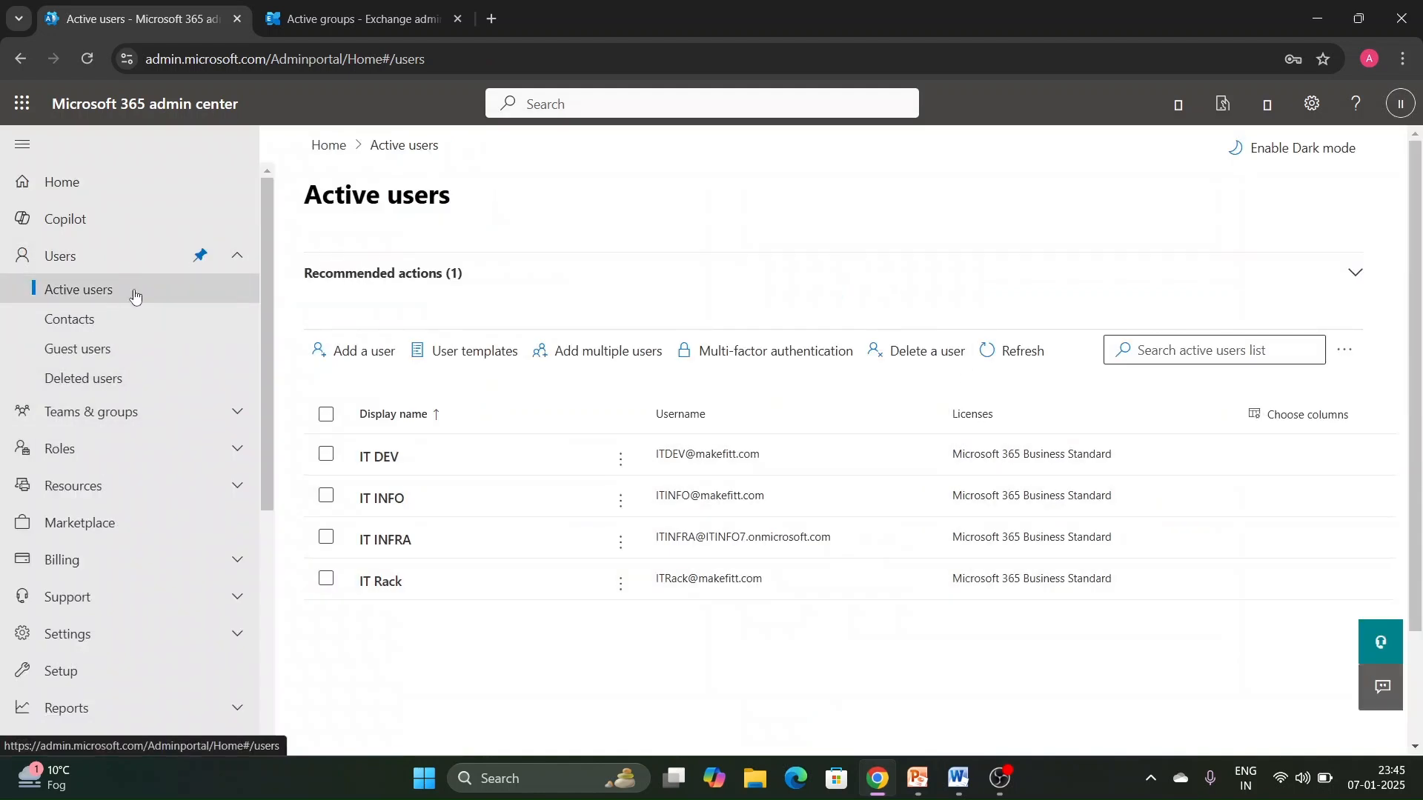
- Switch to the Exchange admin center, refresh the dynamic distribution list, and try to reload the groups page
left_click(343, 29)
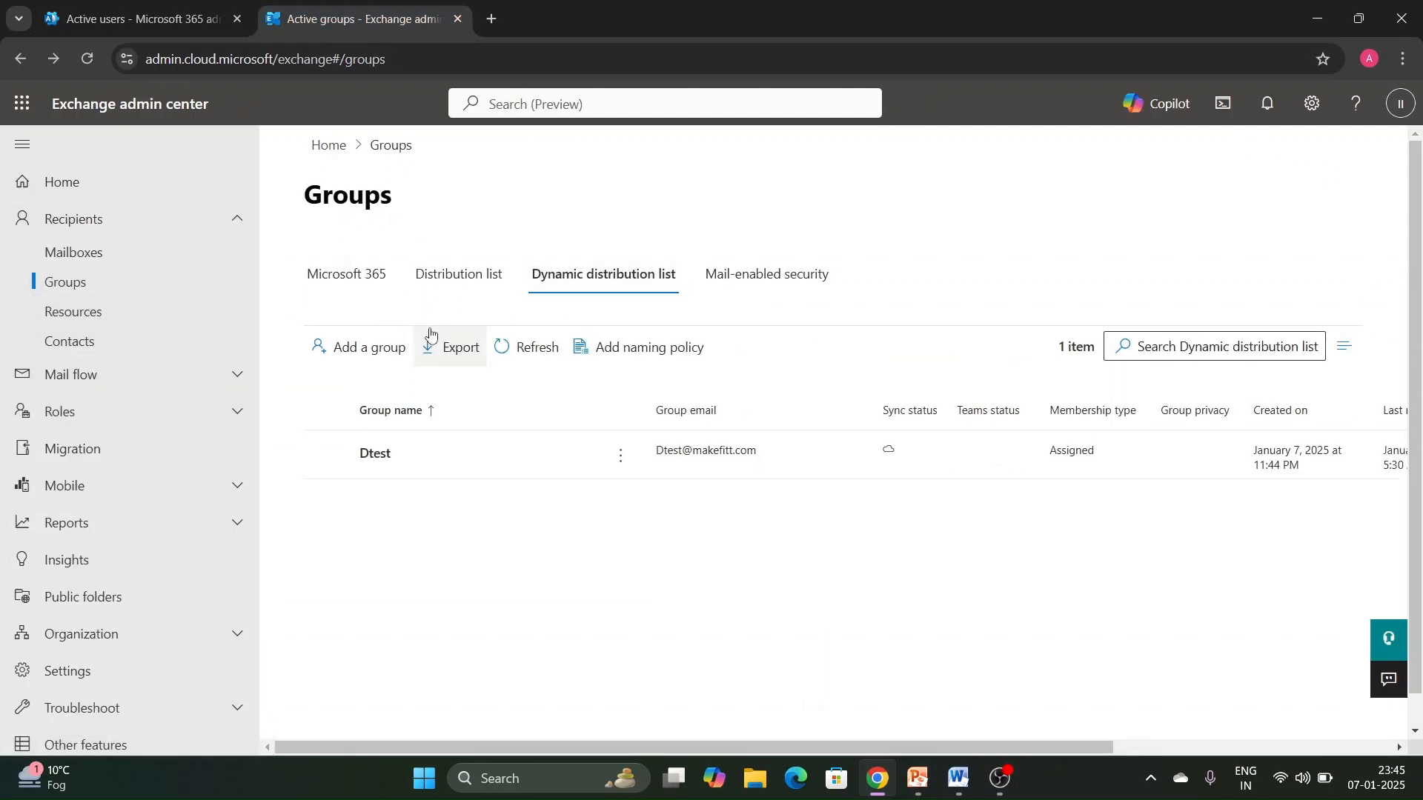
left_click(529, 350)
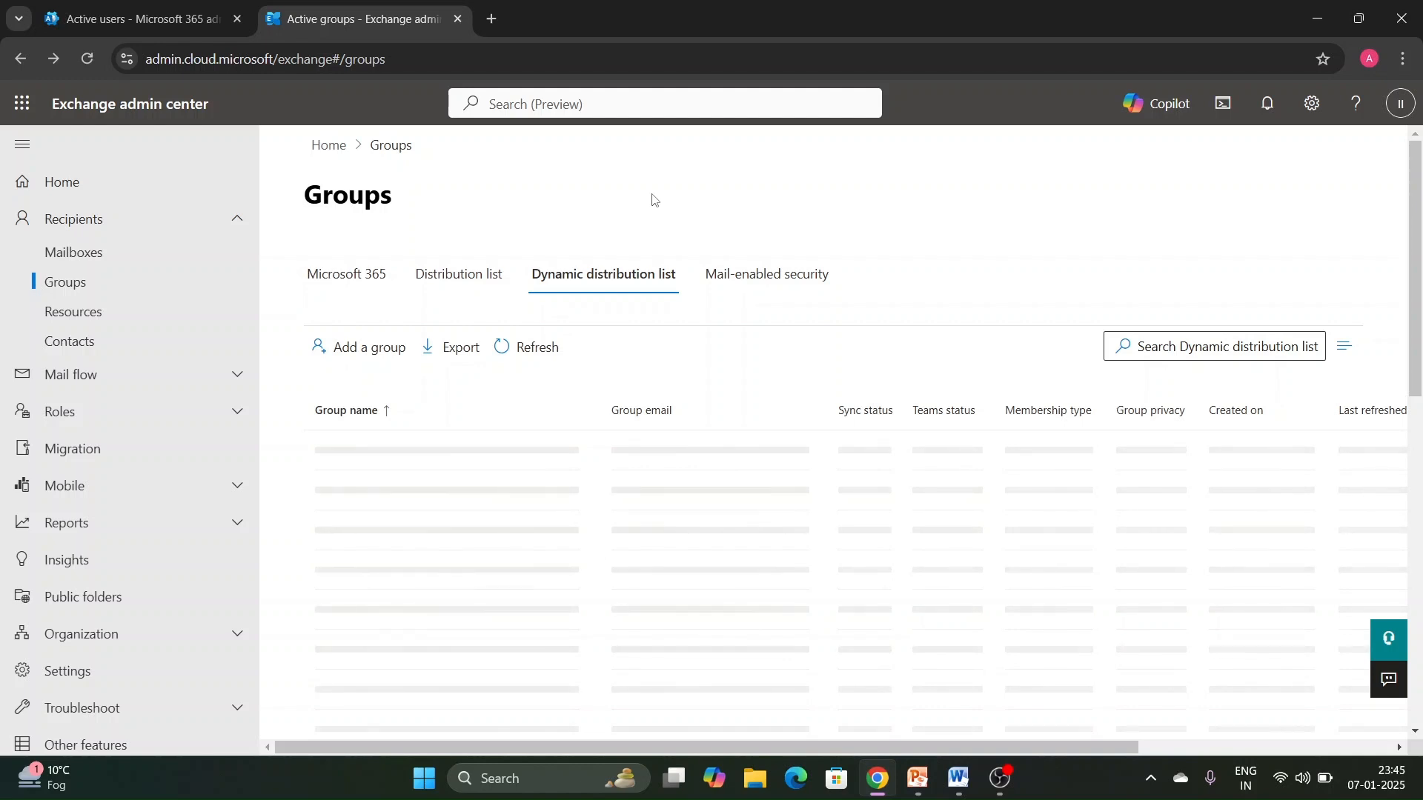
left_click(487, 73)
key("Return")
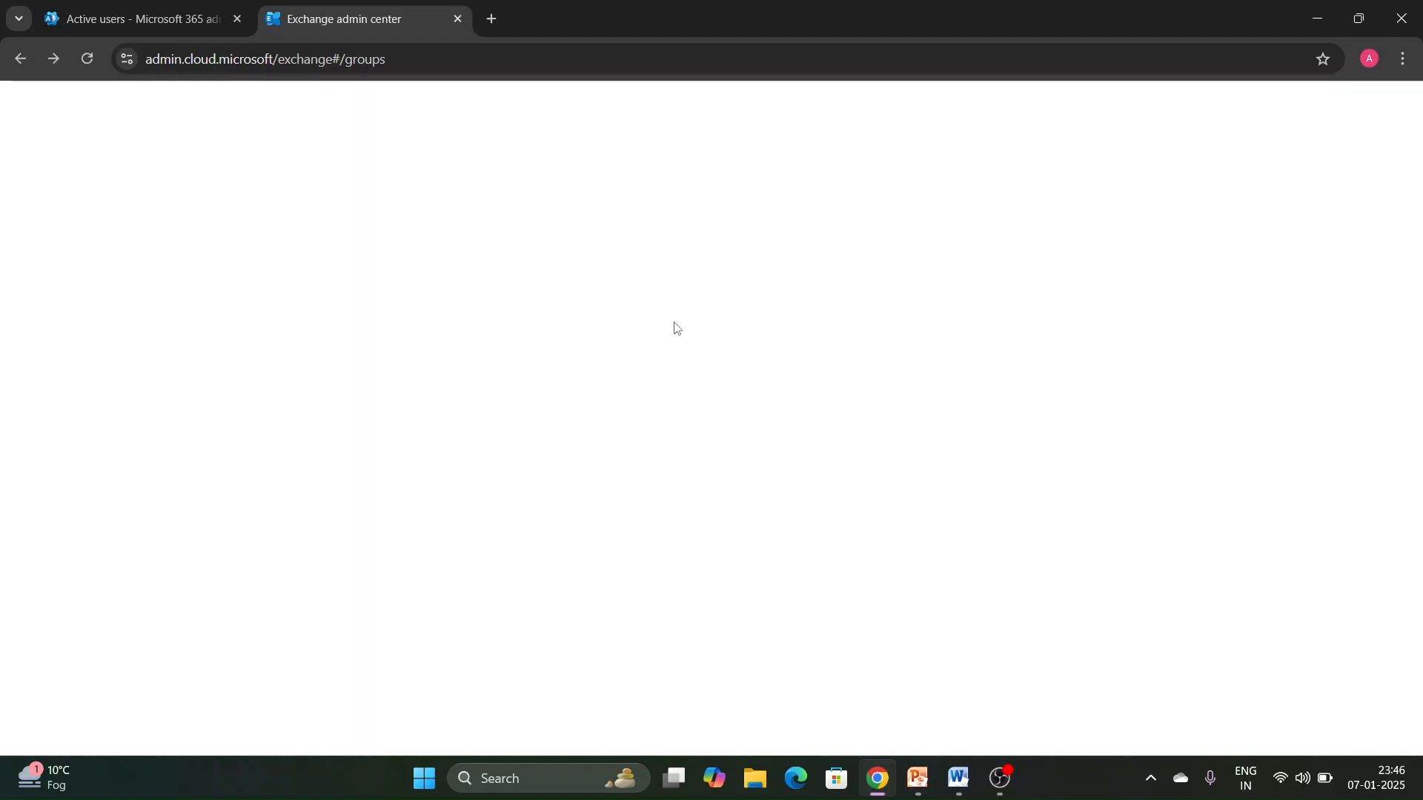
left_click(304, 62)
key("Return")
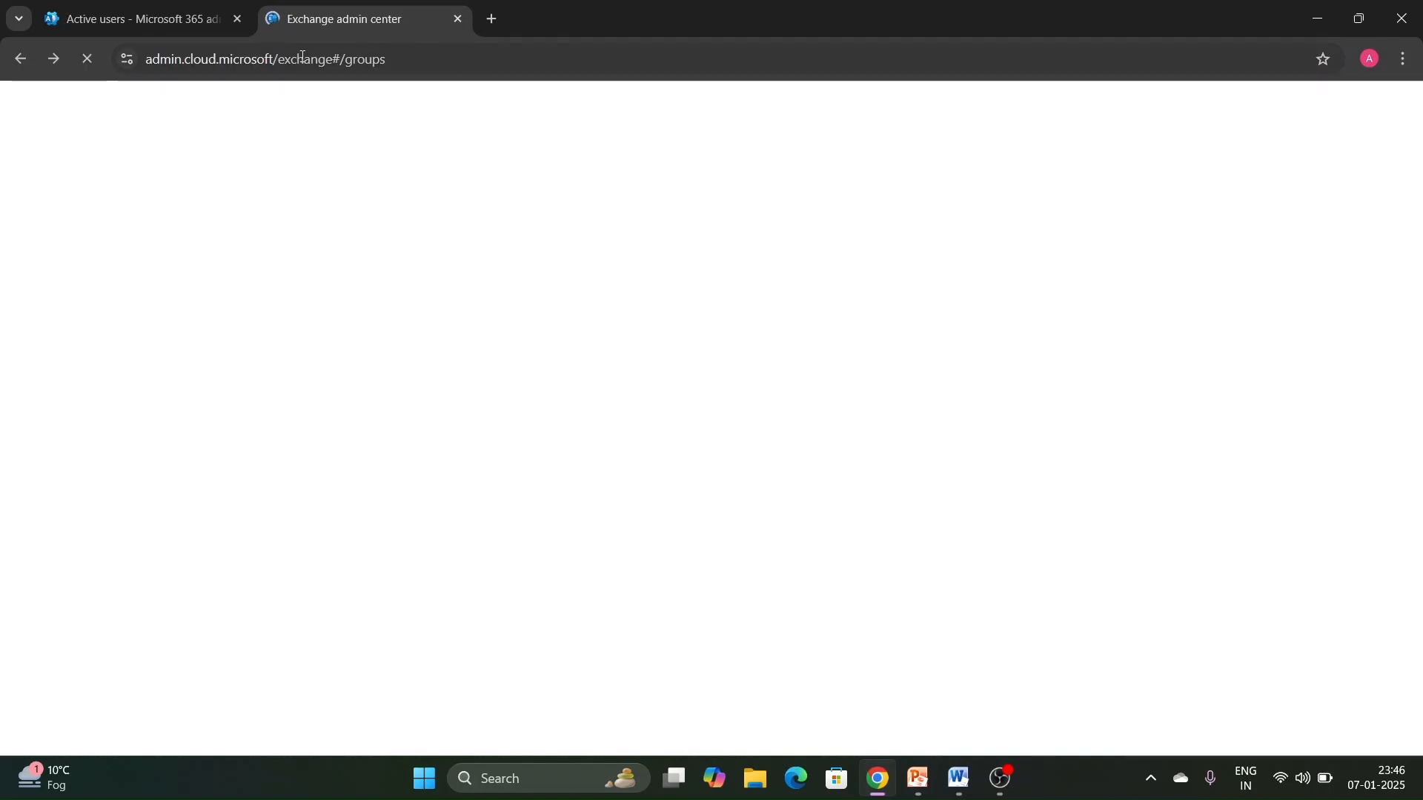
- Try to load the Exchange admin center by shortening the page address to admin.cloud.microsoft/exchange#/
left_click(426, 60)
left_click(429, 61)
key("BackSpace")
key("BackSpace")
key("BackSpace")
key("BackSpace")
key("BackSpace")
key("BackSpace")
key("BackSpace")
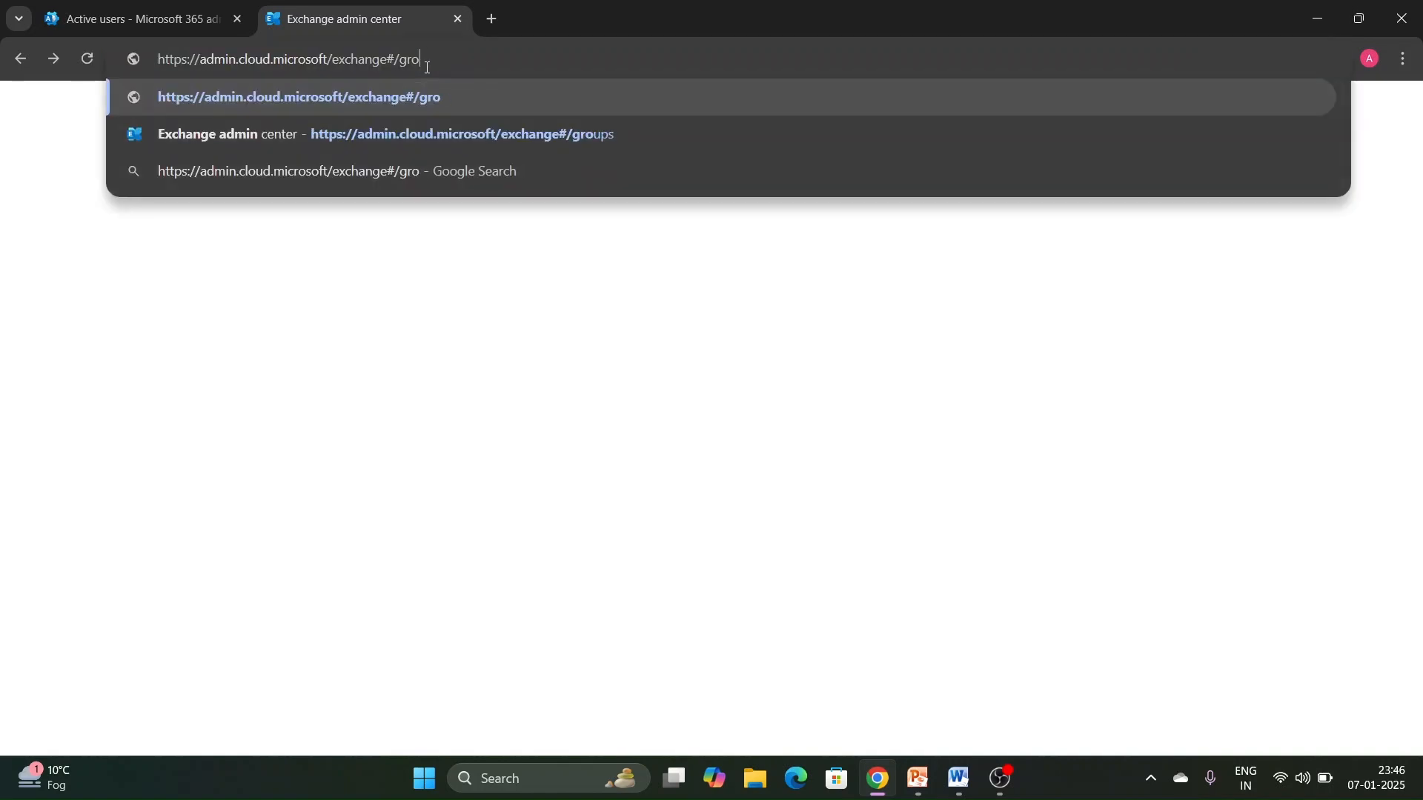
key("Return")
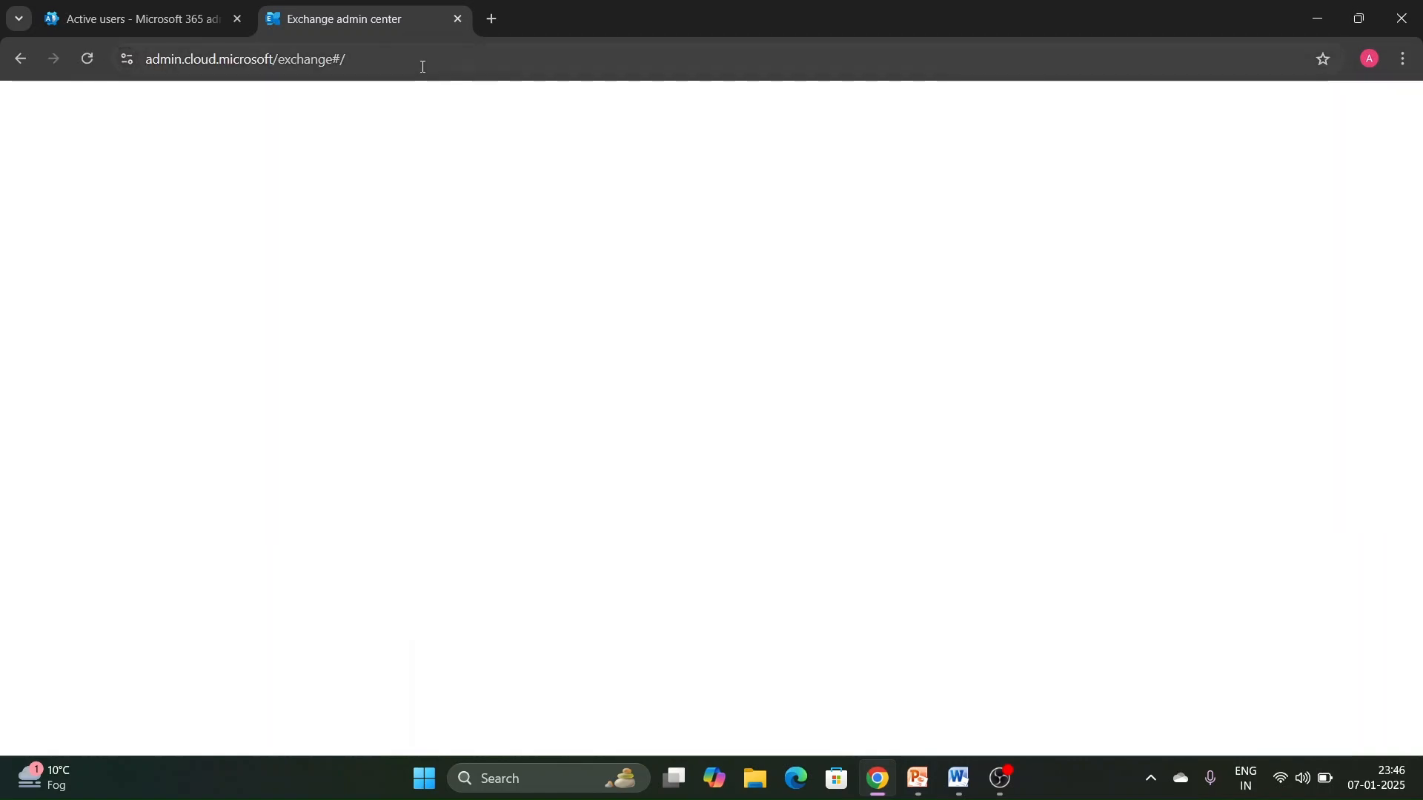
- Reopen the Exchange admin center from the Microsoft 365 admin center and close the old blank Exchange page
left_click(130, 20)
scroll(94, 578, "down", 5)
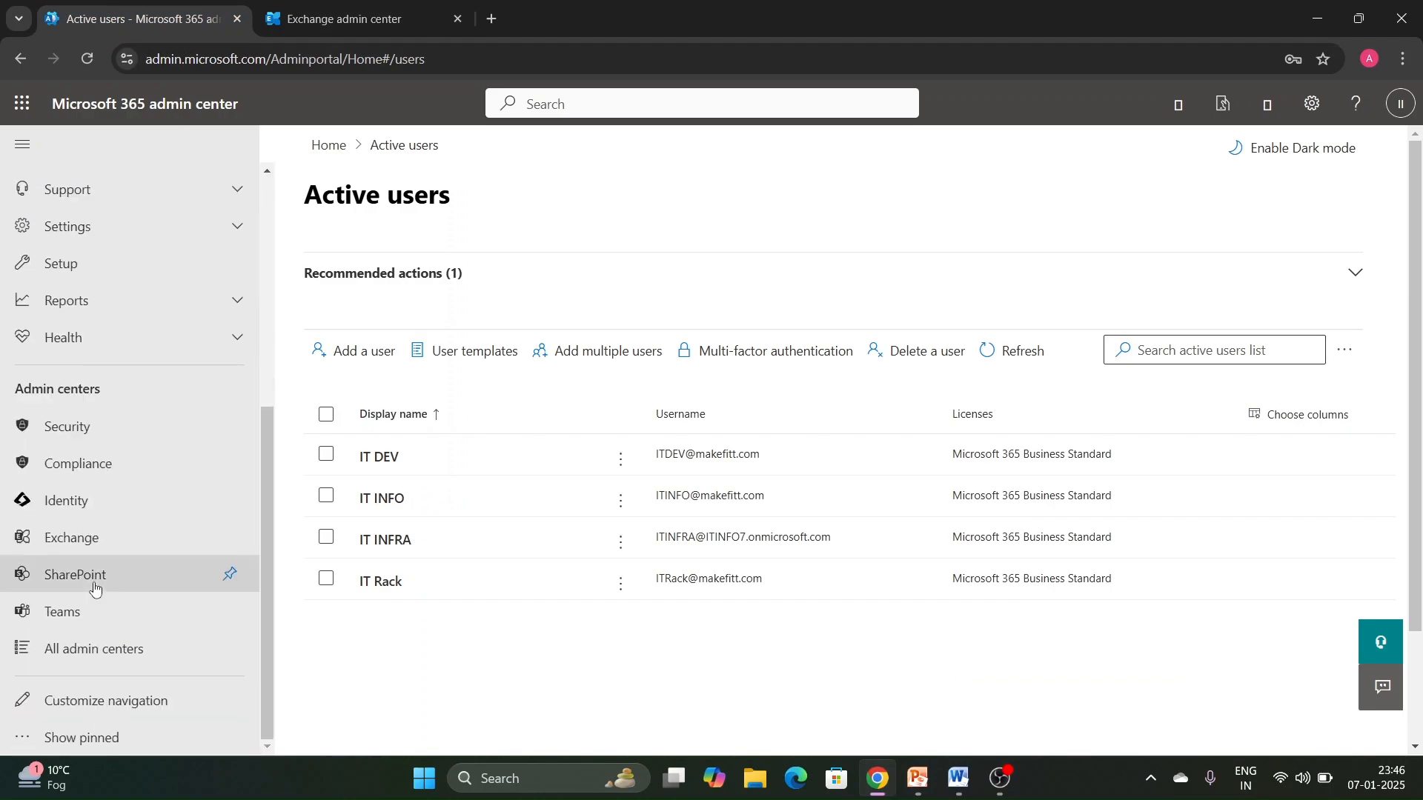
left_click(122, 540)
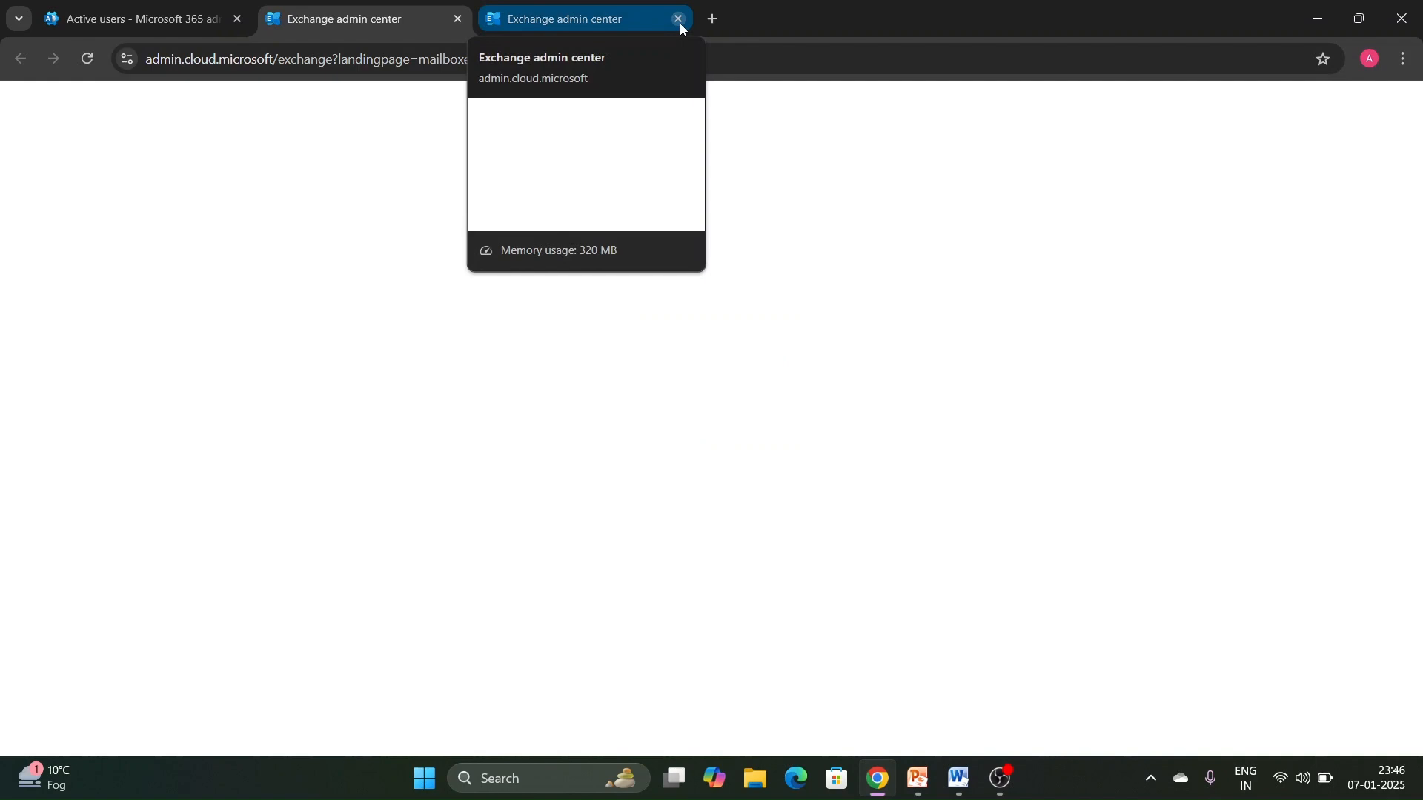
left_click(679, 24)
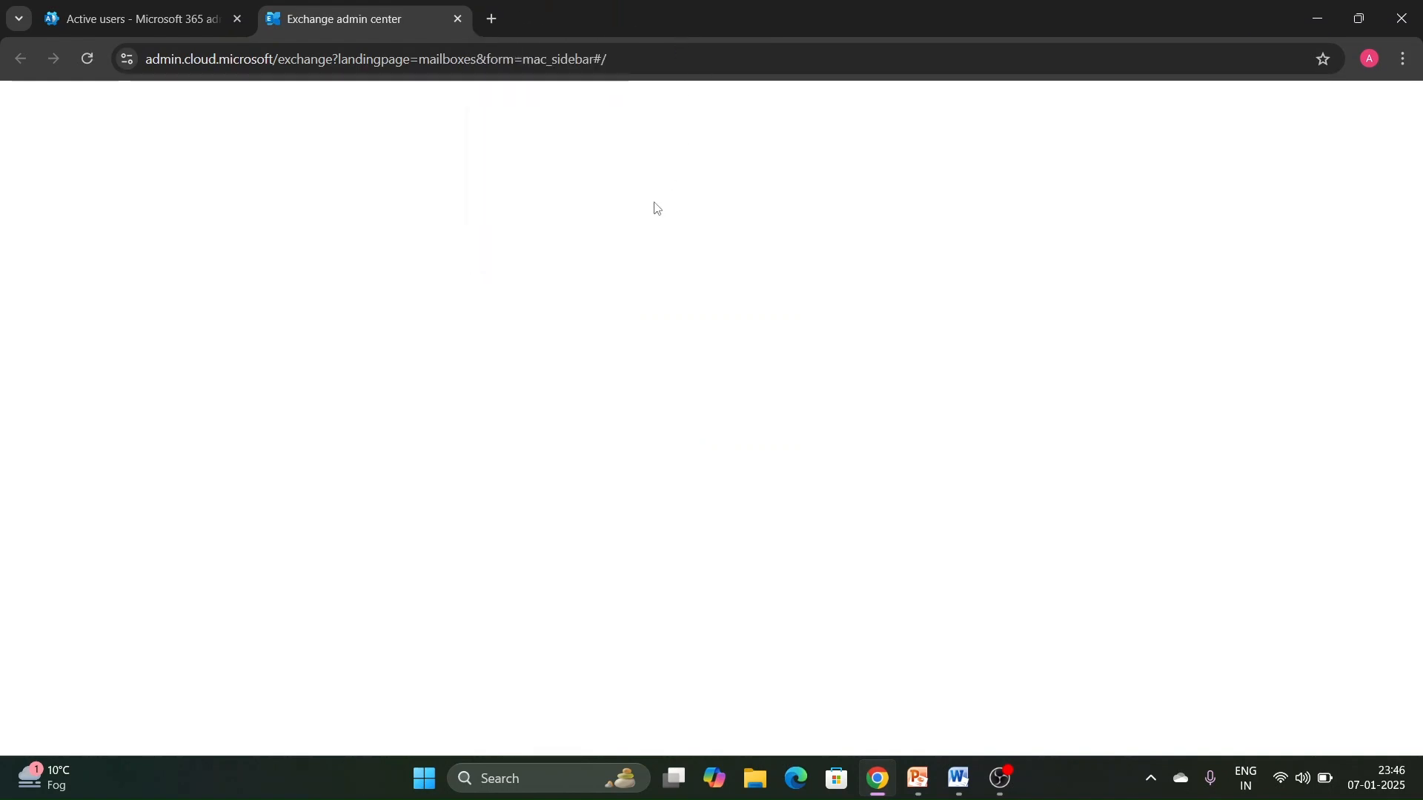
- Reload the active users in the Microsoft 365 admin center and check the security groups and distribution lists under active teams and groups
left_click(193, 22)
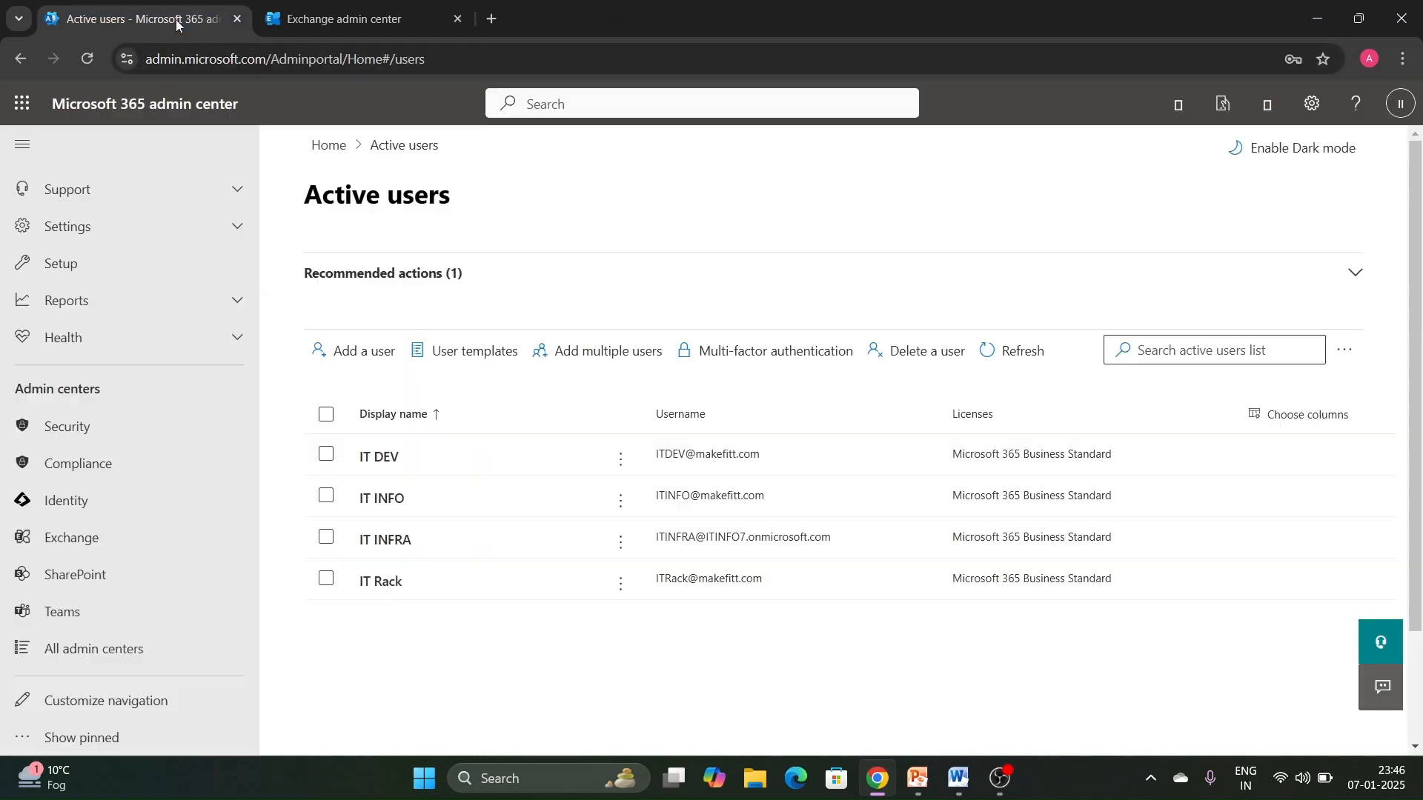
left_click(88, 58)
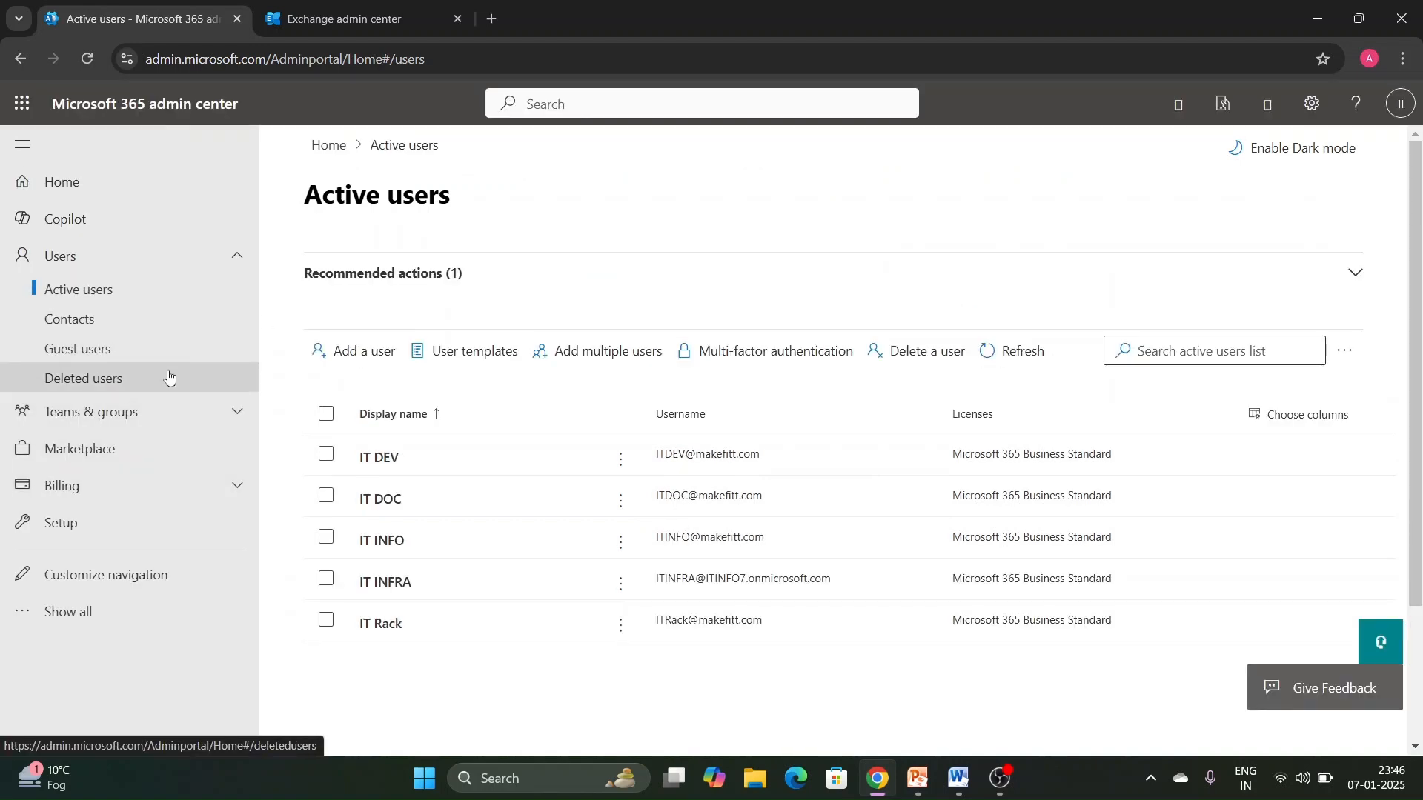
left_click(156, 411)
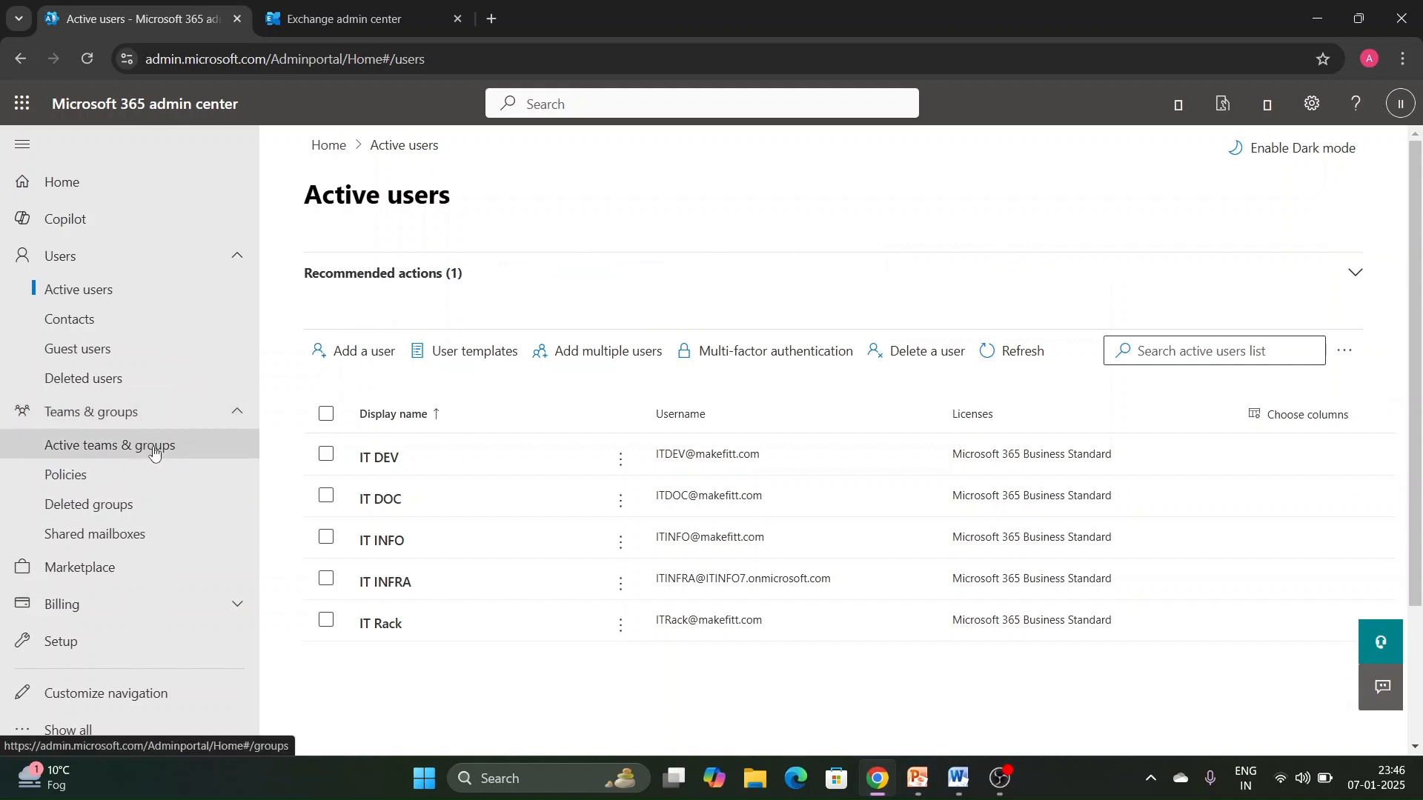
left_click(152, 449)
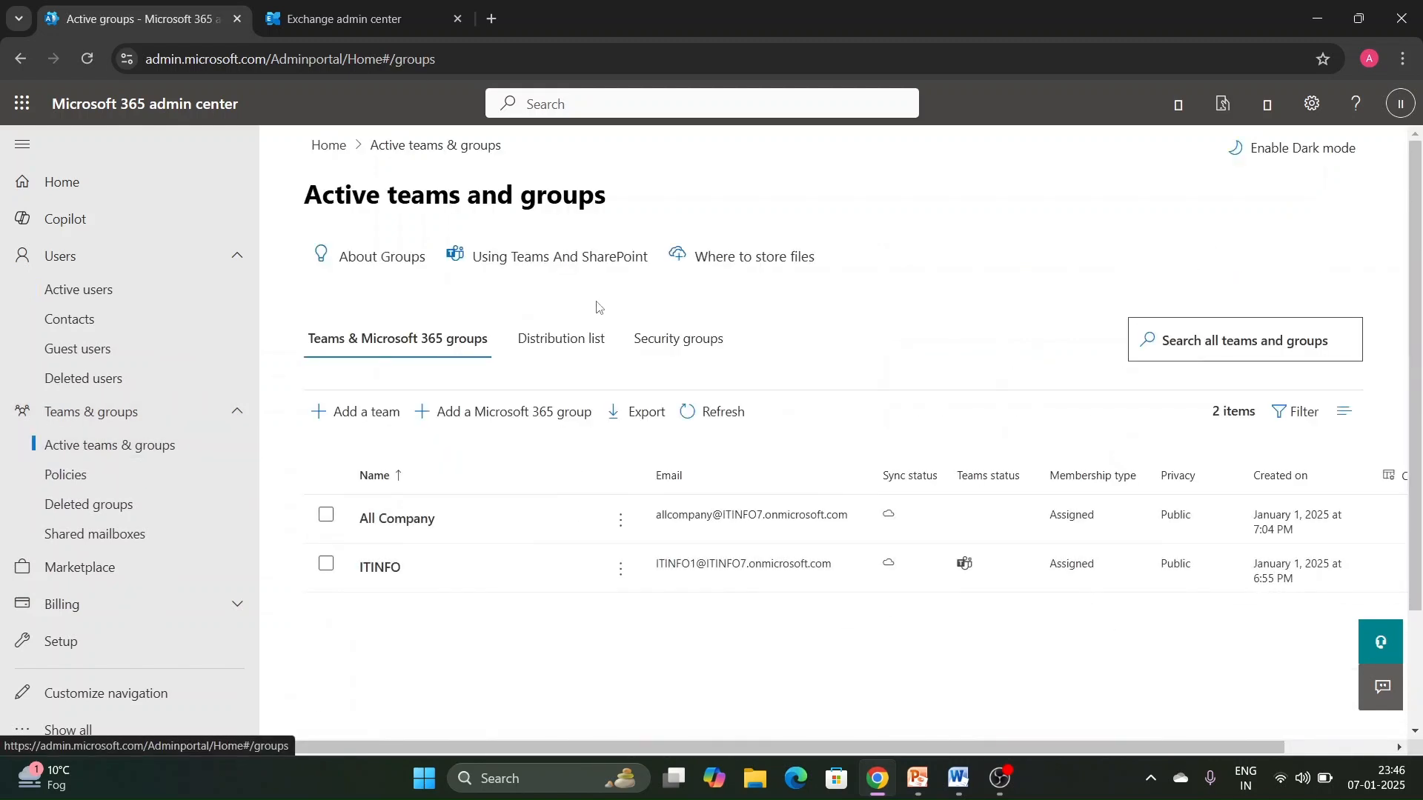
left_click(690, 343)
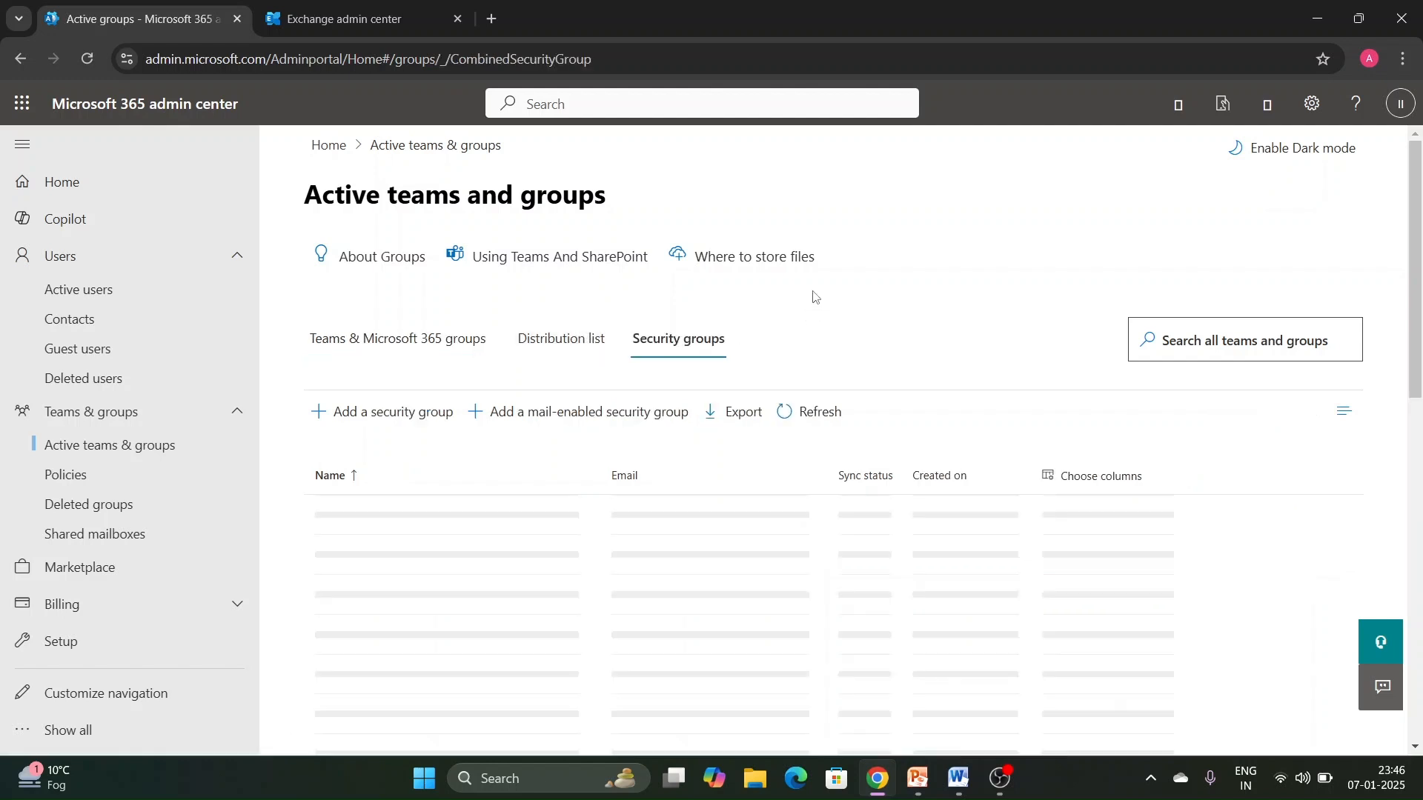
left_click(589, 338)
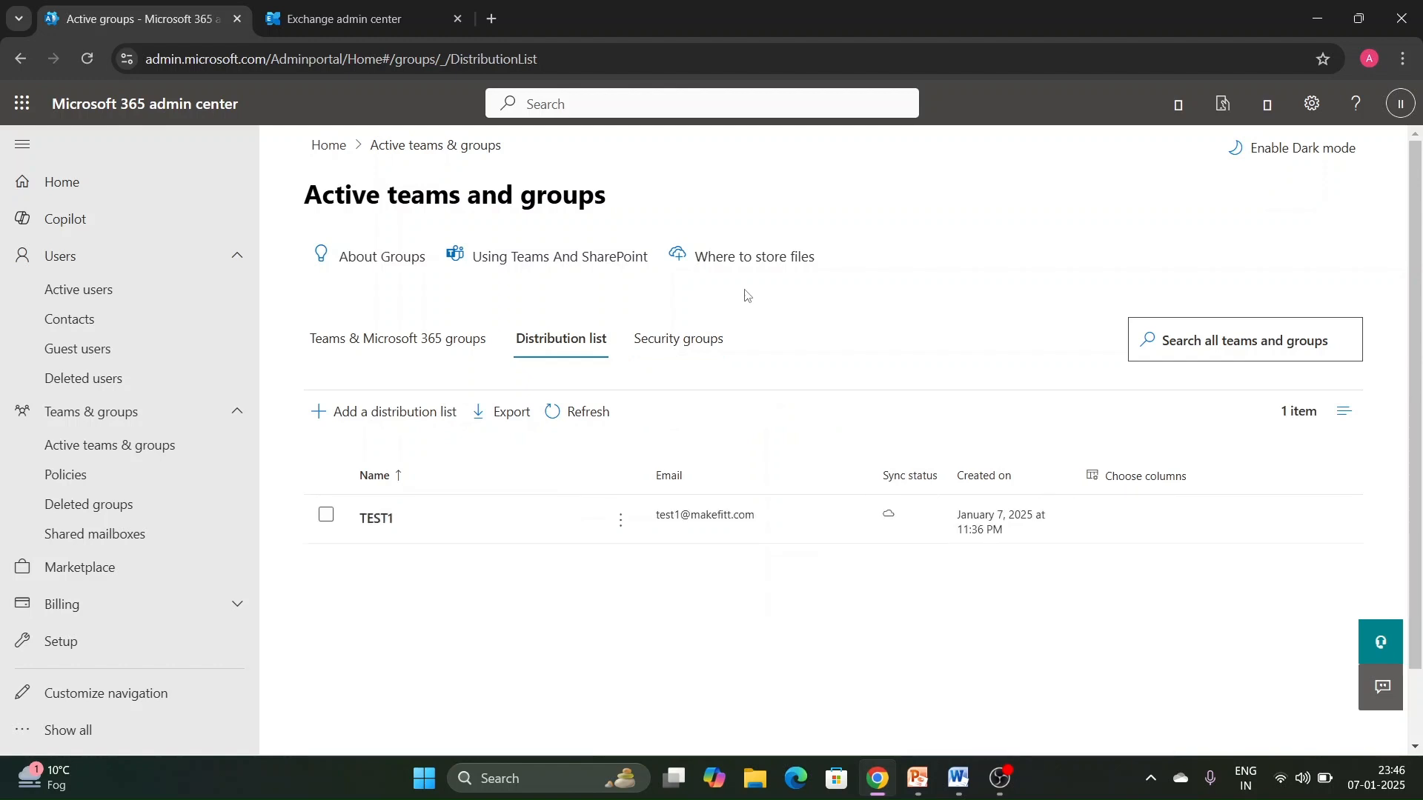
- In the Exchange admin center, open the dynamic distribution group Dtest and view all its members
left_click(326, 33)
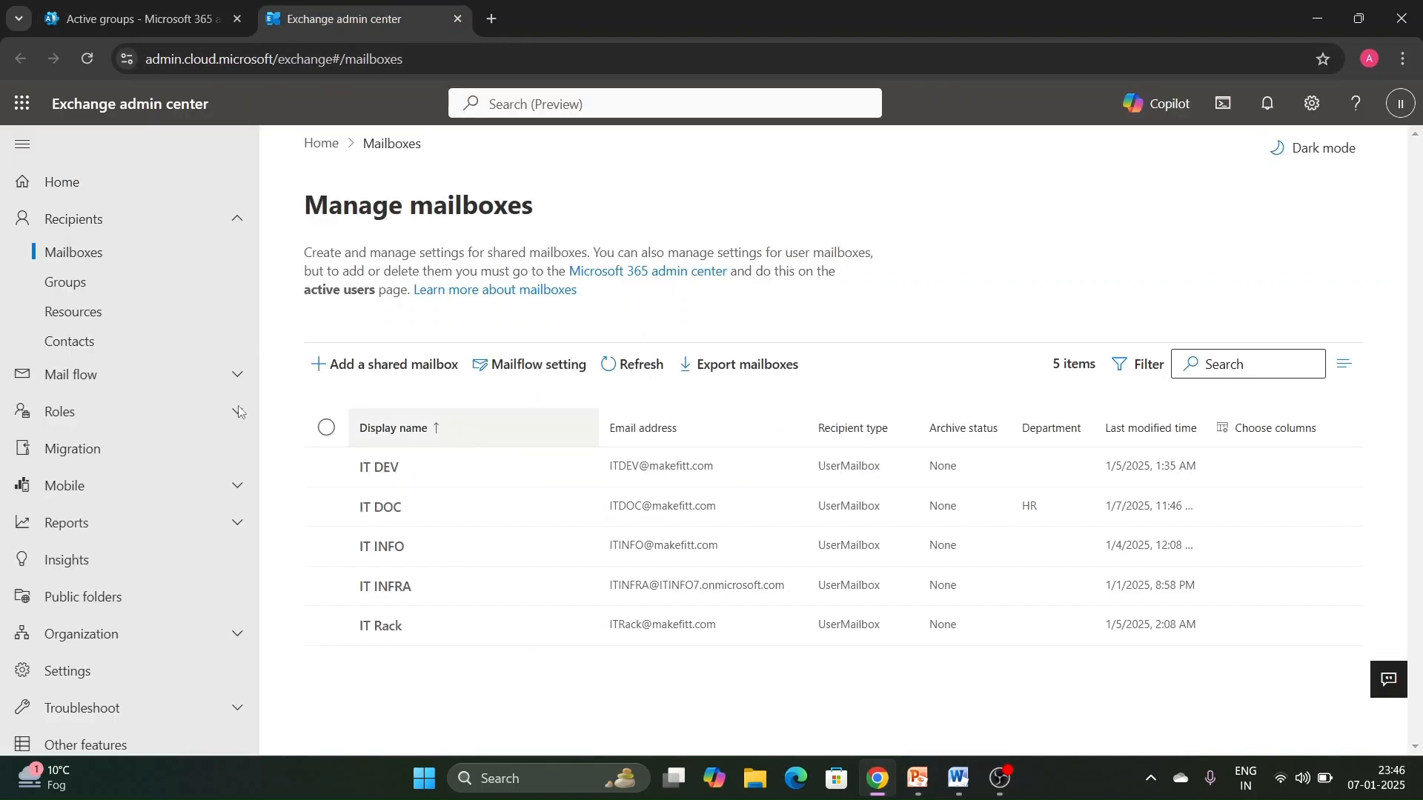
left_click(86, 284)
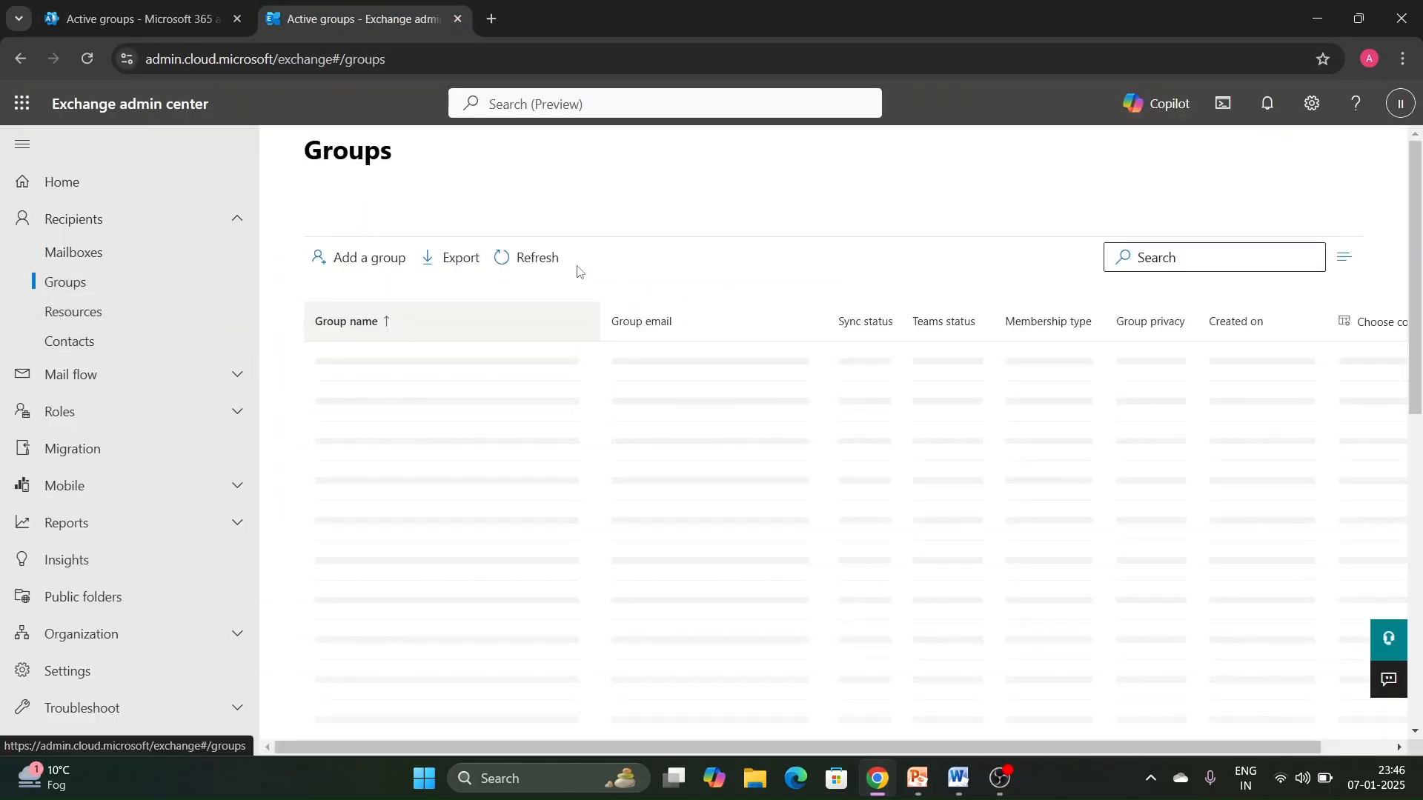
left_click(597, 279)
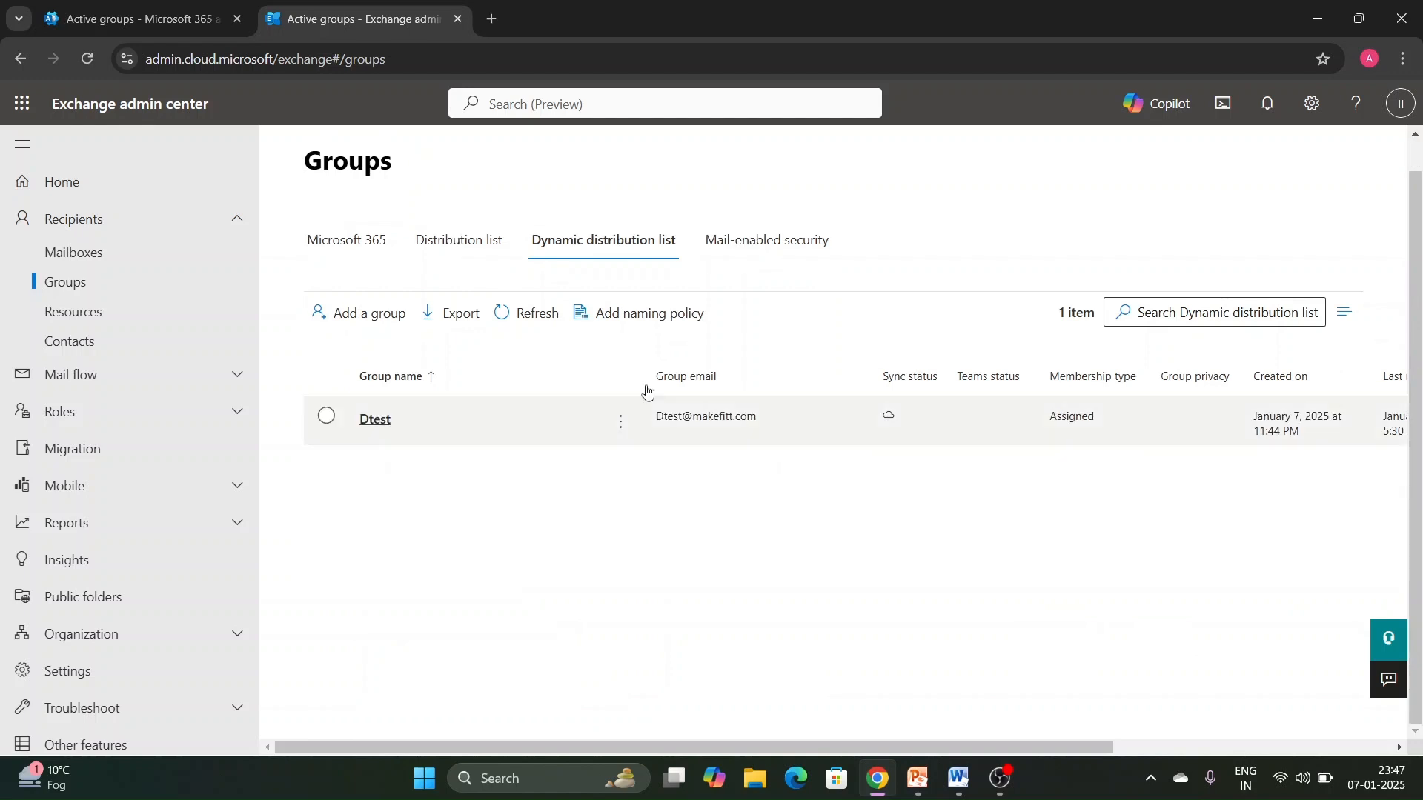
left_click(378, 418)
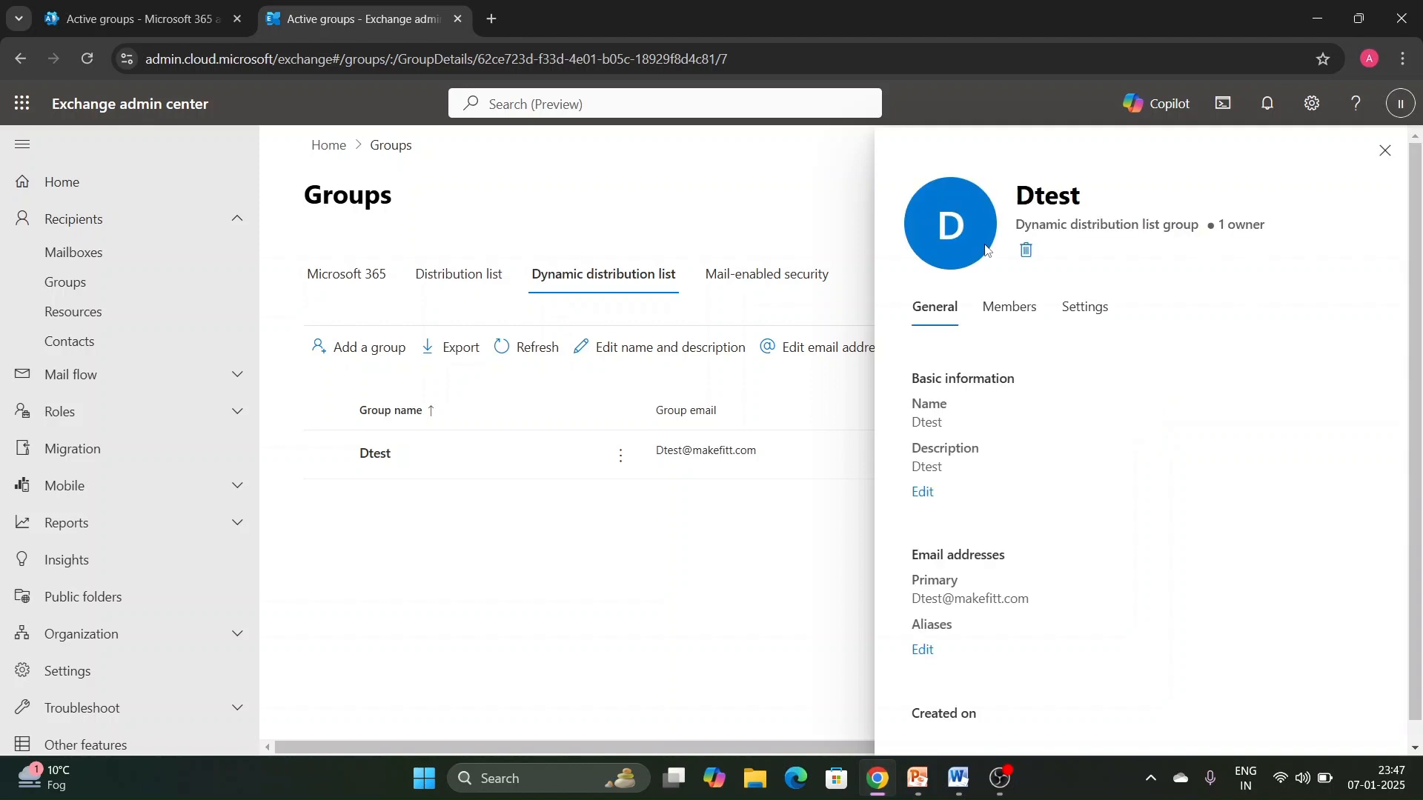
left_click(1019, 319)
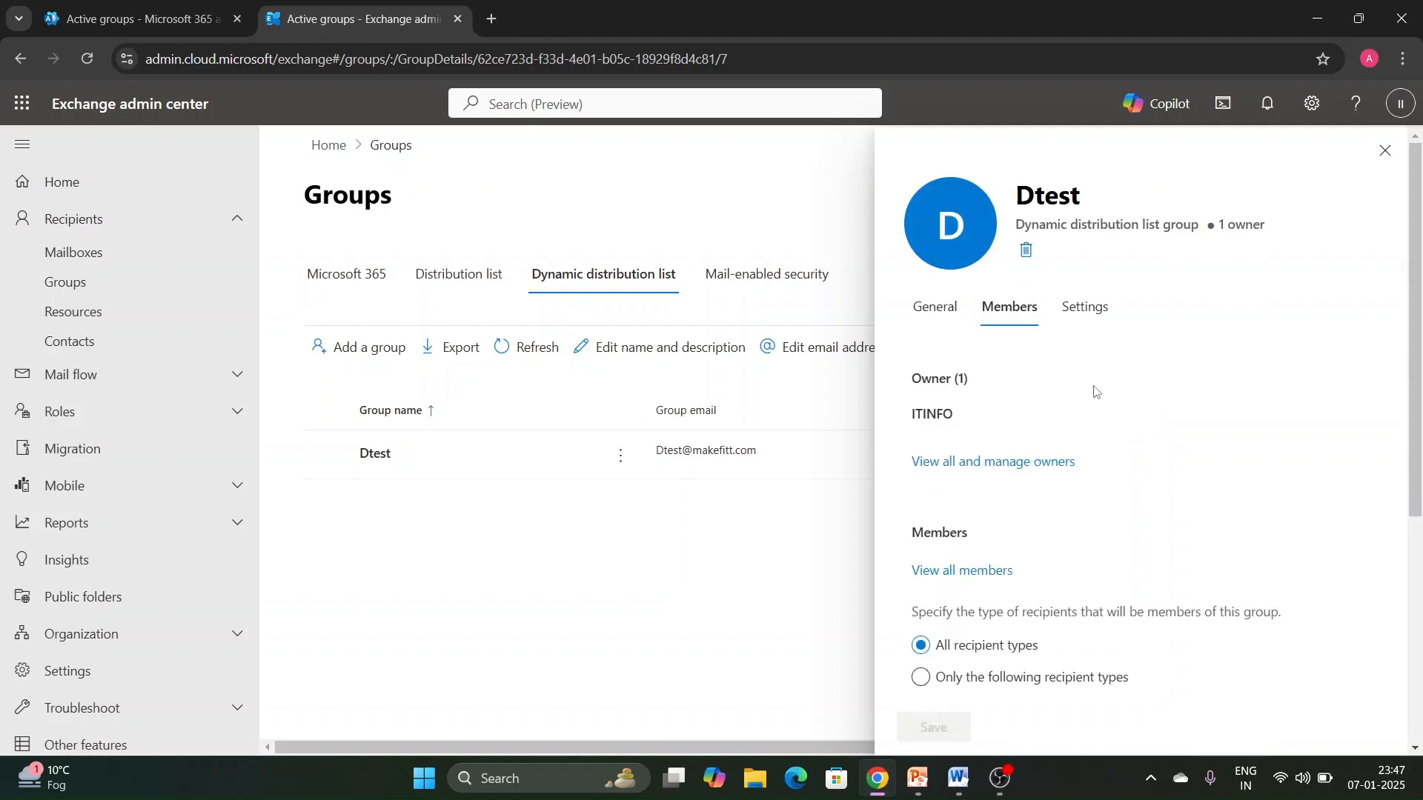
scroll(1096, 391, "down", 3)
left_click(984, 385)
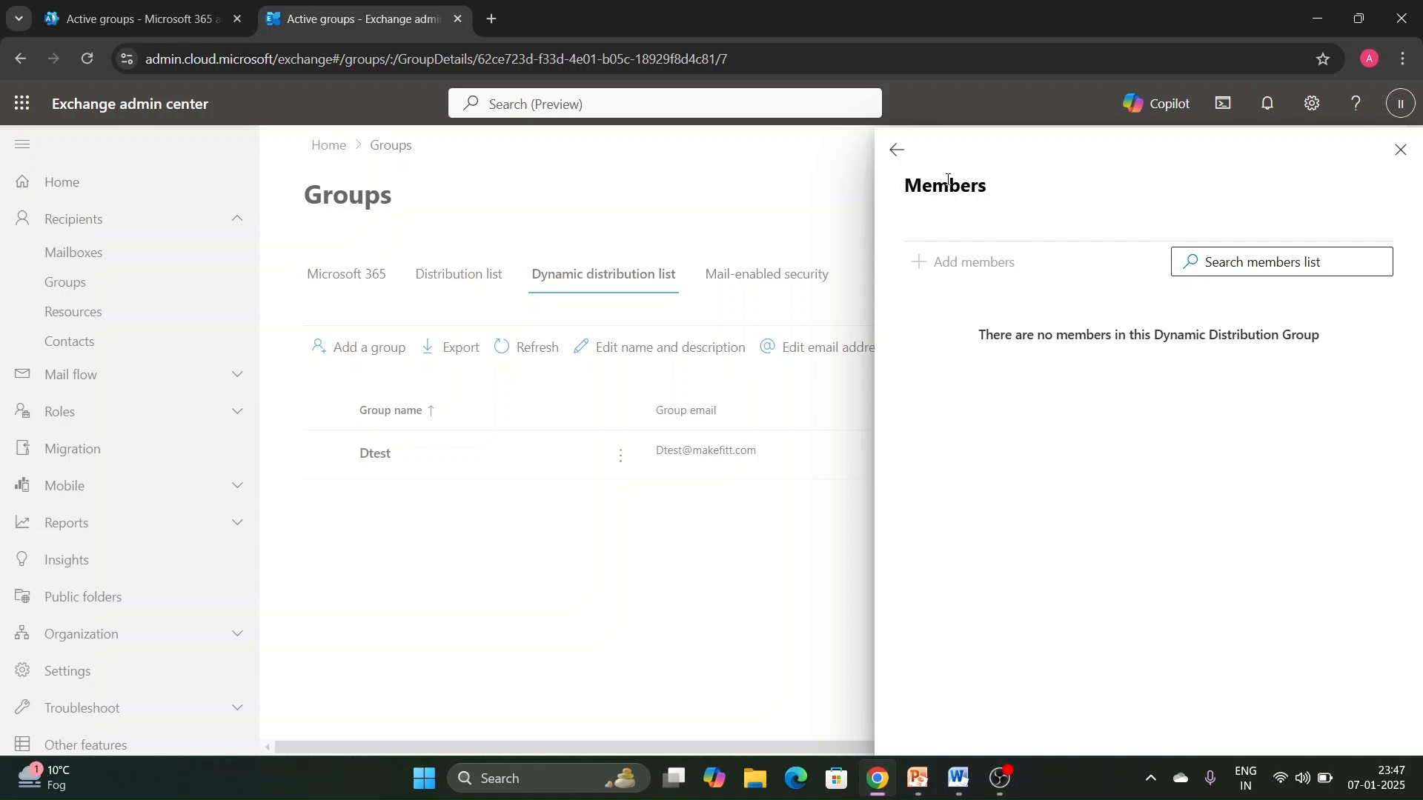
- Review Dtest's recipient types and membership rules, and close the group's details
left_click(897, 151)
scroll(1121, 407, "down", 3)
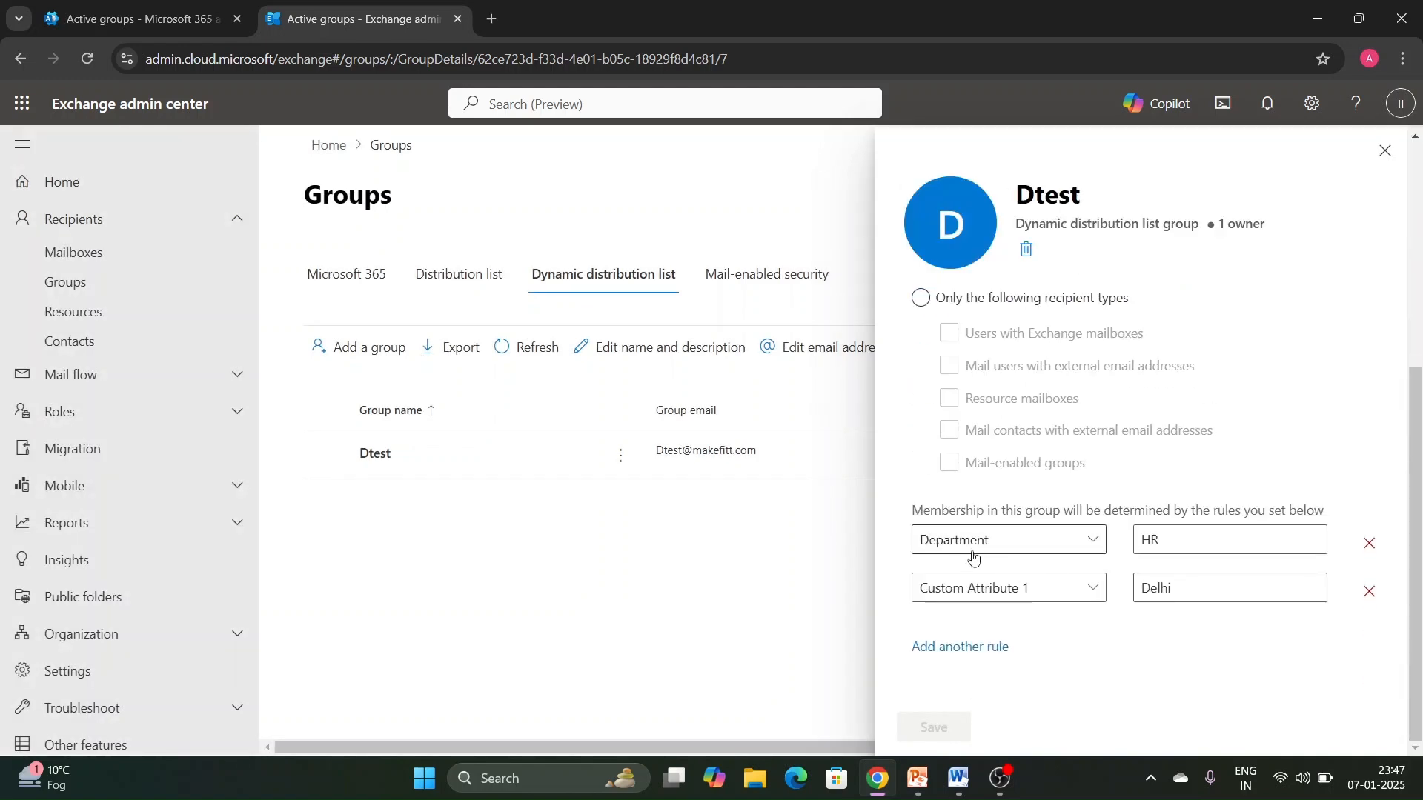
scroll(1133, 445, "up", 4)
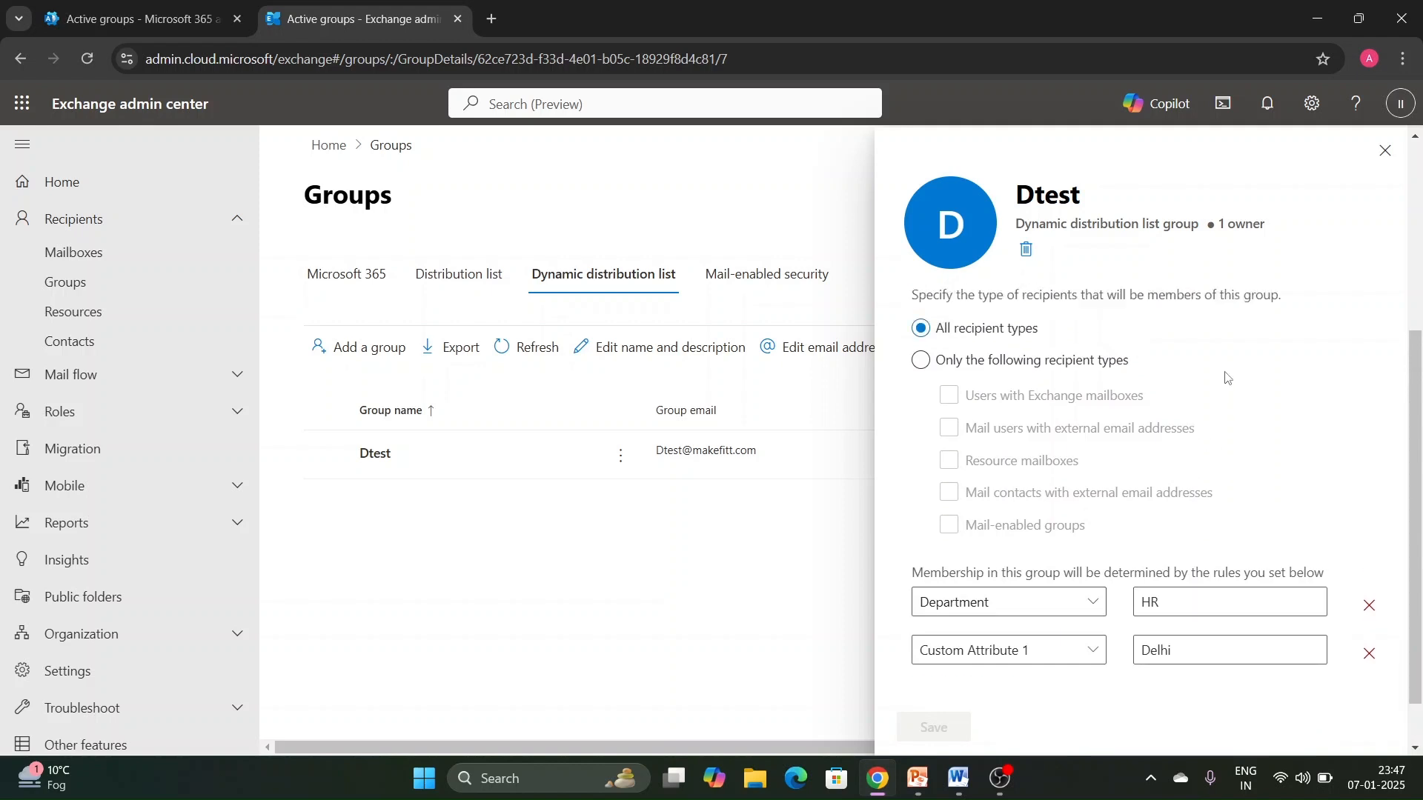
left_click(1380, 154)
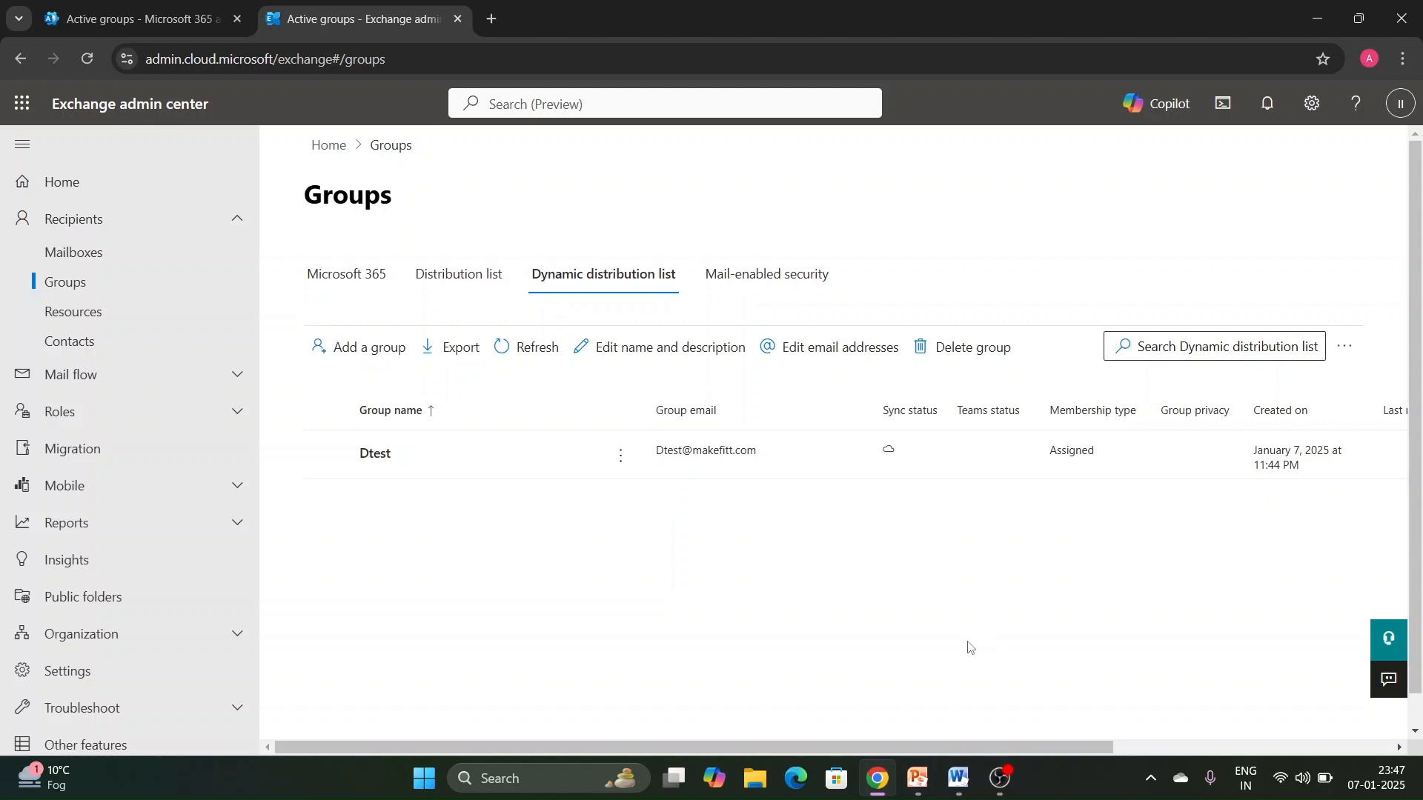
- Switch to the Word notes and add the heading "Mail Enabled Security" below the Dynamic Distribution Group heading
left_click(962, 778)
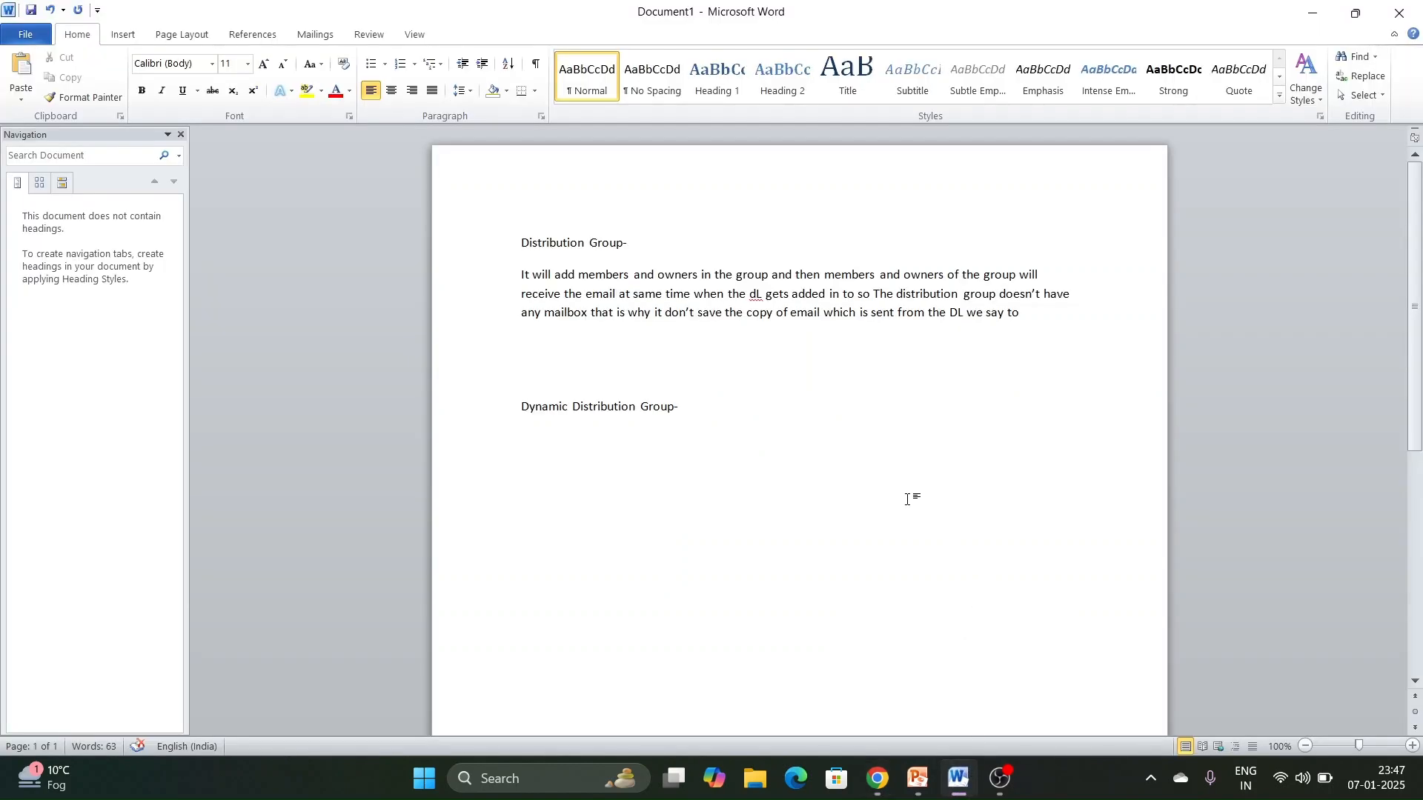
key("Return")
type("Mail Enabled Securioty")
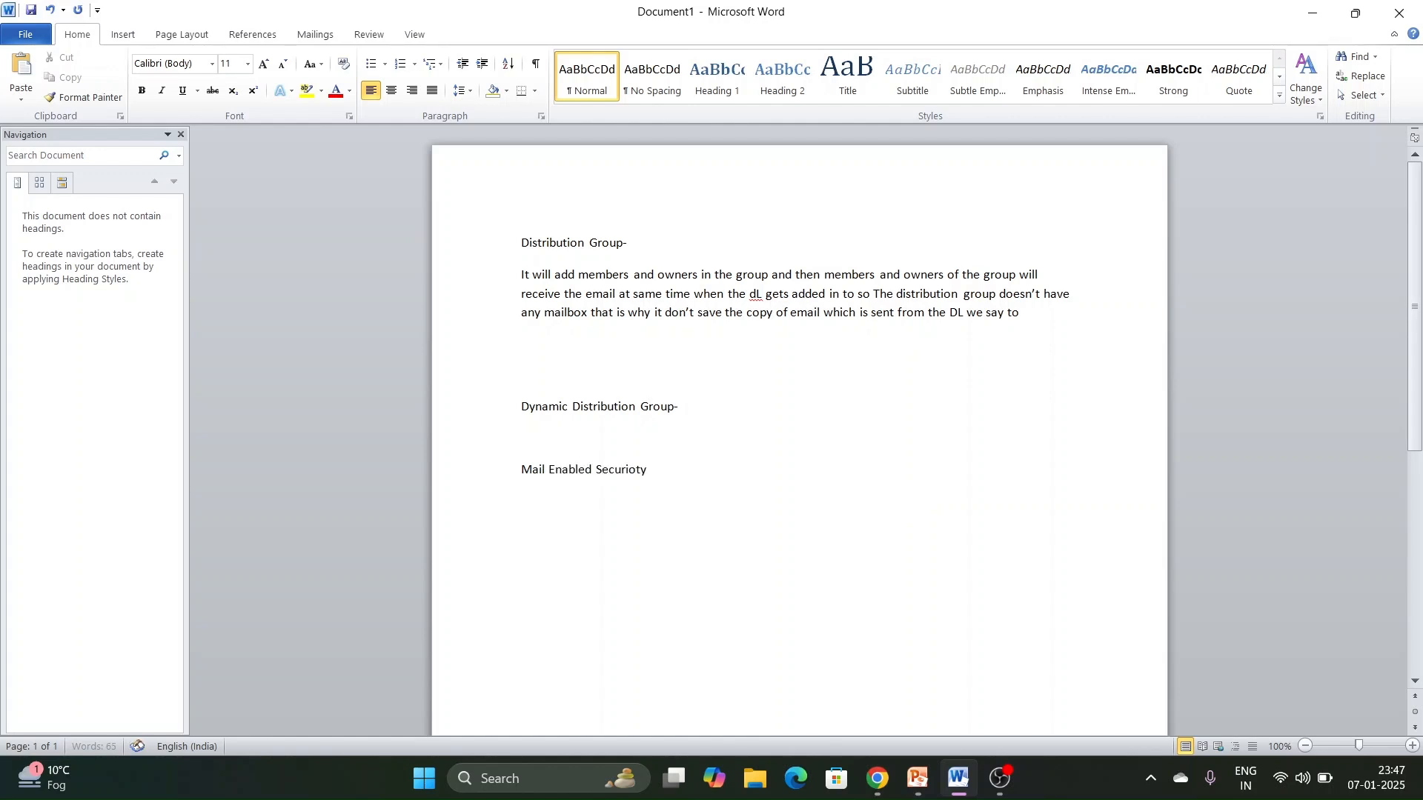
key("BackSpace")
key("BackSpace")
key("BackSpace")
key("BackSpace")
type("ity- when you create this is")
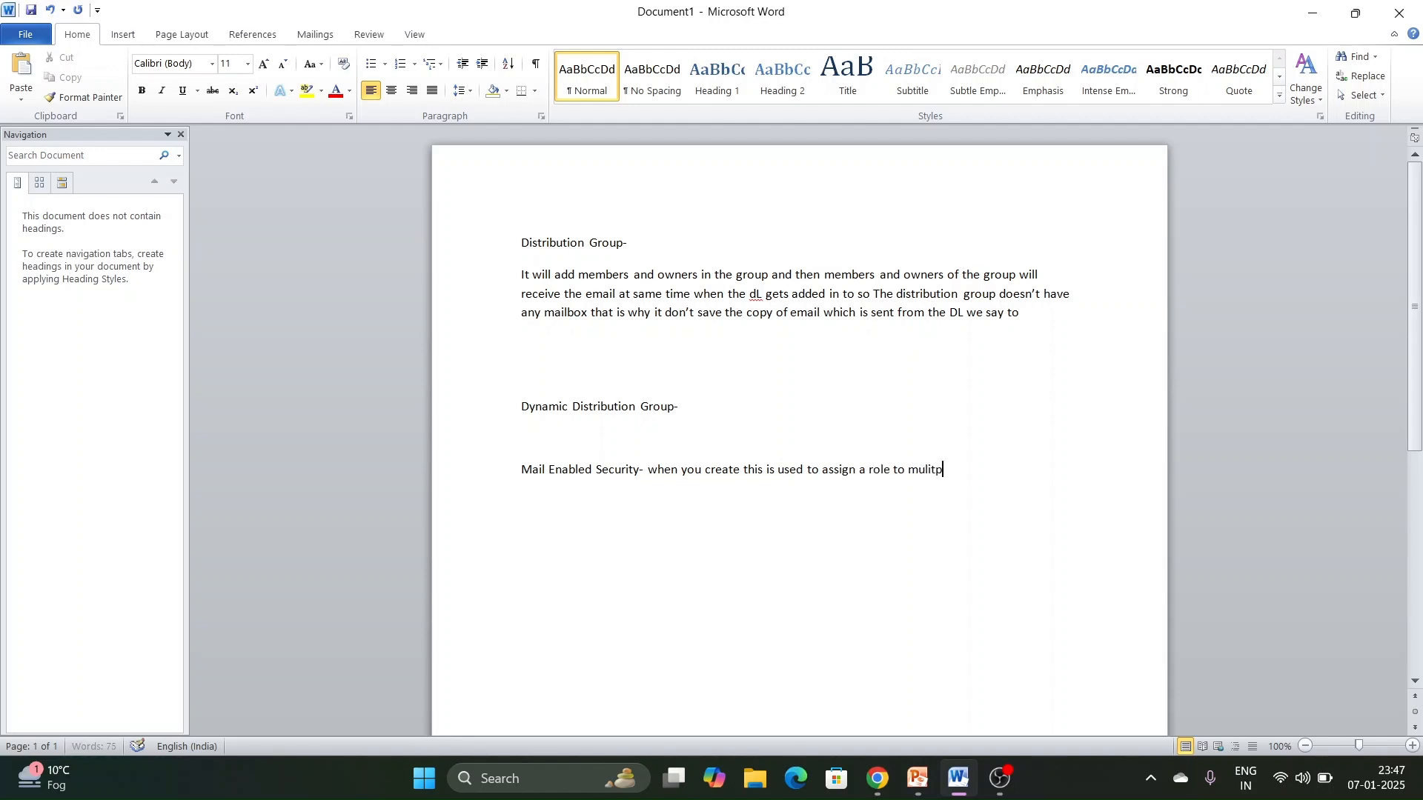
- Continue the Mail Enabled Security line with "- when you create this is used to assign a role to" multiple users at the same time
type("user in sam")
key("ctrl+BackSpace")
key("ctrl+BackSpace")
type("r at same")
- Switch to the Groups in M365 presentation in PowerPoint, at the slide with the user pictures
key("alt+Tab")
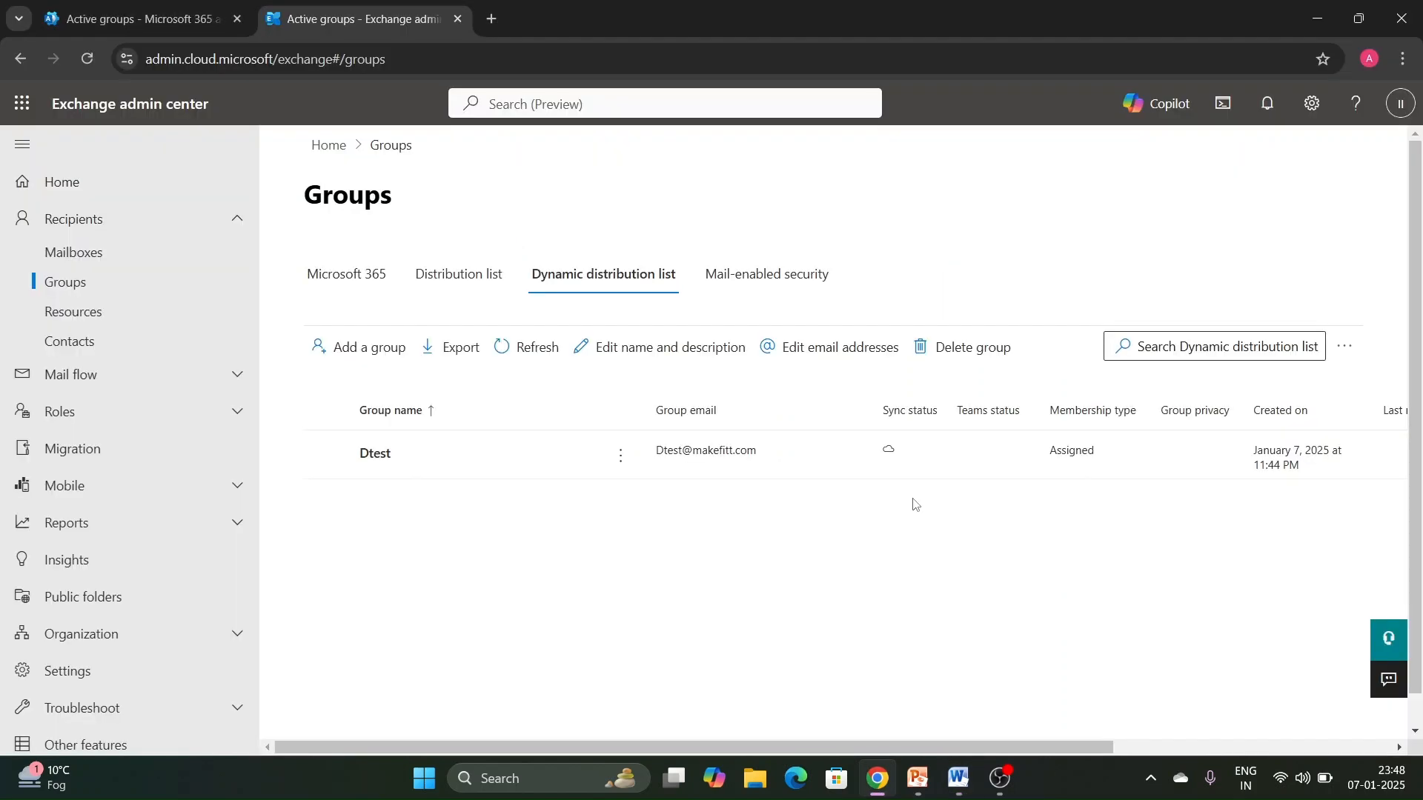
key("alt+Tab")
key("Tab")
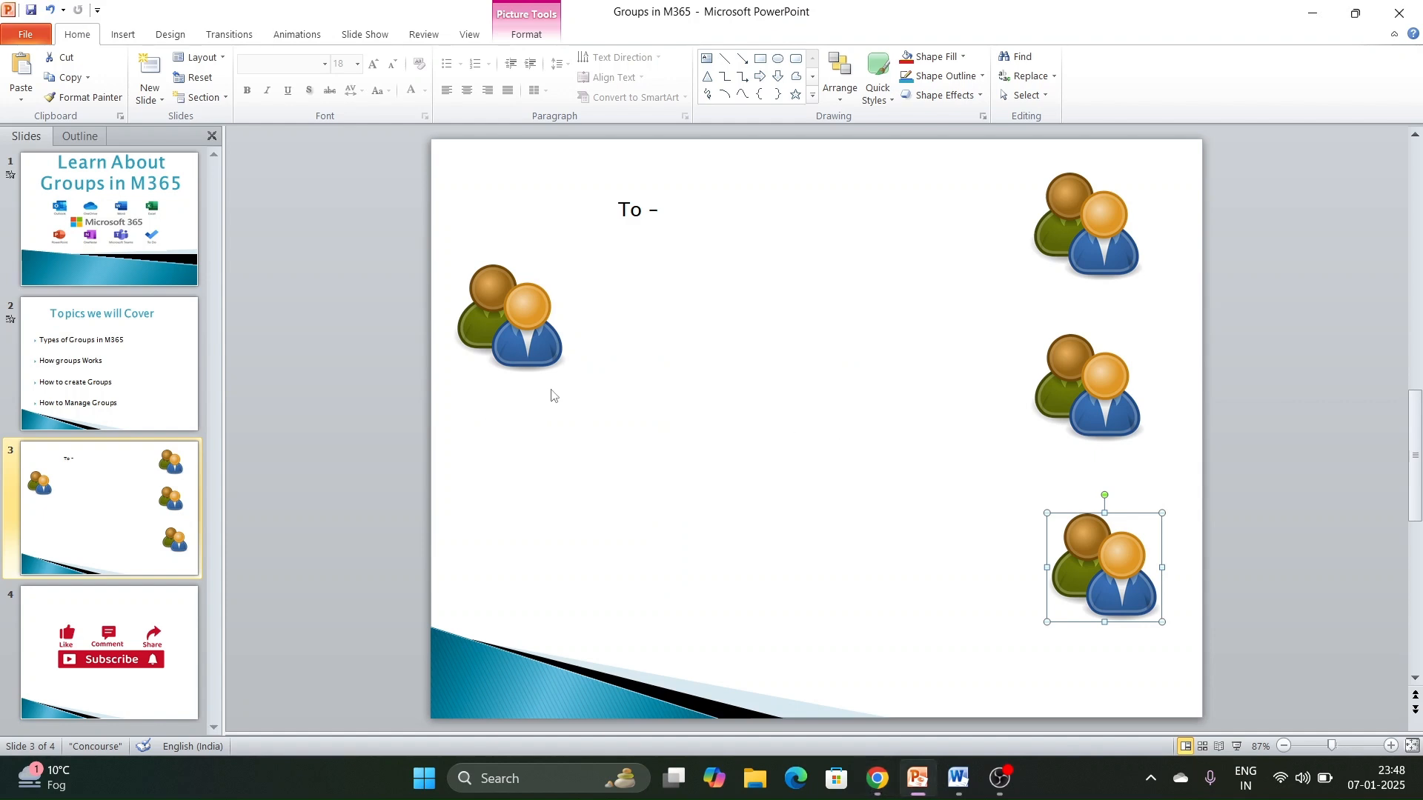
left_click(511, 339)
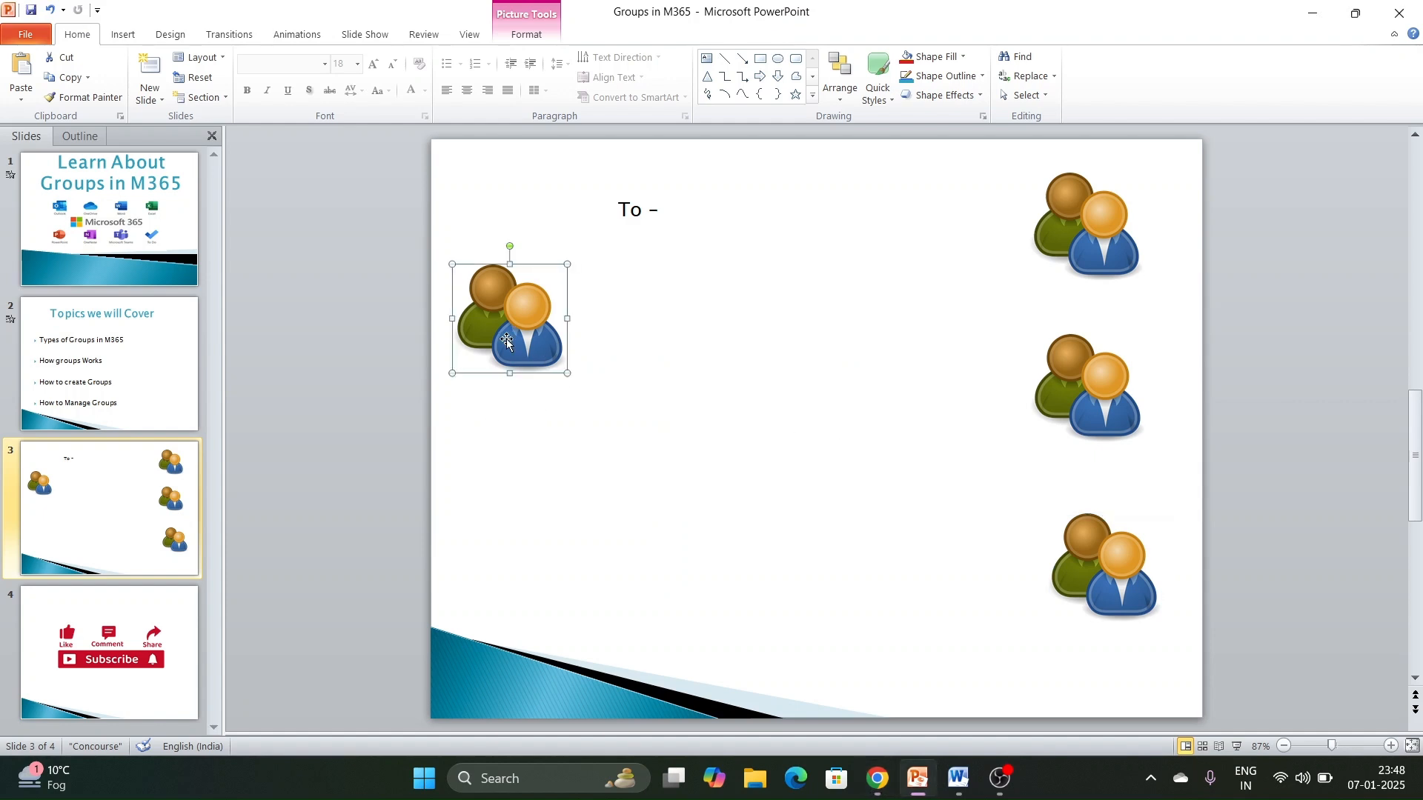
left_click(478, 459)
- Replace the "To -" text on slide 3 with "Exchange administrator"
left_click(674, 217)
left_click(643, 211)
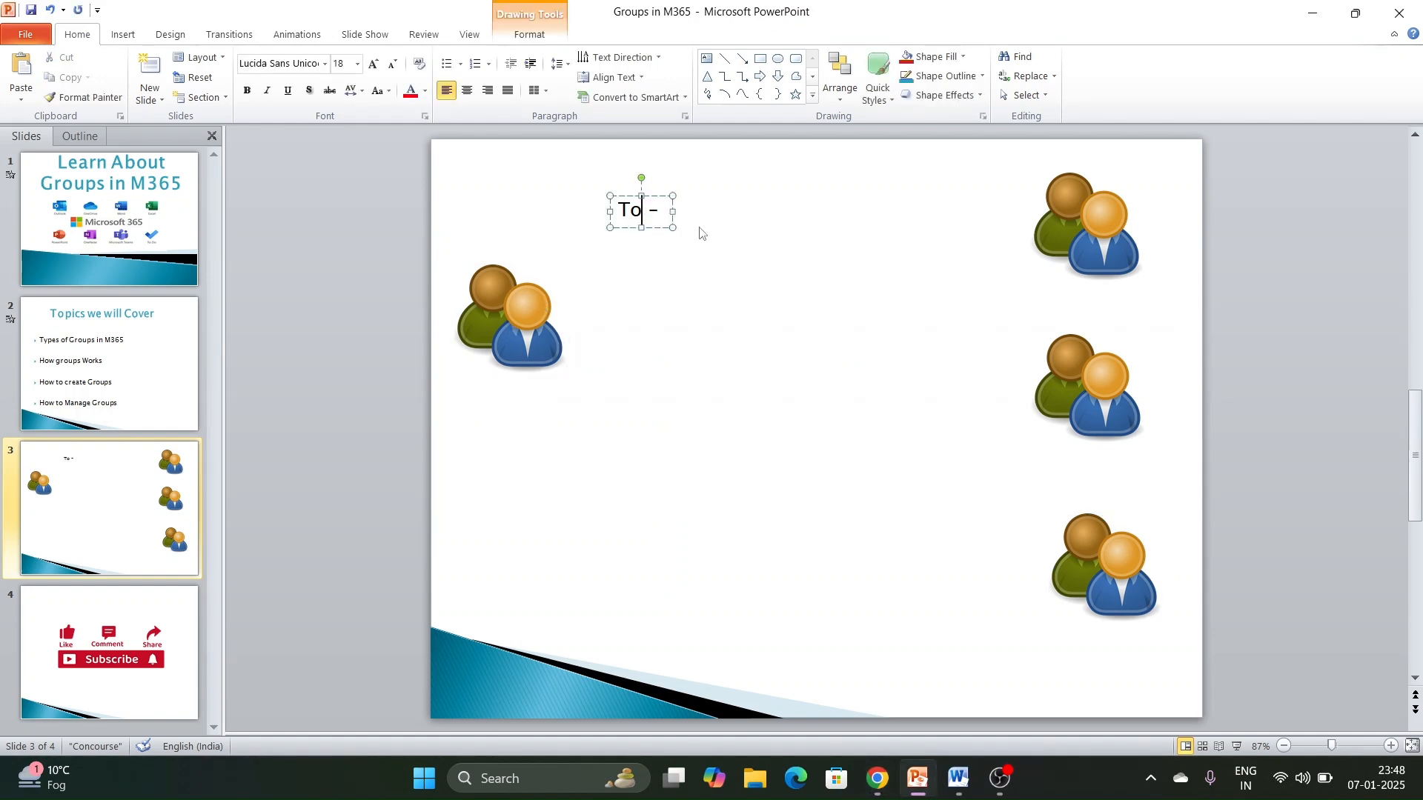
key("Right")
key("Right")
key("BackSpace")
key("BackSpace")
key("BackSpace")
key("BackSpace")
type("Exchange admi")
key("BackSpace")
type("ministrator")
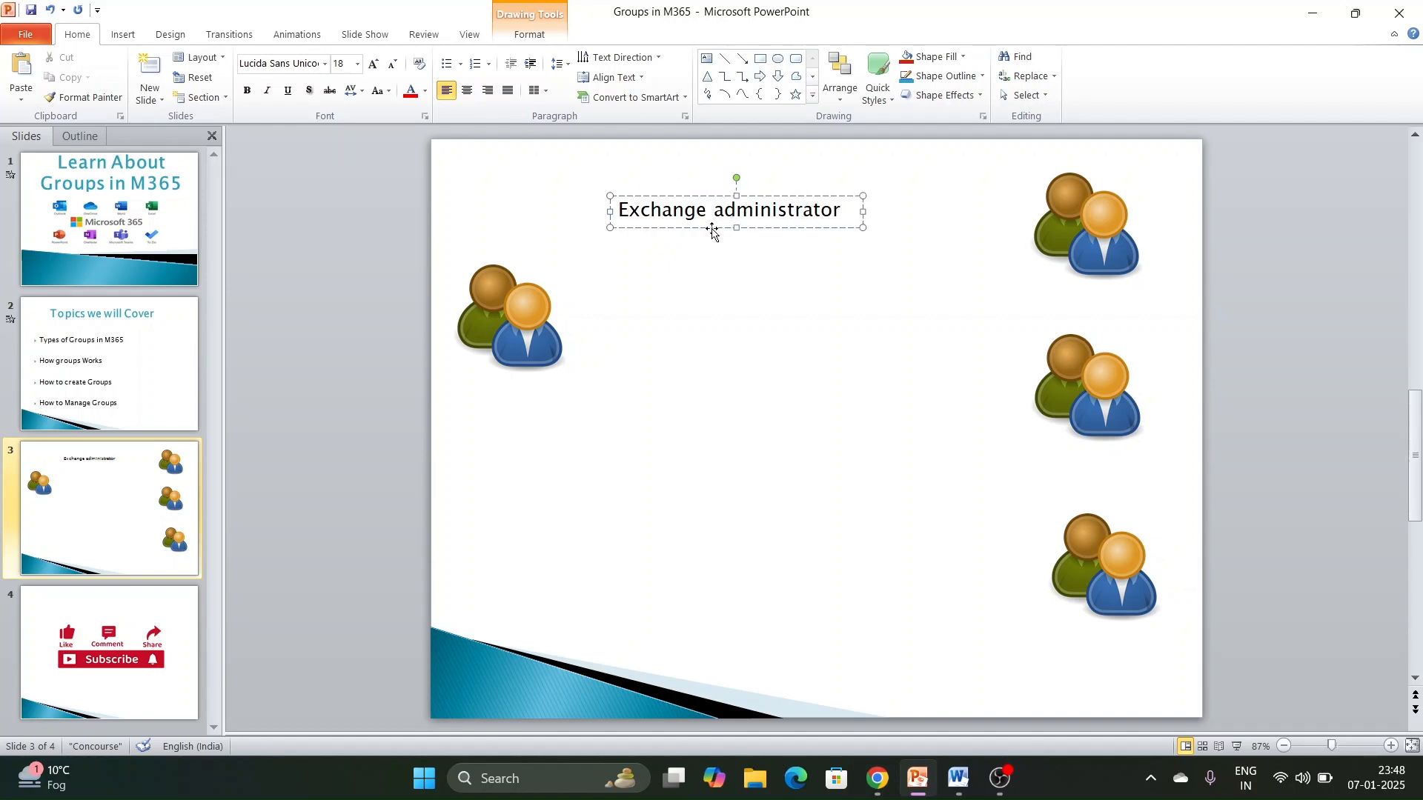
left_click(756, 261)
left_click(756, 215)
left_click(687, 215)
left_click(718, 184)
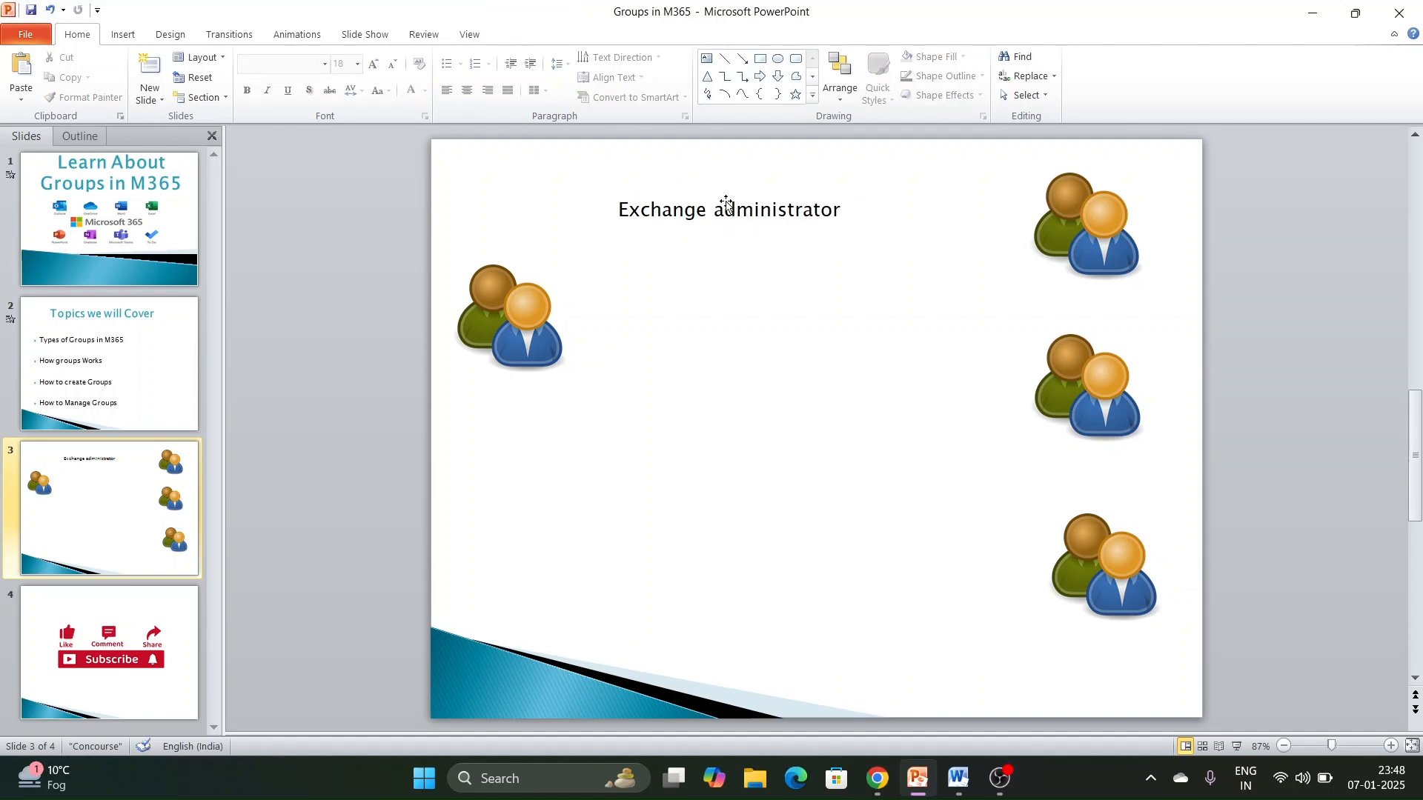
left_click(725, 213)
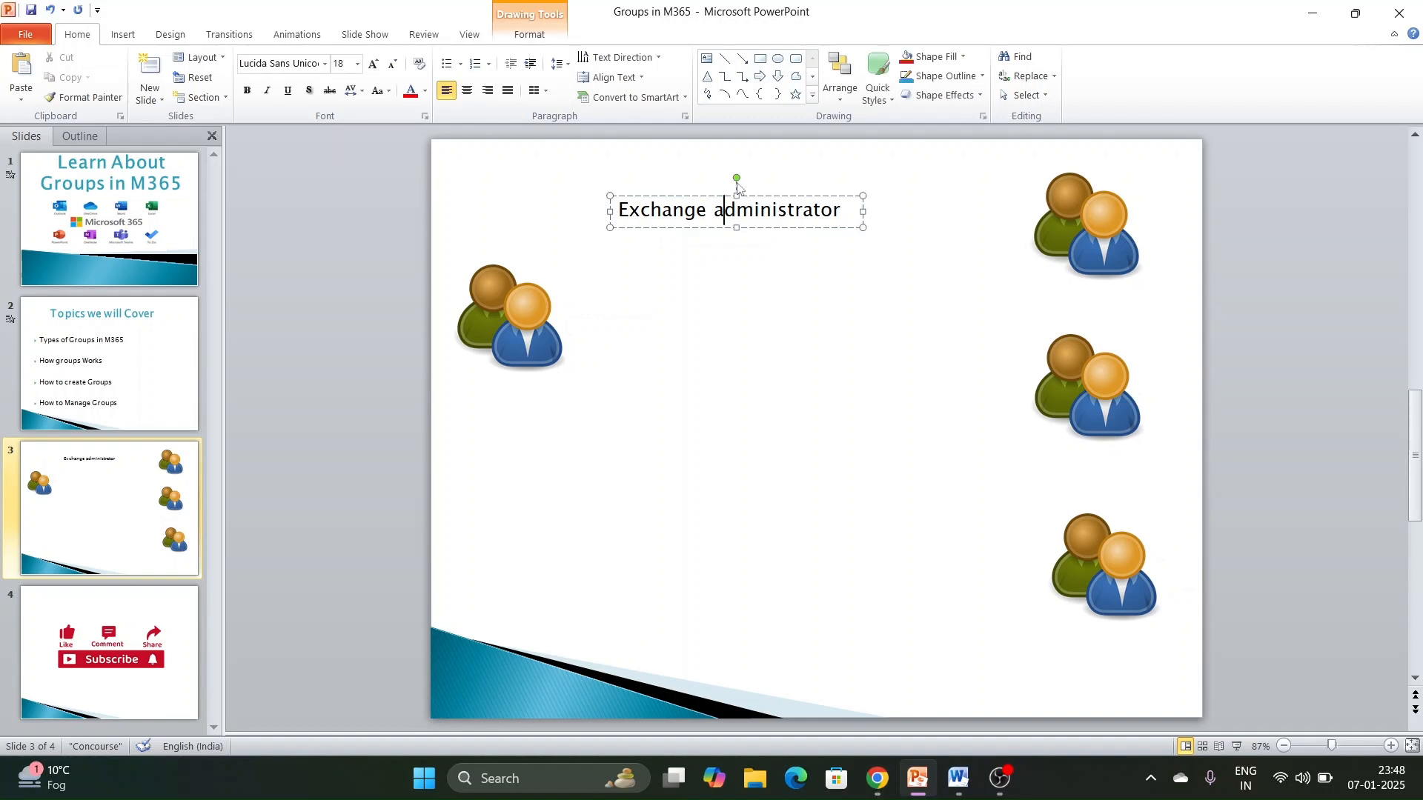
left_click(518, 326)
left_click(678, 286)
left_click(713, 202)
type("a")
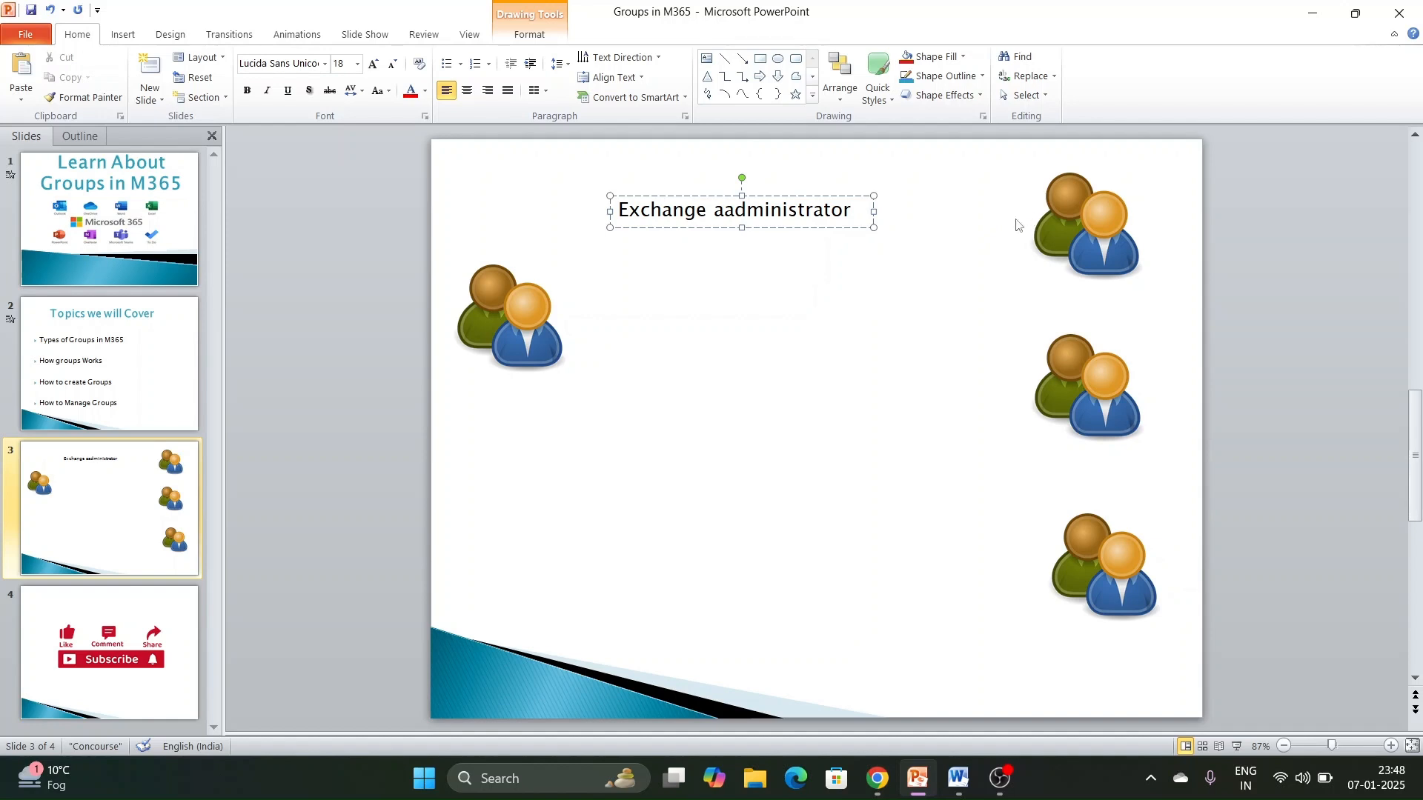
left_click(969, 232)
left_click(763, 215)
double_click(759, 215)
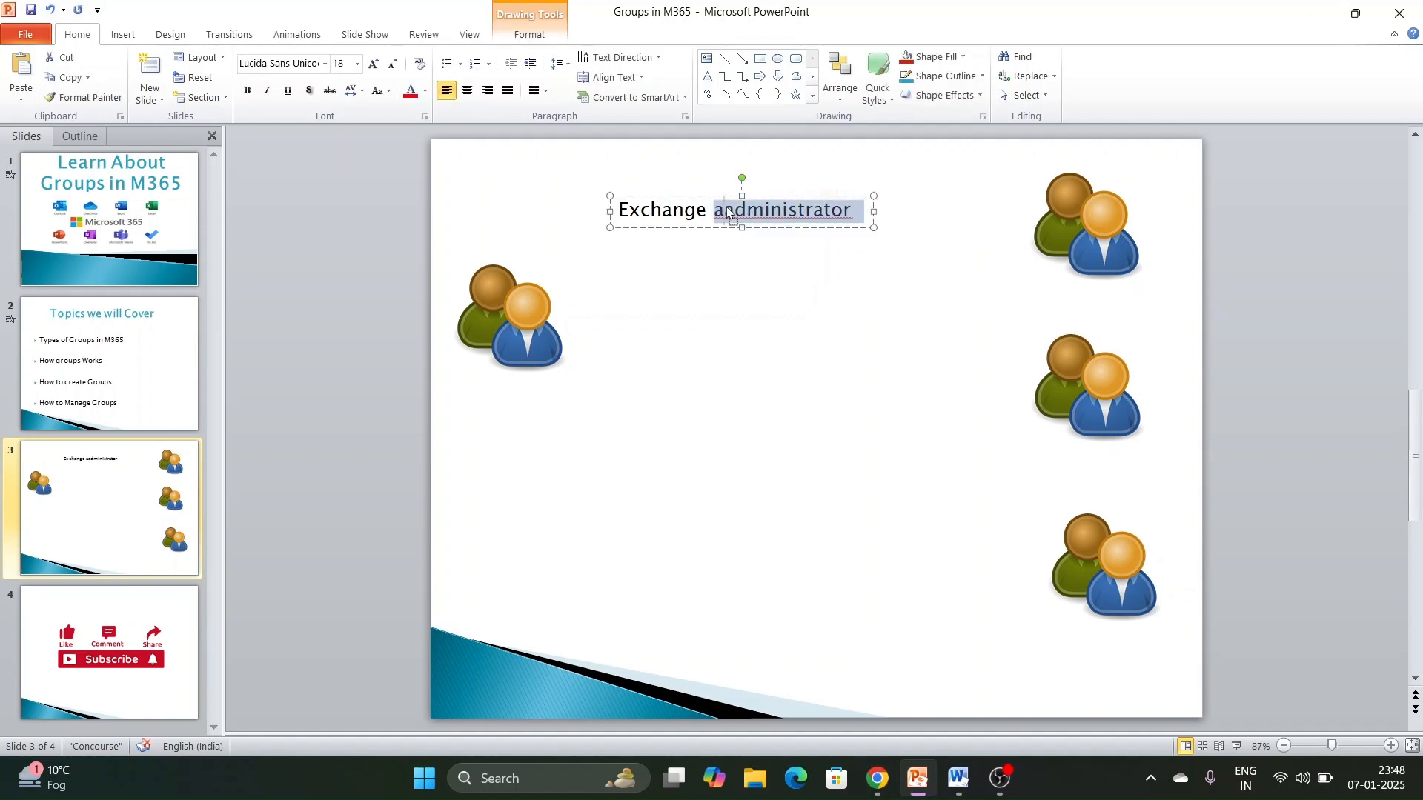
left_click(725, 210)
key("BackSpace")
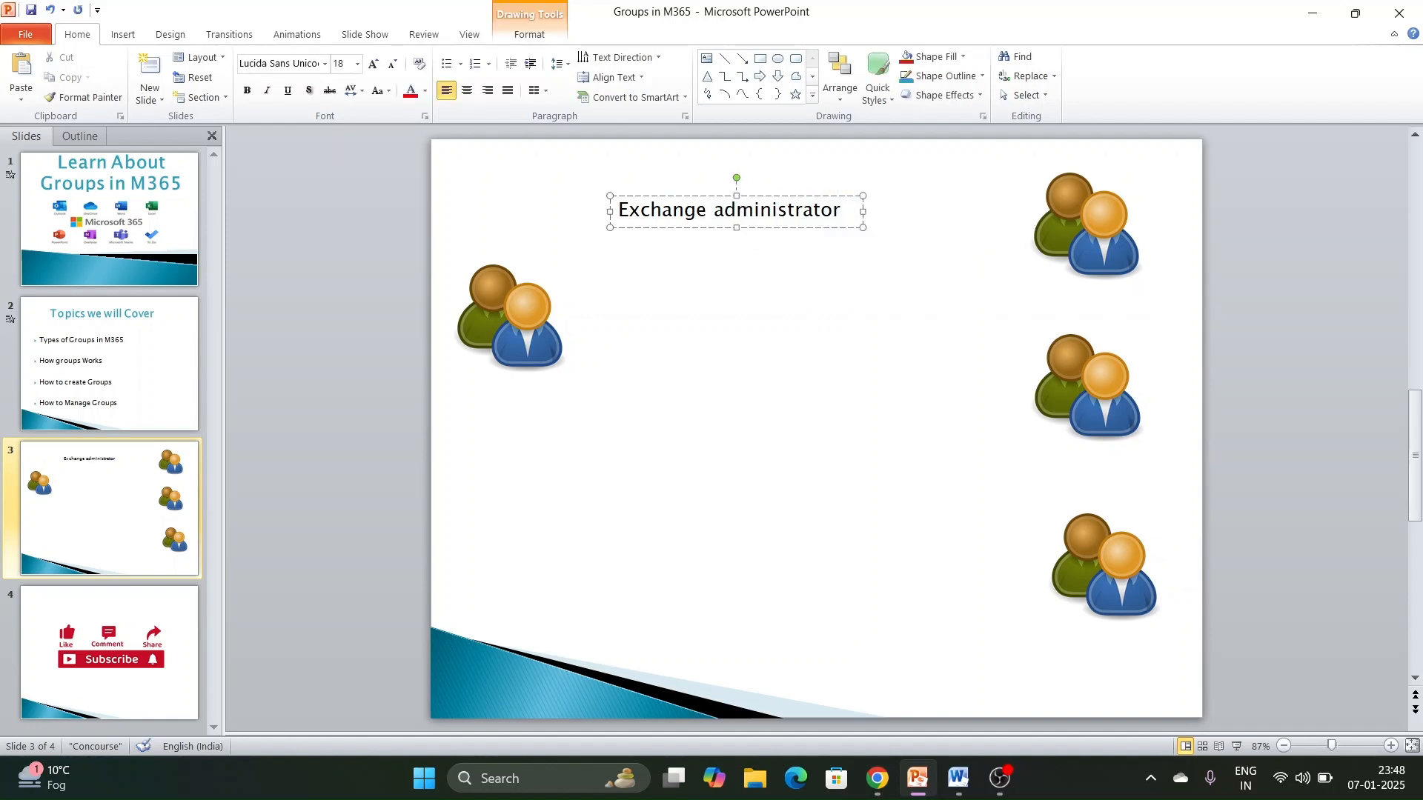
left_click(767, 341)
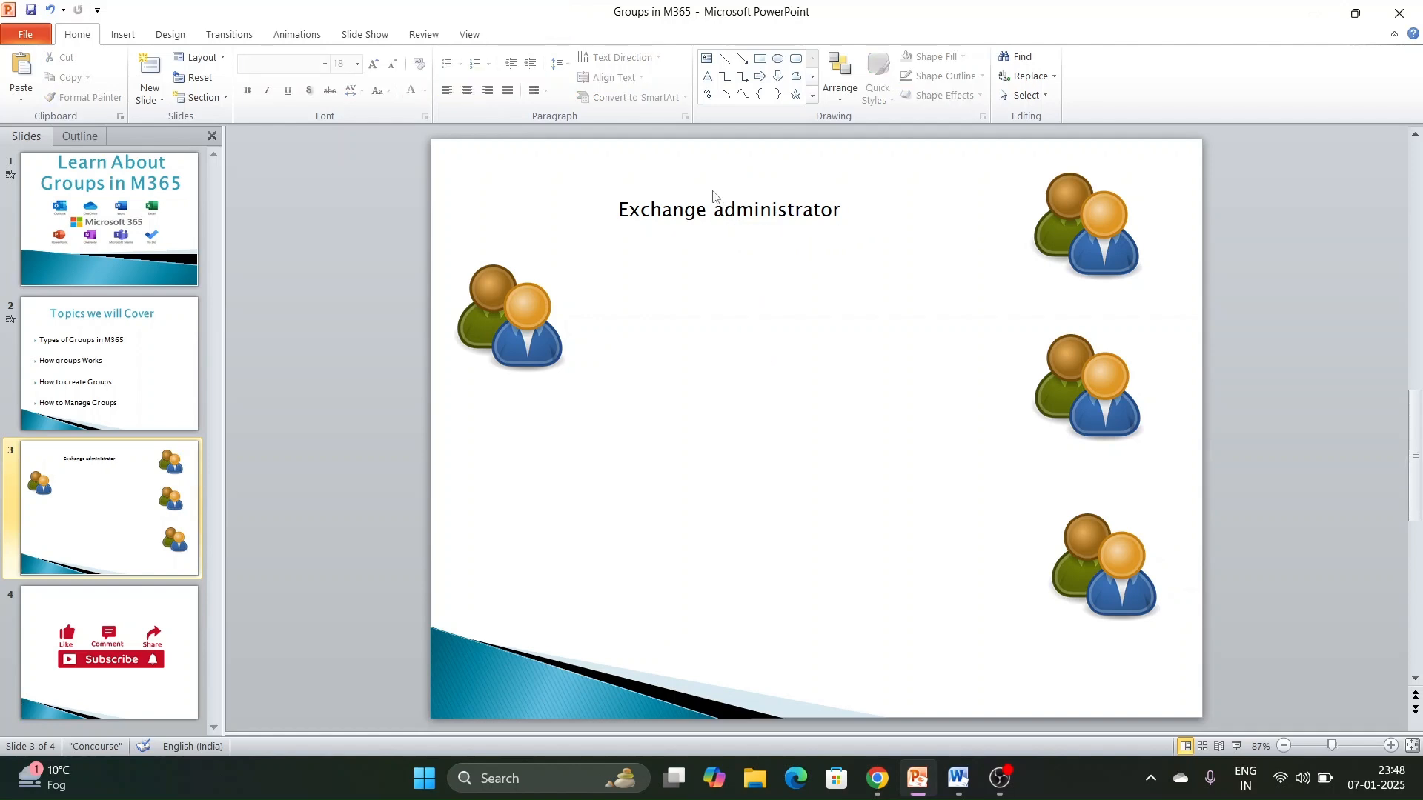
left_click(736, 209)
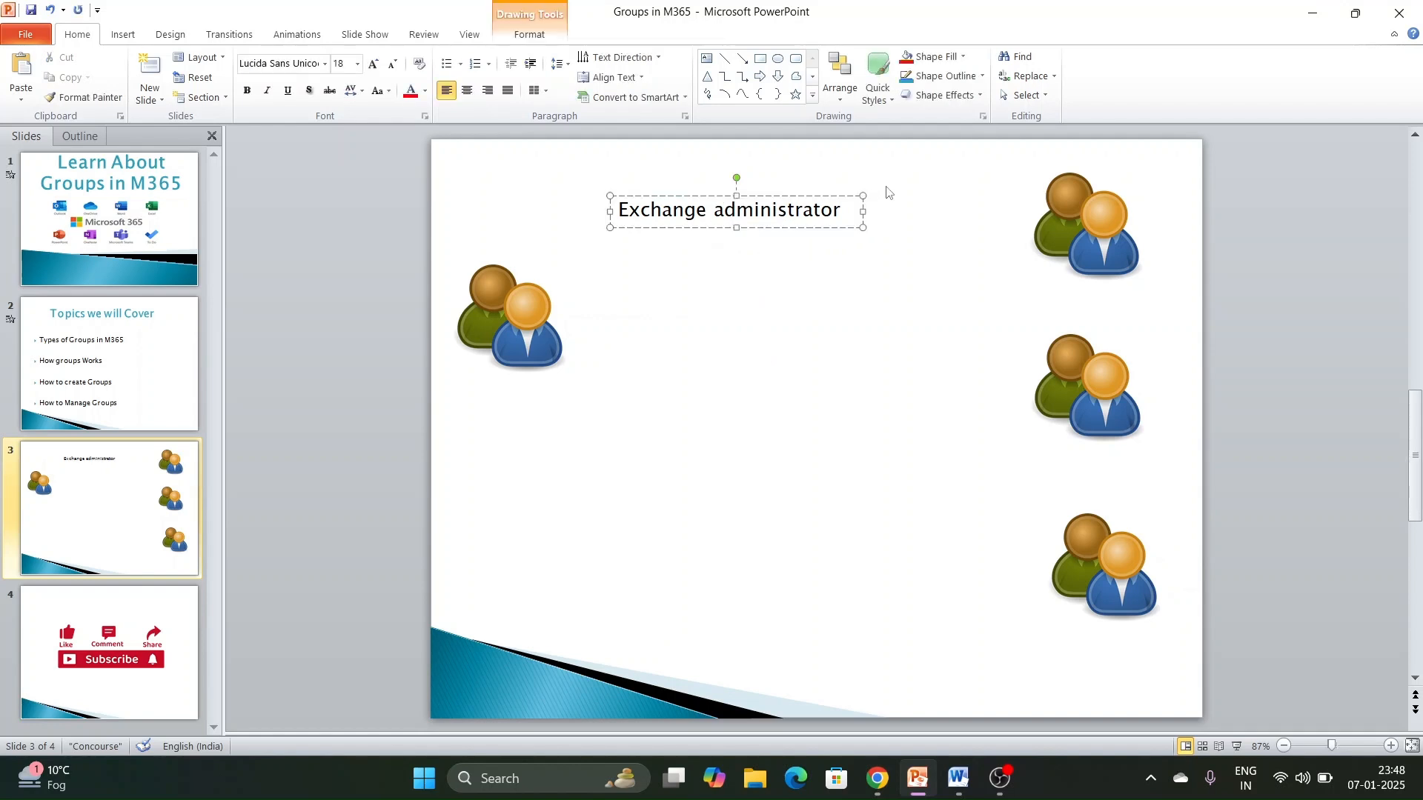
left_click(762, 150)
- Switch to the Word notes and extend the Mail Enabled Security line with "in which the members will get the roles which is assigned to the group ."
key("alt+Tab")
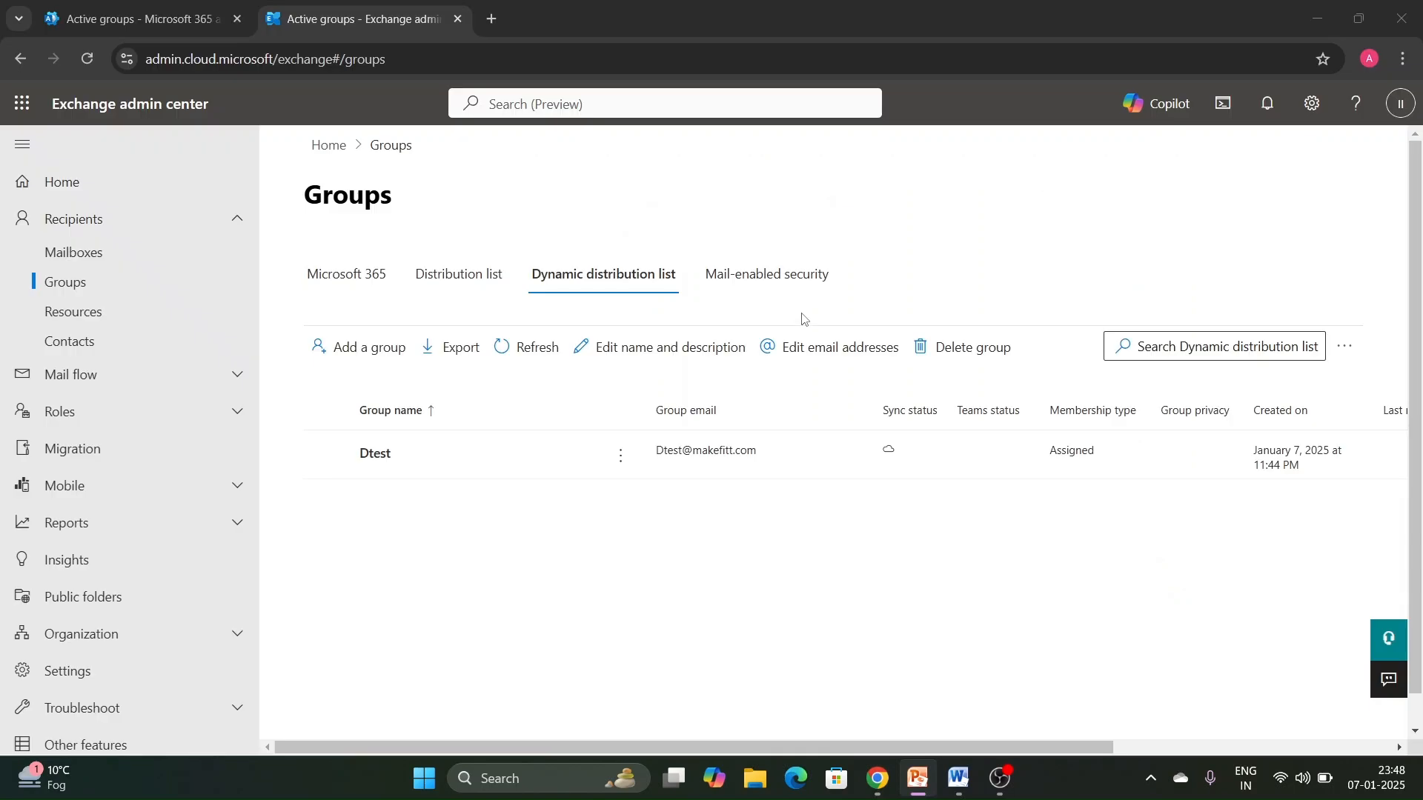
left_click(958, 778)
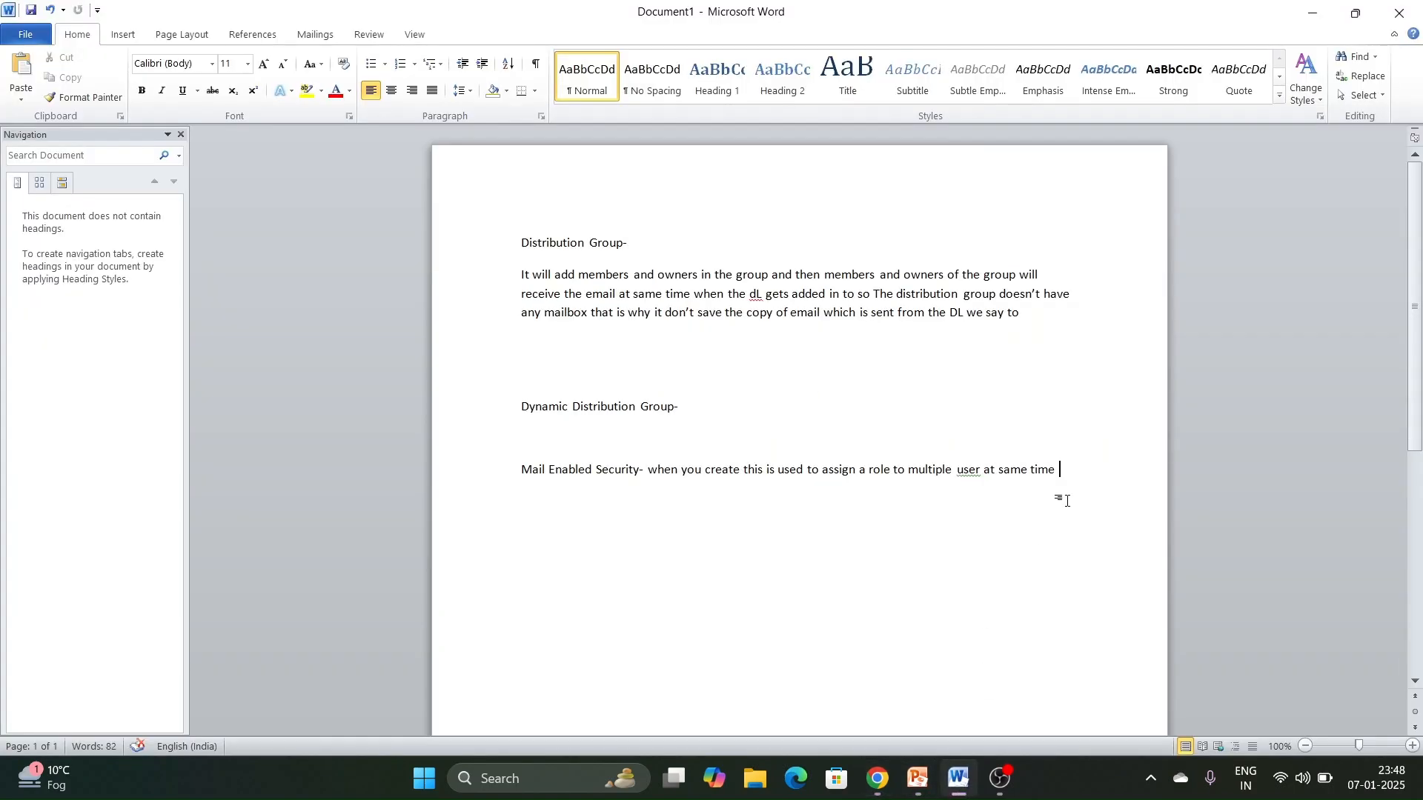
type("in which the members will get te")
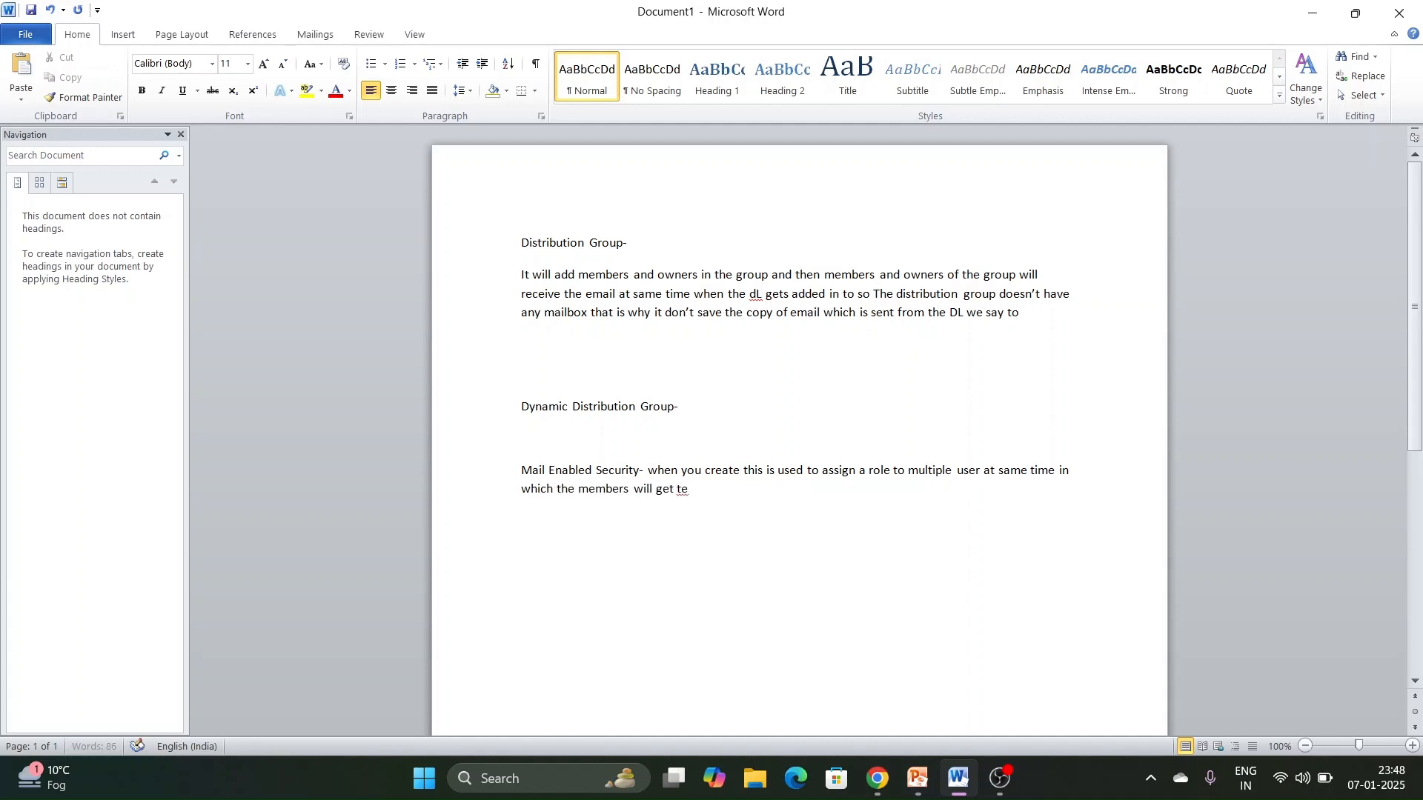
key("BackSpace")
type("he roles which is assigned to the")
type("gro")
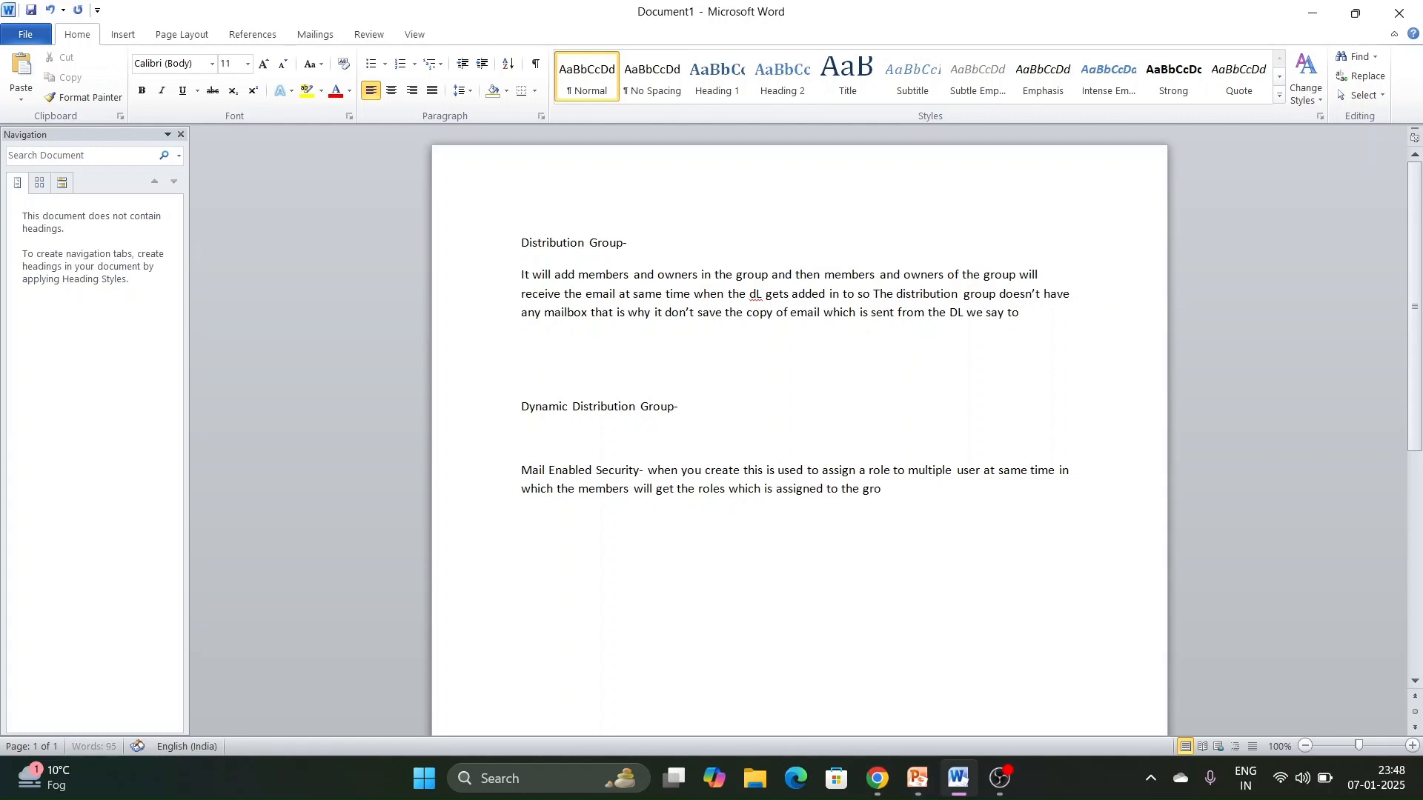
type("up .")
- Switch to the Exchange admin center in Chrome and start a new group of type Mail-enabled security
left_click(877, 780)
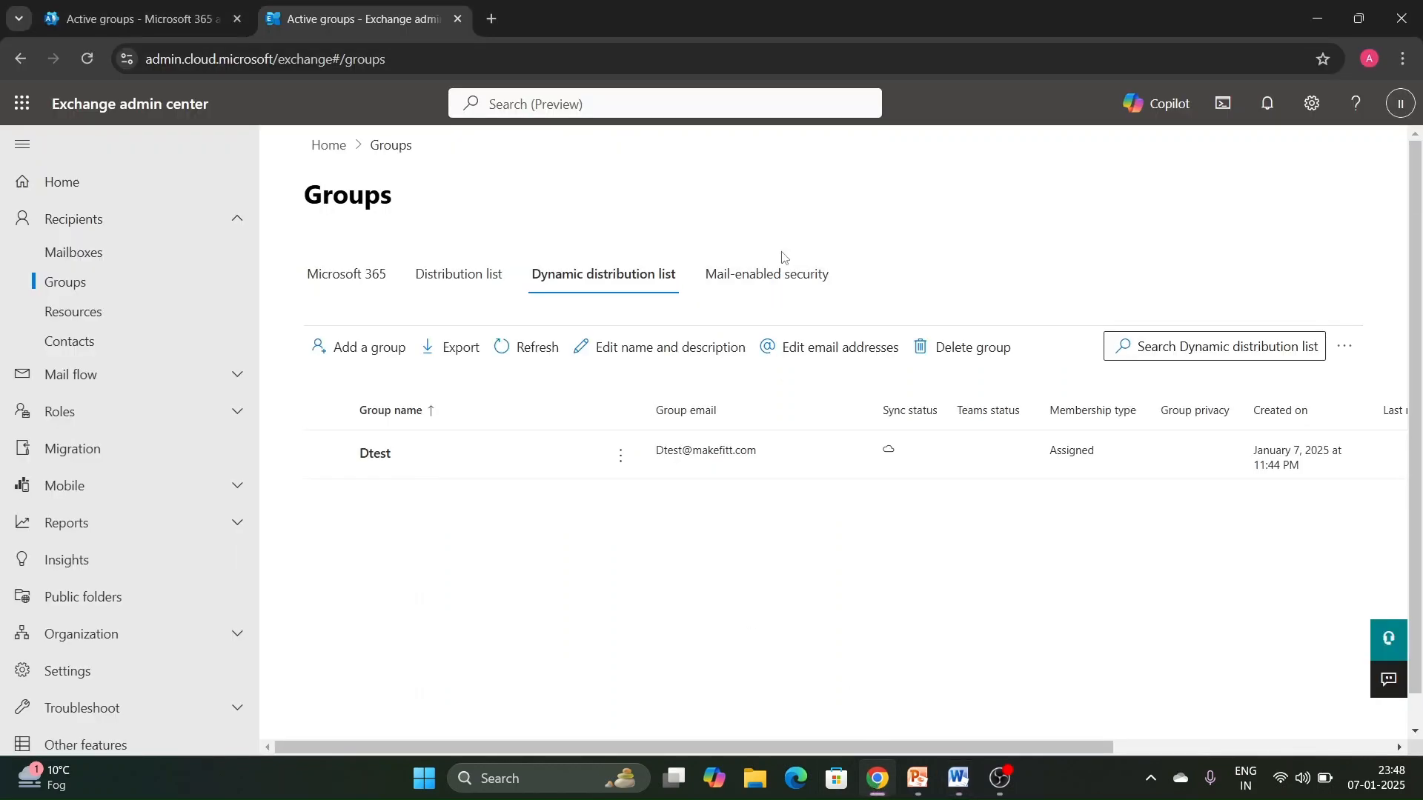
left_click(818, 271)
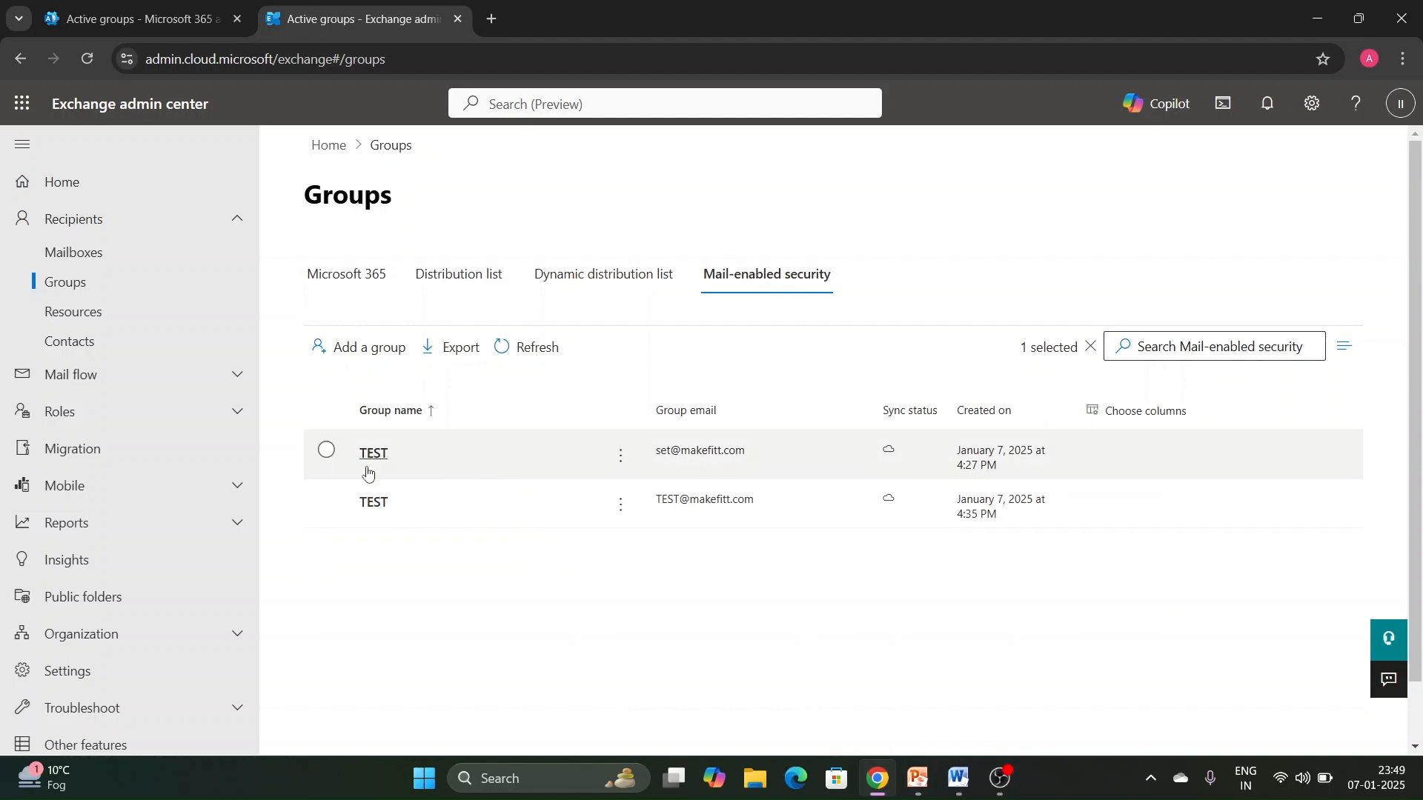
left_click(368, 349)
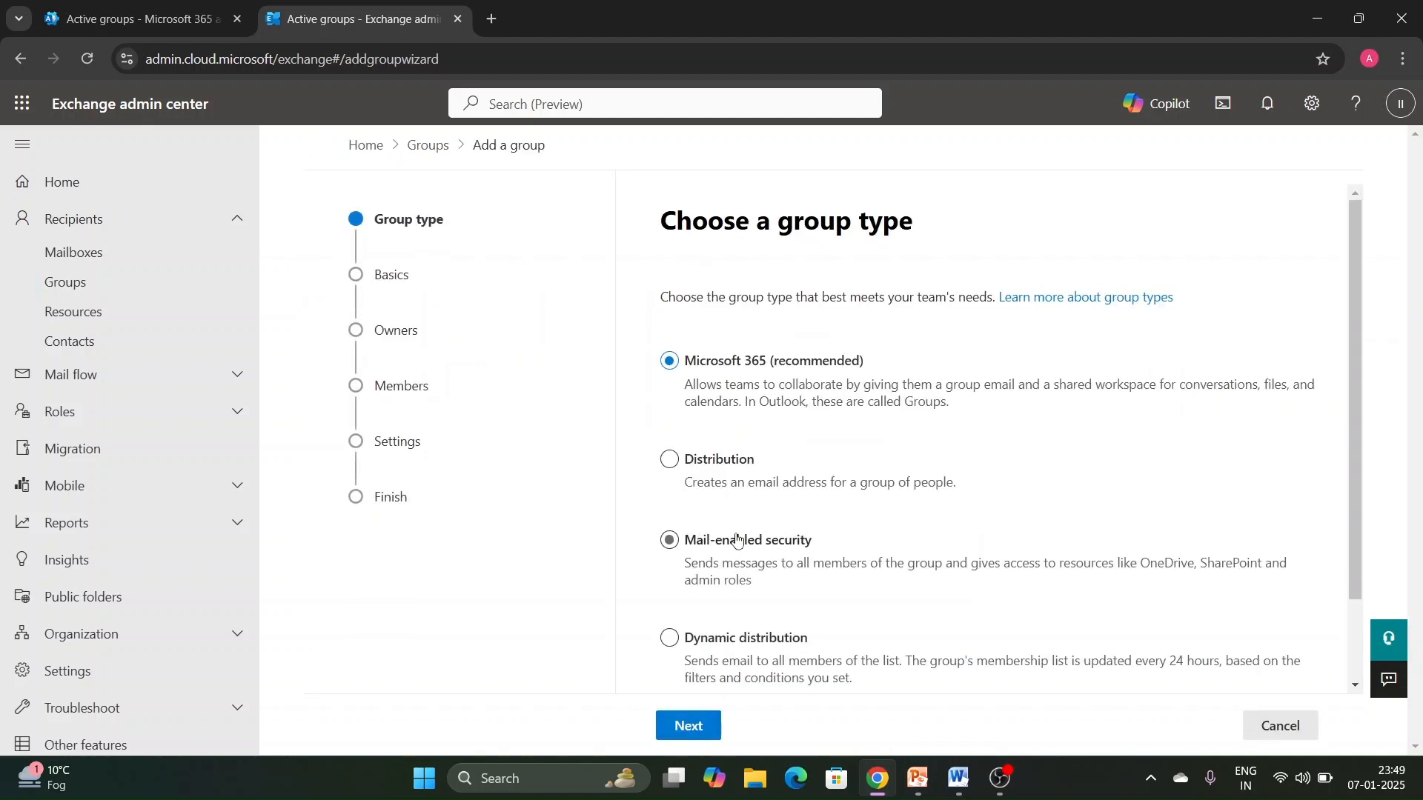
scroll(710, 539, "down", 2)
left_click(725, 459)
left_click(700, 724)
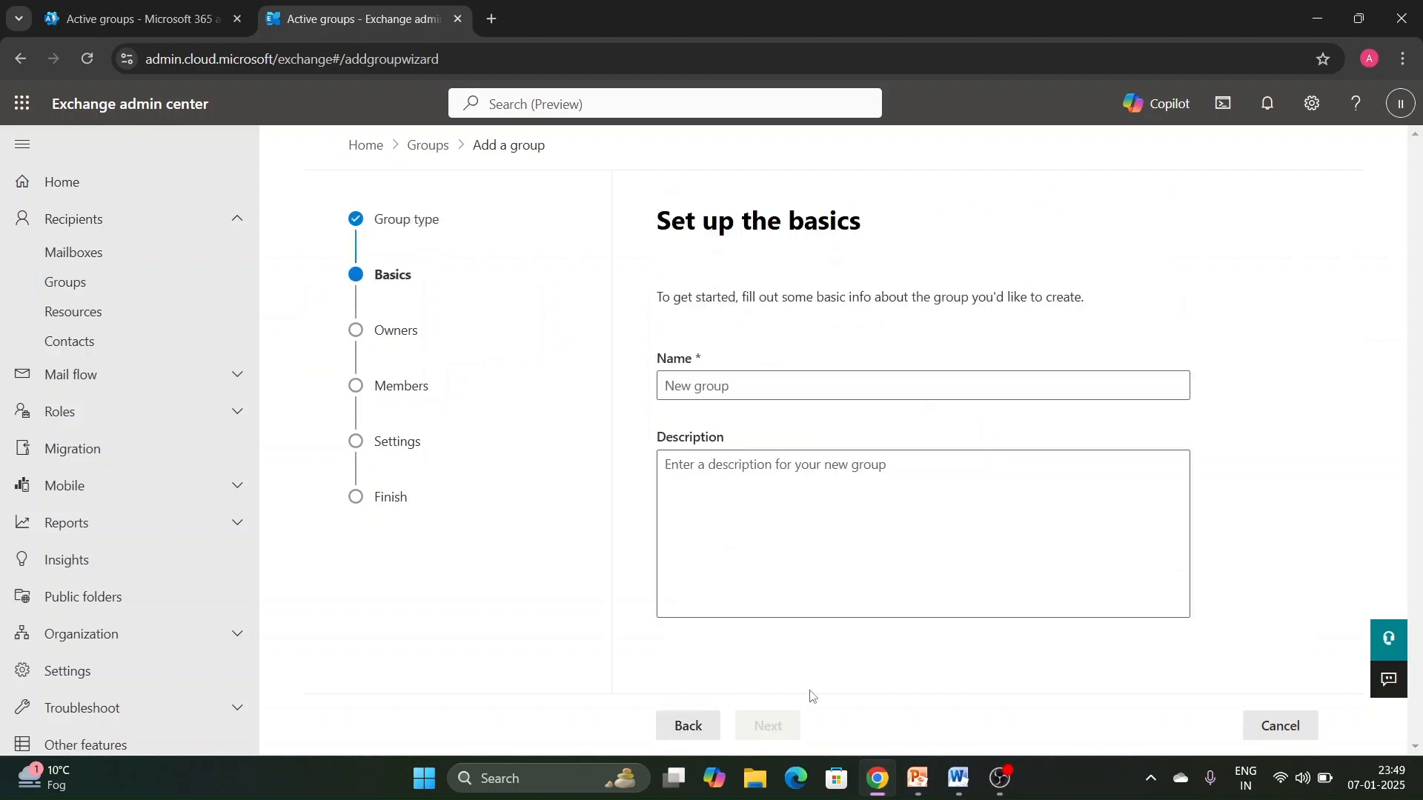
- Enter MTEST as both the name and the description of the new group
left_click(725, 380)
type("MTEST")
key("Tab")
type("M")
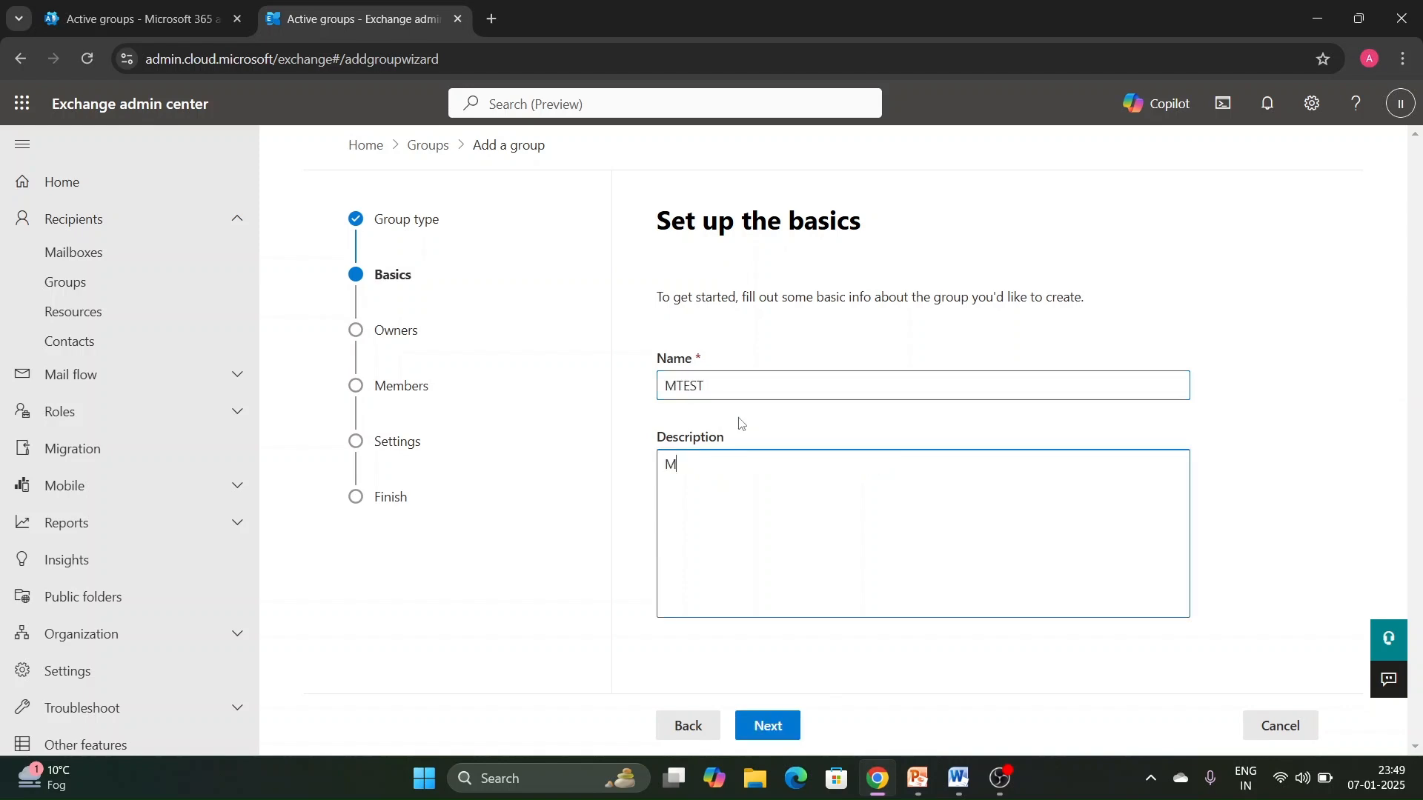
left_click(790, 725)
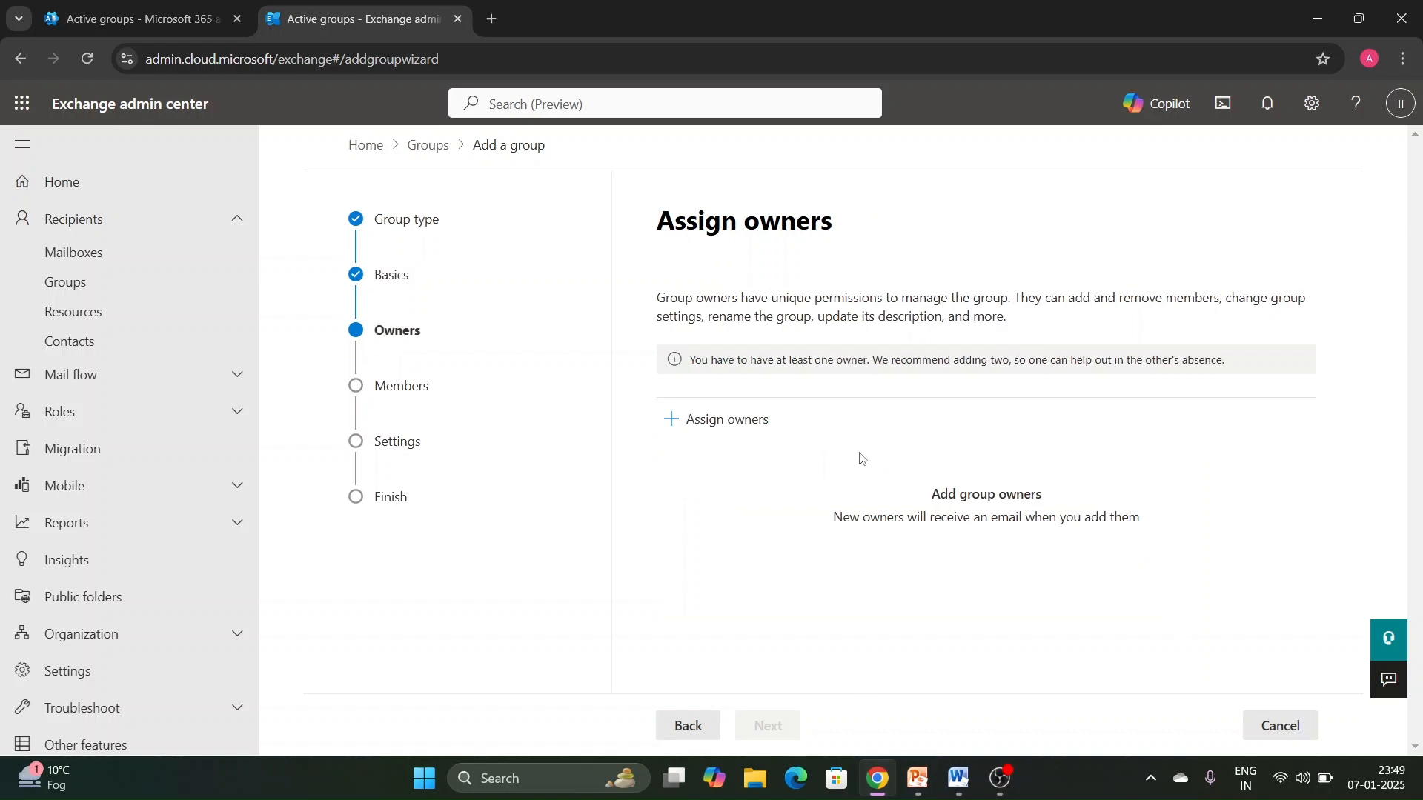
- Assign IT INFO as owner of the new mail-enabled security group
left_click(736, 421)
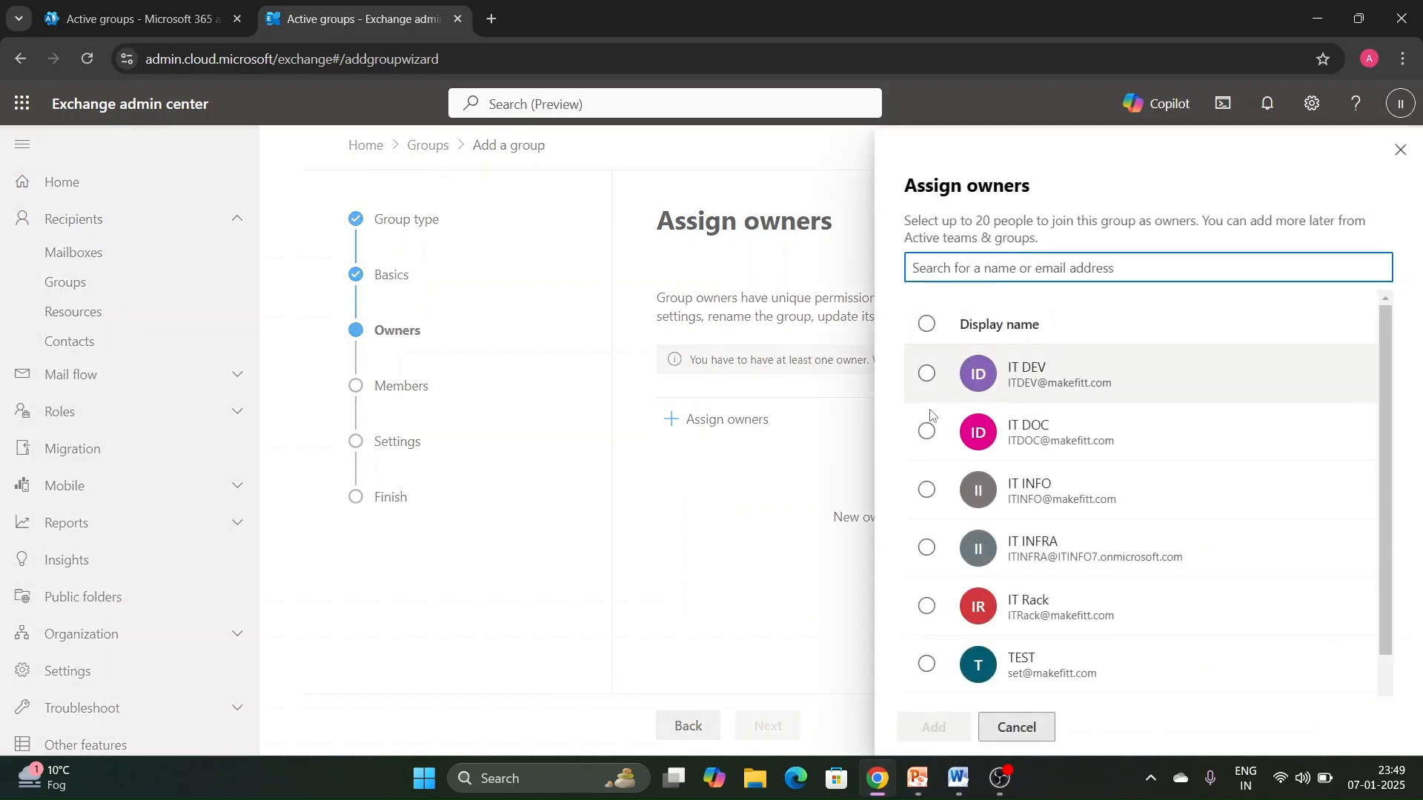
left_click(927, 490)
left_click(937, 728)
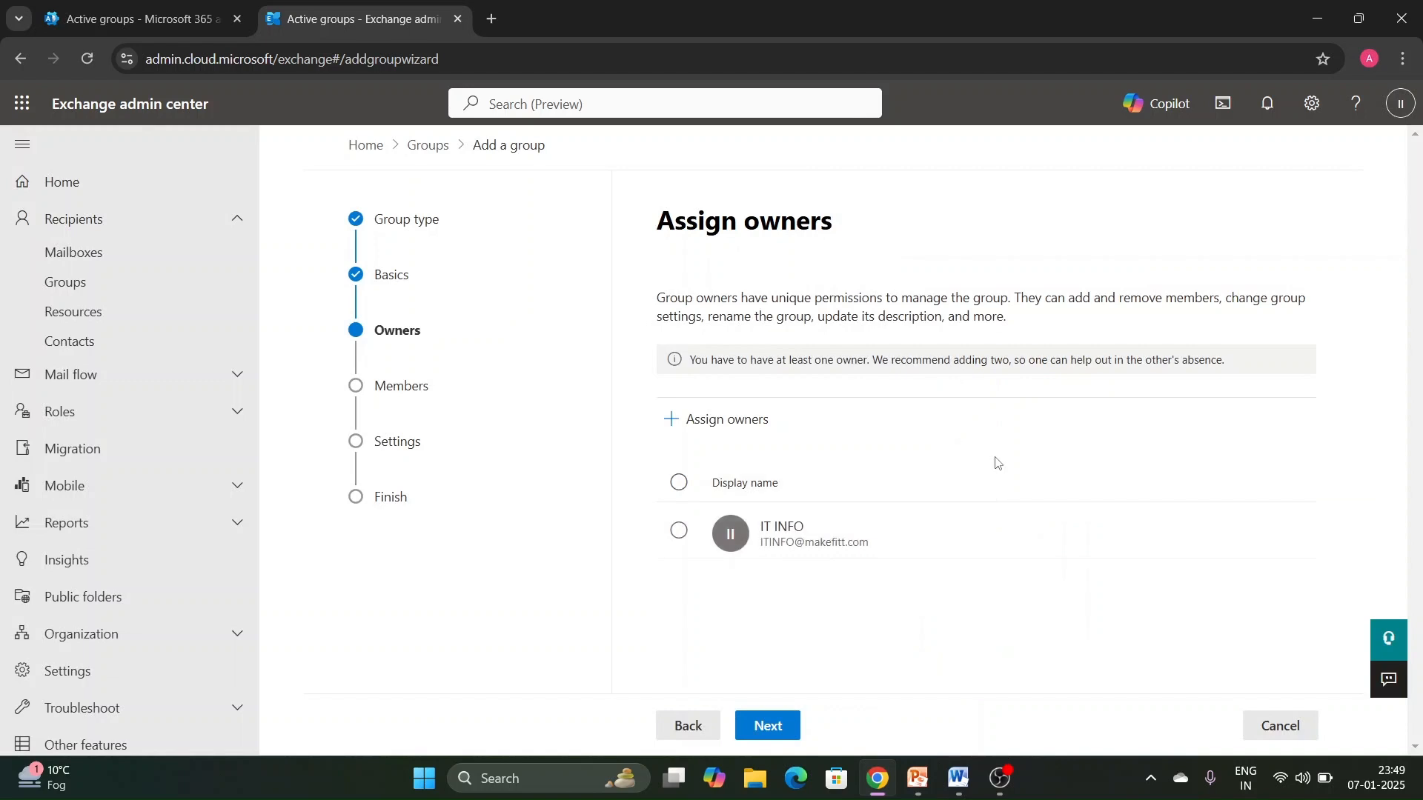
left_click(772, 723)
- Add IT INFRA and IT DOC as members of the new group
left_click(737, 382)
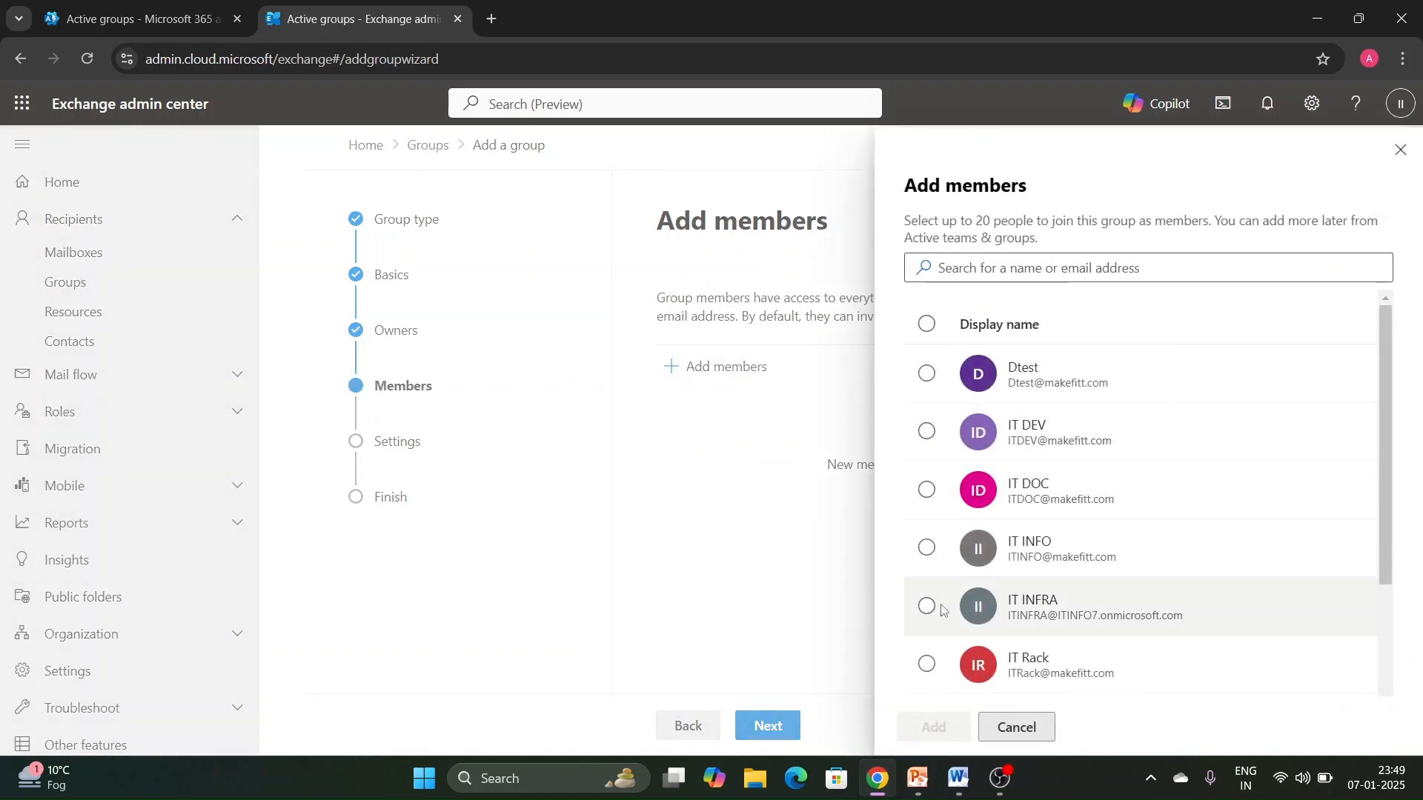
left_click(926, 608)
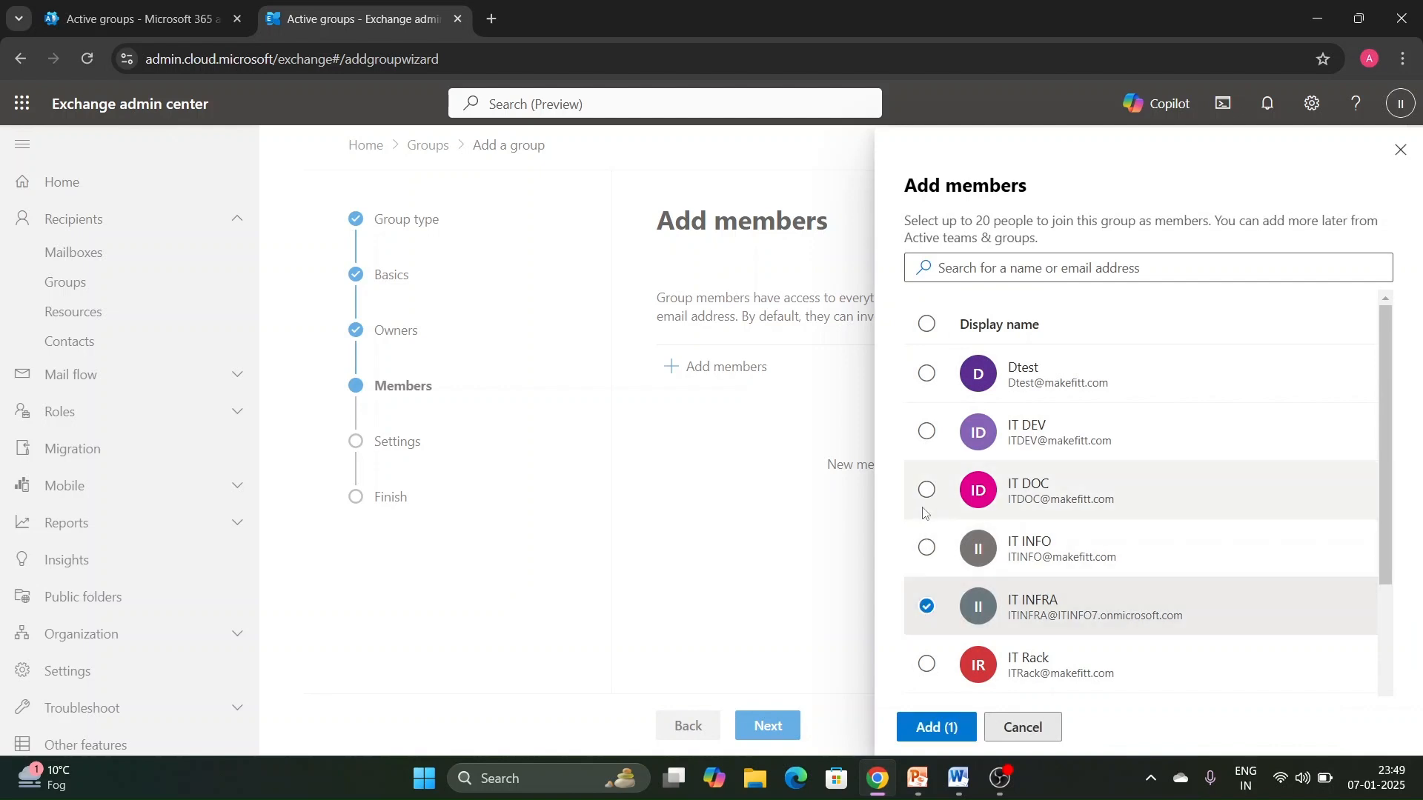
left_click(926, 491)
left_click(938, 723)
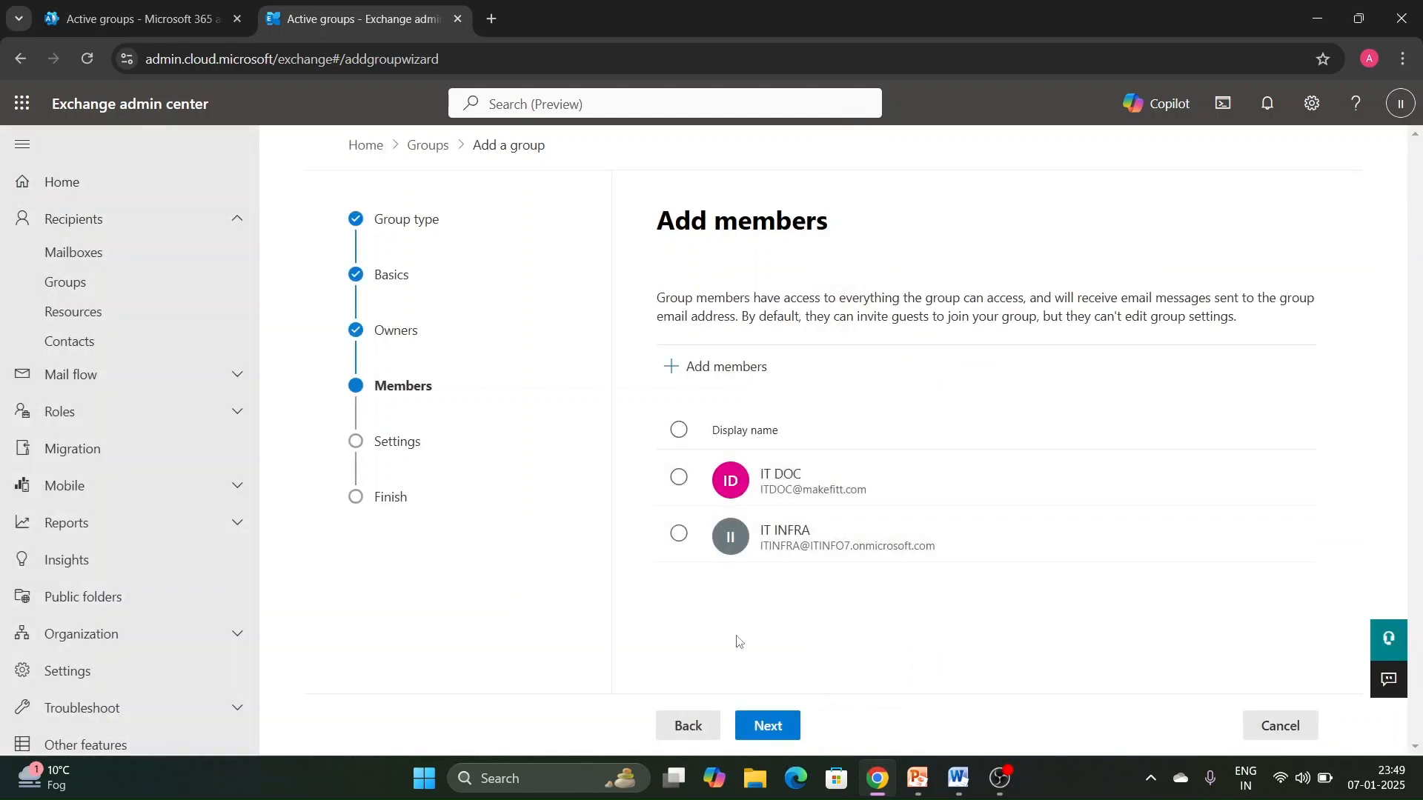
left_click(771, 728)
- Set the group email alias to Mtest on the makefitt.com domain and create the MTEST group
left_click(761, 416)
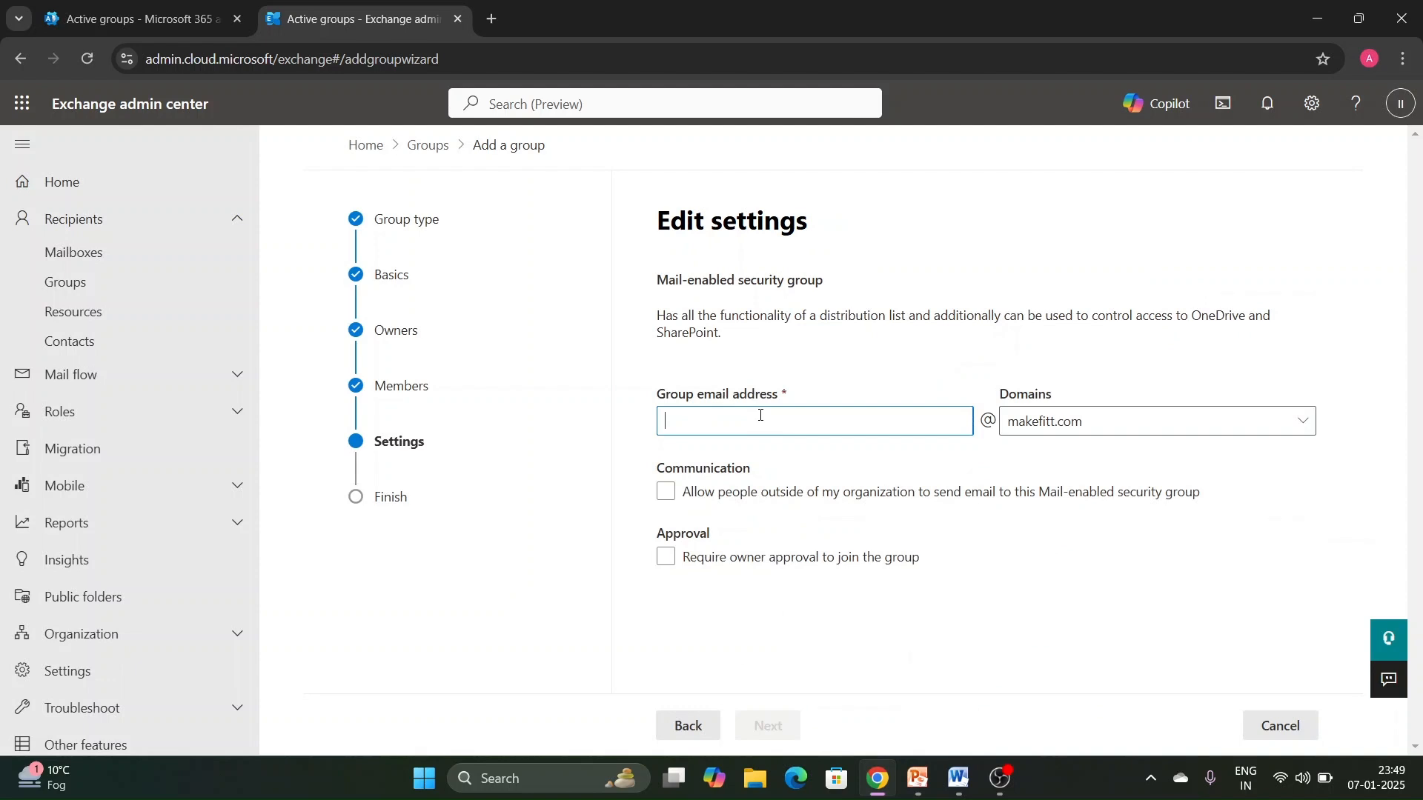
type("Mtest")
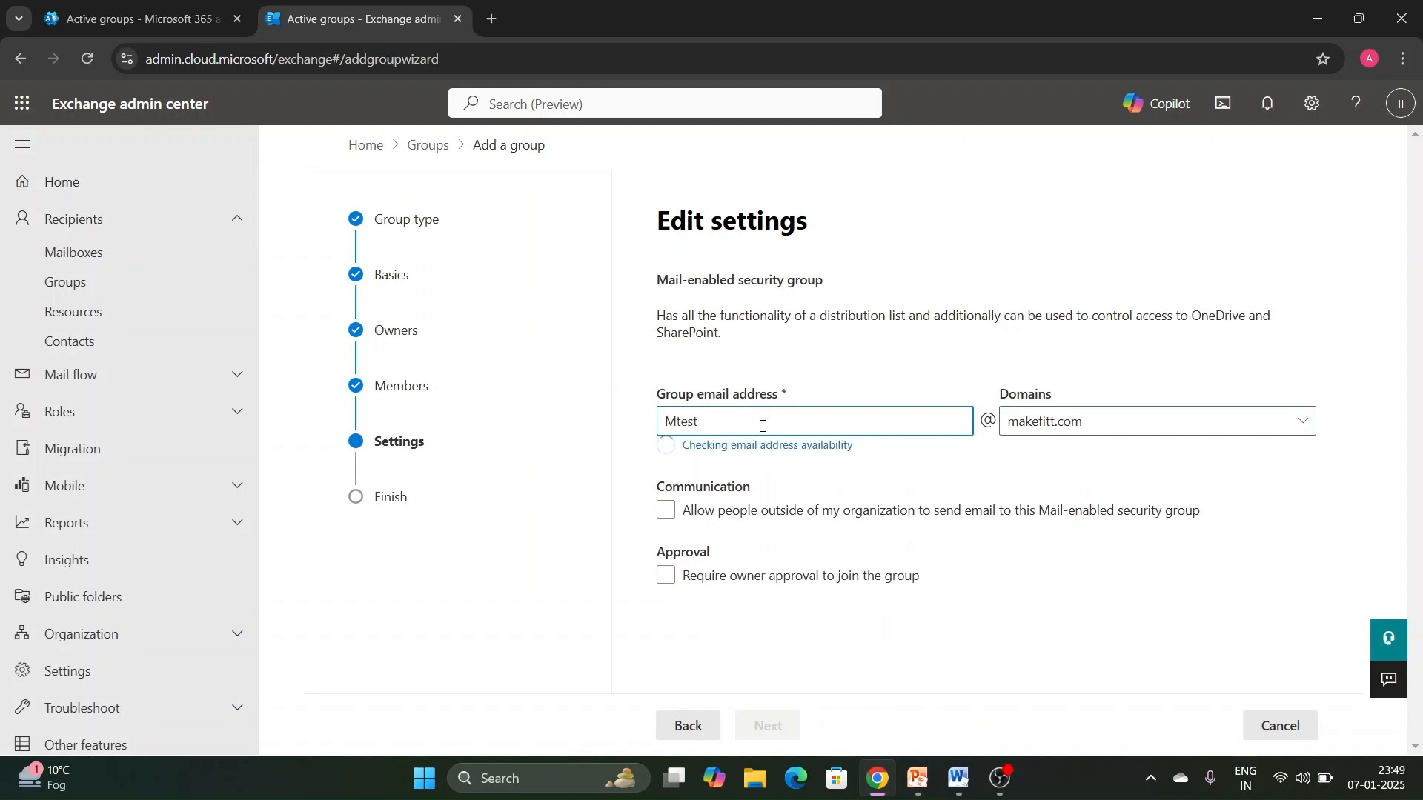
left_click(771, 492)
left_click(850, 495)
left_click(848, 499)
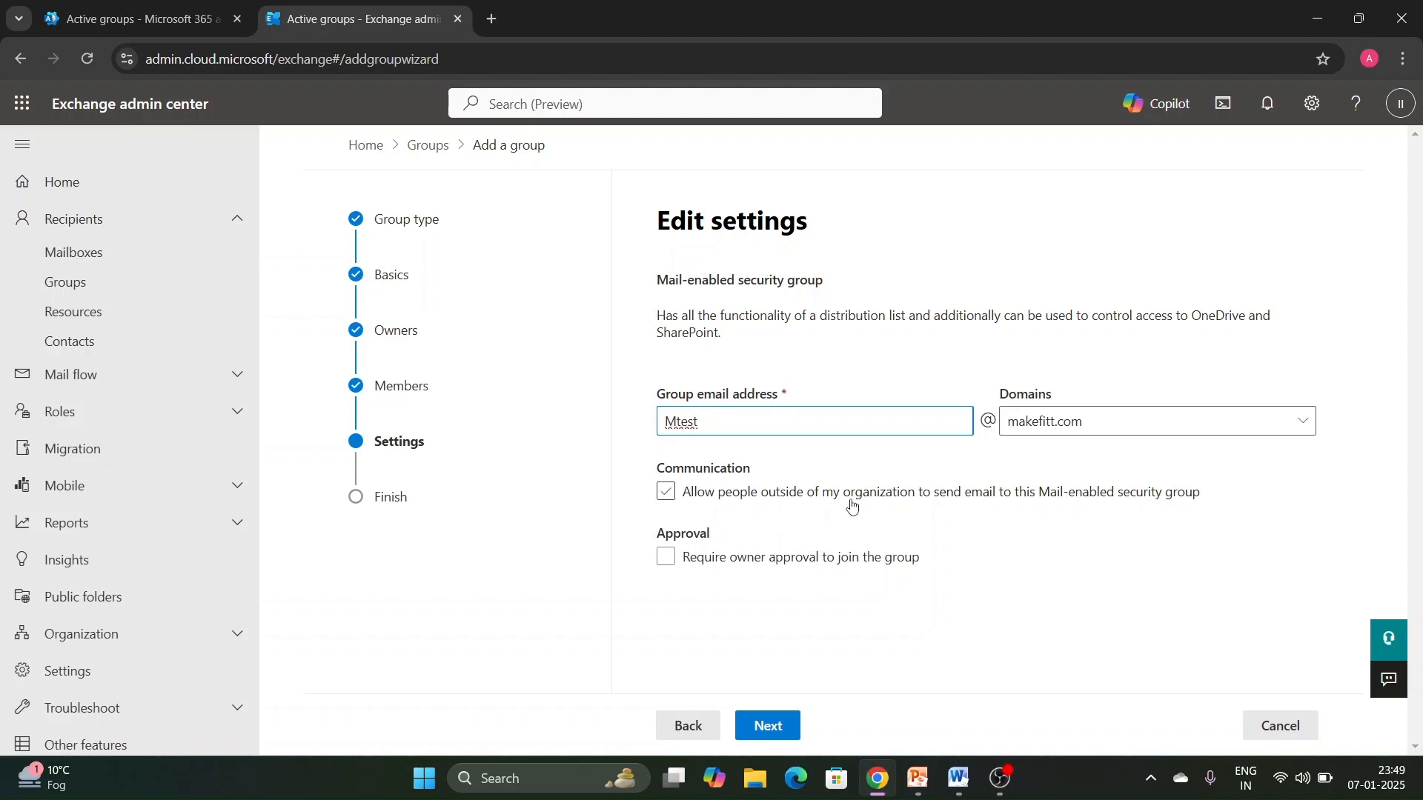
left_click(963, 498)
left_click(685, 498)
left_click(667, 561)
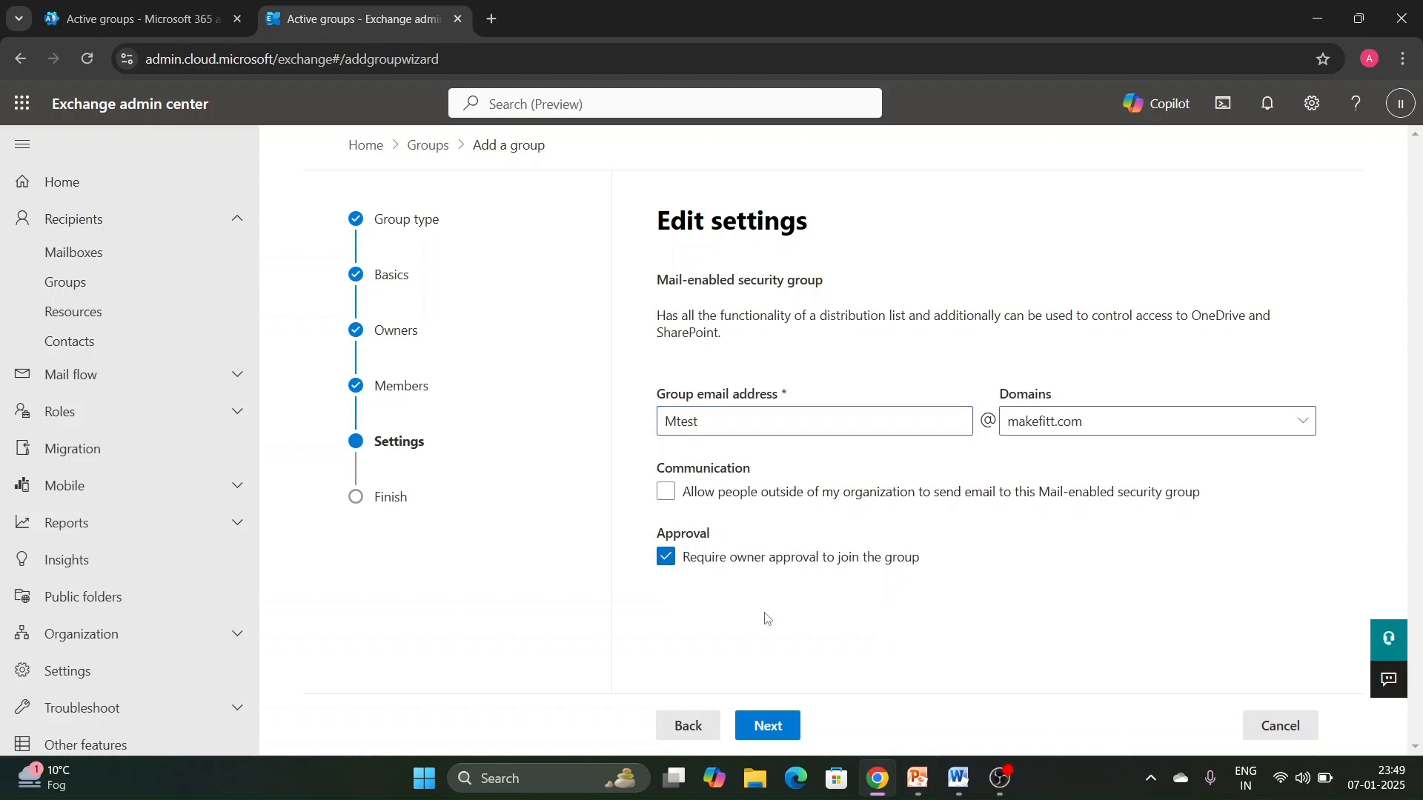
left_click(794, 733)
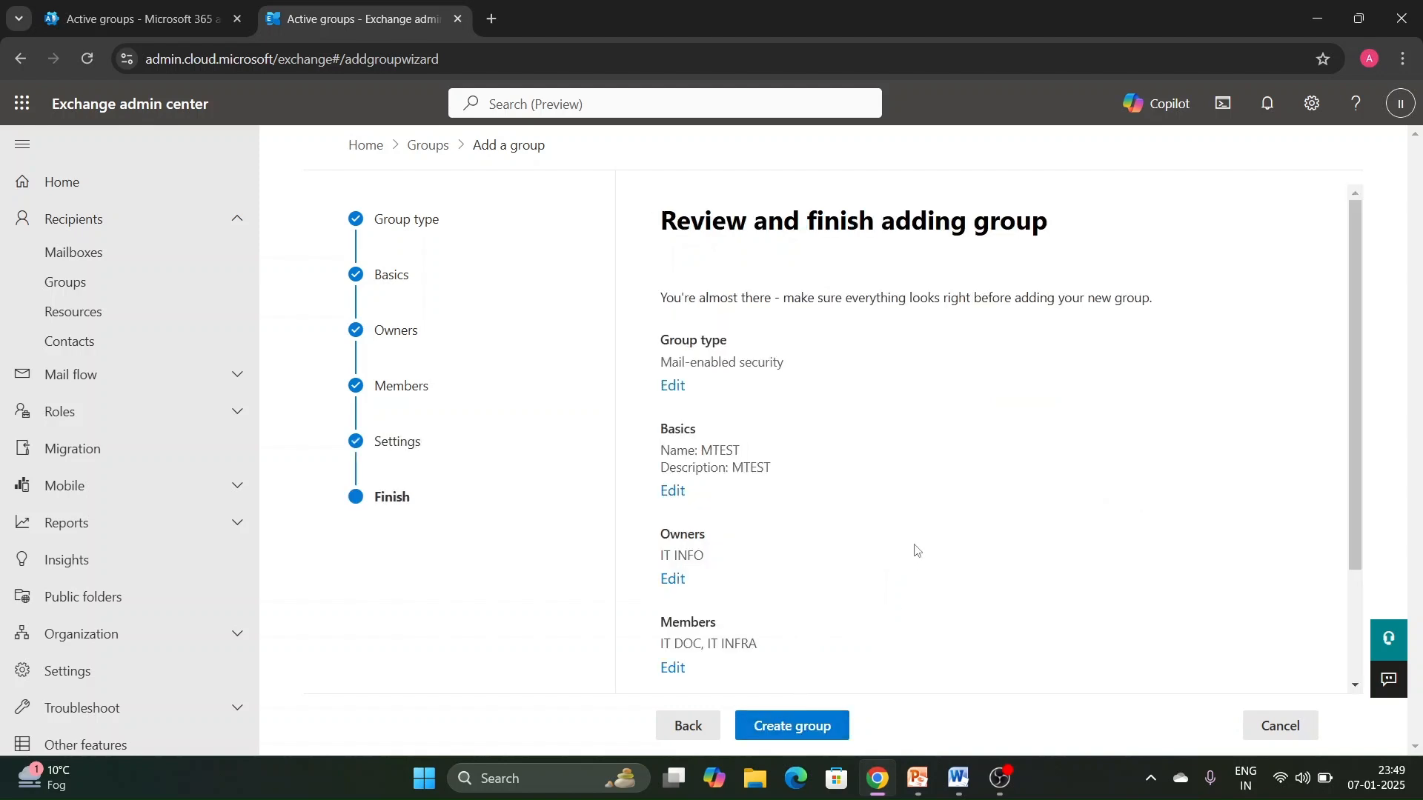
left_click(845, 733)
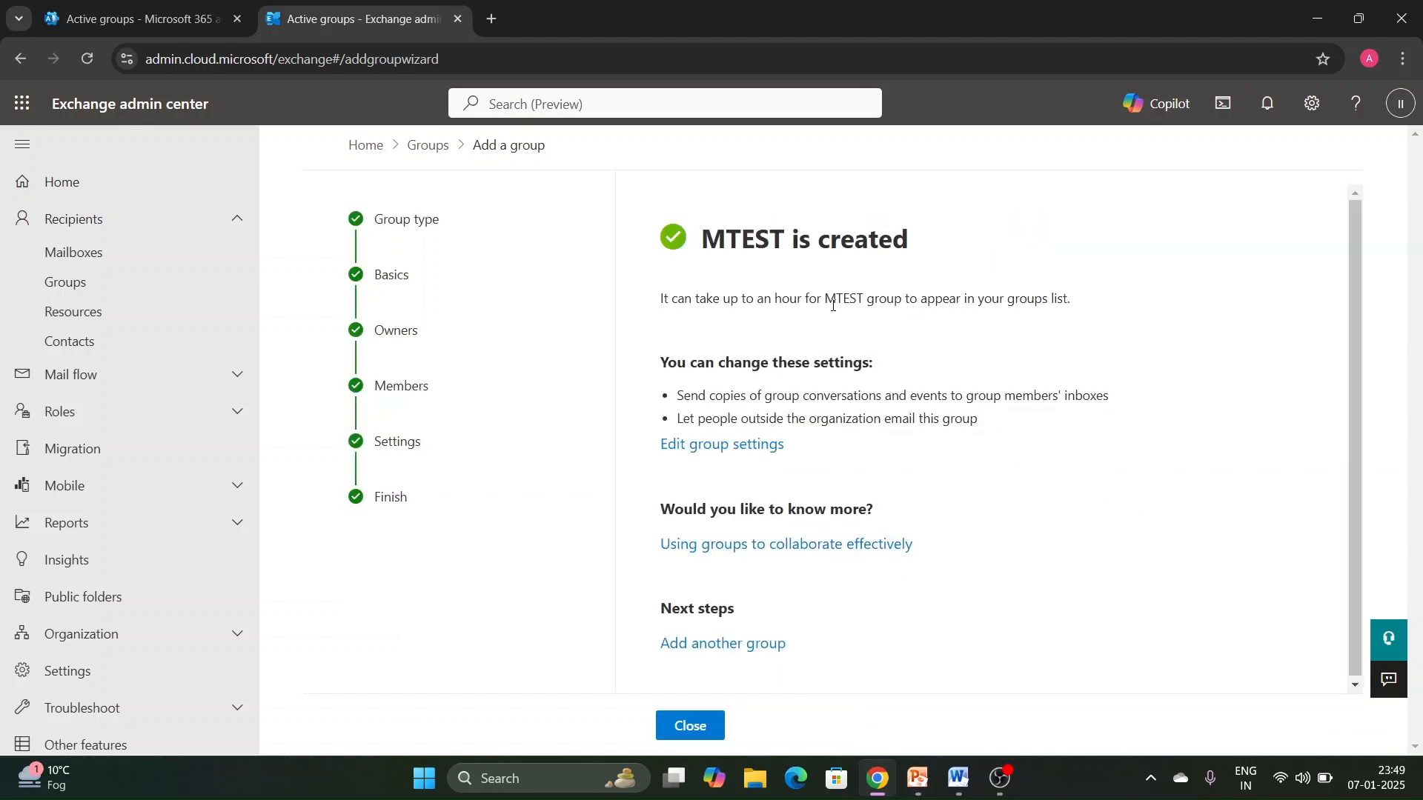
left_click(744, 725)
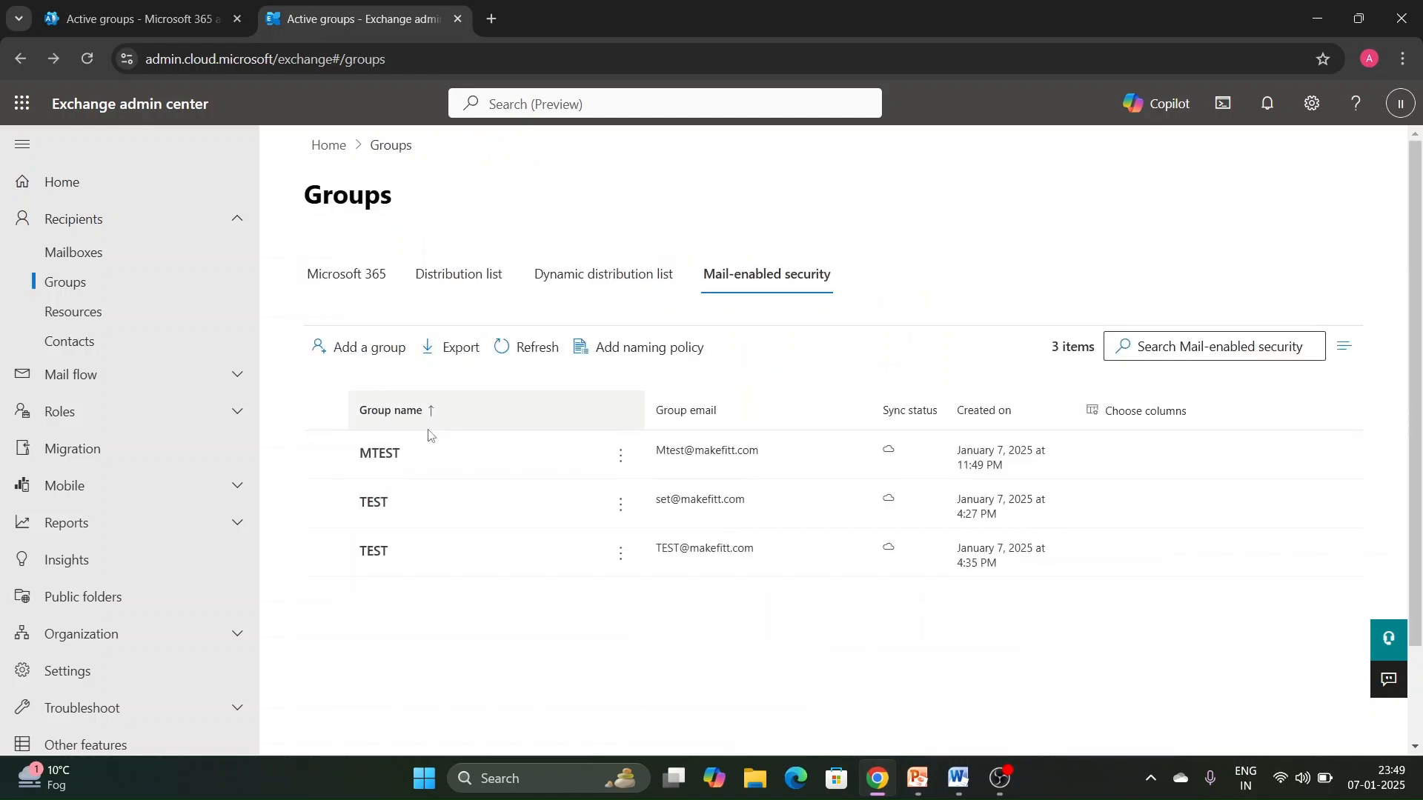
- Open the details of the Security Administrator role group in the Exchange admin roles
left_click(123, 414)
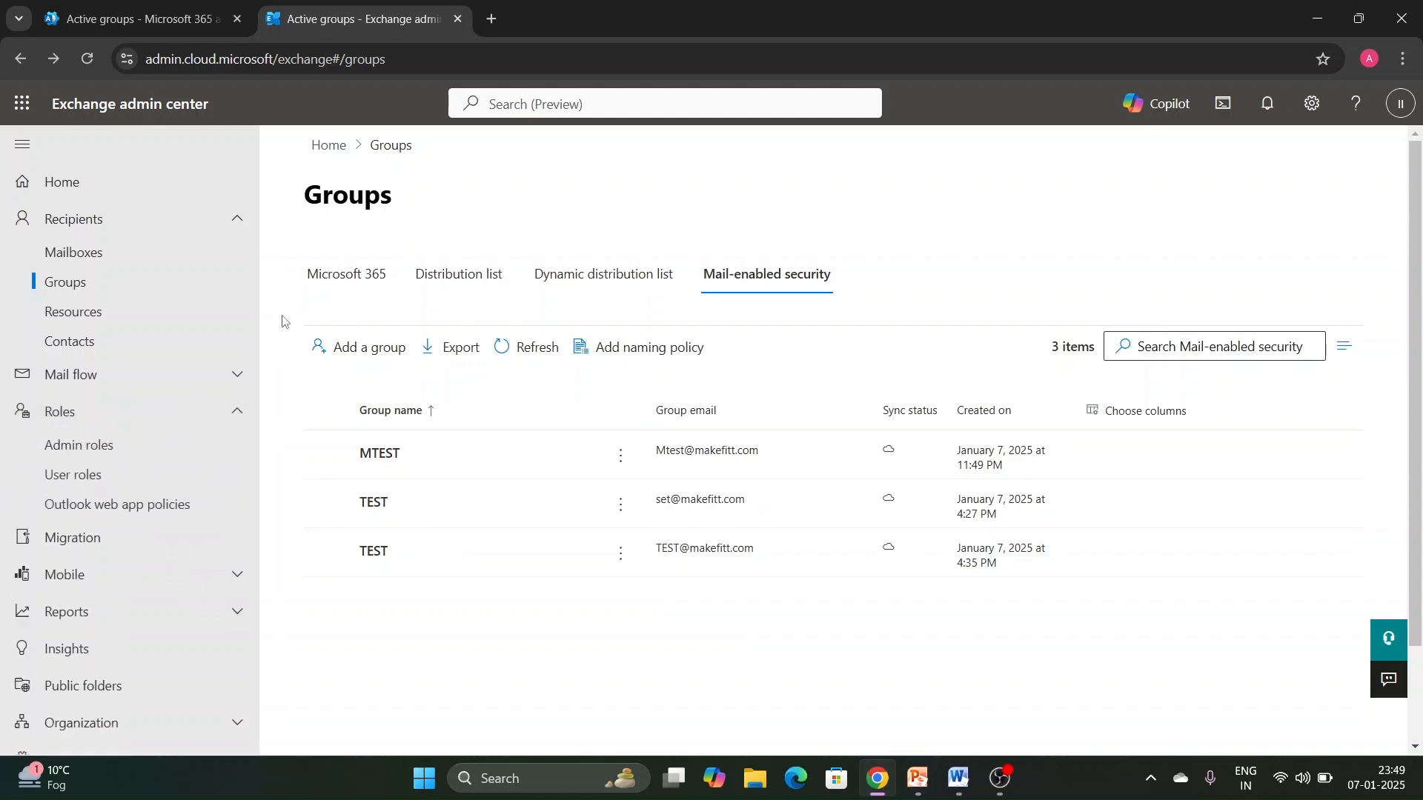
left_click(95, 449)
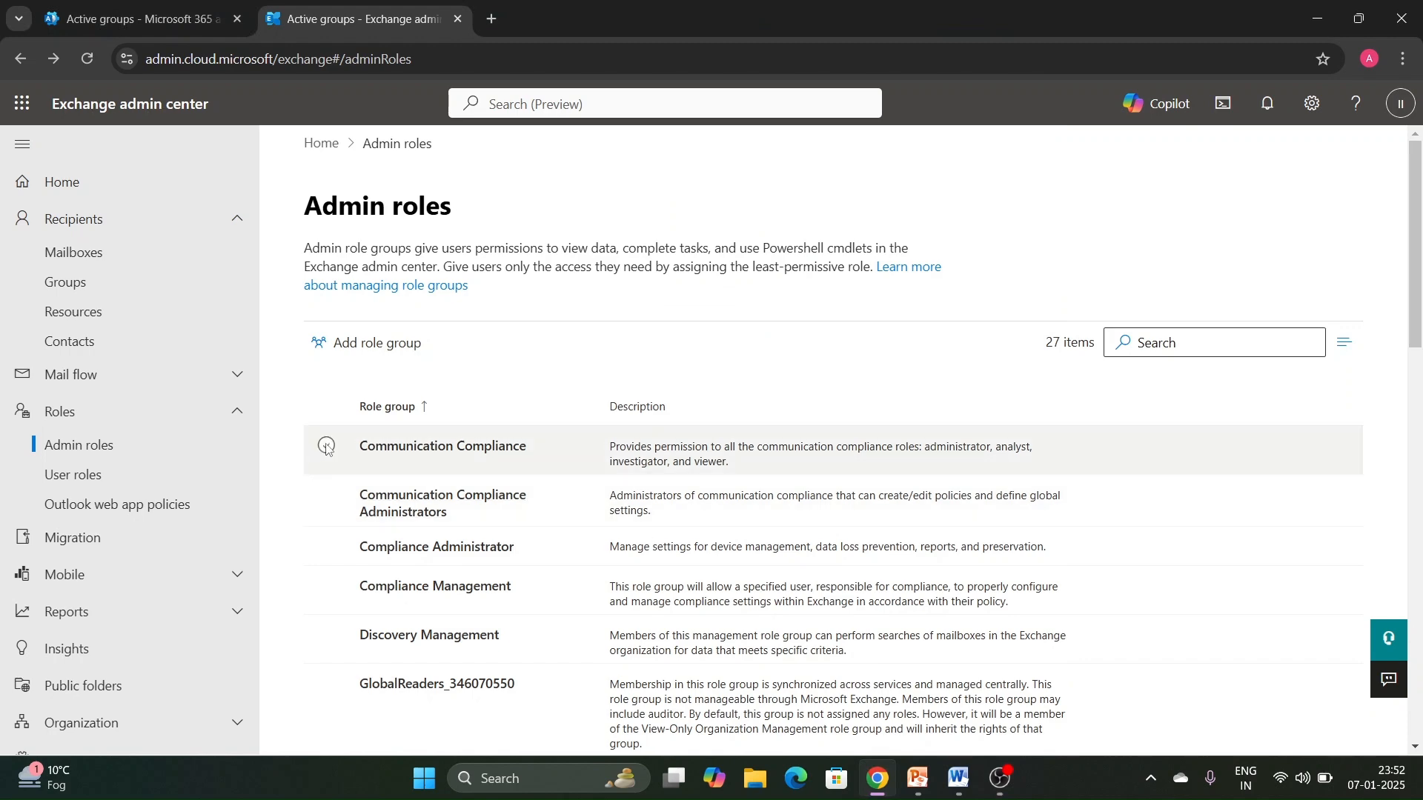
scroll(349, 572, "down", 4)
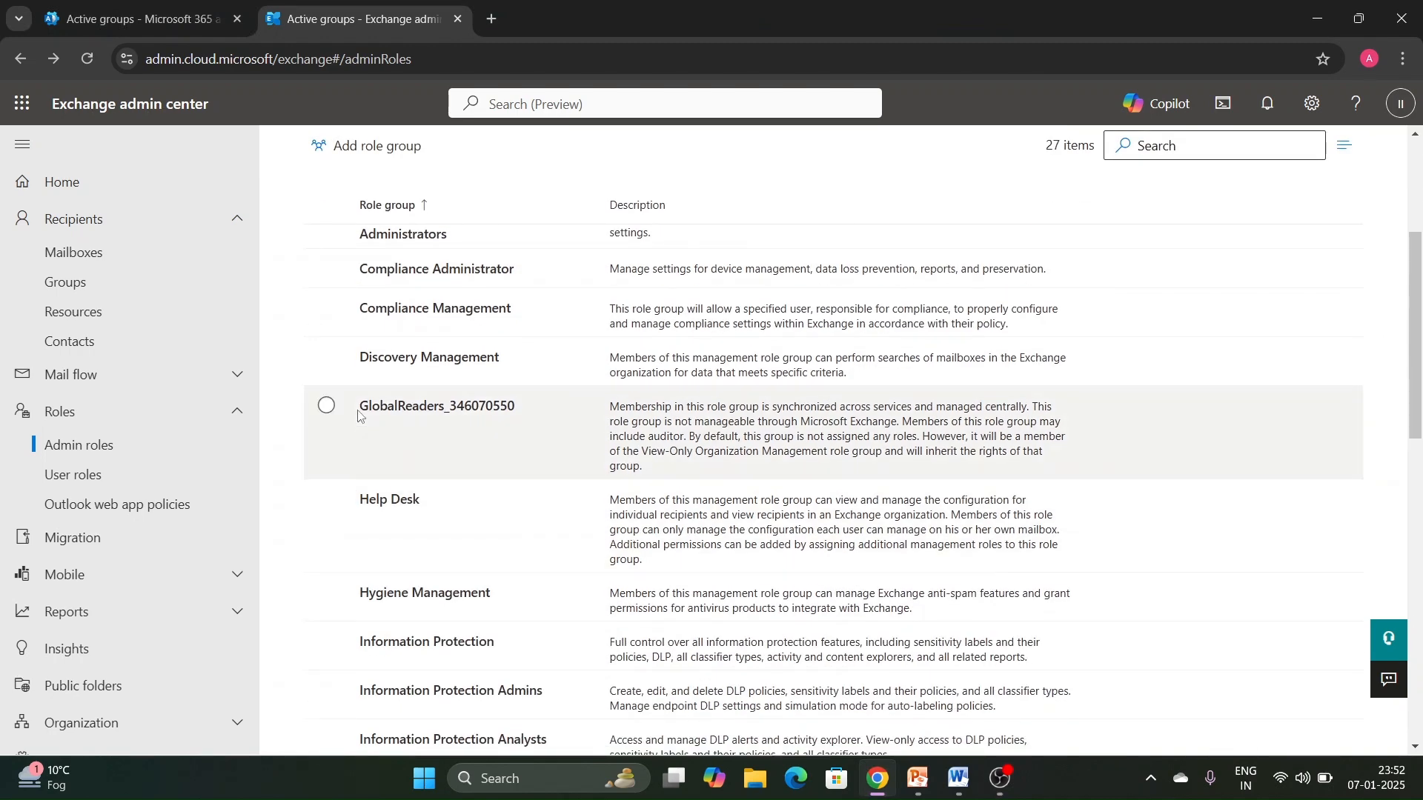
scroll(358, 407, "down", 12)
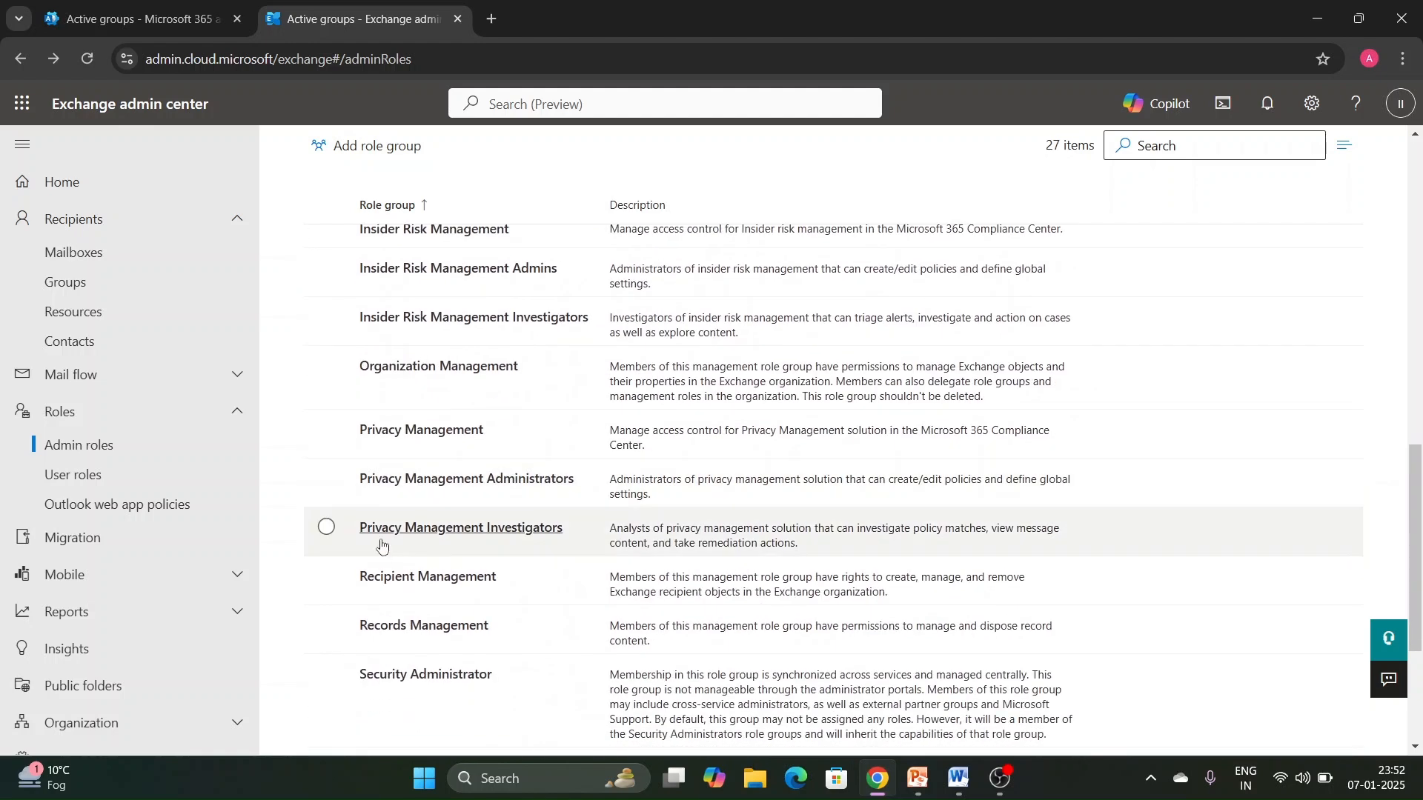
left_click(327, 582)
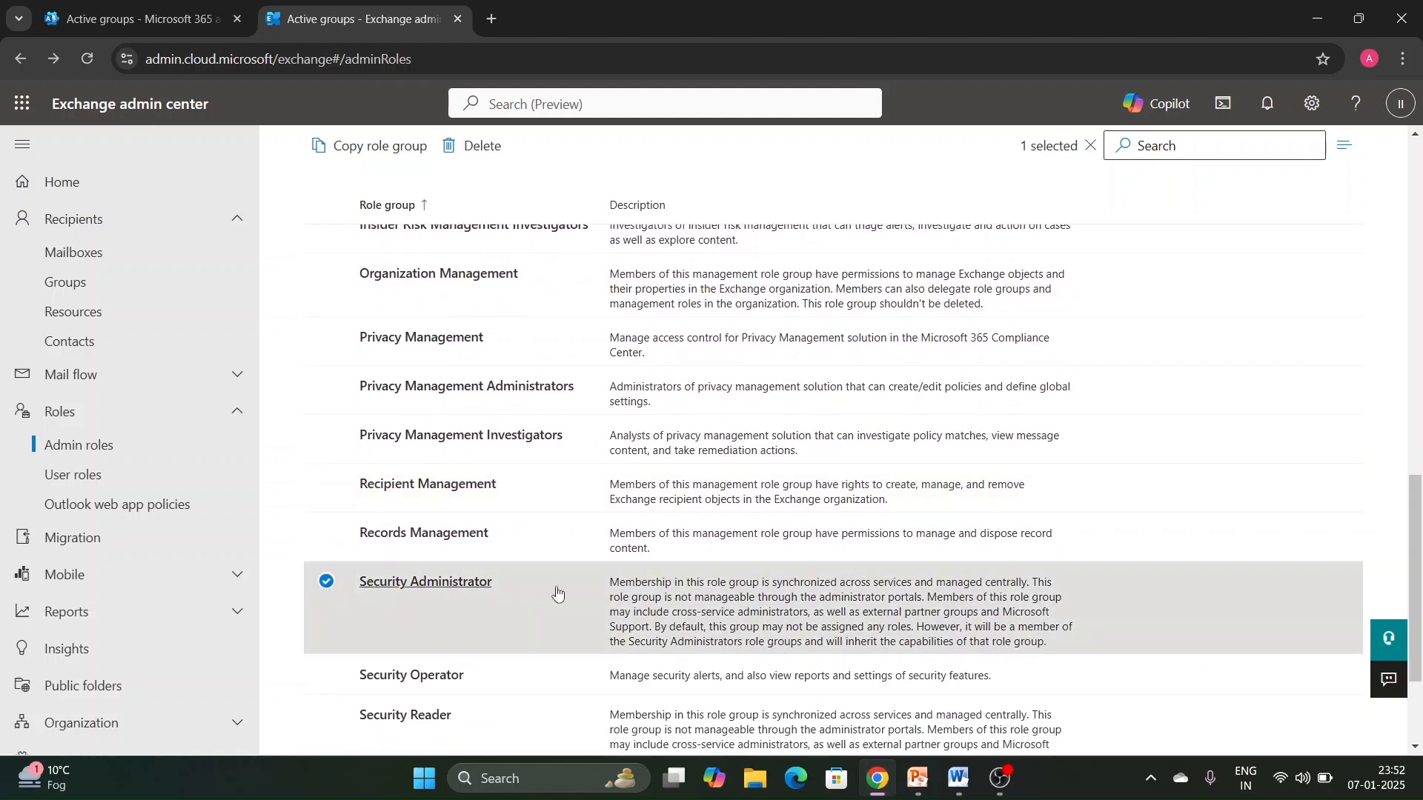
left_click(556, 593)
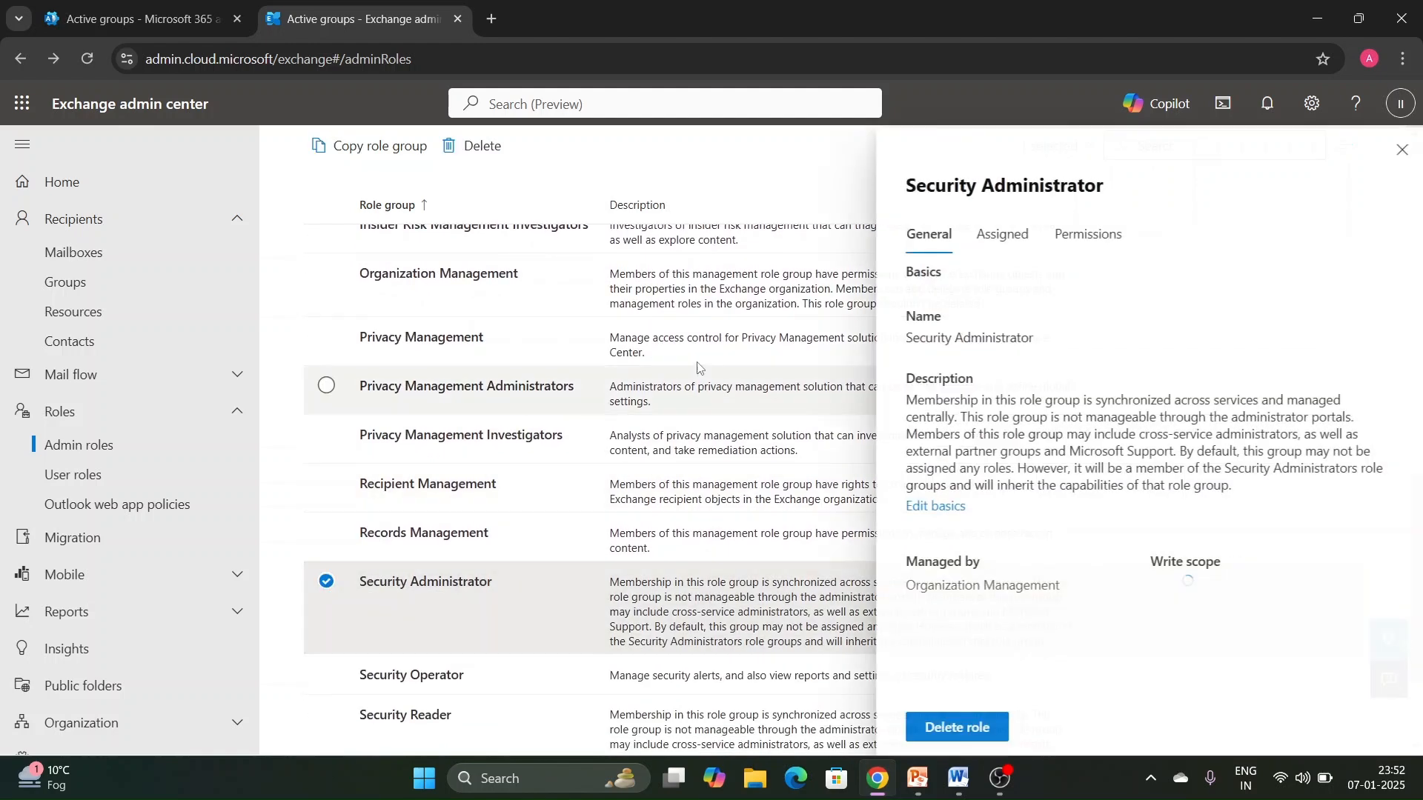
- Add the MTEST group as an assigned admin of the Security Administrator role group
left_click(1028, 256)
left_click(942, 345)
left_click(1048, 309)
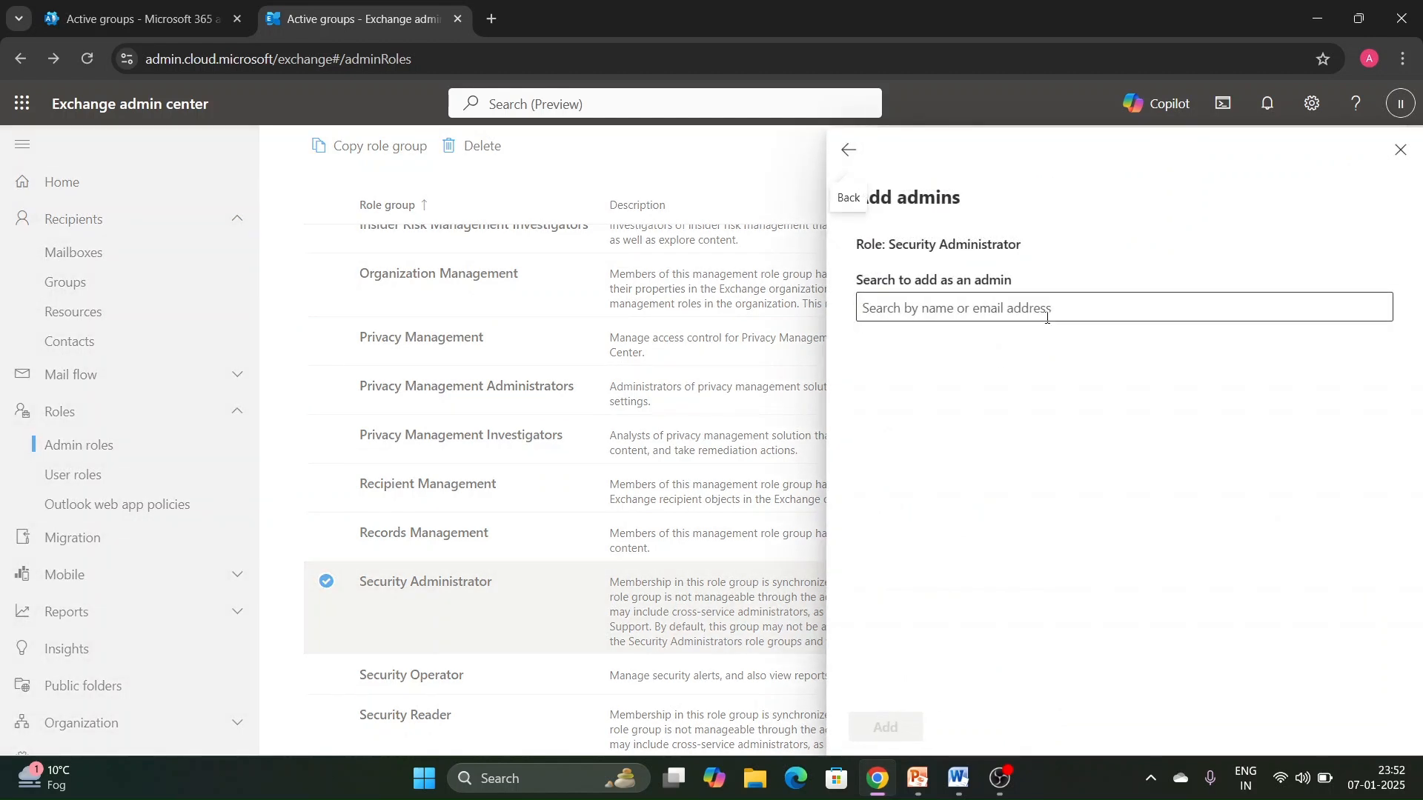
type("mtest")
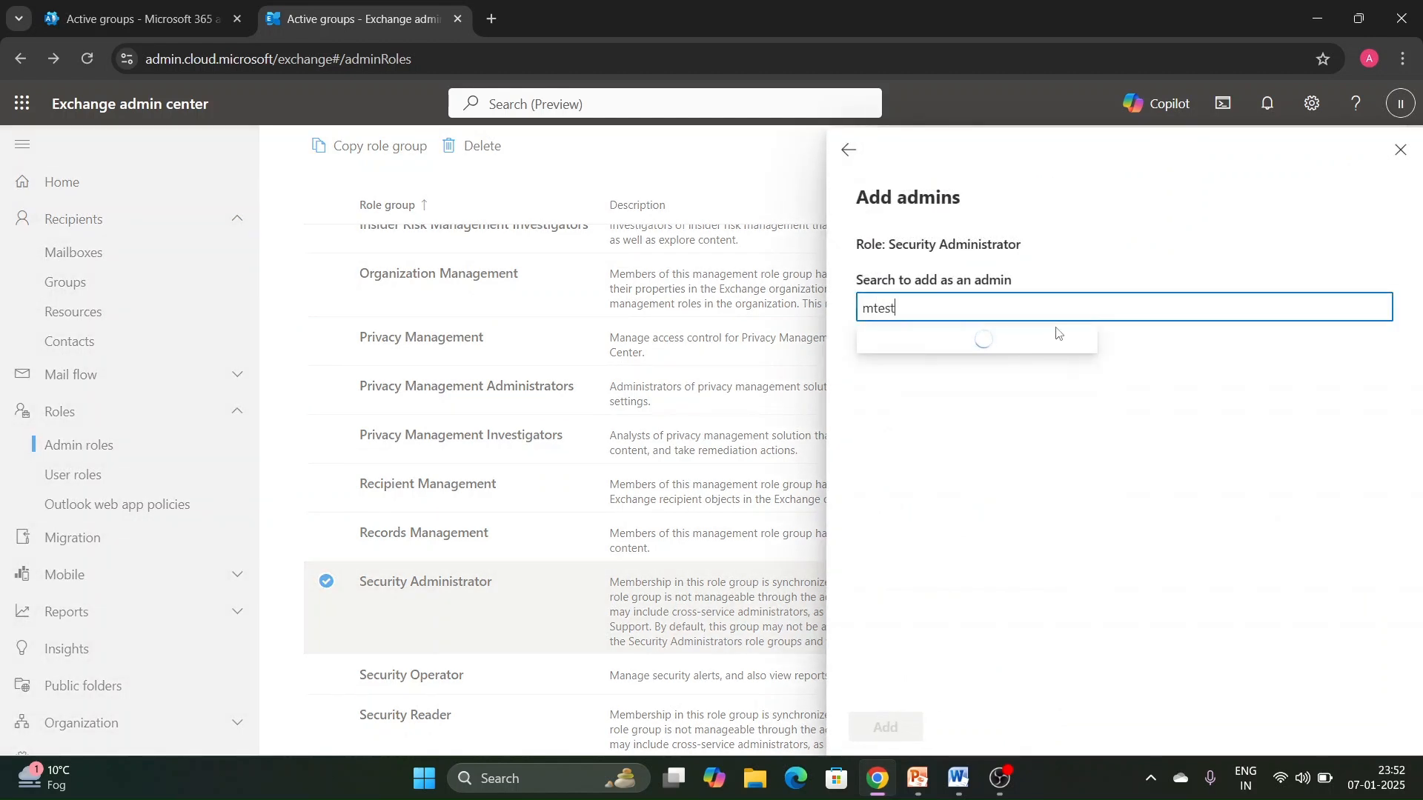
left_click(986, 346)
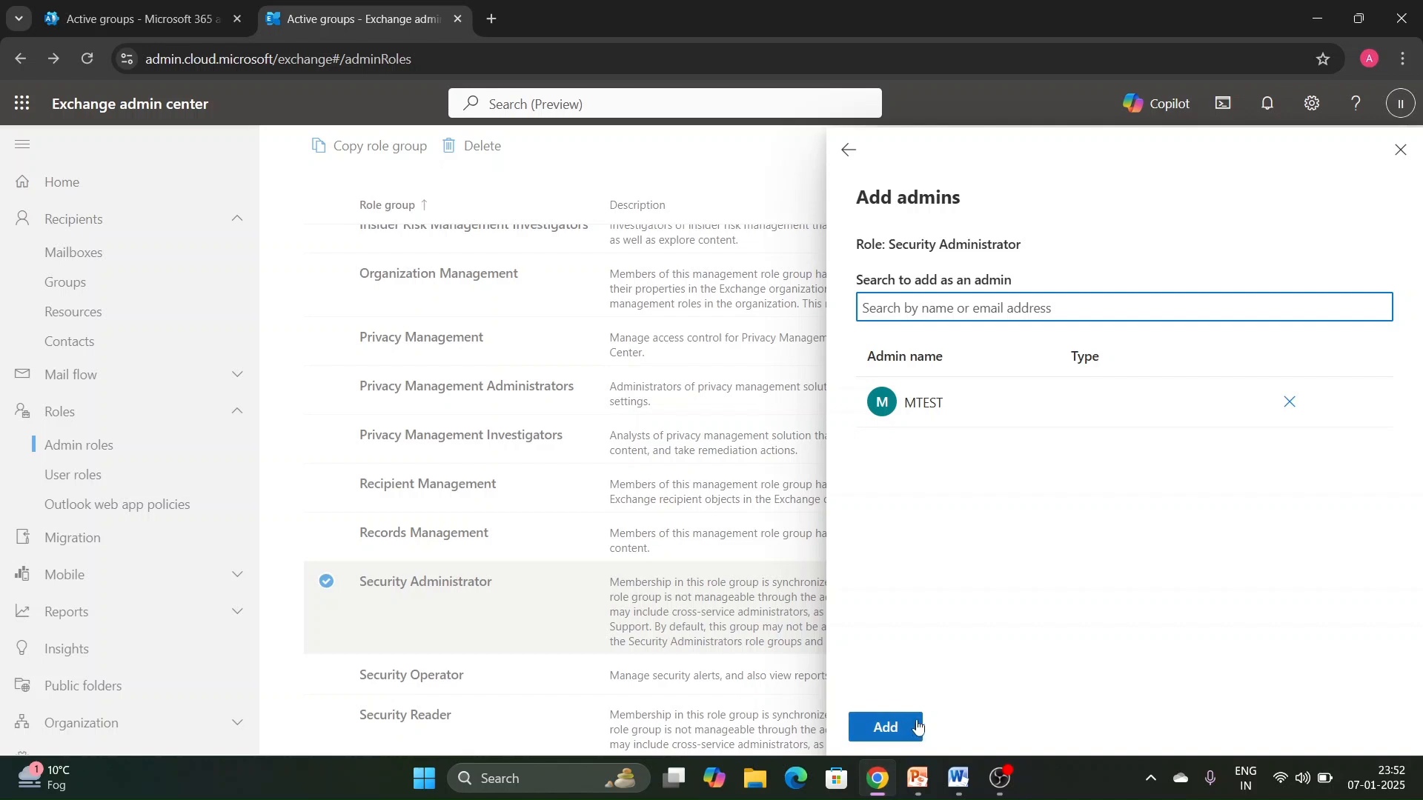
left_click(885, 727)
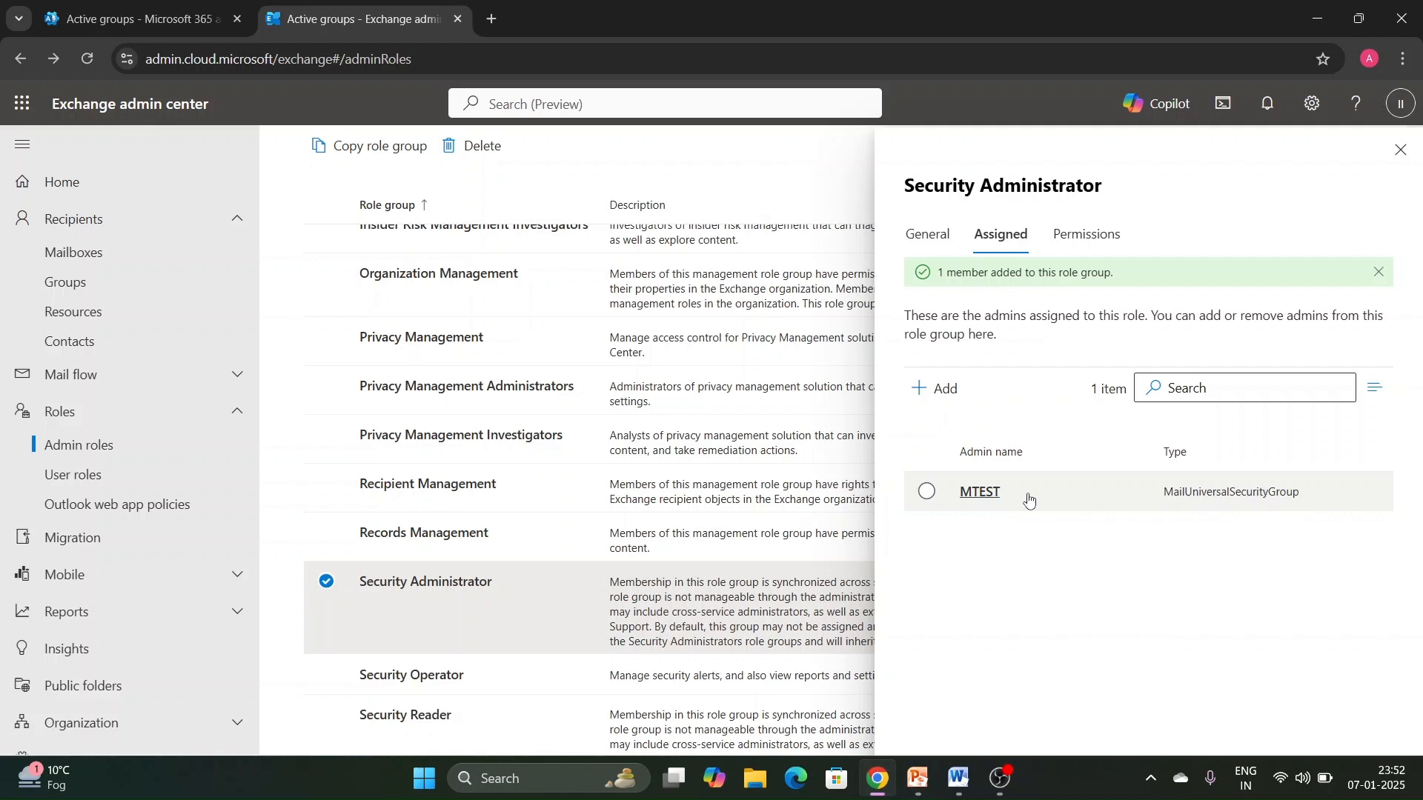
- Check the MTEST entry among the assigned admins and the role group's general details, and close the details
left_click(985, 492)
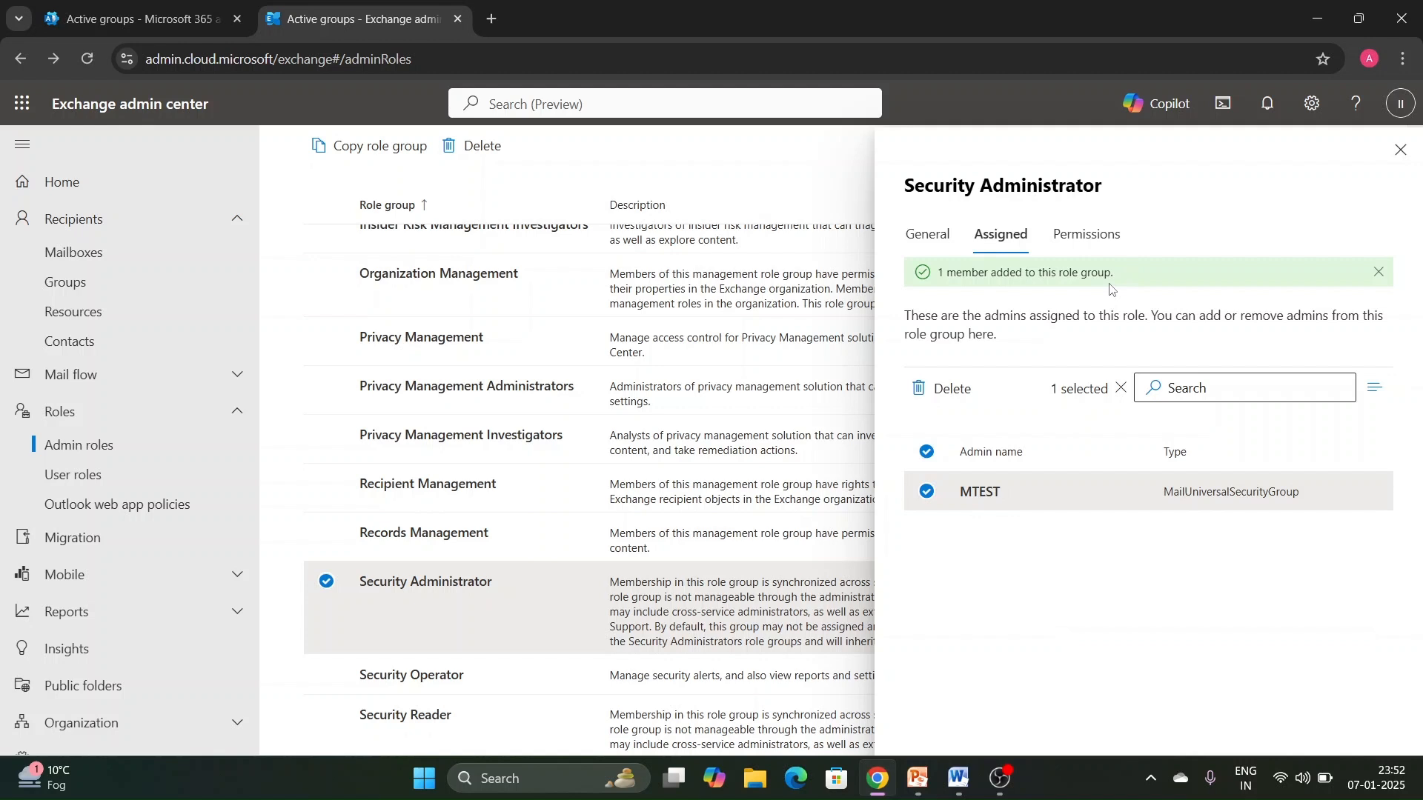
left_click(916, 235)
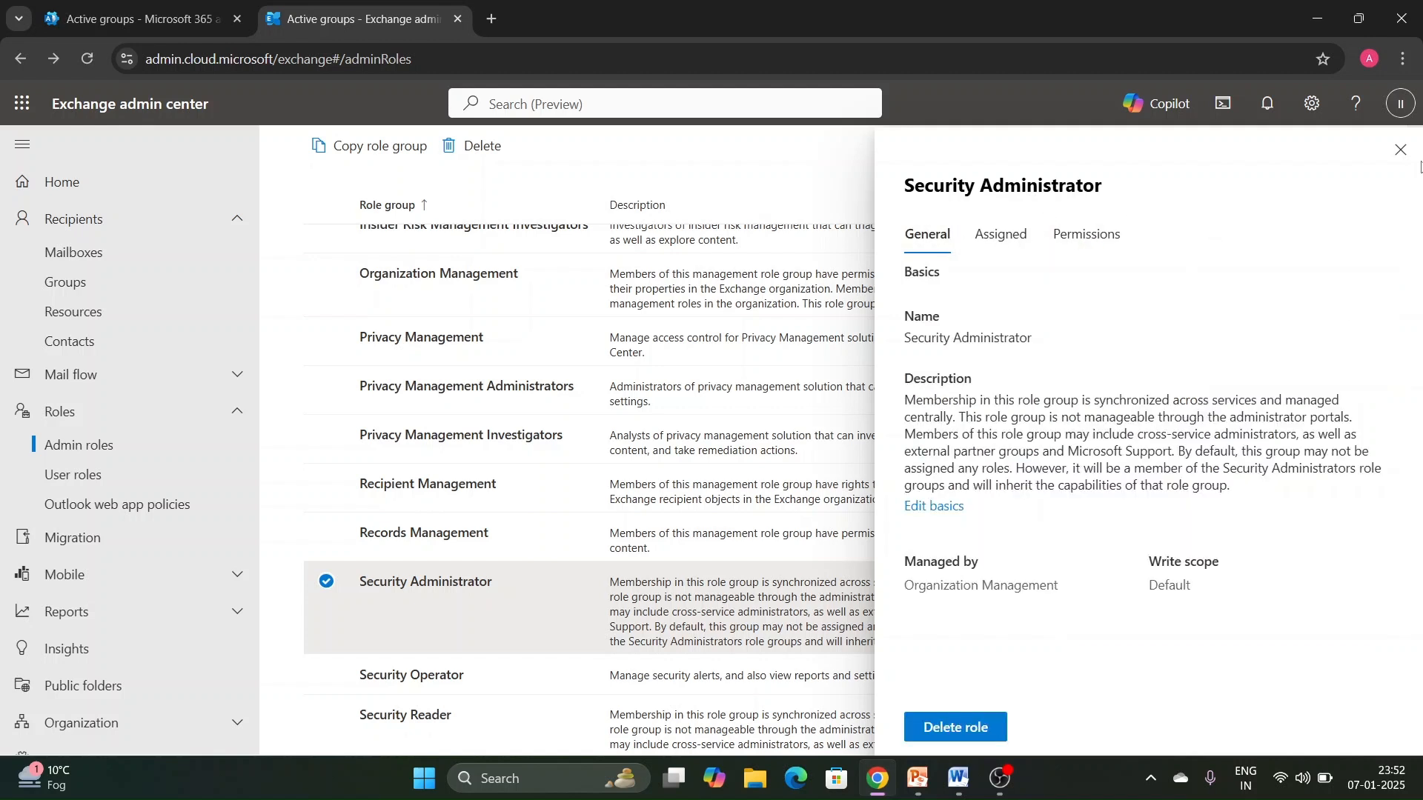
left_click(1400, 150)
- View the Exchange mailboxes list and open the recipient groups page
scroll(487, 425, "up", 6)
scroll(487, 425, "up", 10)
left_click(148, 252)
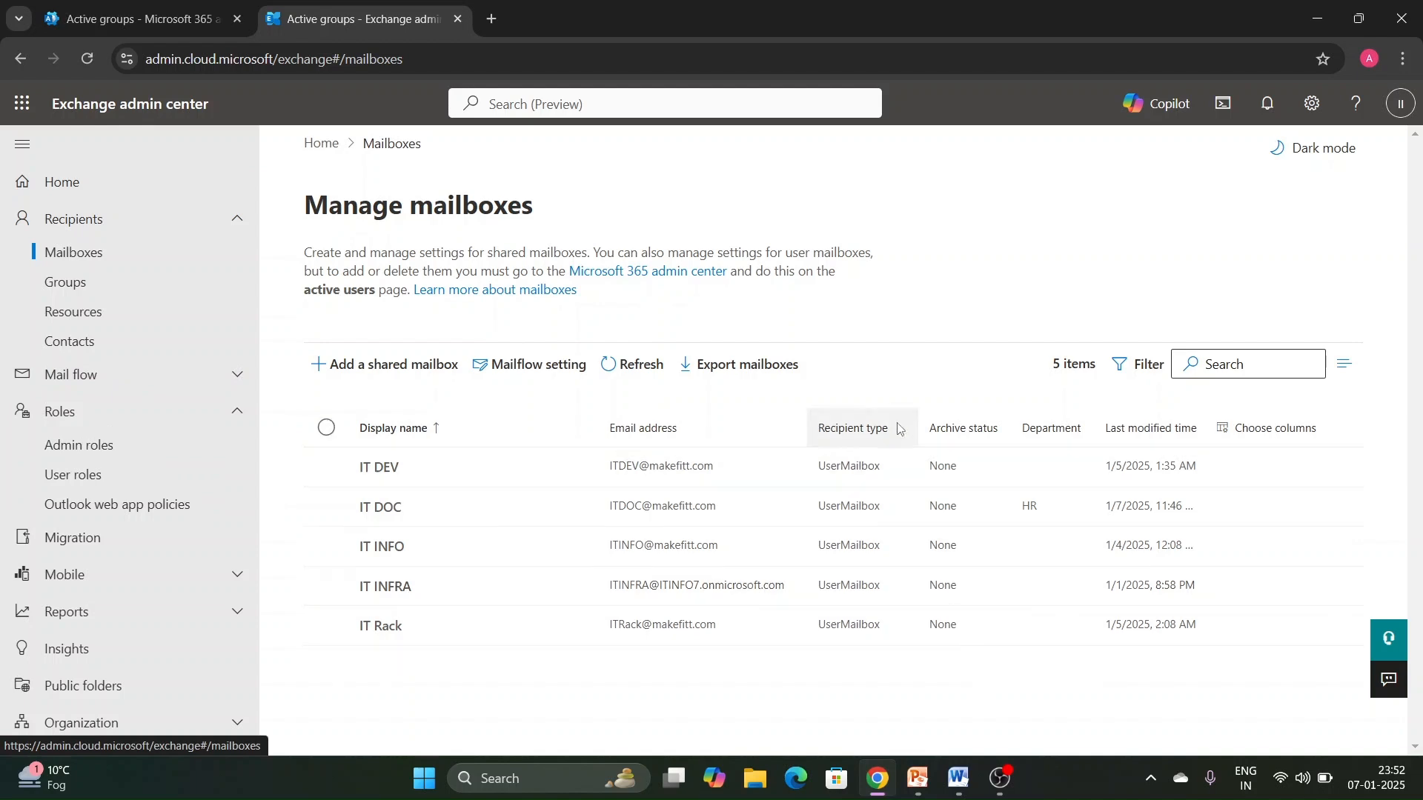
left_click(165, 304)
left_click(158, 284)
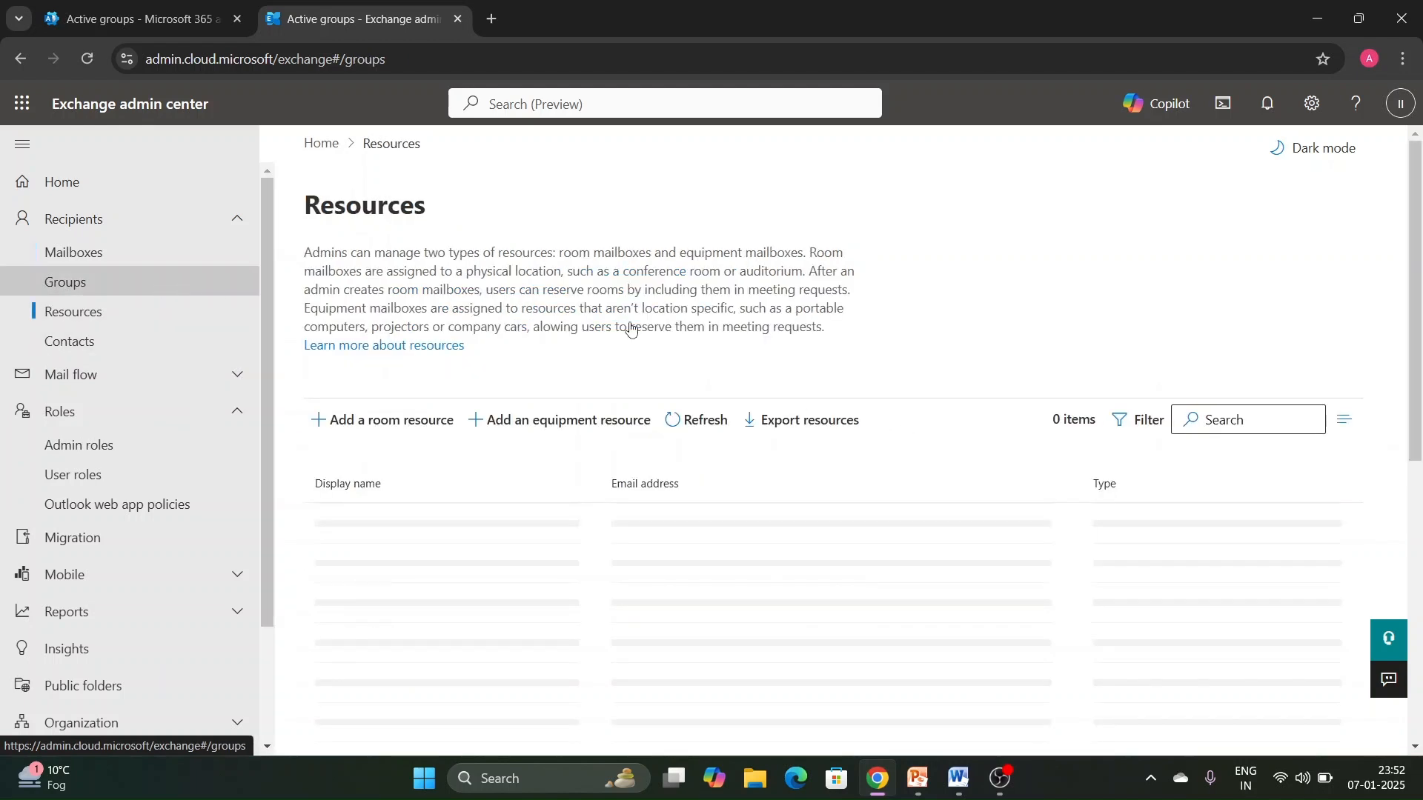
- Switch to the Word notes and review the Distribution Group, Dynamic Distribution Group and Mail Enabled Security entries
left_click(963, 774)
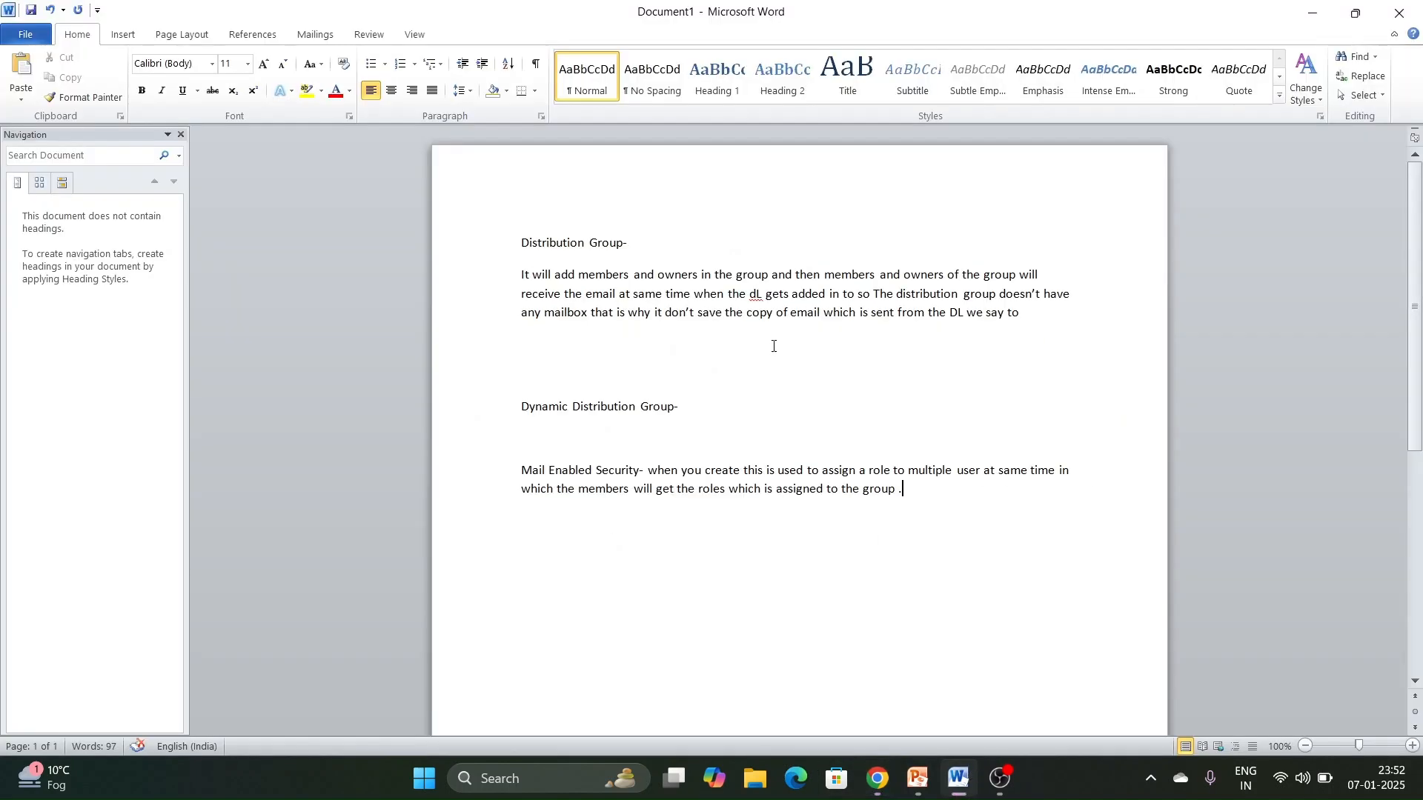
left_click_drag(521, 237, 998, 297)
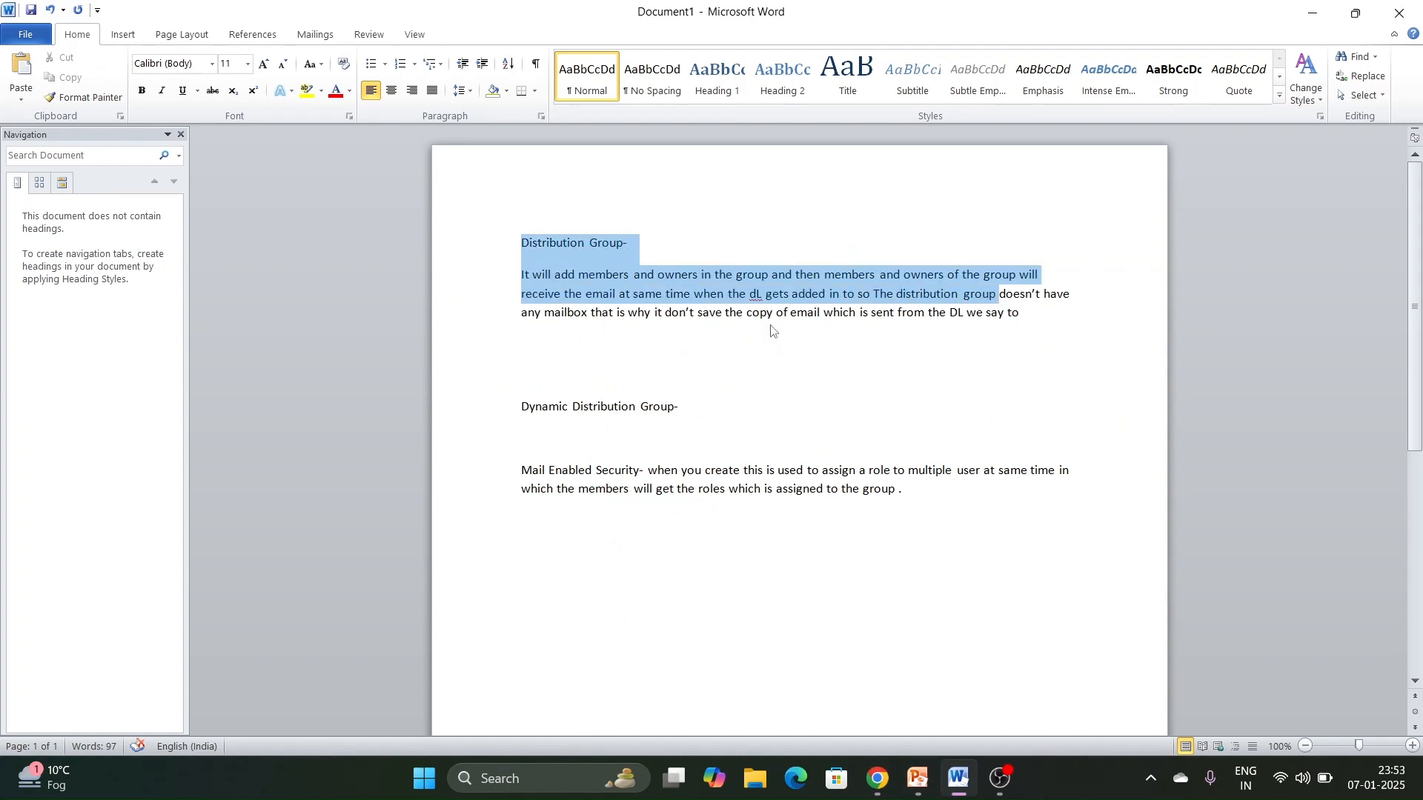
left_click_drag(521, 403, 678, 406)
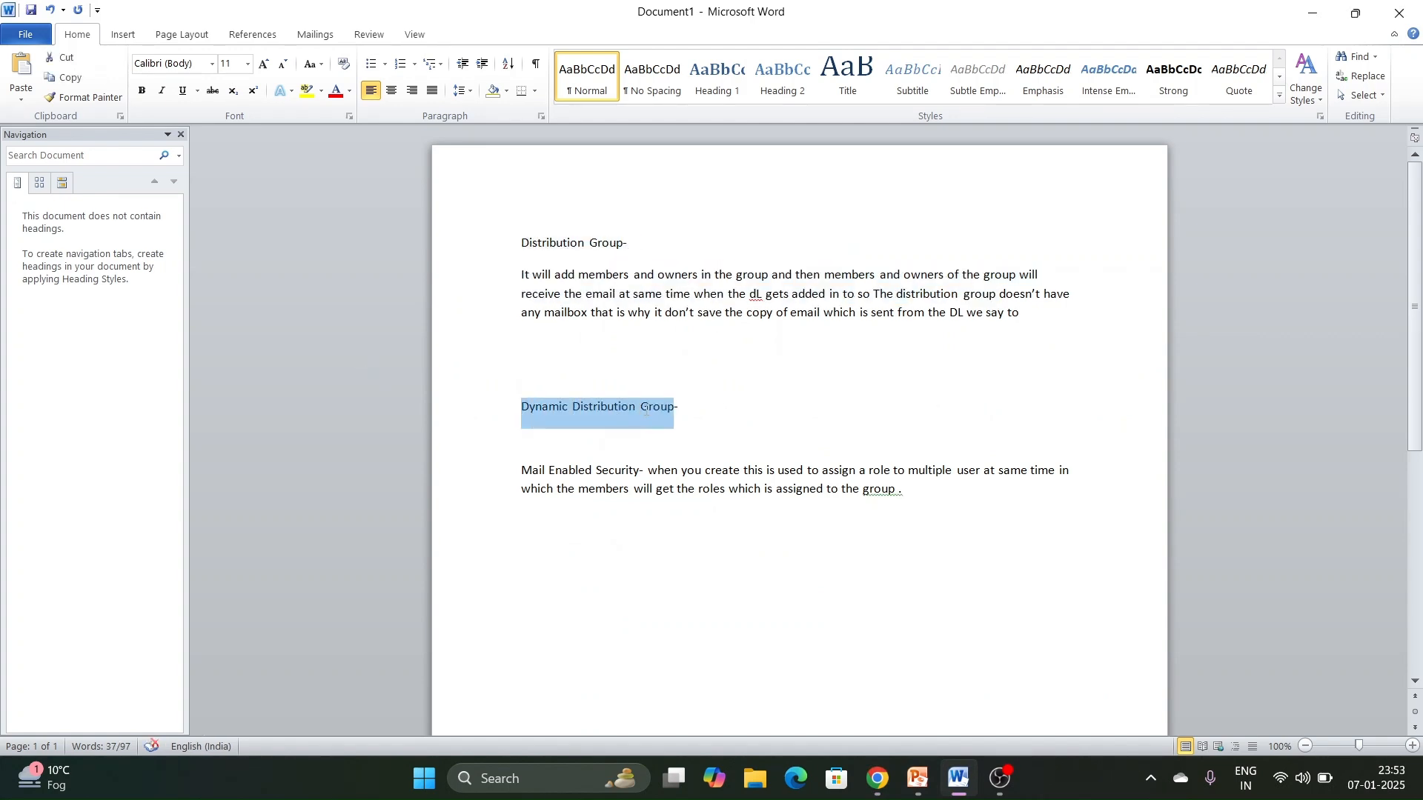
left_click_drag(521, 471, 903, 490)
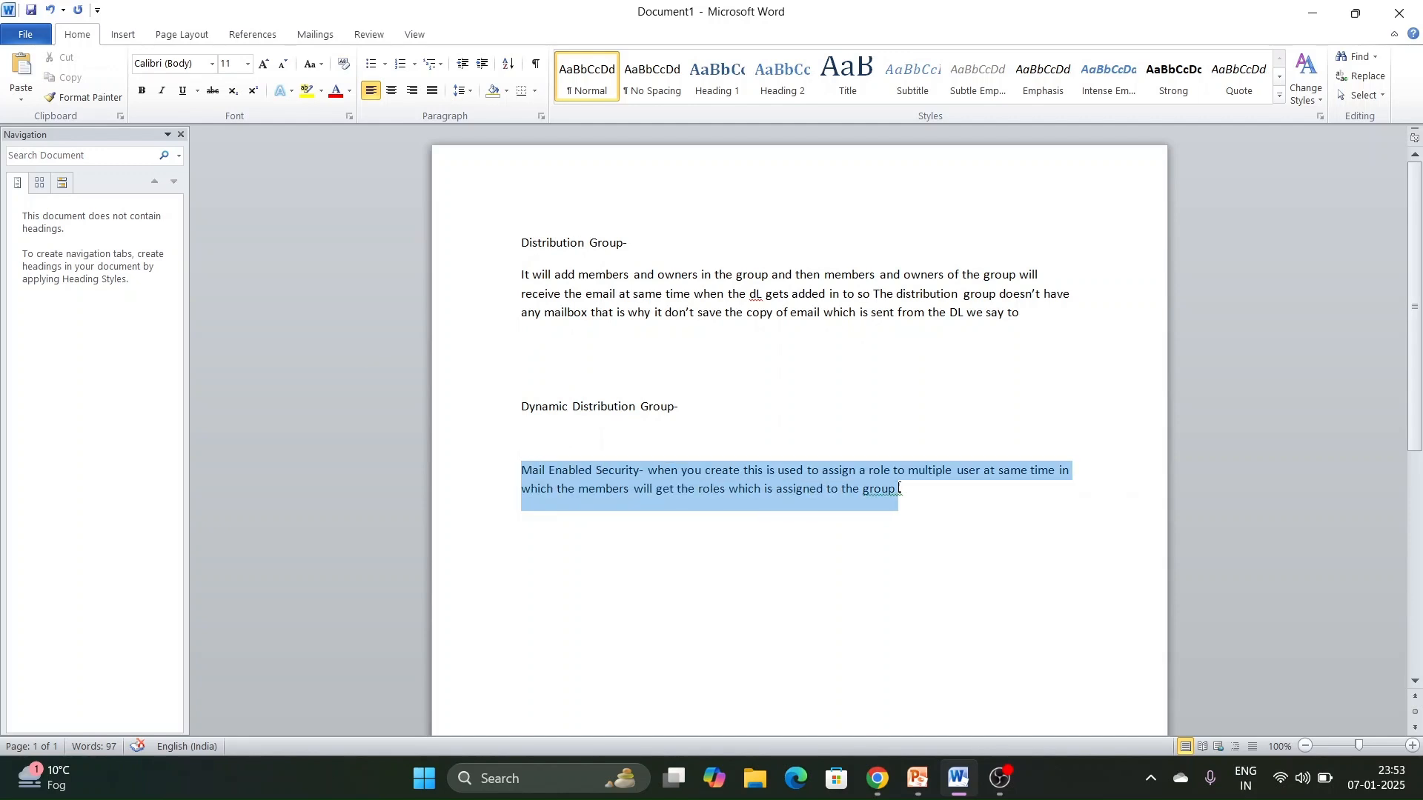
left_click(997, 787)
left_click(996, 789)
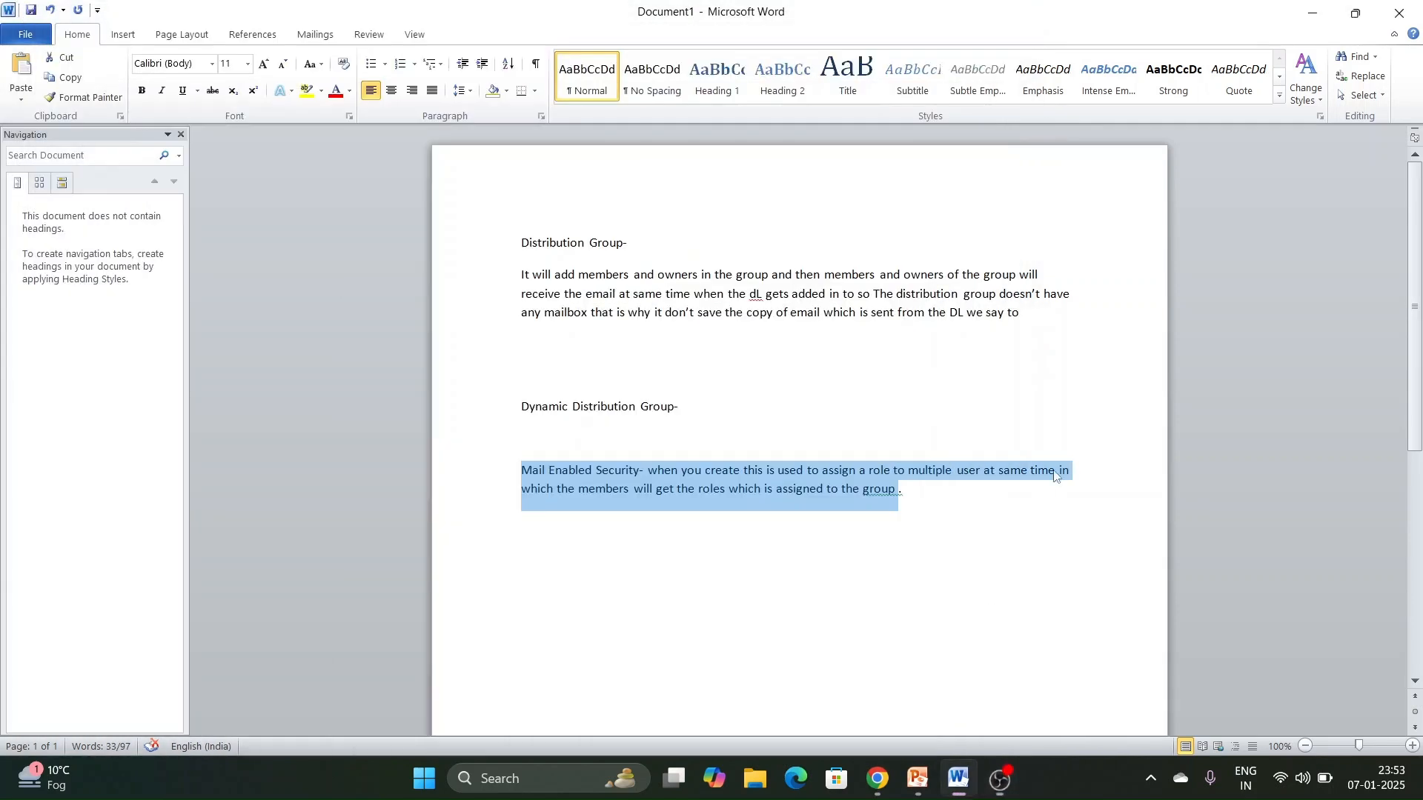
- Add the heading "M365 Group" a few blank lines below the Mail Enabled Security paragraph
left_click(889, 508)
key("Return")
key("Return")
key("Return")
type("M")
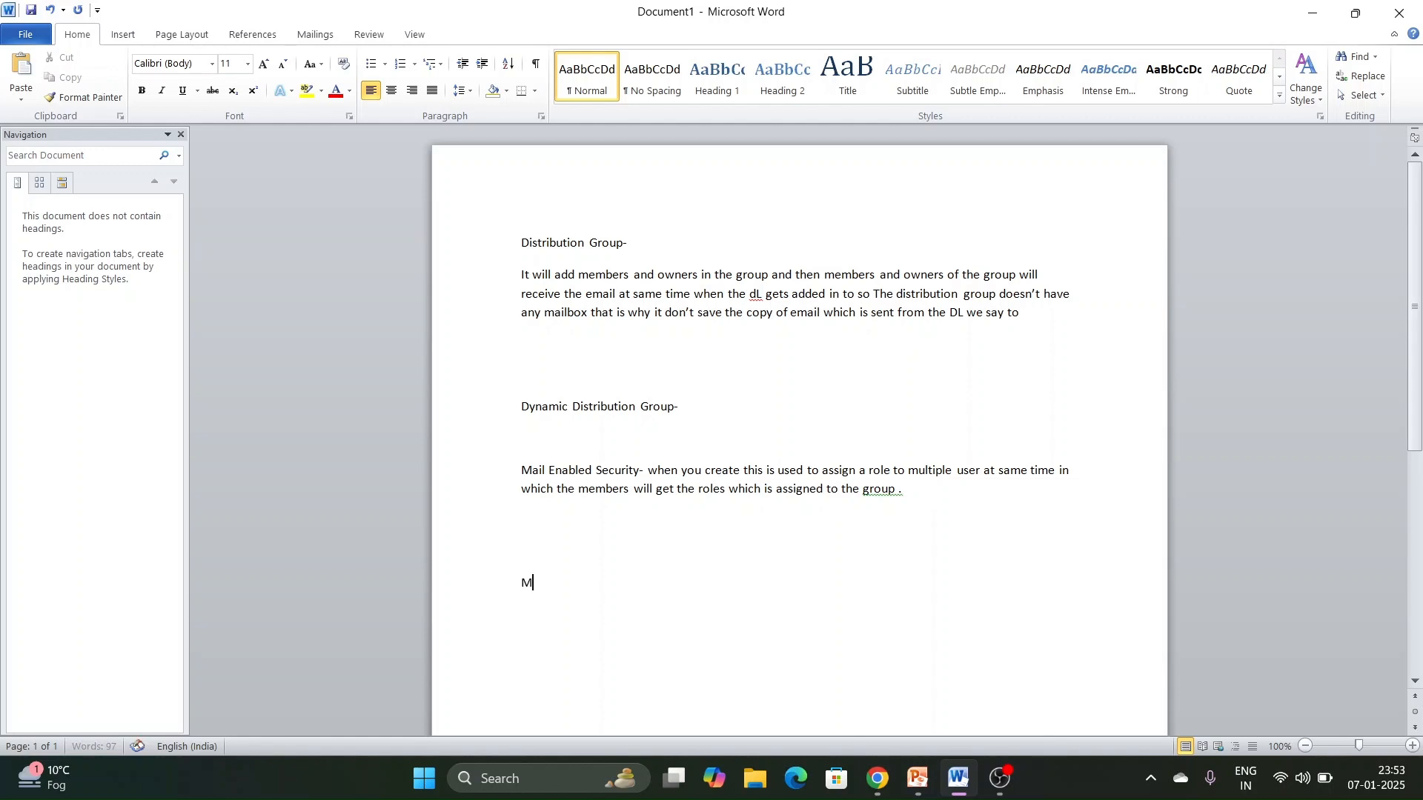
type("365 Group -")
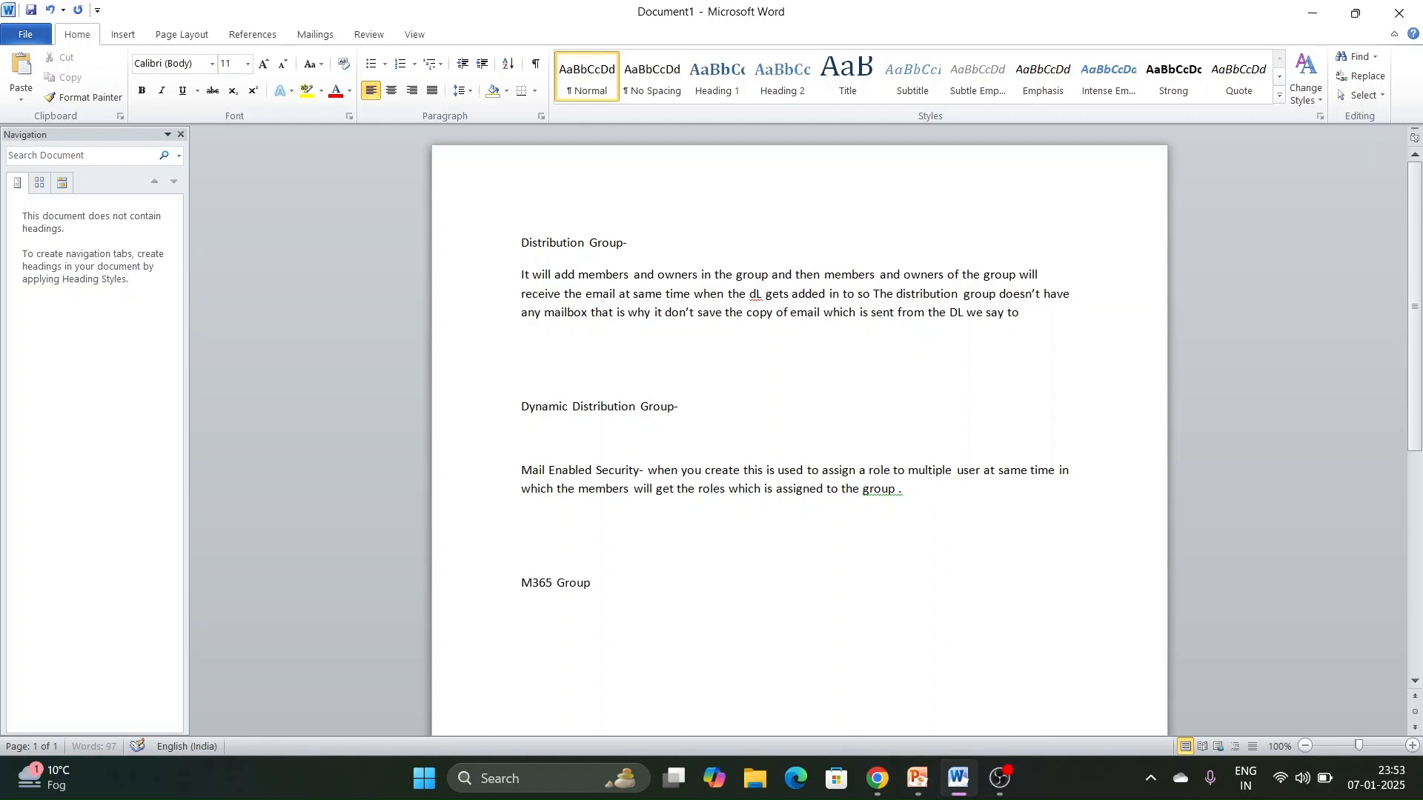
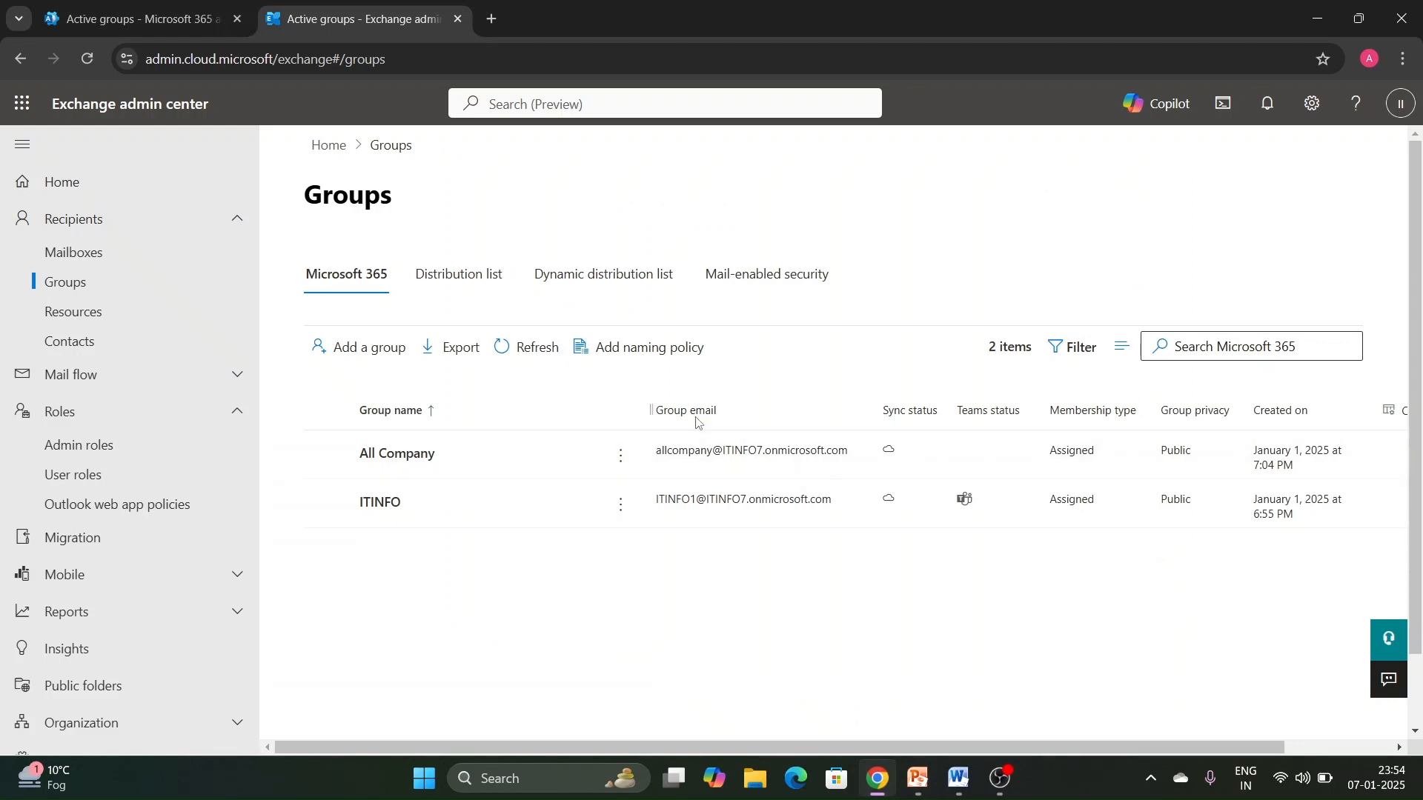
- Start a new Microsoft 365 group named 365Test with the description M365
left_click(403, 357)
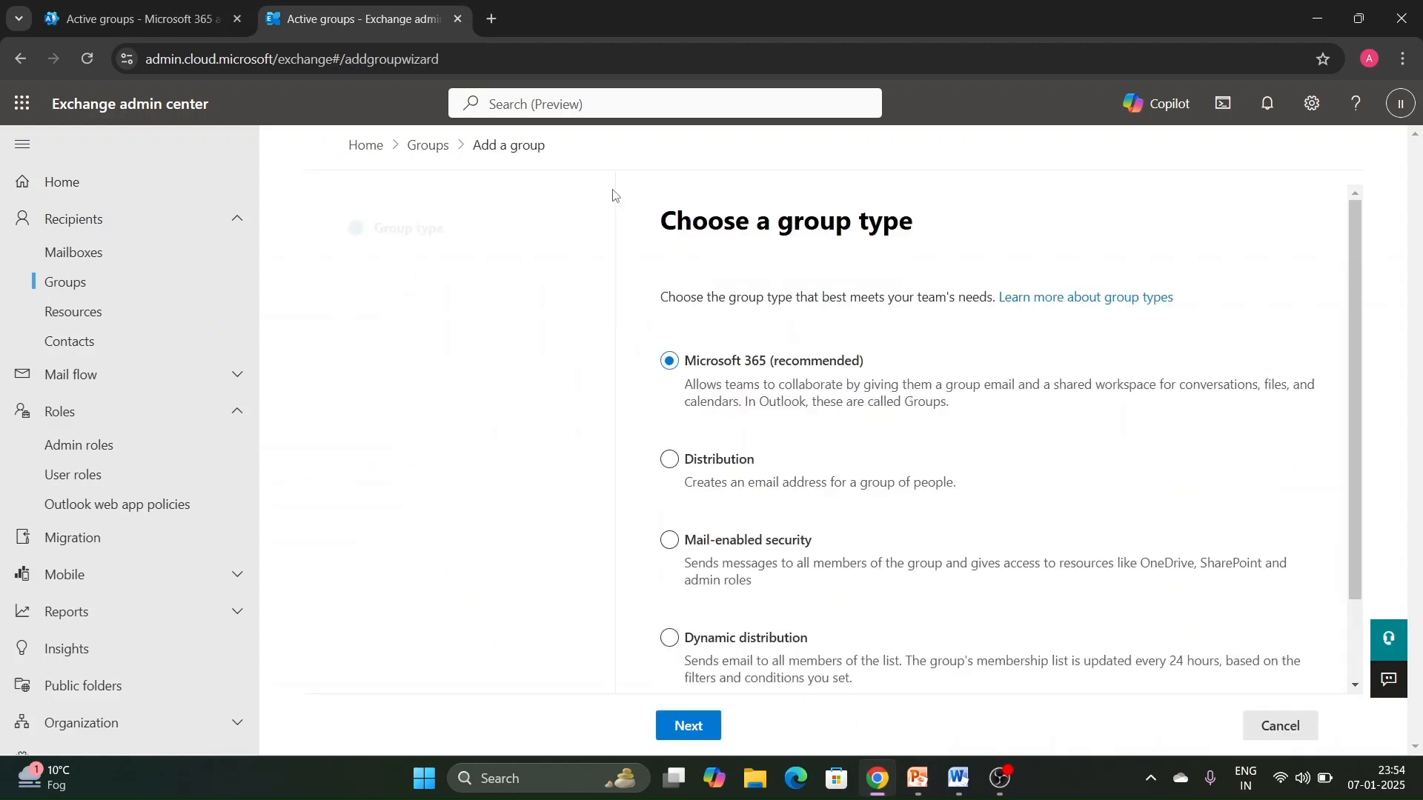
left_click(715, 729)
left_click(860, 382)
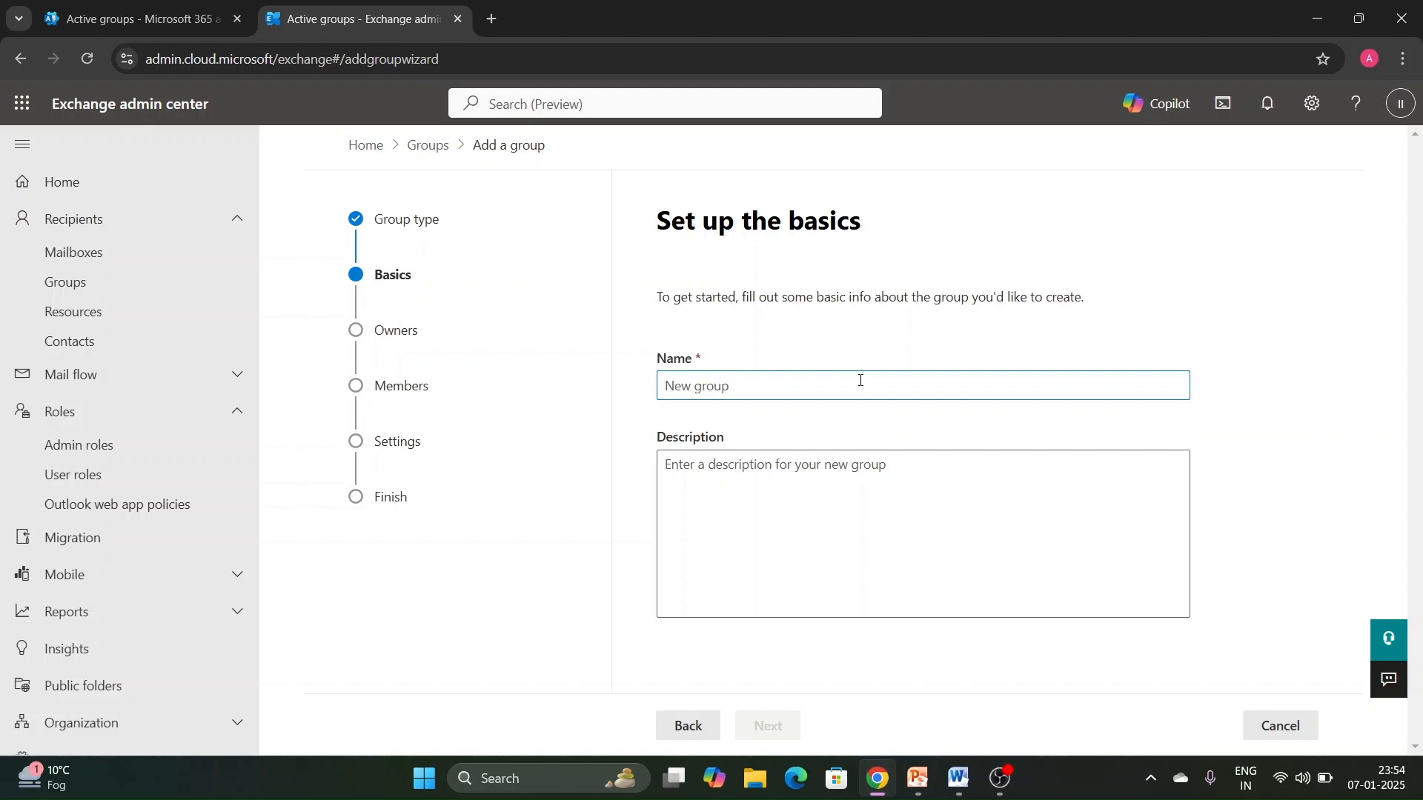
type("36")
left_click(773, 471)
type("M3")
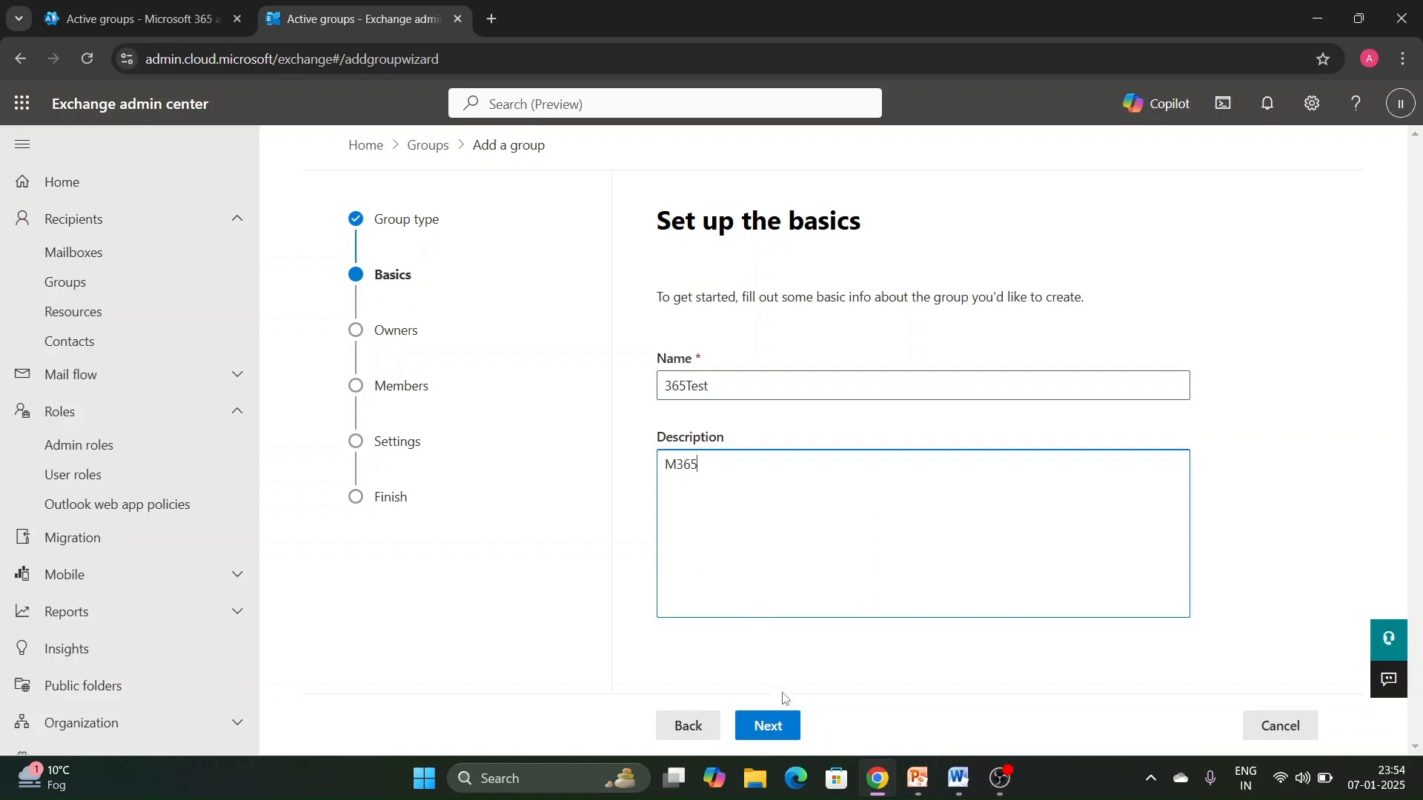
left_click(786, 730)
- Assign IT INFO as the owner of the new group and continue to the members stage
left_click(767, 439)
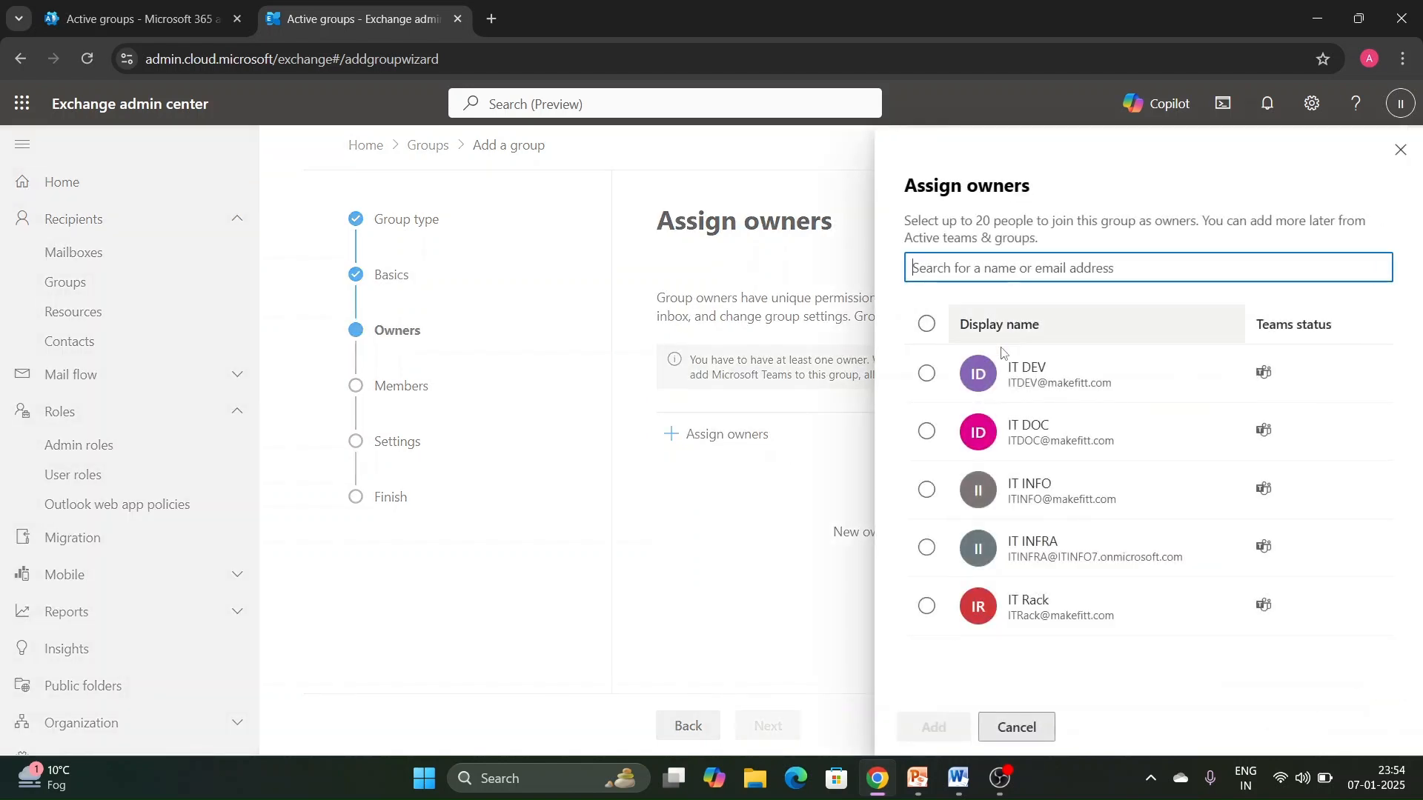
left_click(927, 490)
left_click(935, 727)
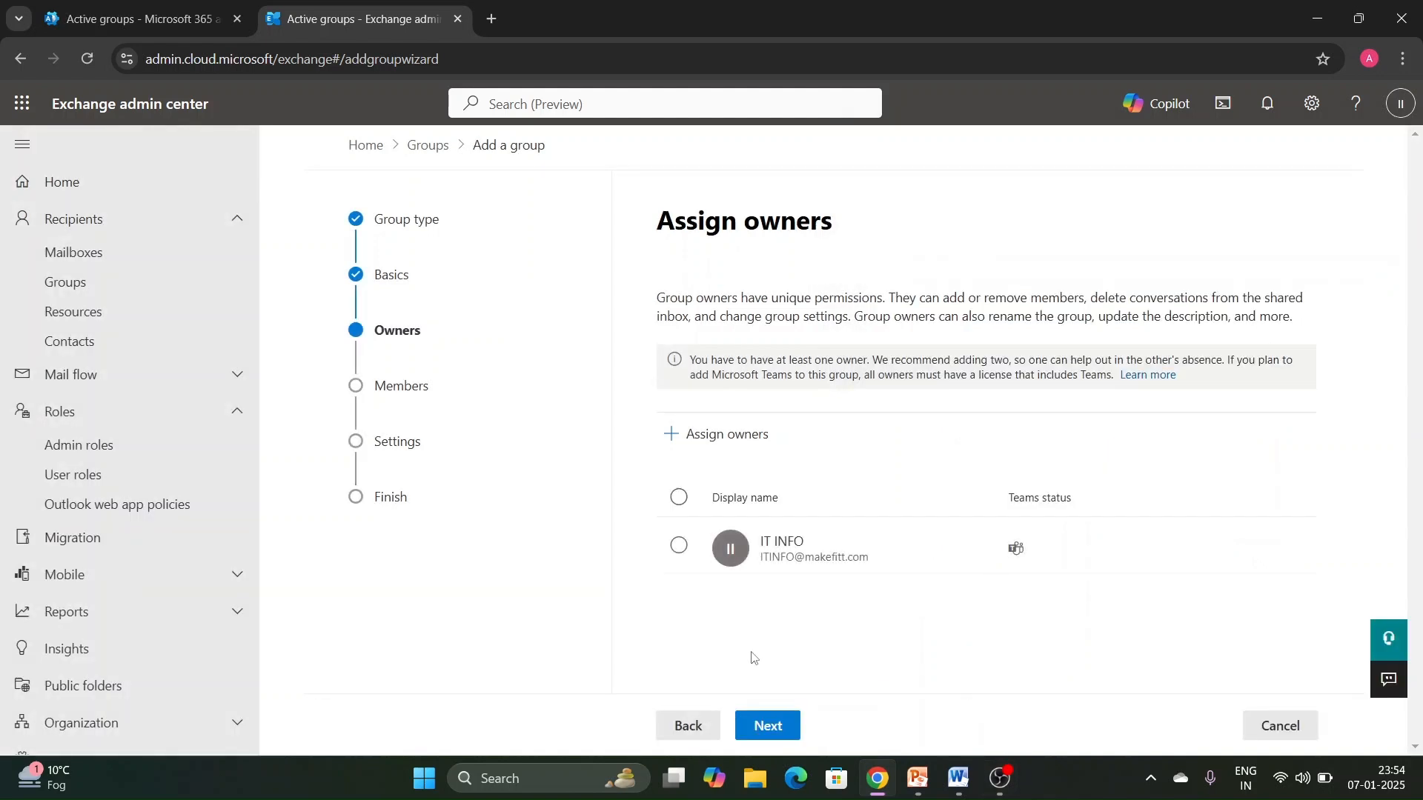
left_click(766, 725)
- Add all five listed users as members of the new group and continue to its settings
left_click(719, 387)
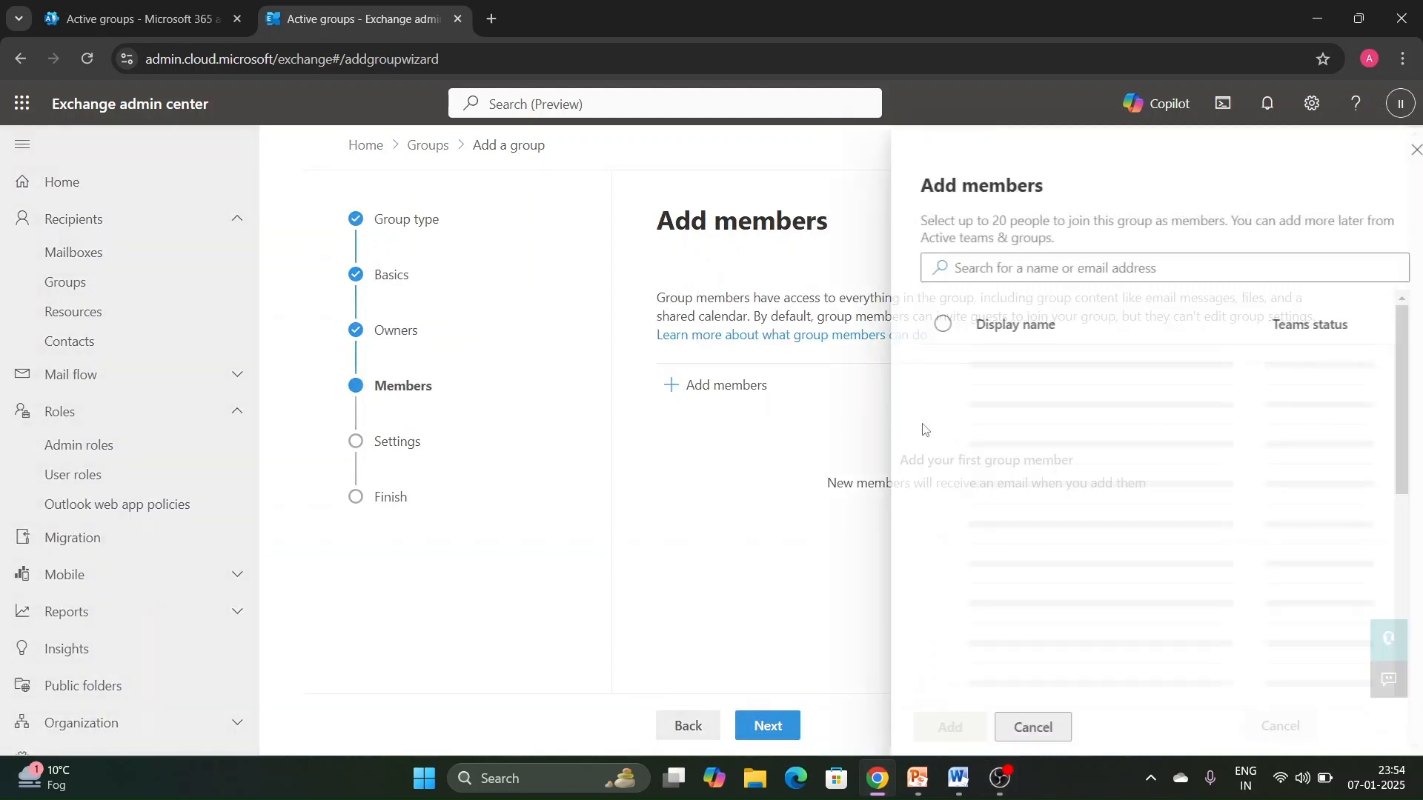
left_click(926, 324)
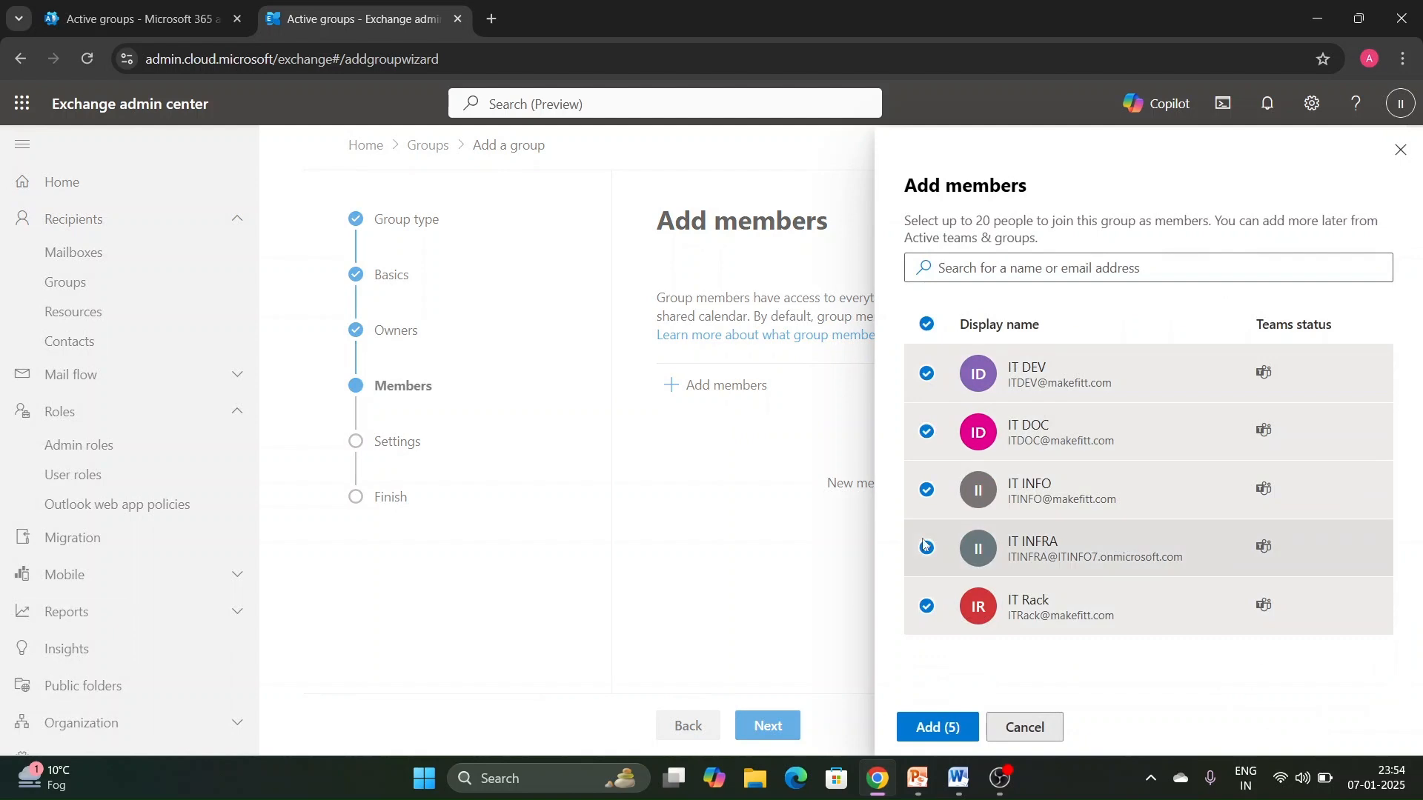
left_click(935, 727)
left_click(768, 725)
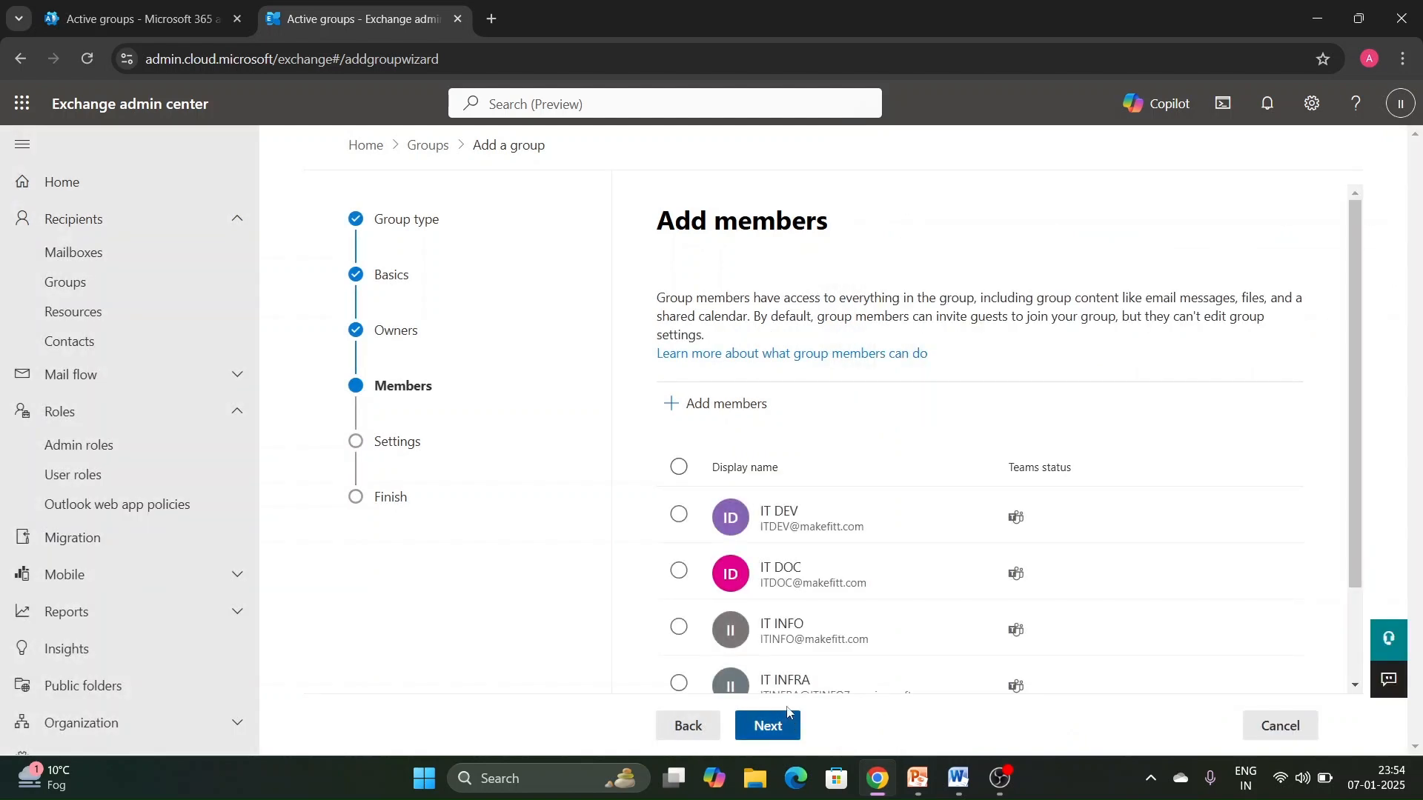
- Set the group email address to 365test, keeping privacy on Public and the option to create a team for the group
left_click(792, 437)
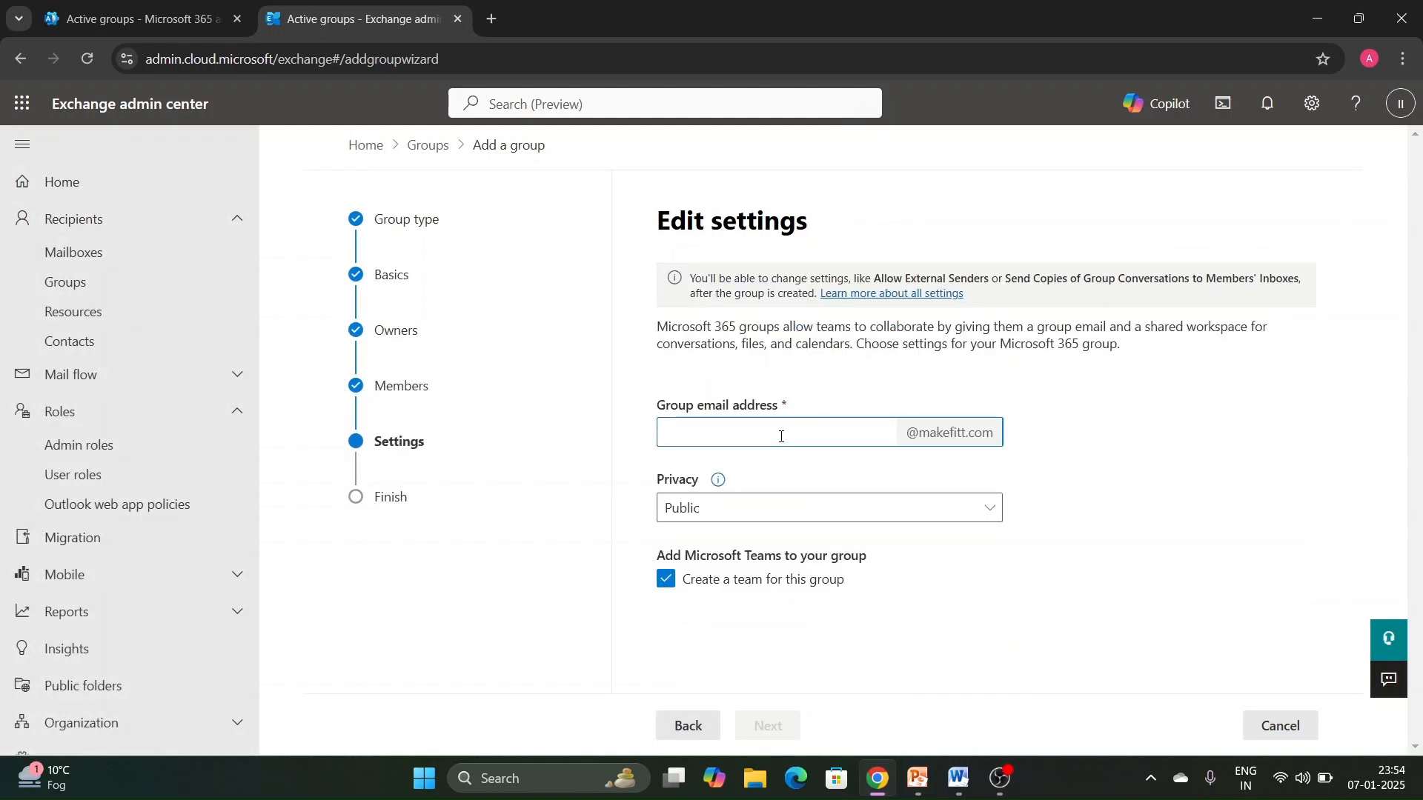
type("365test")
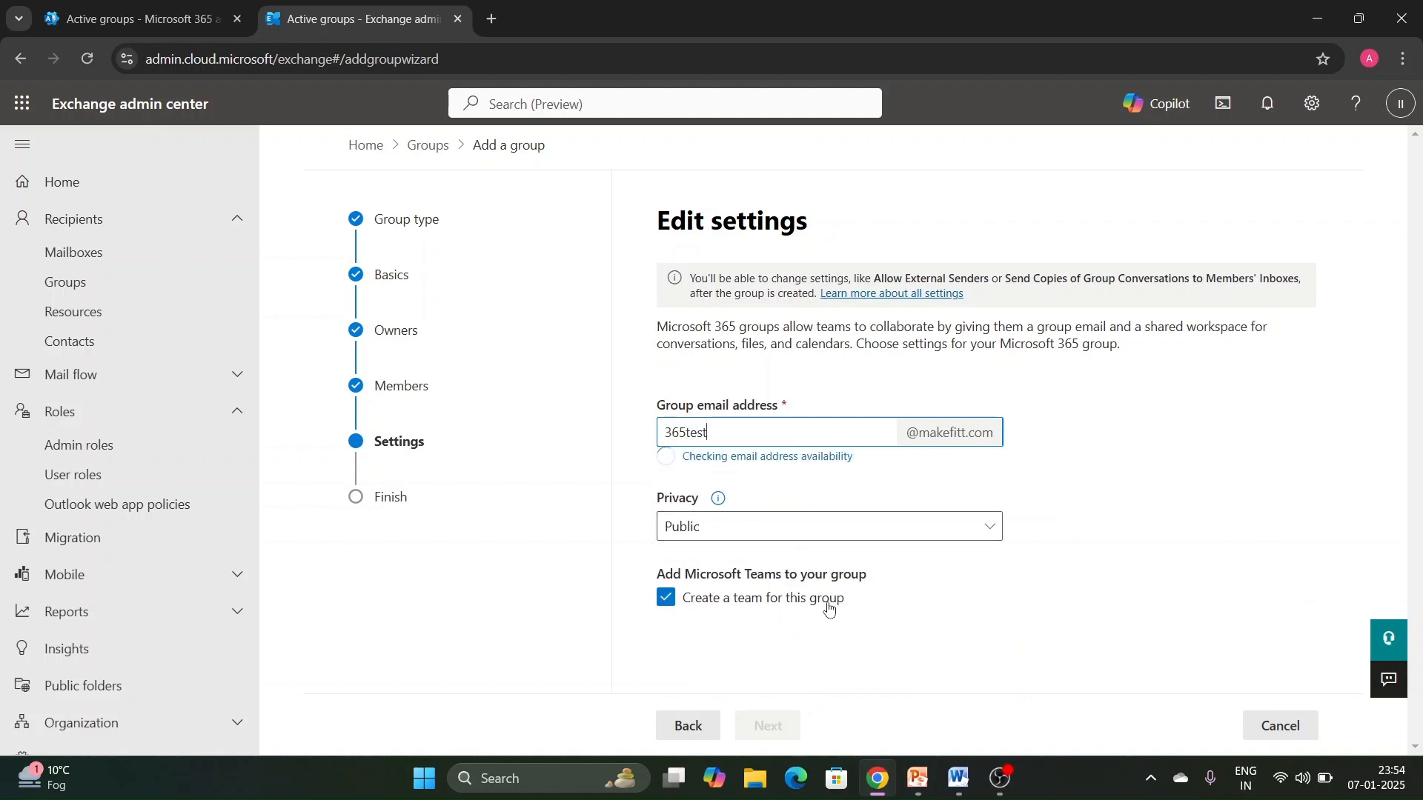
left_click(849, 504)
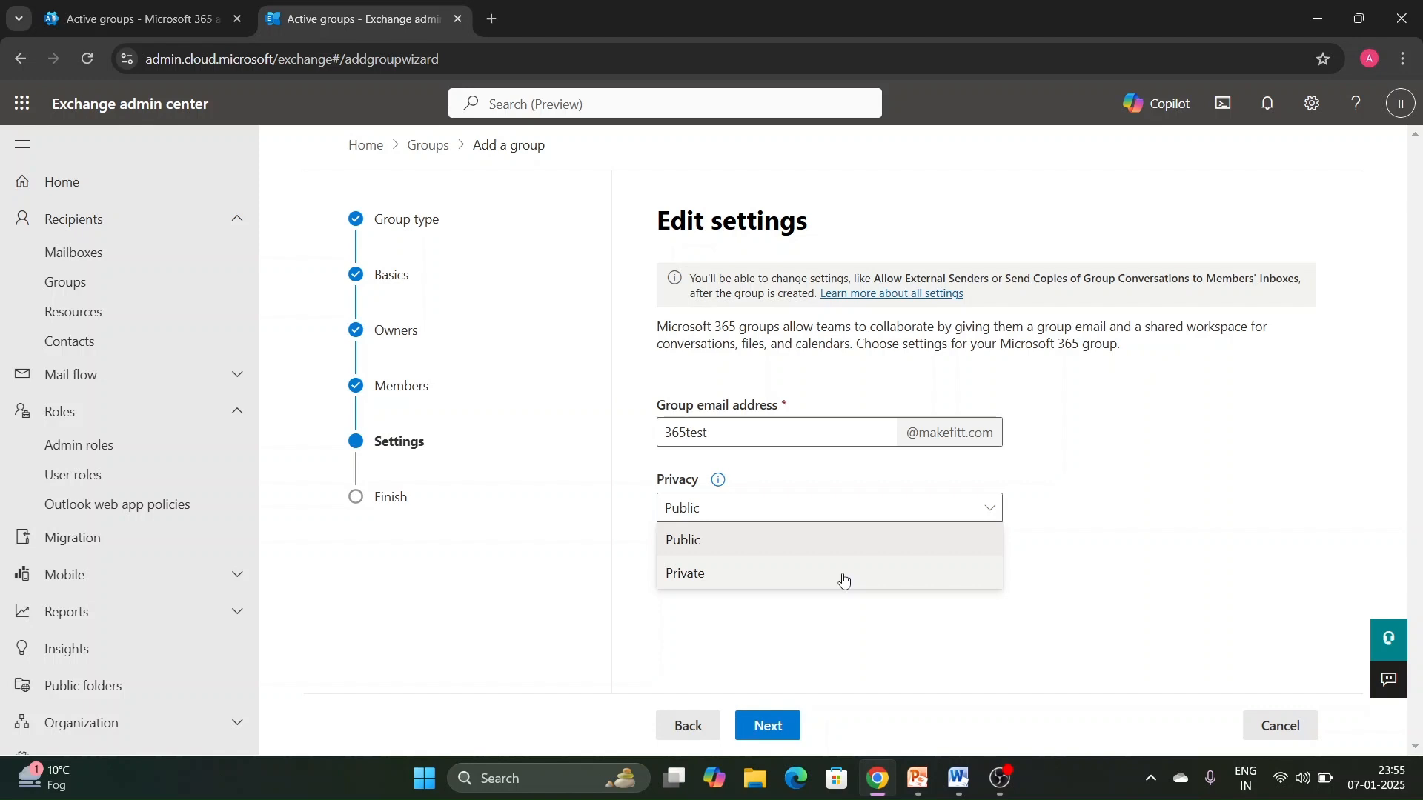
left_click(1297, 542)
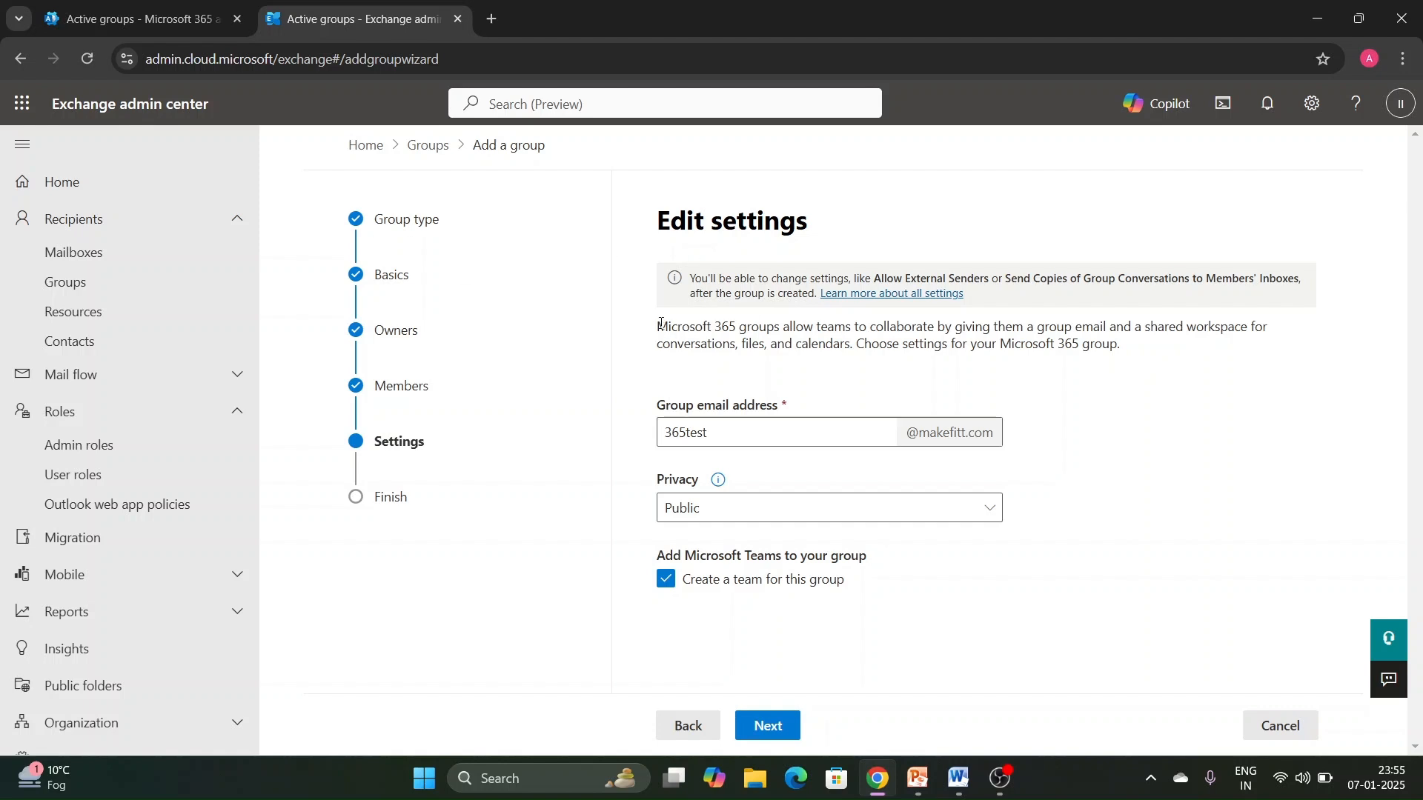
left_click_drag(660, 324, 1124, 344)
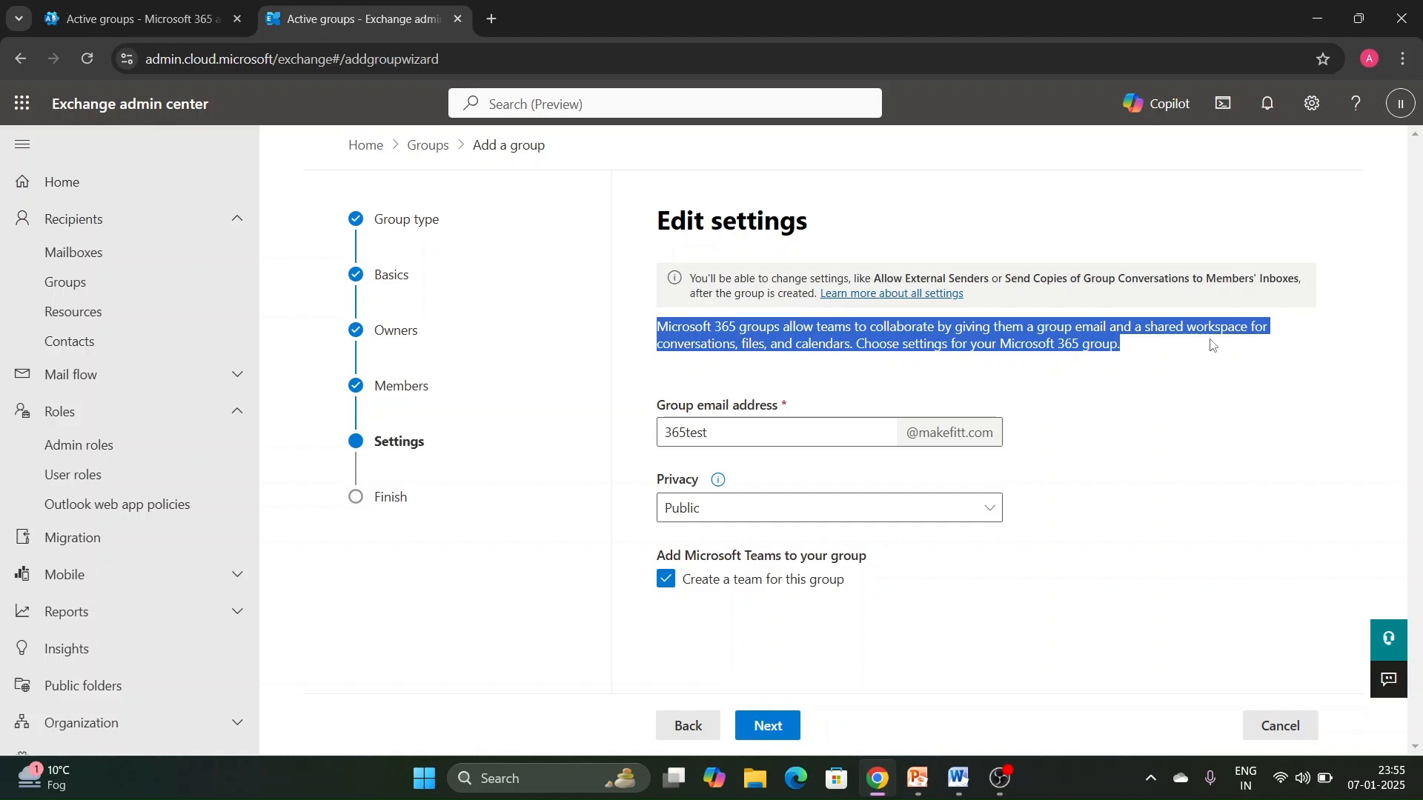
left_click(1077, 364)
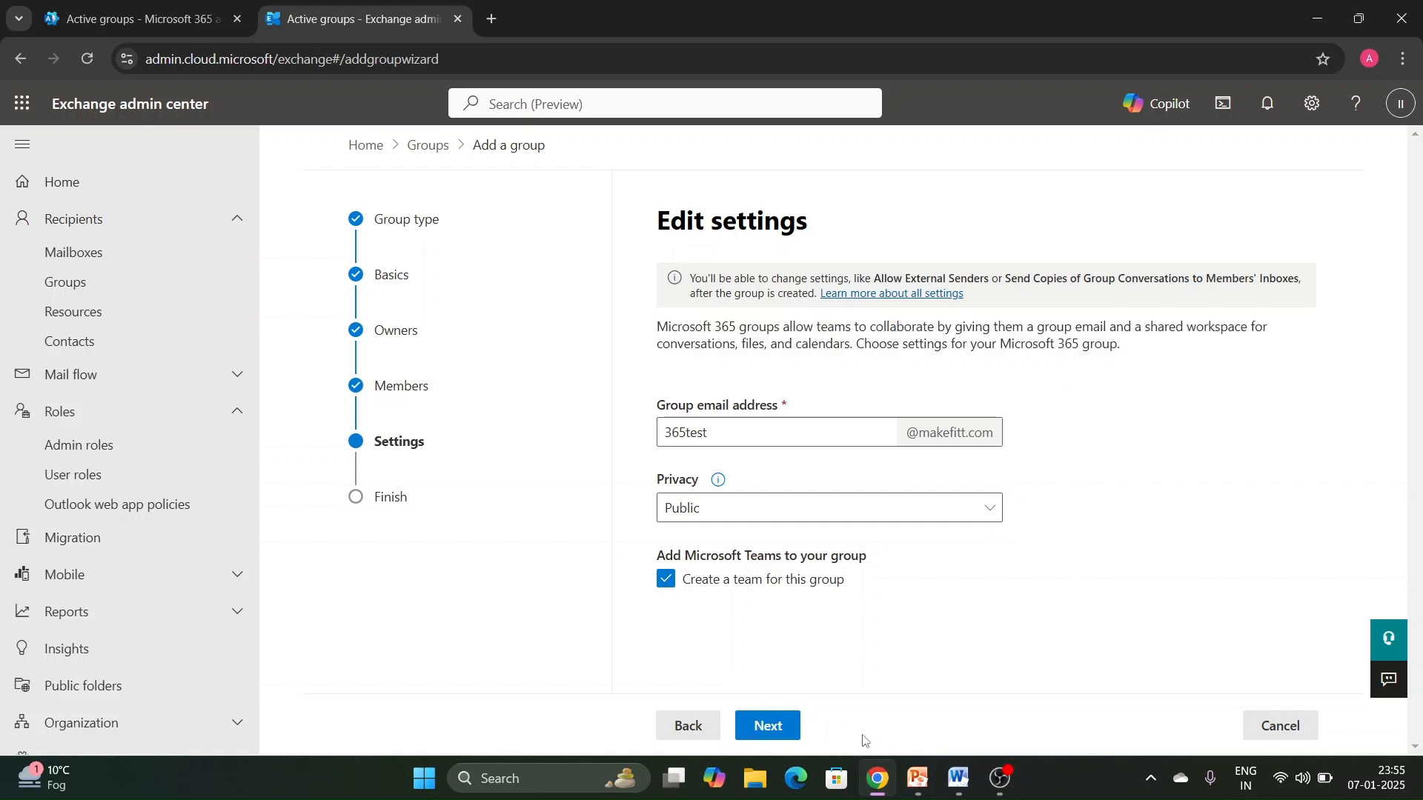
left_click(764, 728)
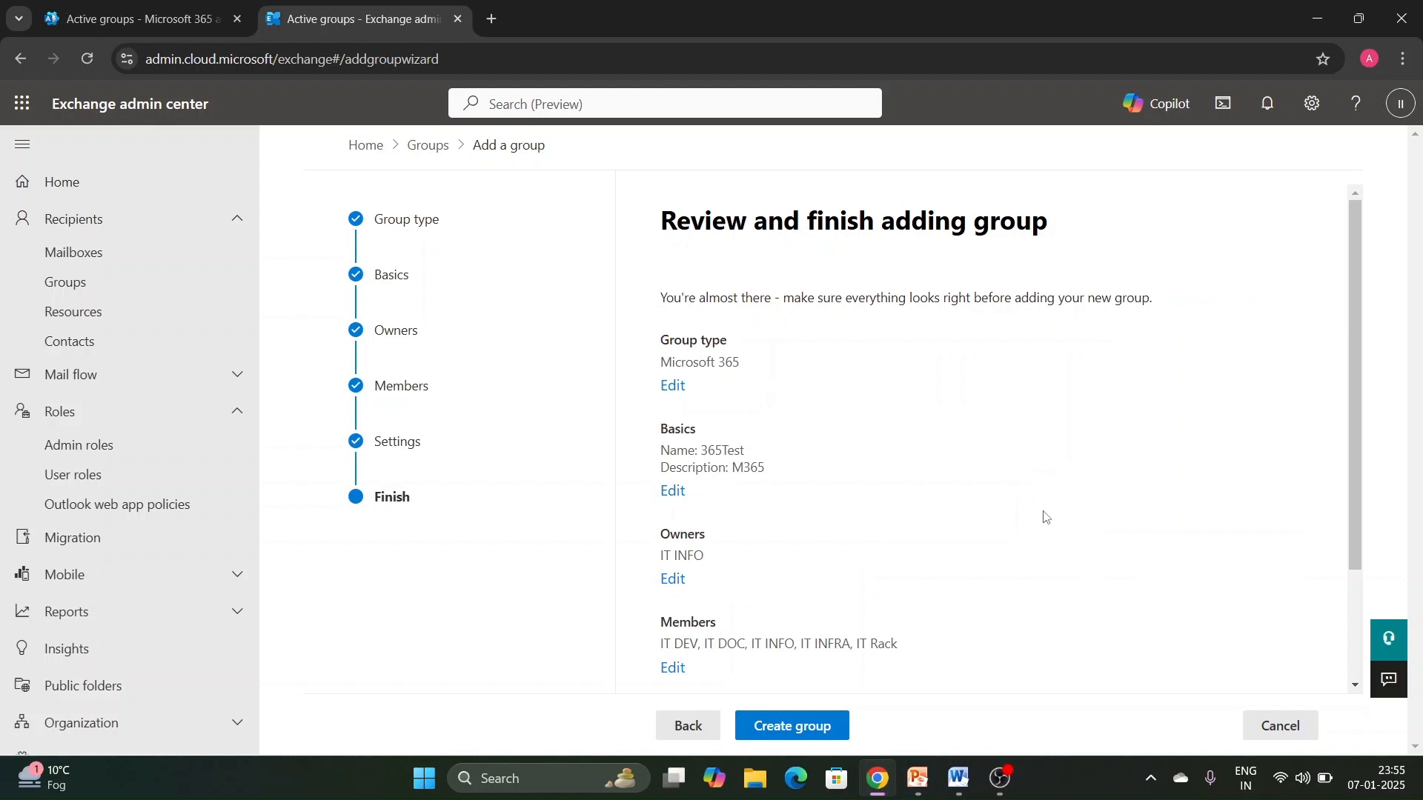
- Review the summary and create the group, and open the details of 365Test from the Microsoft 365 groups list
scroll(771, 519, "down", 5)
left_click(795, 728)
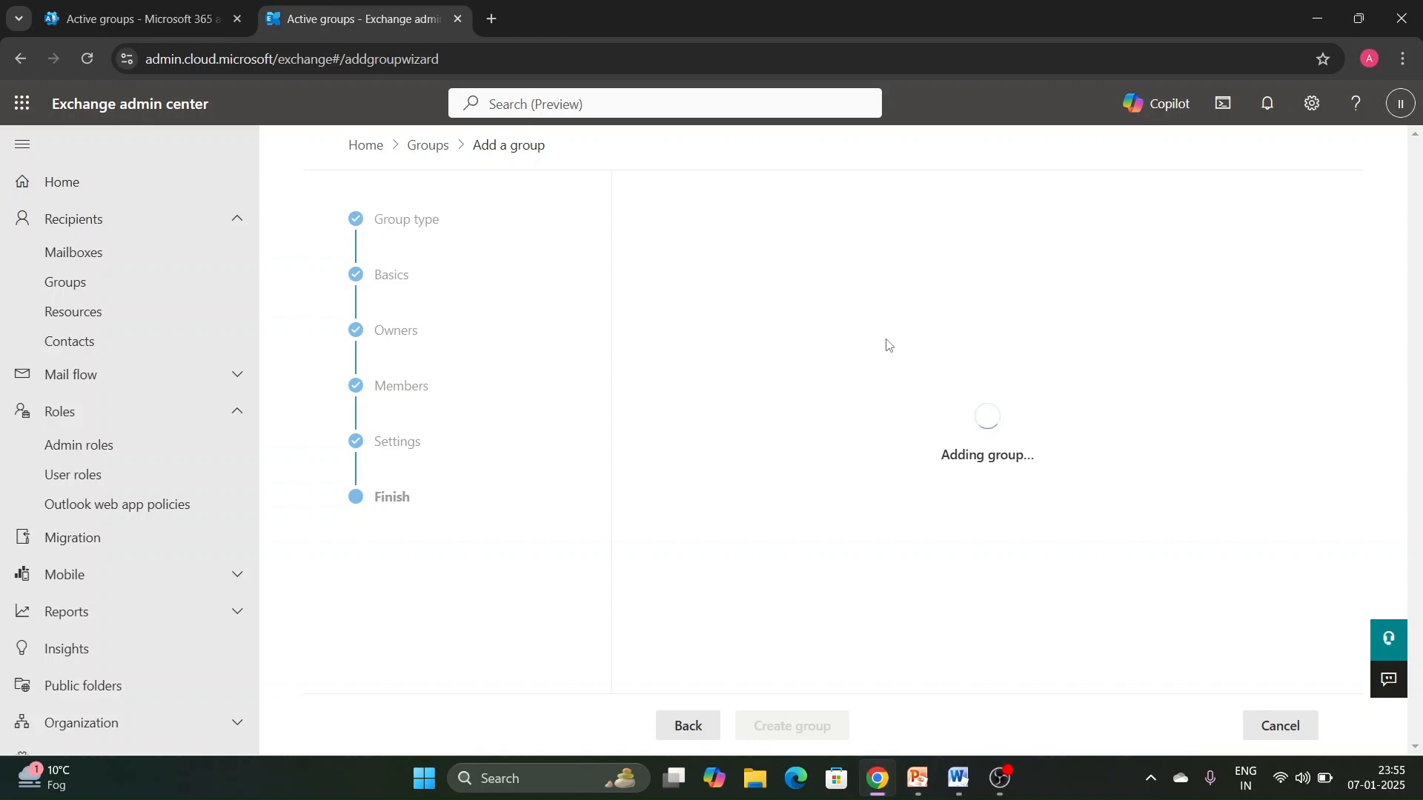
left_click(1002, 778)
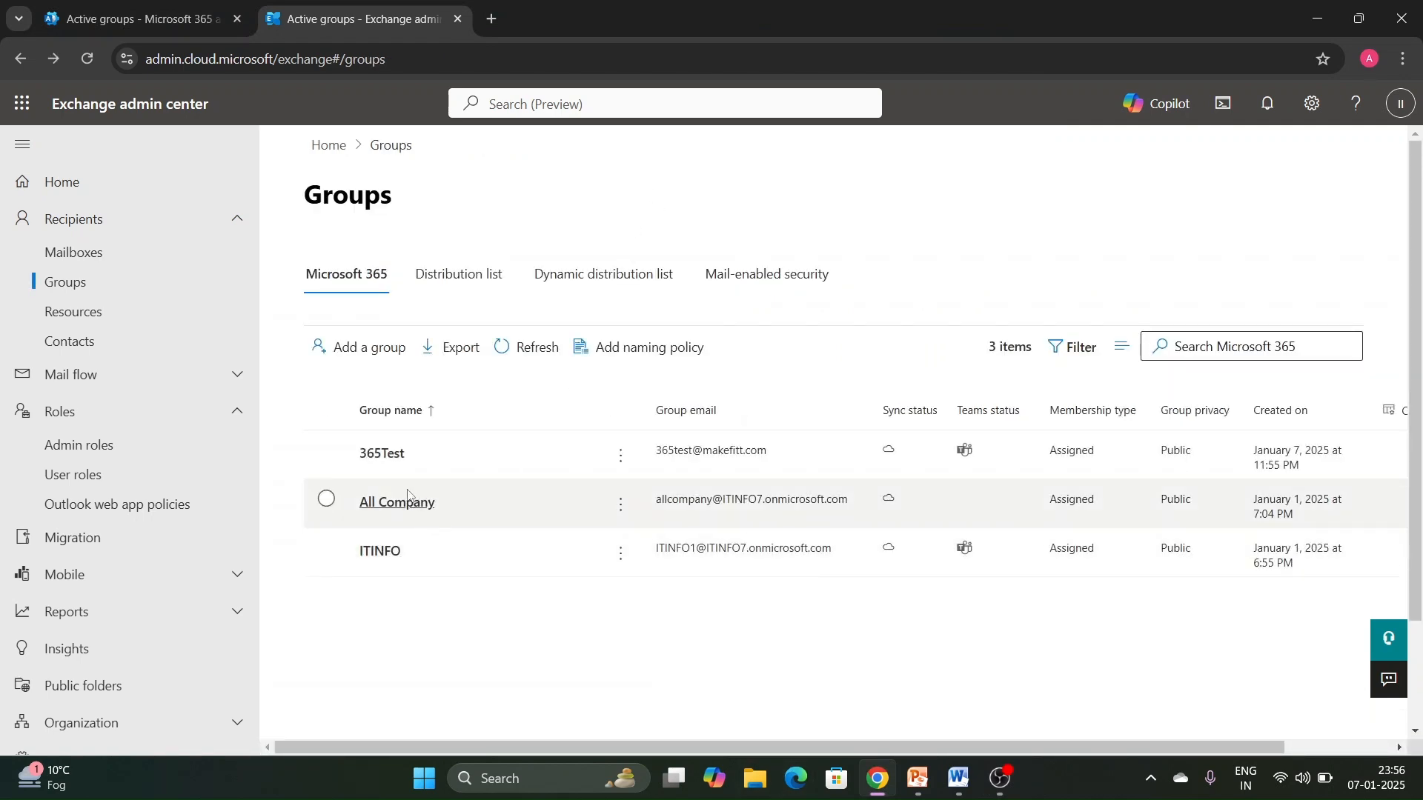
scroll(400, 455, "down", 2)
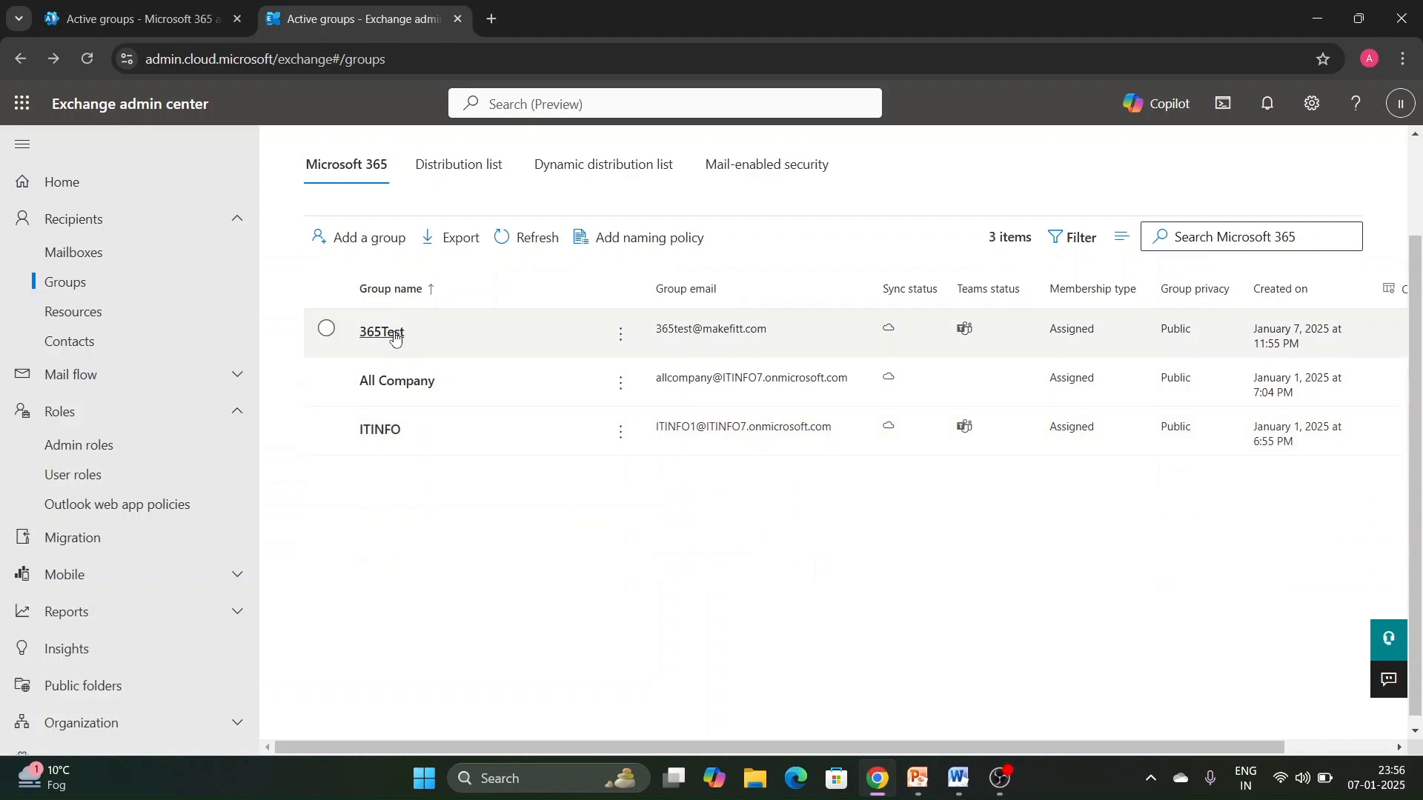
left_click(896, 343)
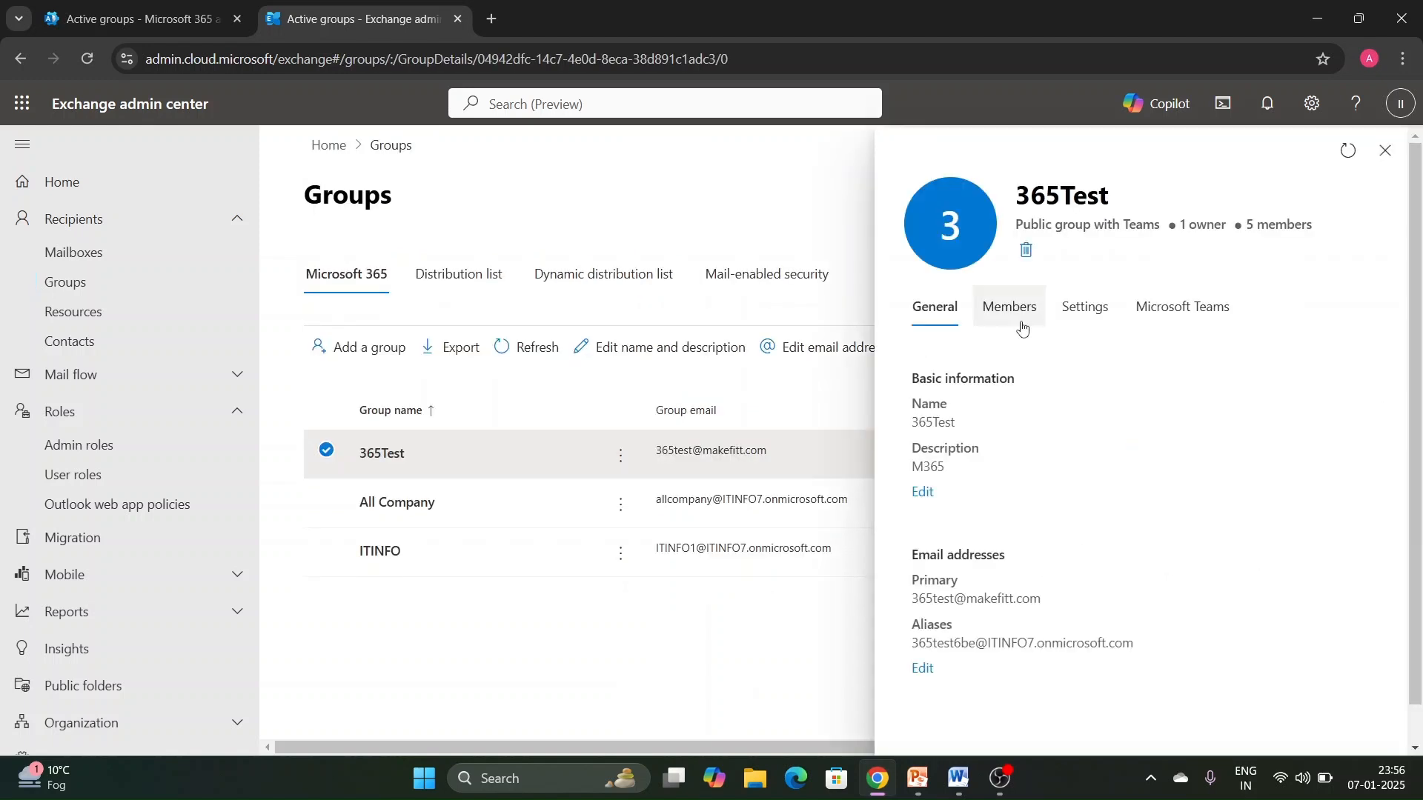
- Open outlook.office.com in a new browser tab and sign in to the IT INFO mailbox
left_click(495, 24)
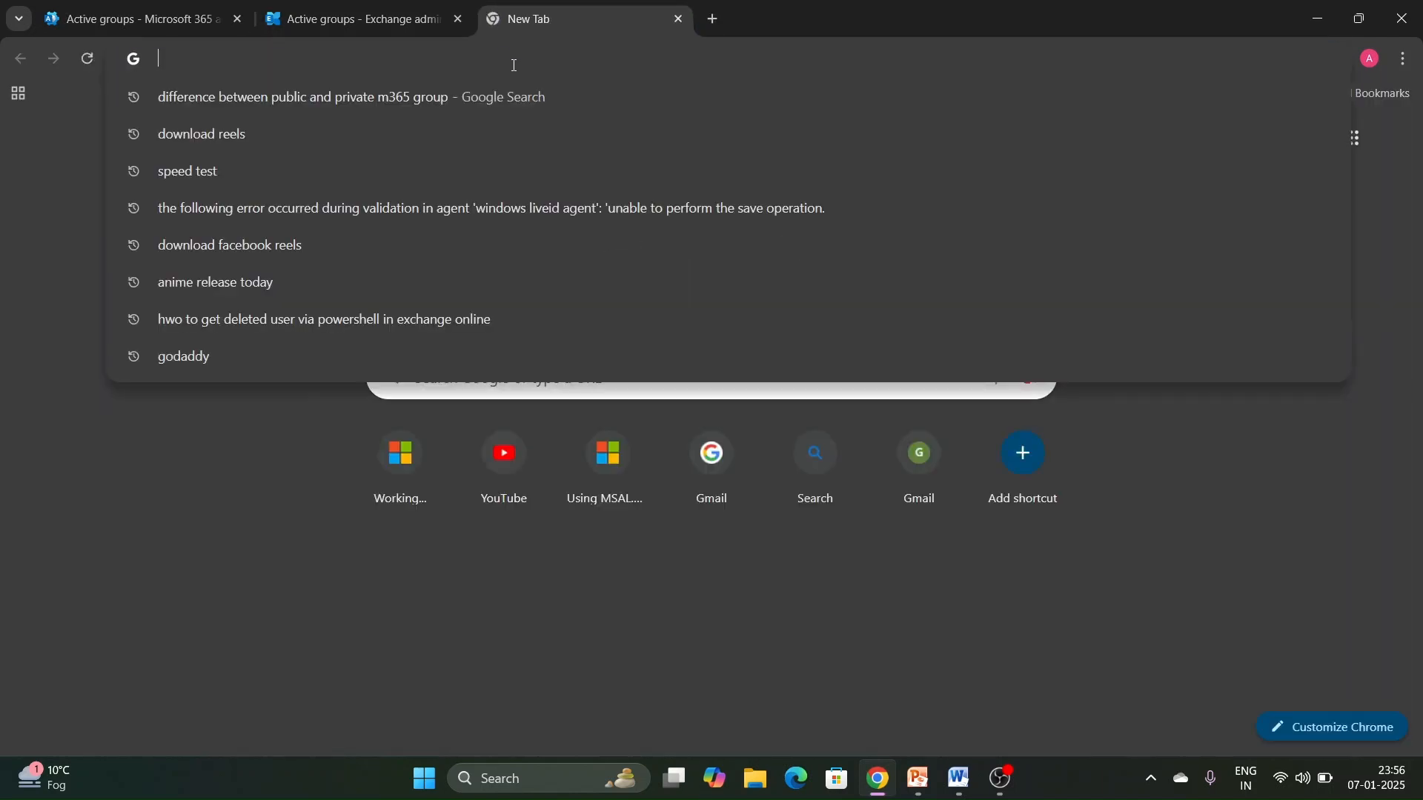
type("outlook.office")
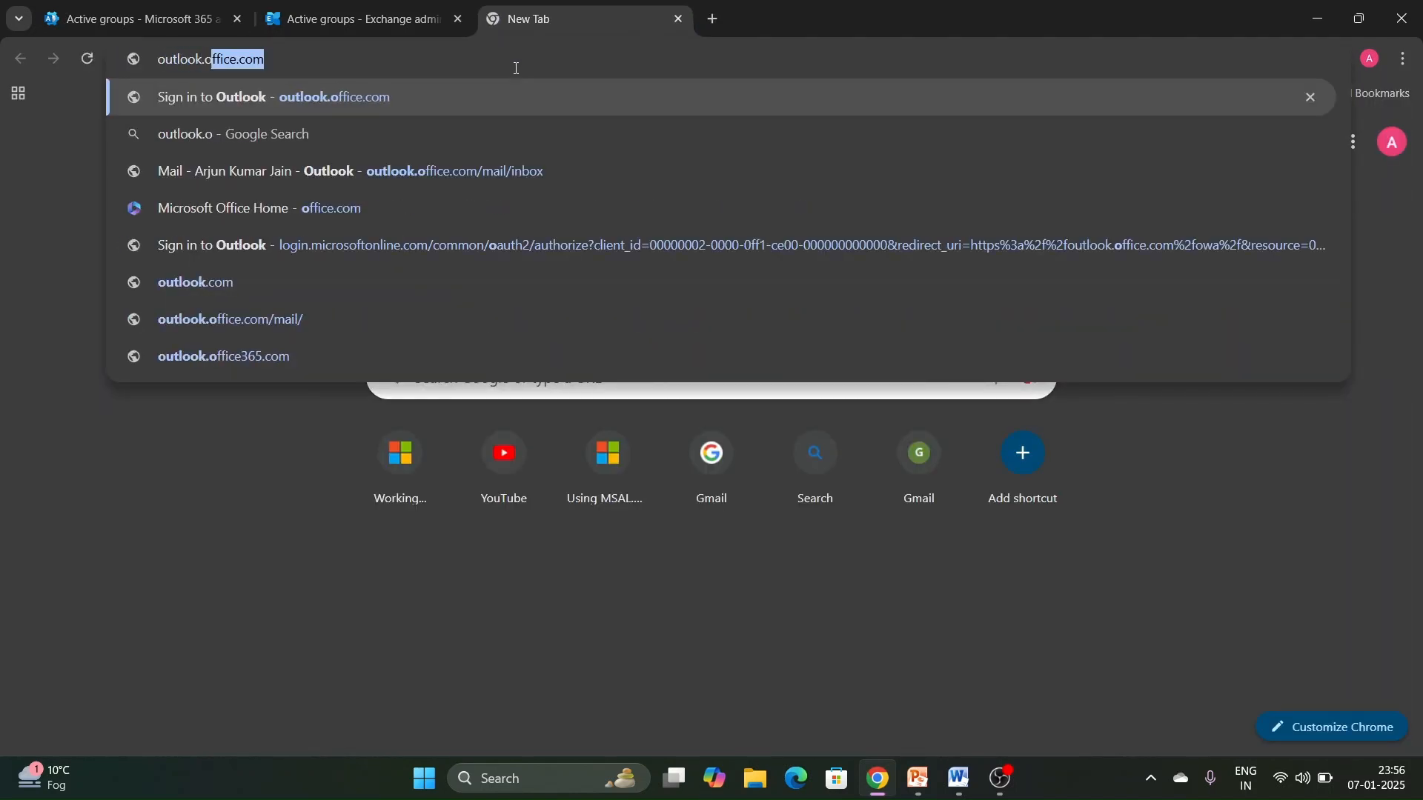
type(".com/")
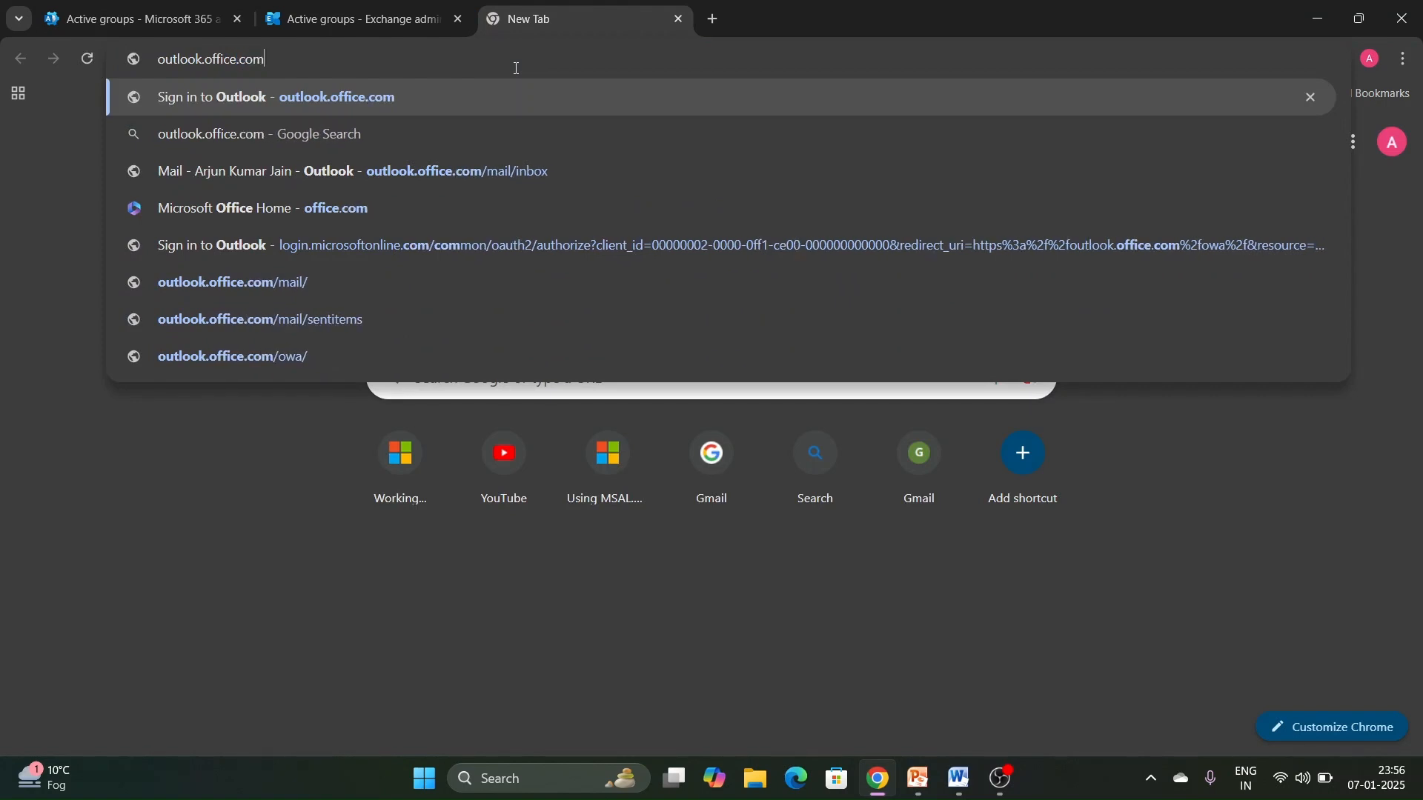
key("Return")
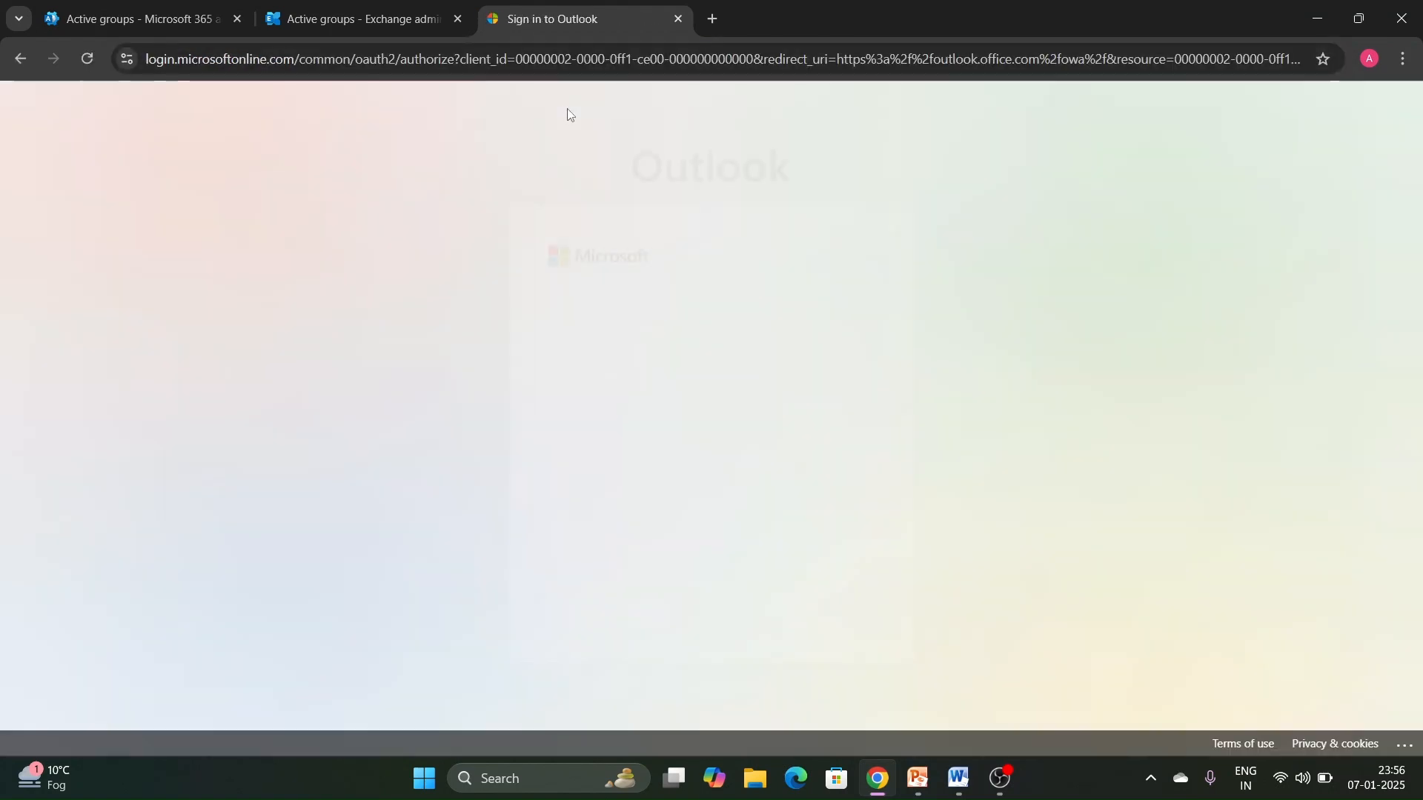
left_click(689, 360)
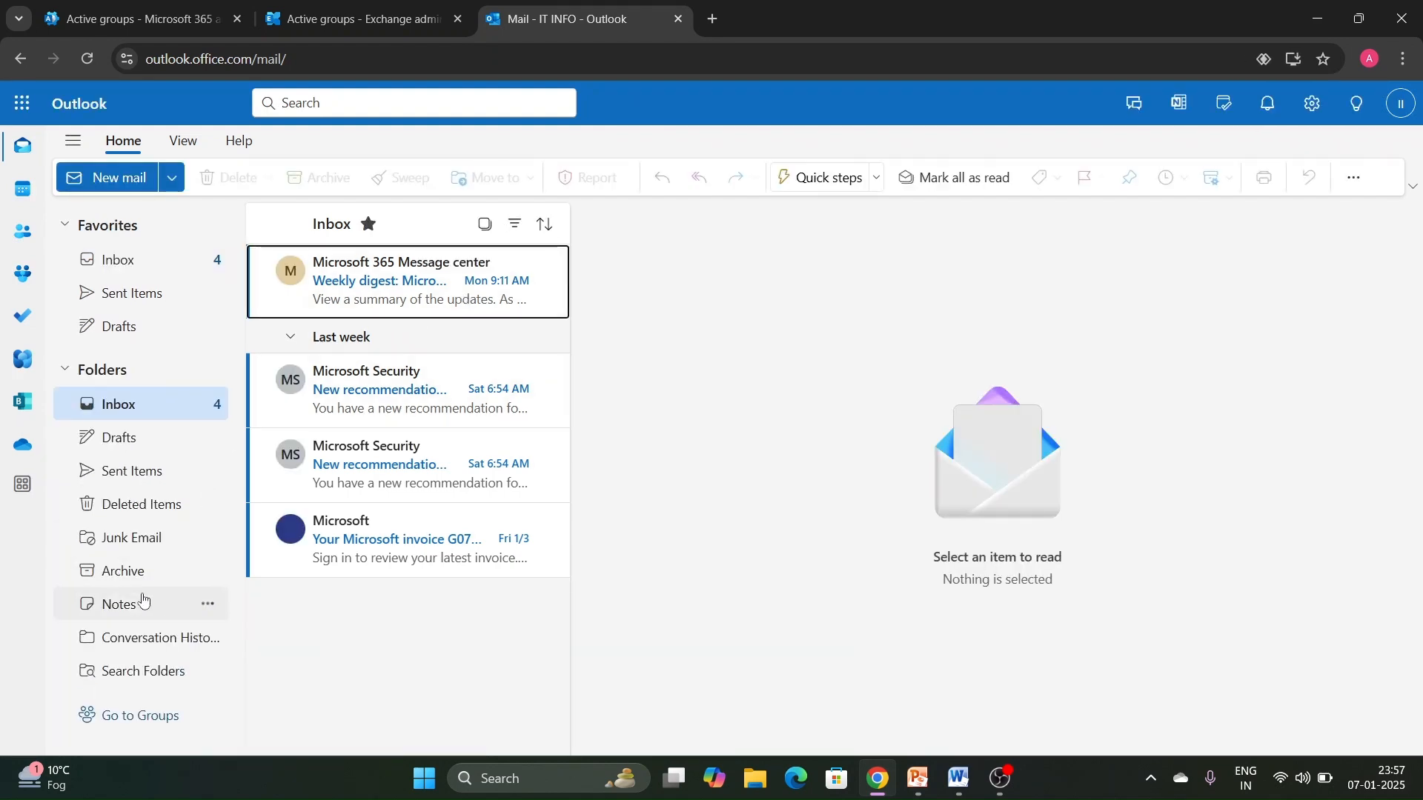
- Open the 365Test group in Outlook and look through its email, files, events and members
left_click(111, 720)
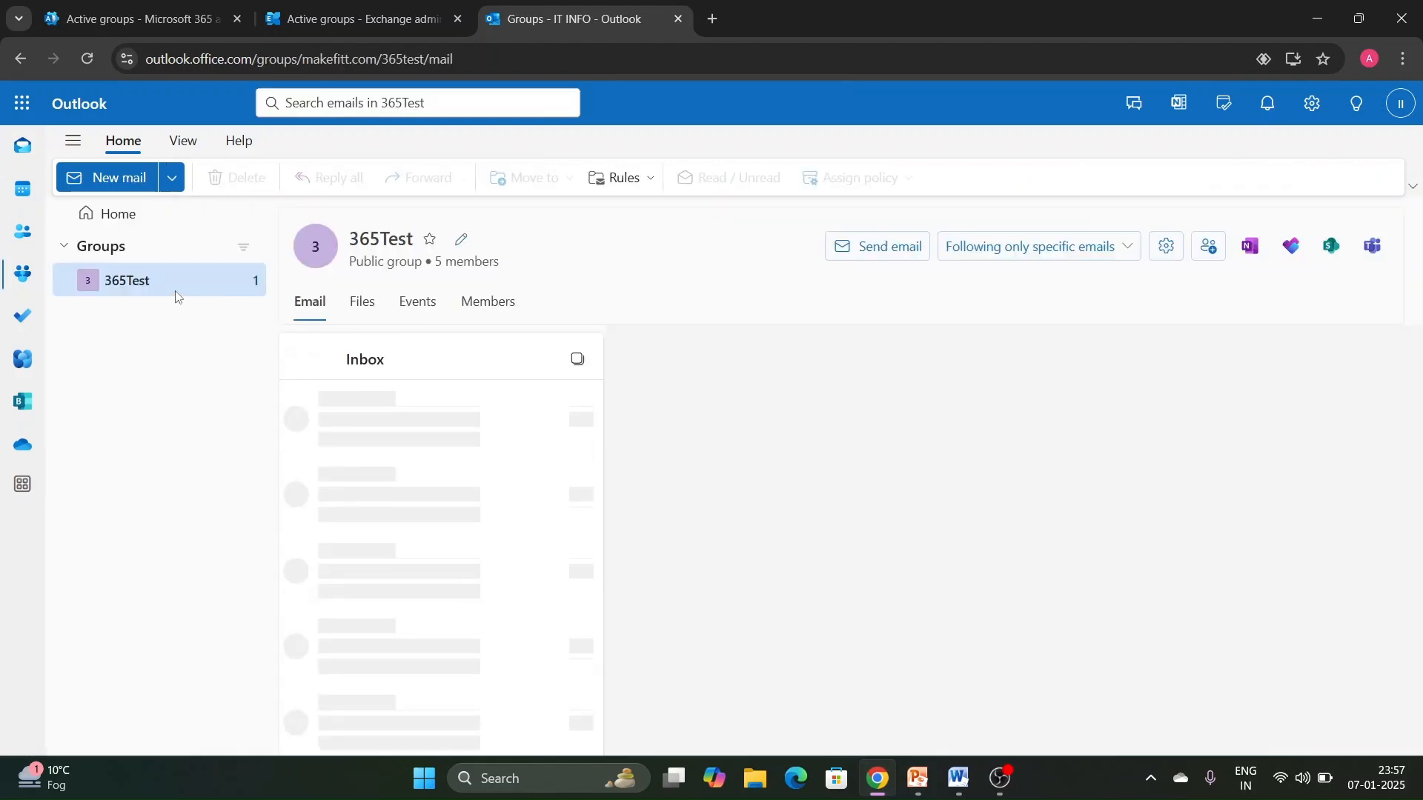
left_click(133, 287)
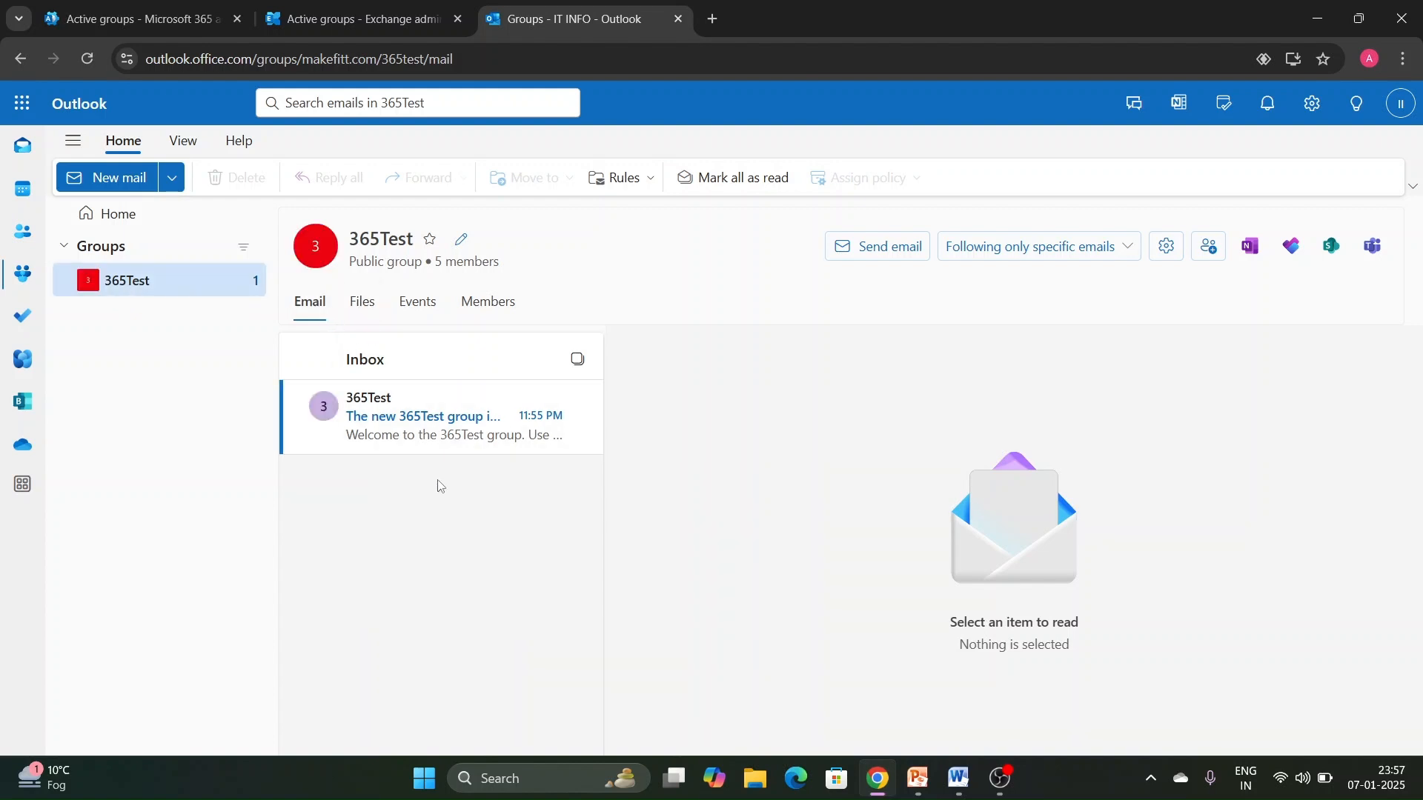
left_click(364, 303)
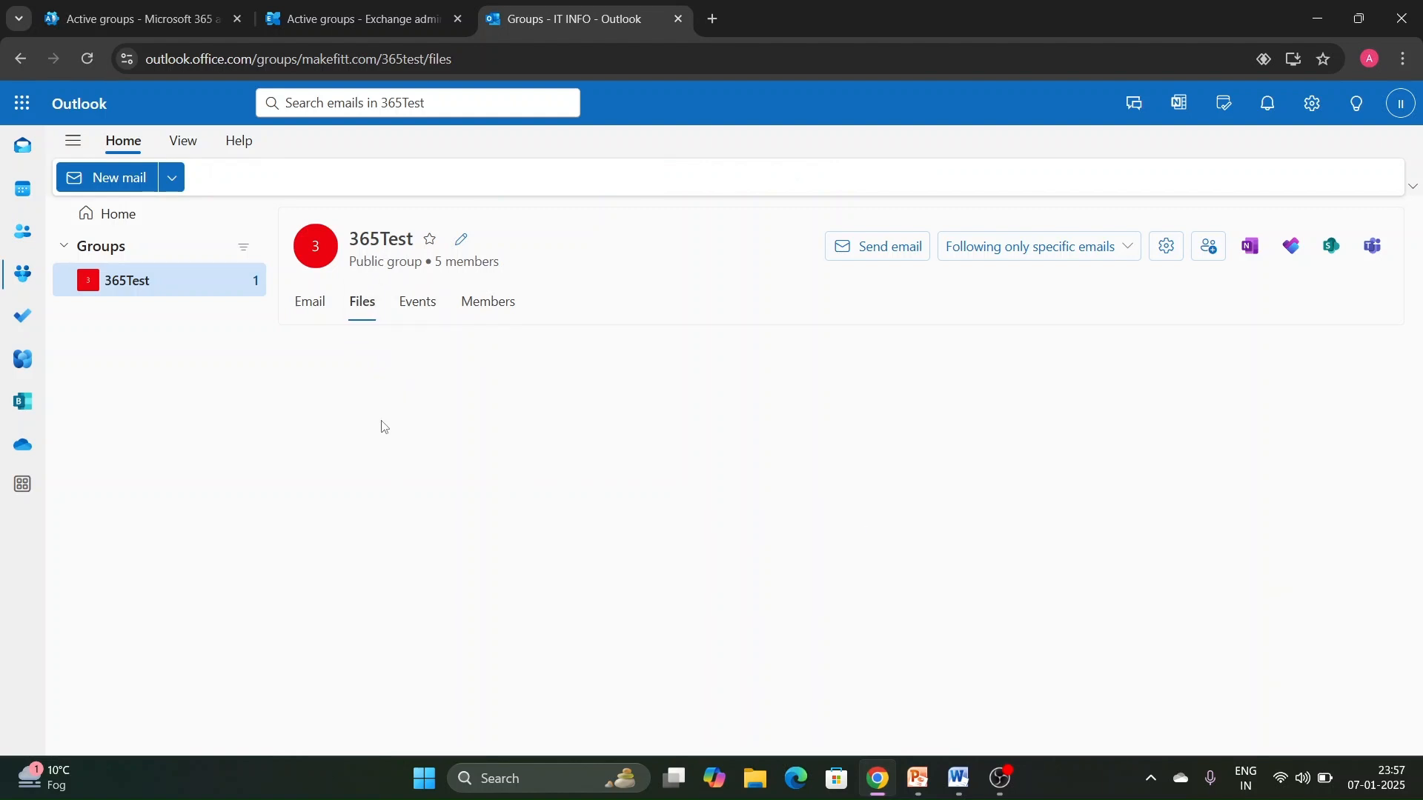
left_click(415, 305)
left_click(478, 303)
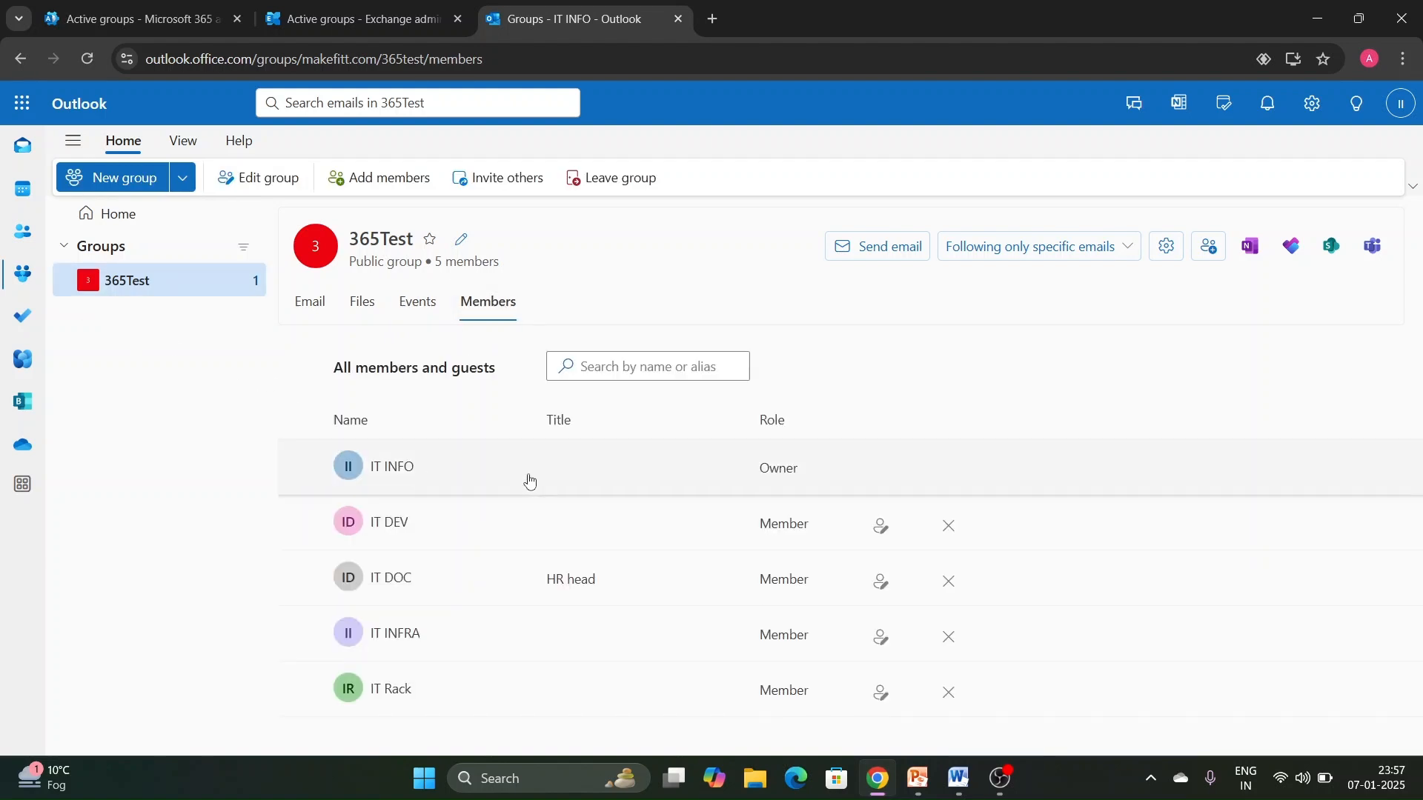
- Show all calendars in the Outlook calendar and turn on the 365Test group calendar
left_click(23, 190)
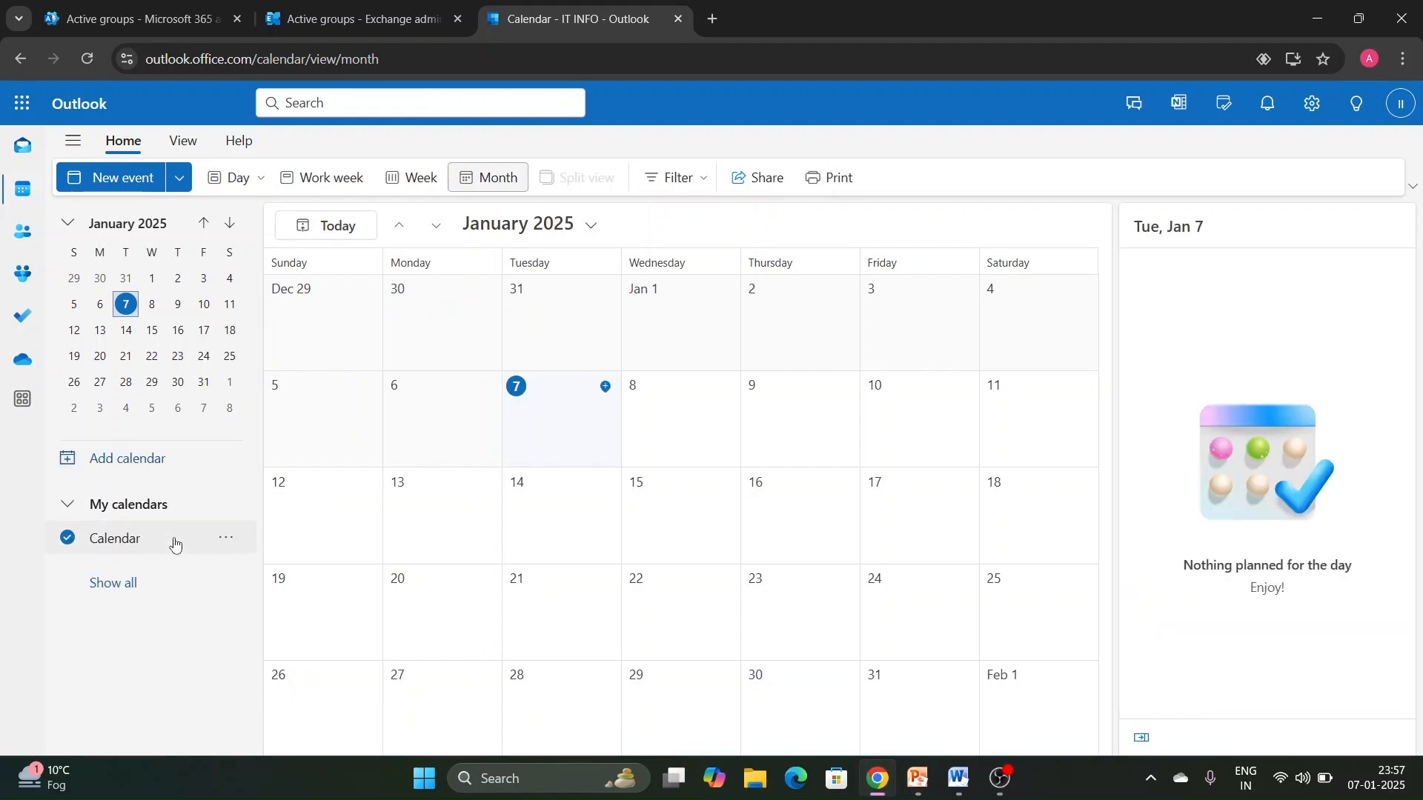
left_click(133, 580)
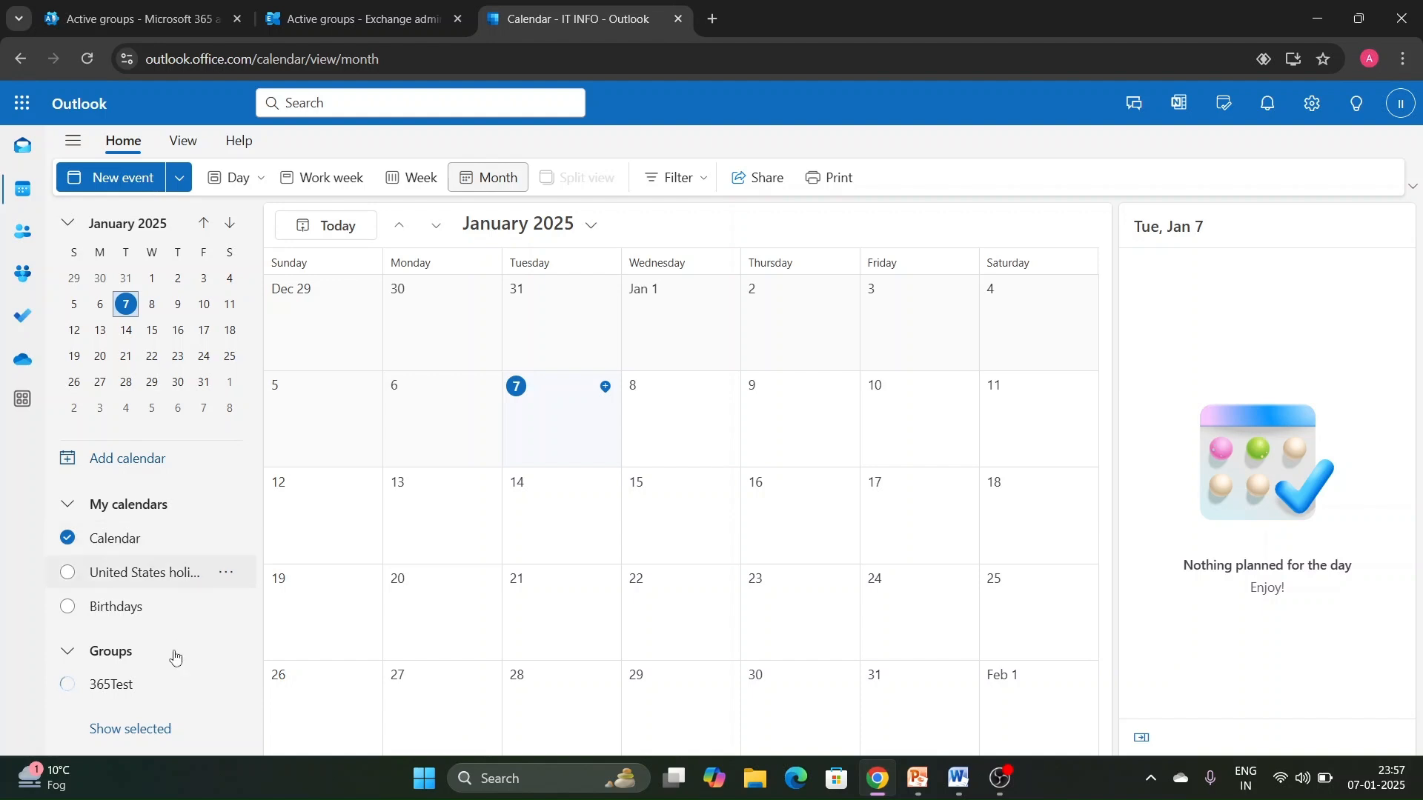
left_click(128, 686)
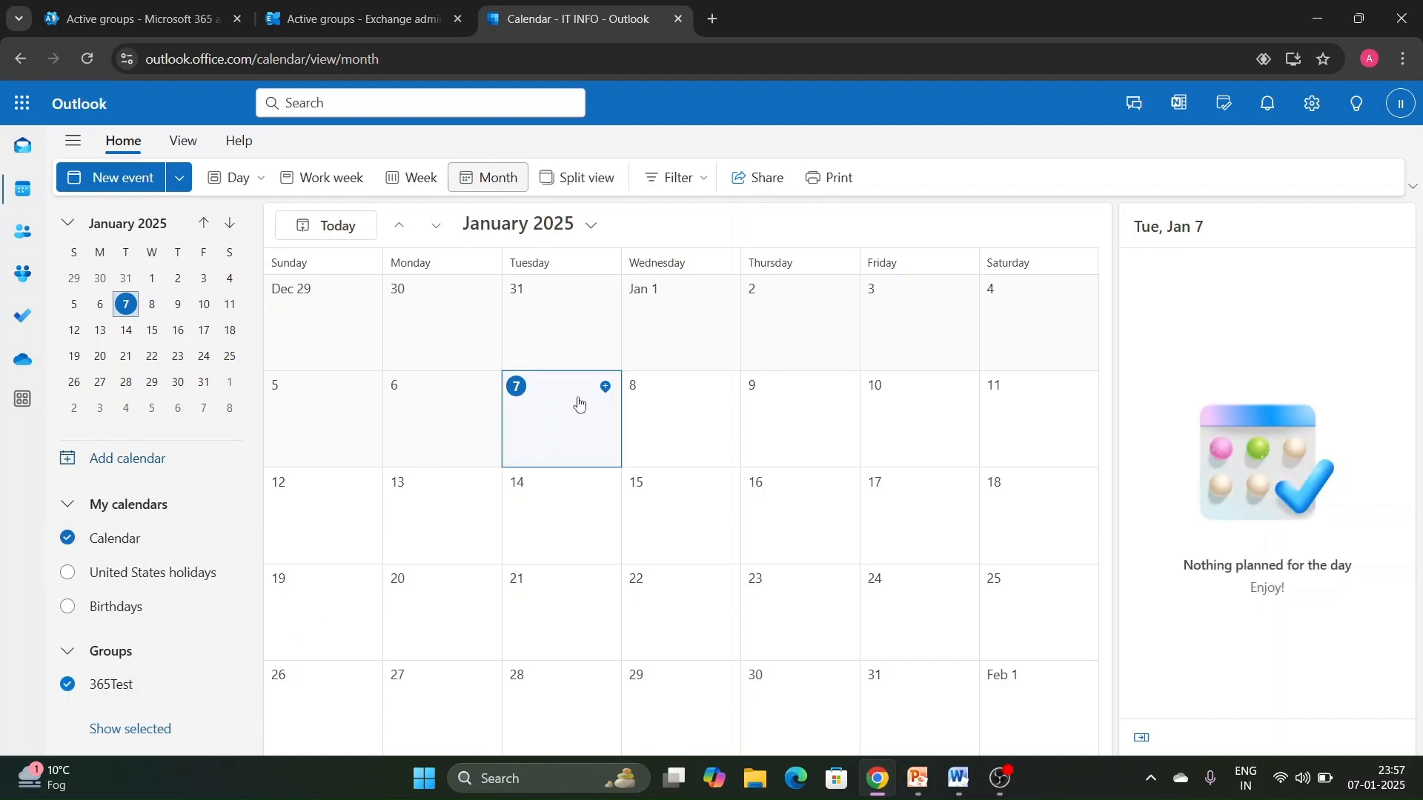
left_click(605, 391)
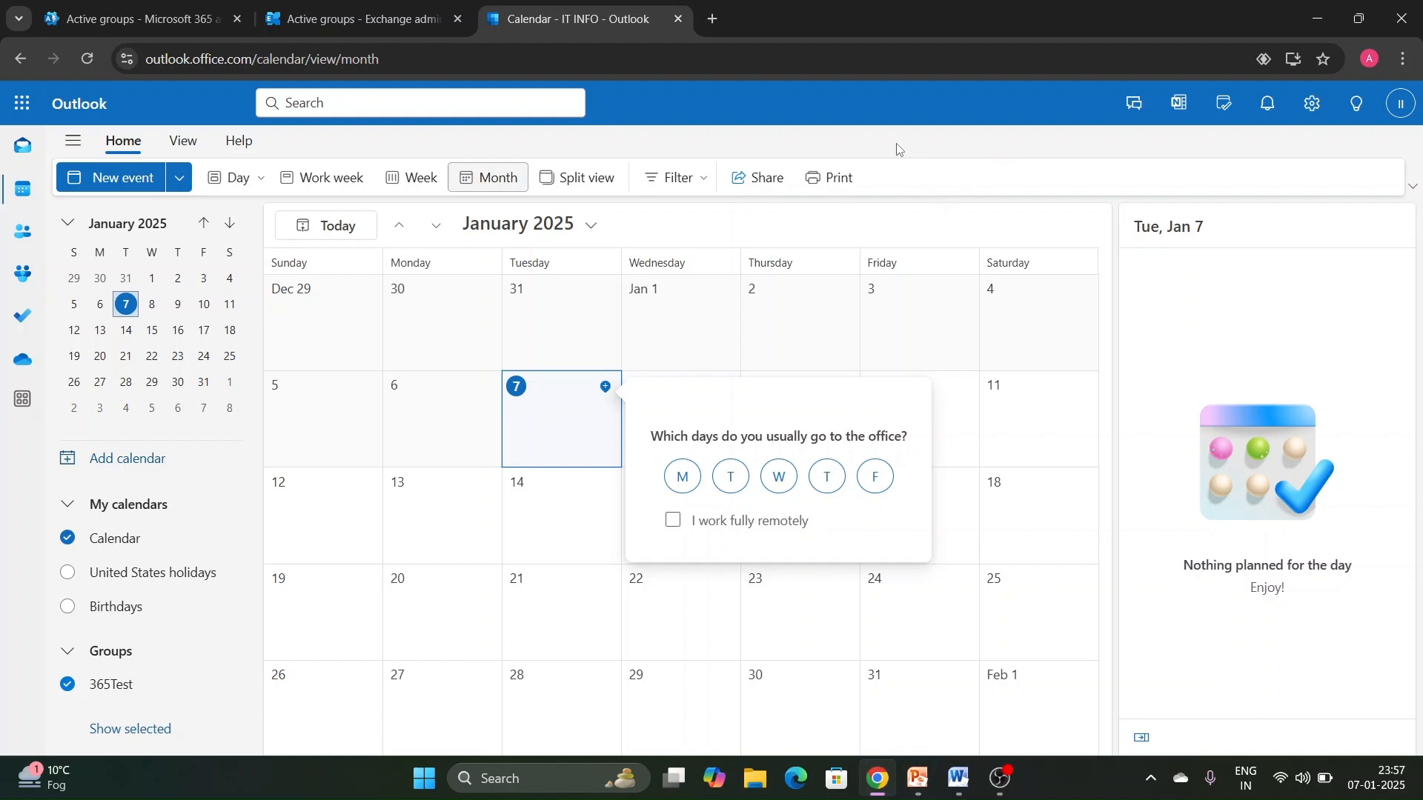
- Return to the 365Test details in the Exchange admin center and switch to the Word notes
left_click(328, 23)
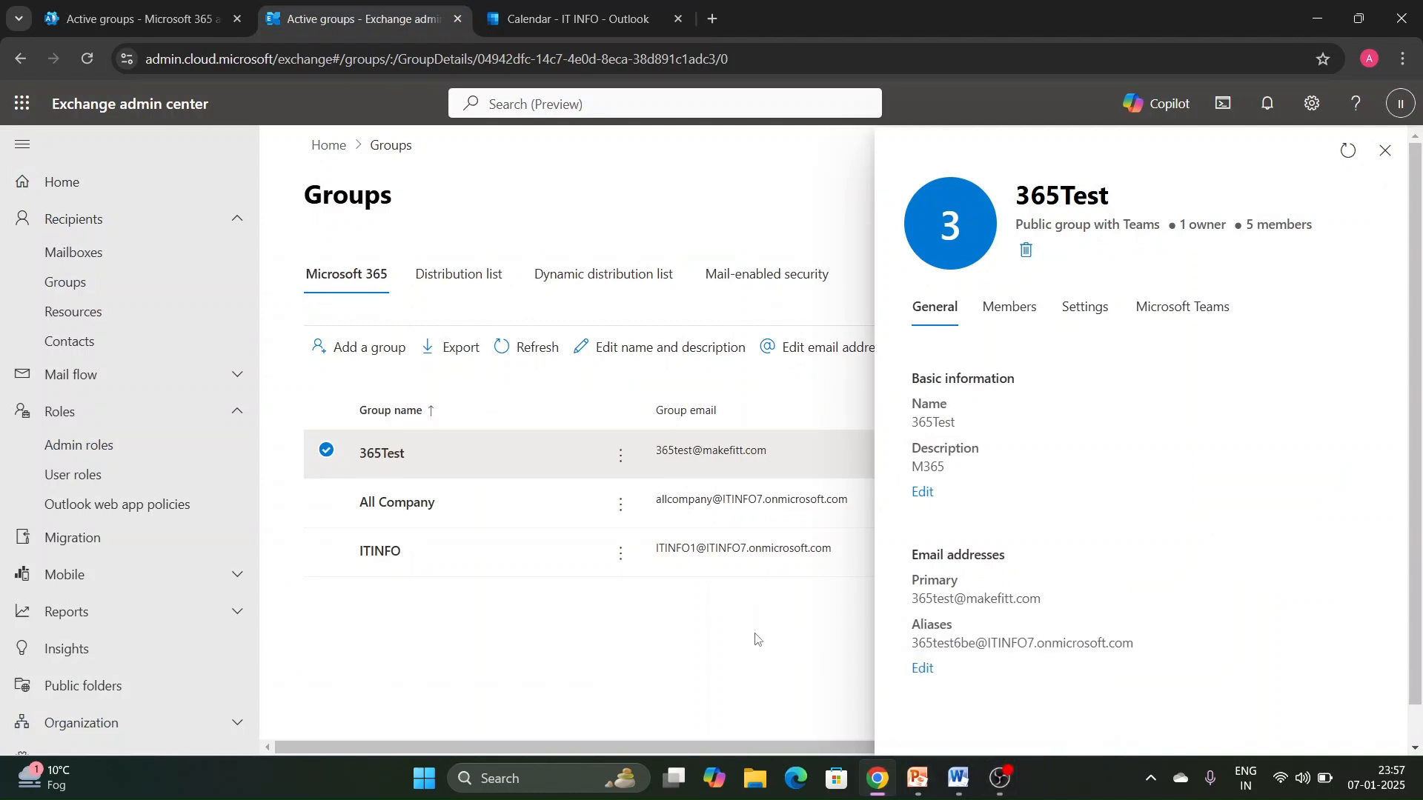
left_click(918, 778)
left_click(957, 778)
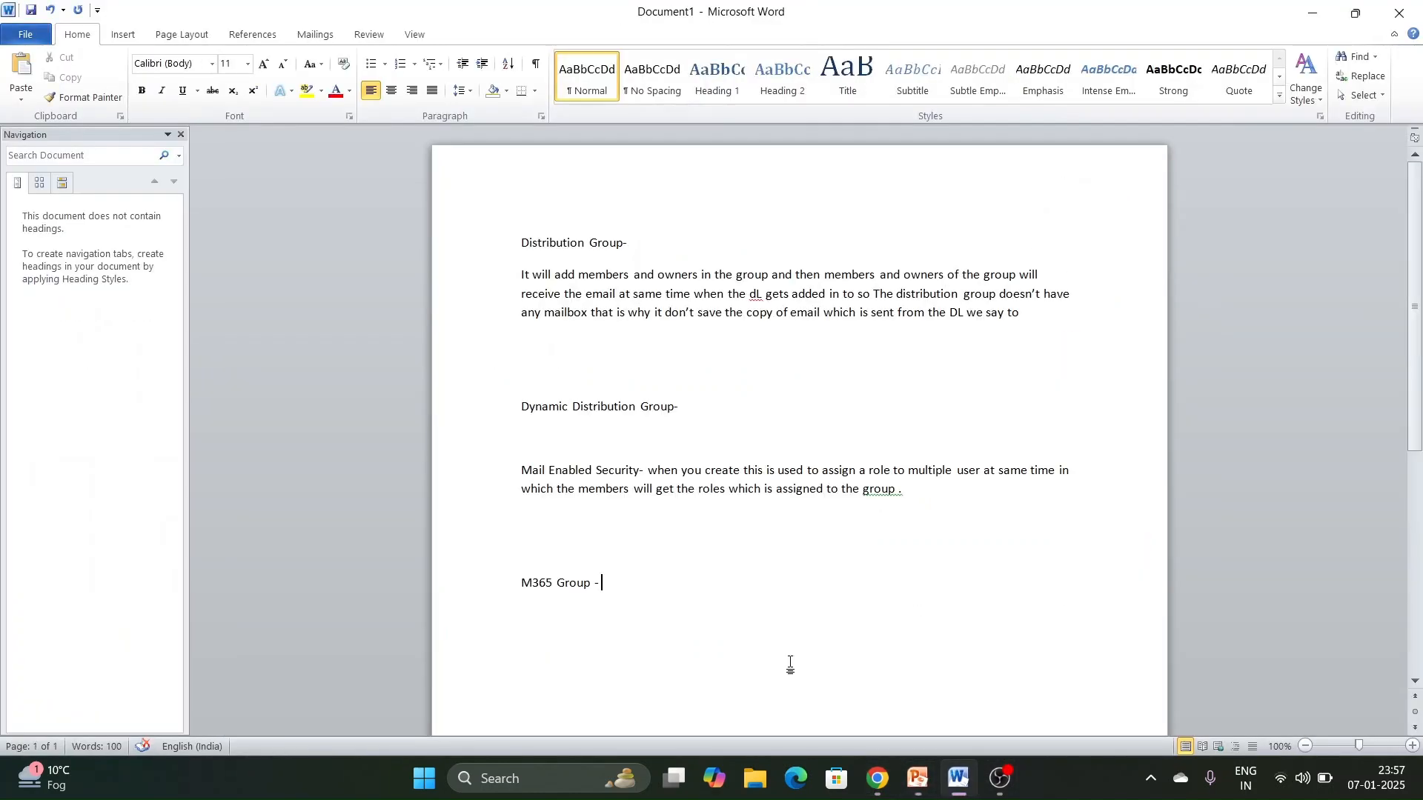